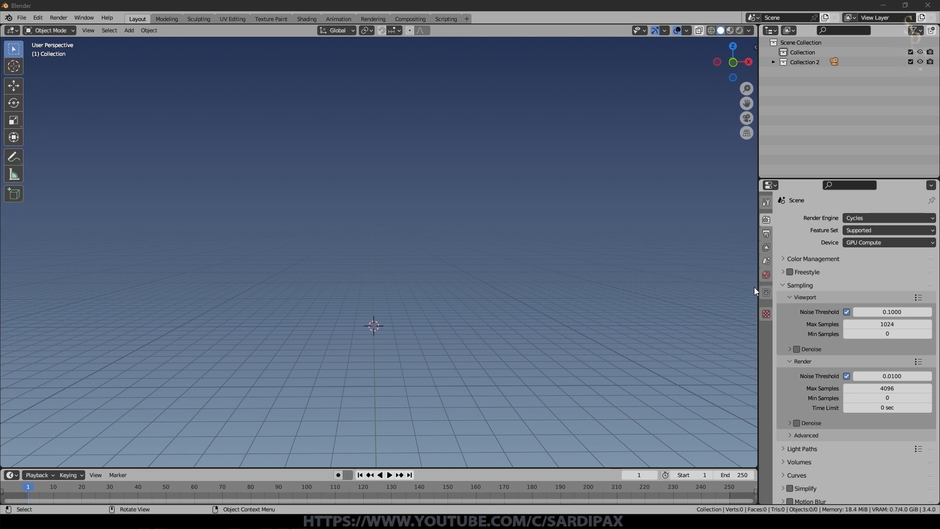
Set the scene's length unit to Millimeters, keeping the Metric unit system
{"action": "scroll", "coordinate": [832, 280], "scroll_direction": "down", "scroll_amount": 1}
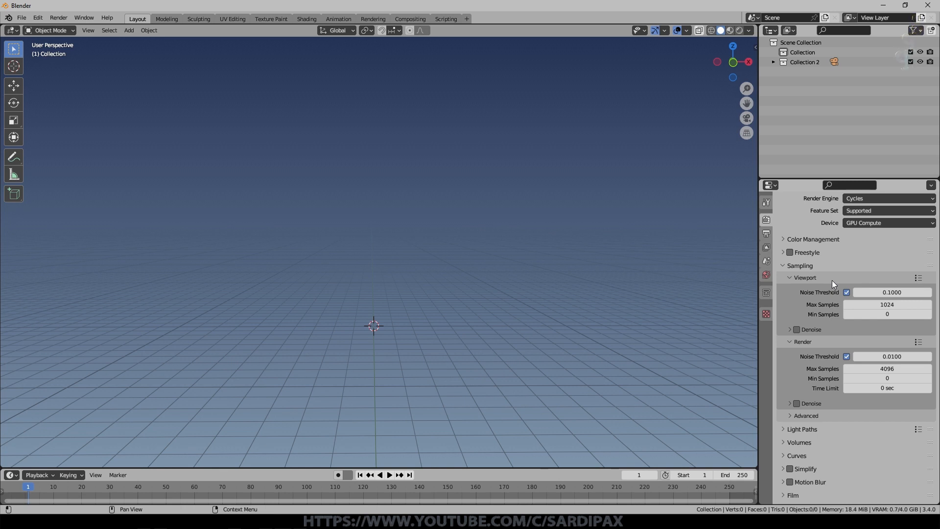
{"action": "scroll", "coordinate": [832, 280], "scroll_direction": "up", "scroll_amount": 1}
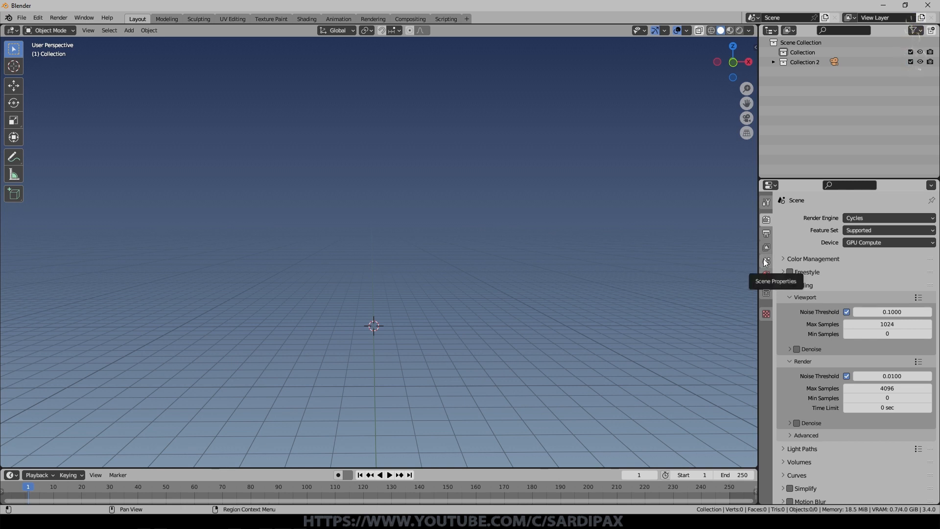
{"action": "left_click", "coordinate": [766, 262]}
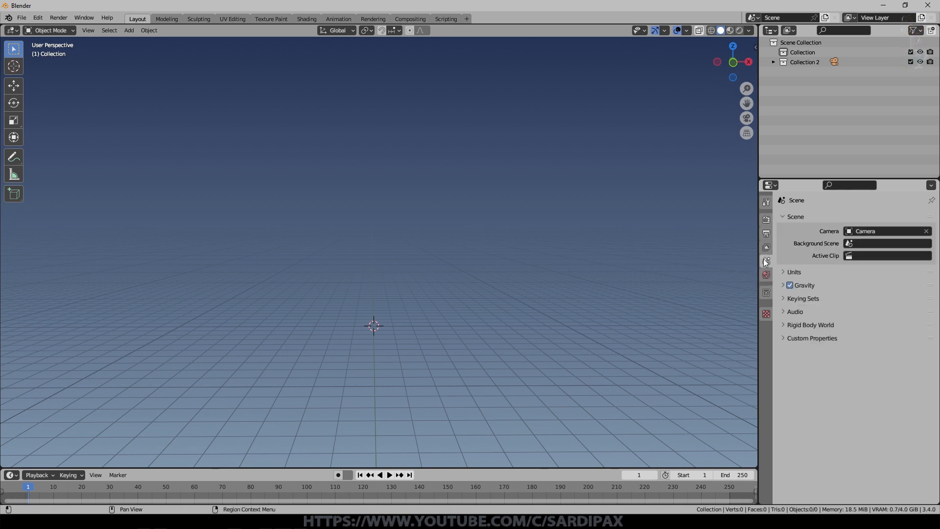
{"action": "left_click", "coordinate": [784, 272]}
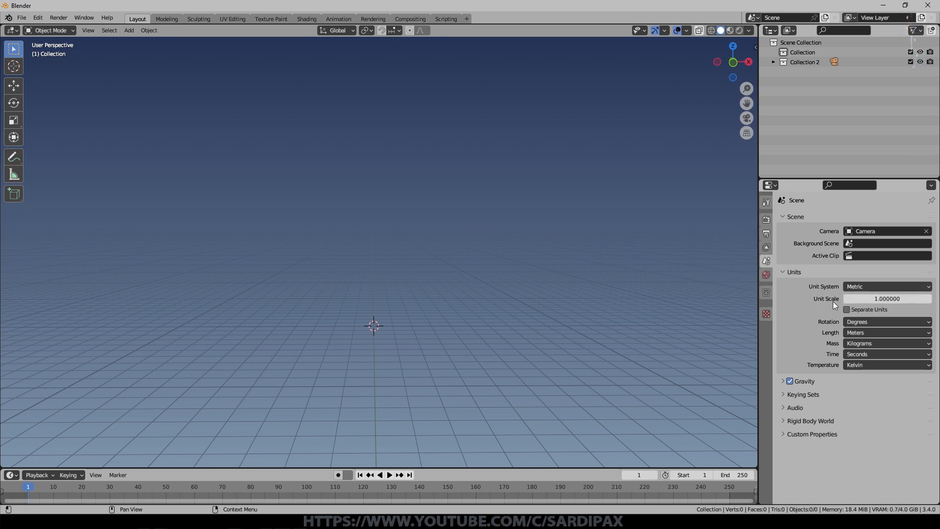
{"action": "left_click", "coordinate": [854, 288]}
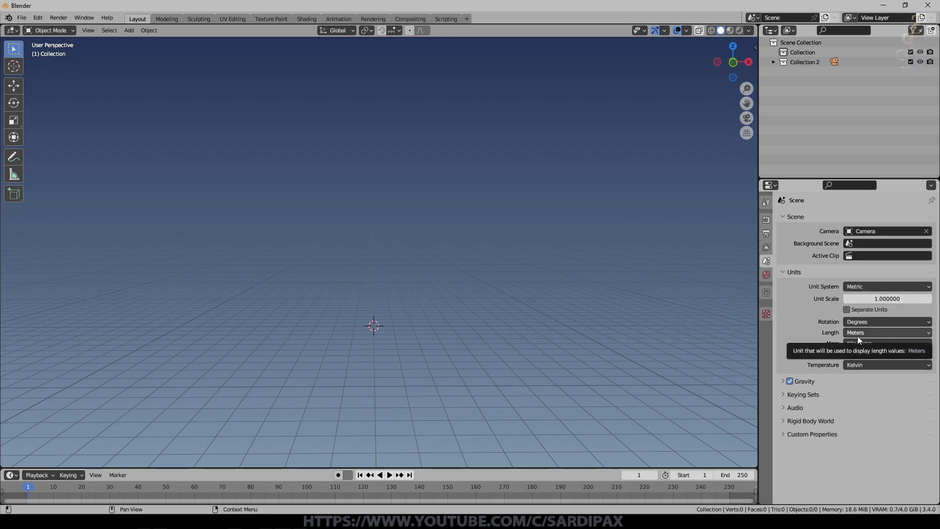
{"action": "left_click", "coordinate": [856, 336]}
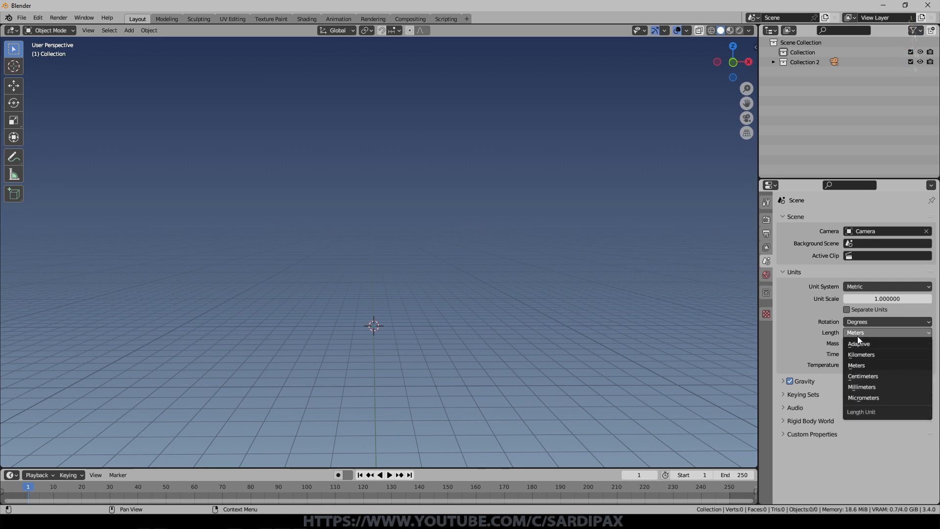
{"action": "left_click", "coordinate": [865, 386]}
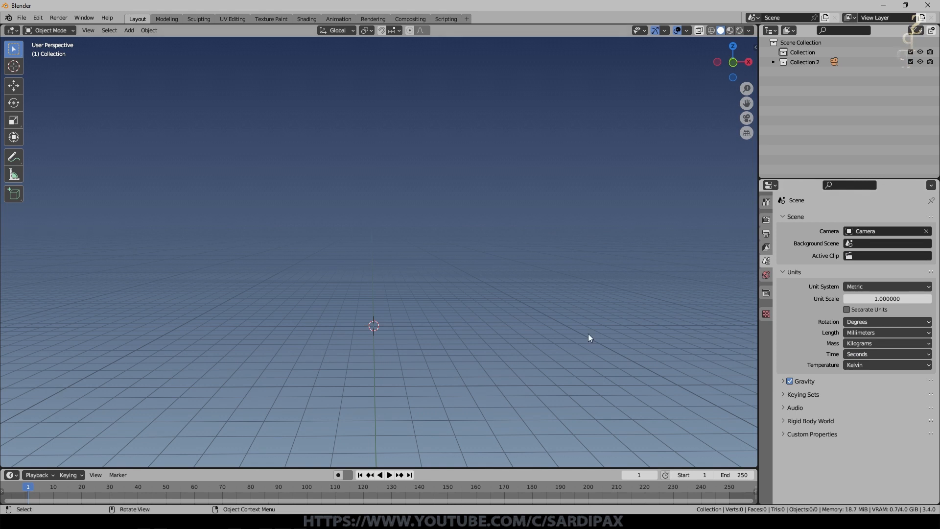
Add a mesh cube and set its X, Y and Z dimensions to 150 mm
{"action": "key", "text": "shift+a"}
{"action": "mouse_move", "coordinate": [492, 318]}
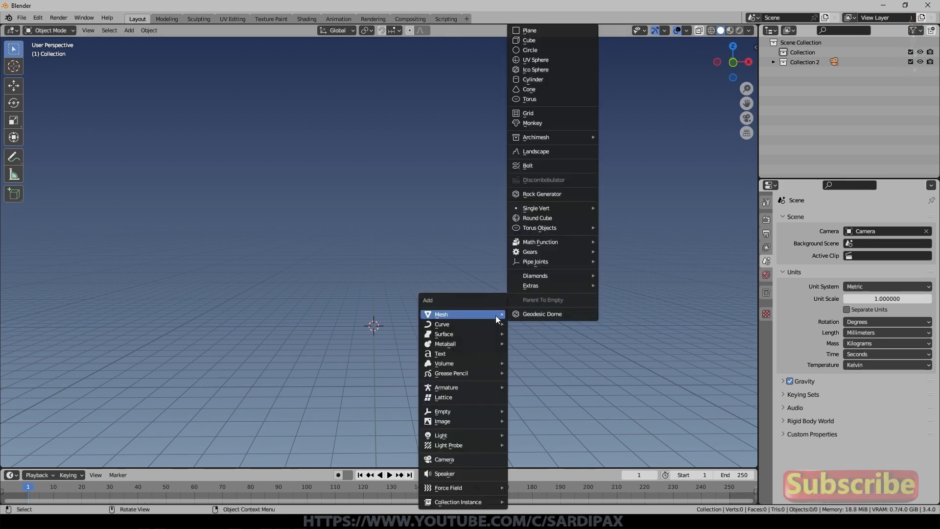
{"action": "left_click", "coordinate": [540, 40]}
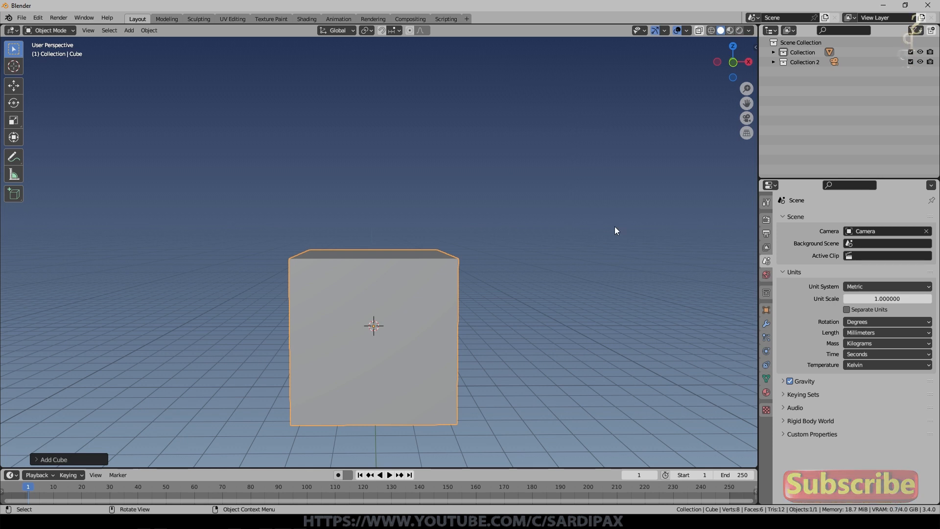
{"action": "key", "text": "n"}
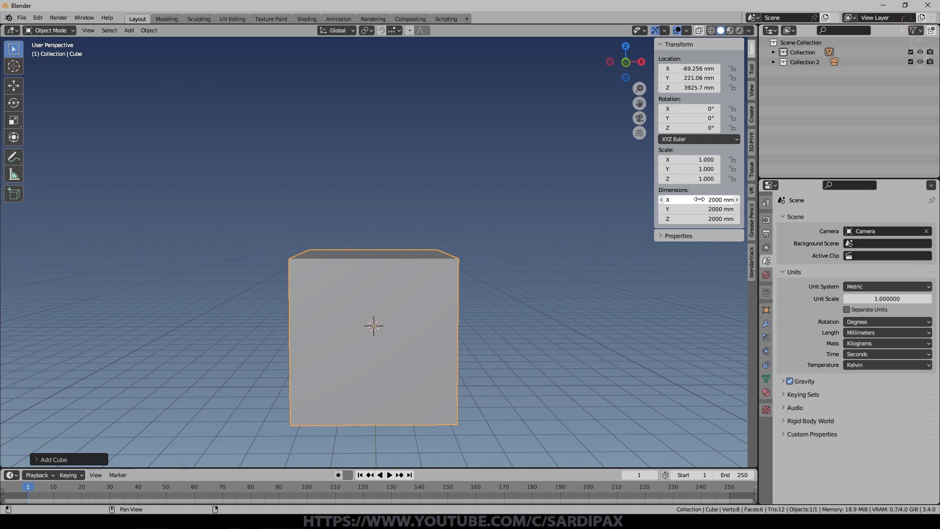
{"action": "left_click_drag", "start_coordinate": [699, 199], "coordinate": [699, 219]}
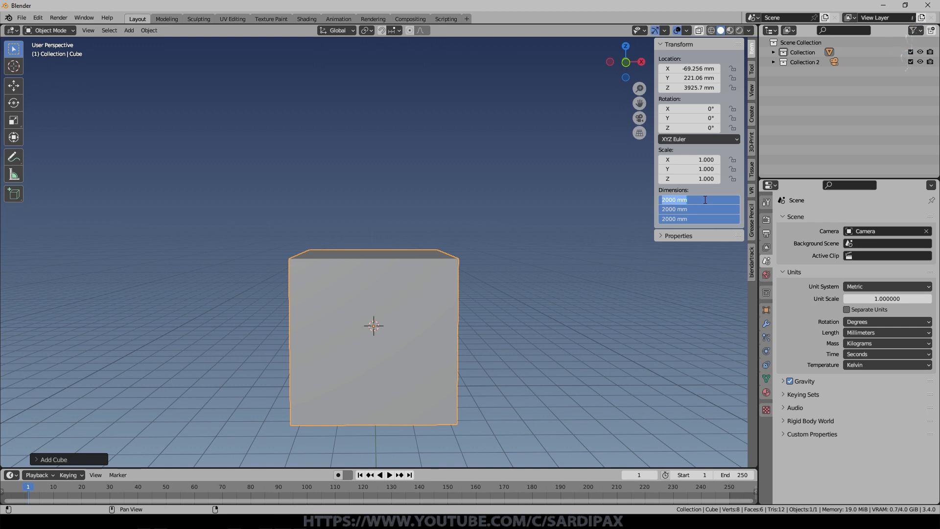
{"action": "type", "text": "150"}
{"action": "key", "text": "Return"}
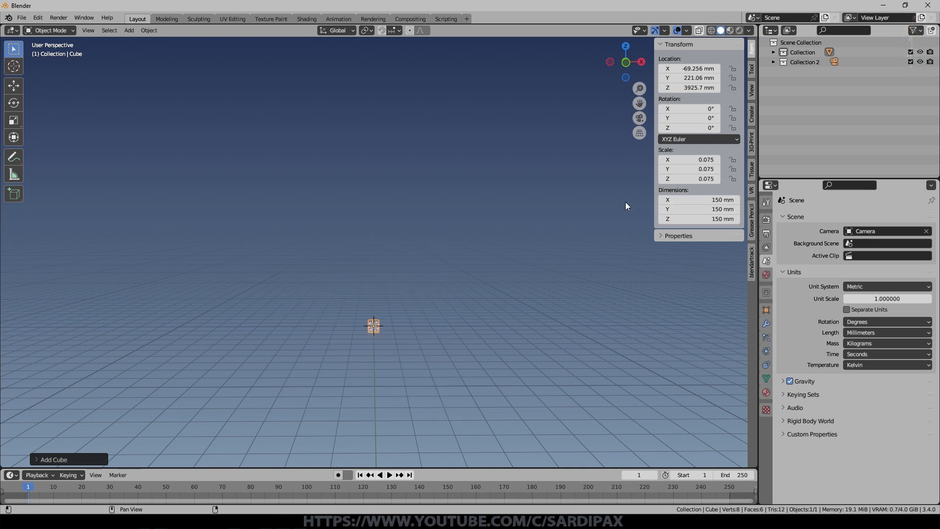
Frame the cube in the viewport and set its X dimension to 200 mm
{"action": "key", "text": "KP_Decimal"}
{"action": "scroll", "coordinate": [398, 337], "scroll_direction": "down", "scroll_amount": 8}
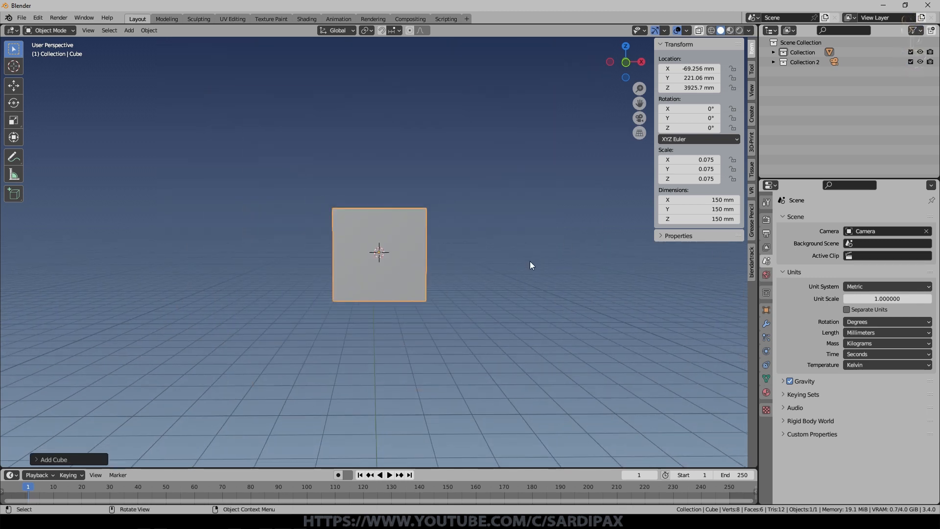
{"action": "left_click", "coordinate": [703, 199]}
{"action": "type", "text": "200"}
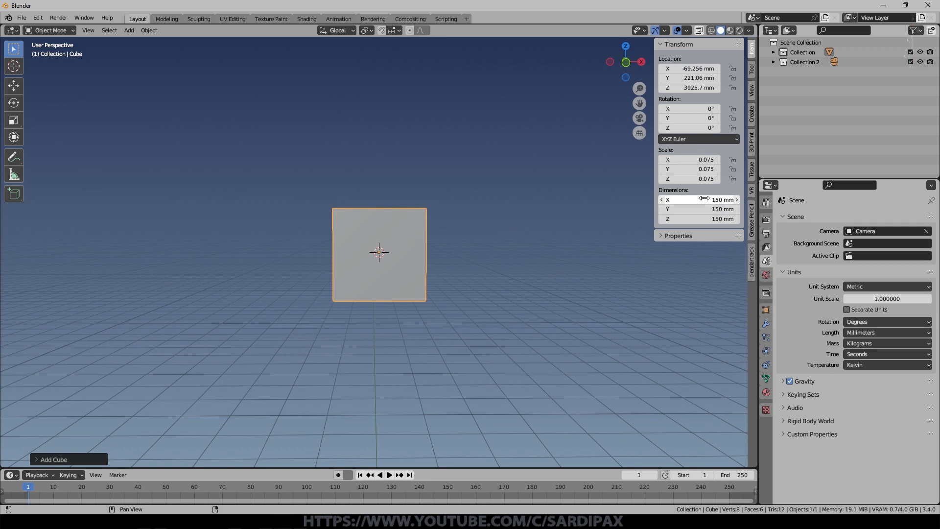
{"action": "key", "text": "Return"}
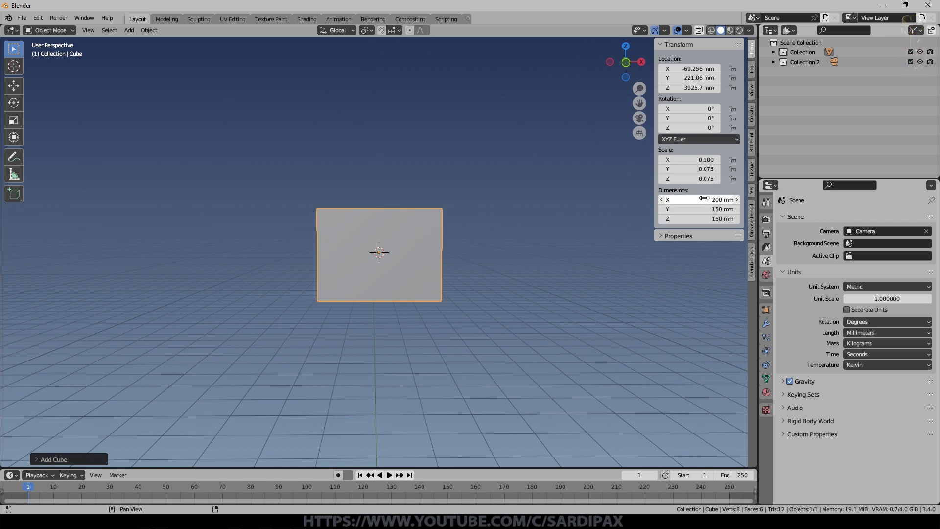
Apply the scale of the resized cube
{"action": "middle_click_drag", "start_coordinate": [612, 216], "coordinate": [473, 201]}
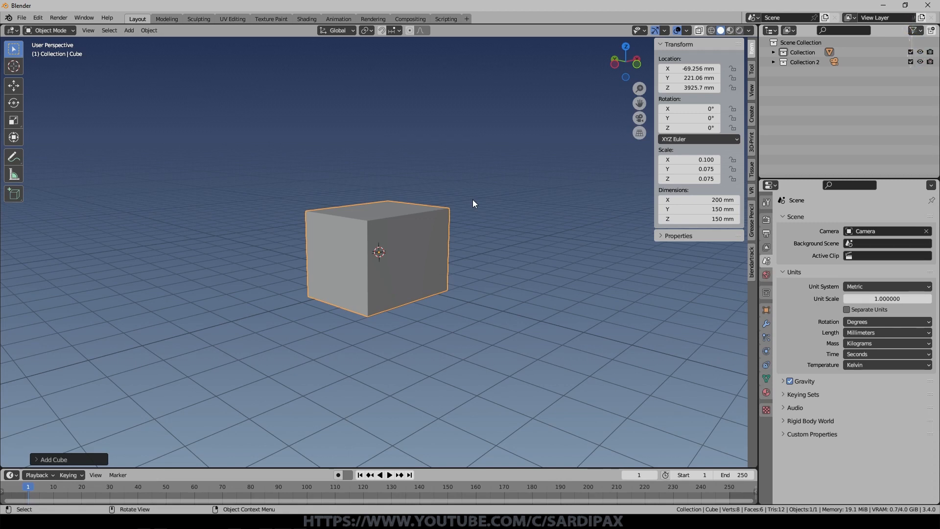
{"action": "middle_click_drag", "start_coordinate": [549, 156], "coordinate": [547, 206]}
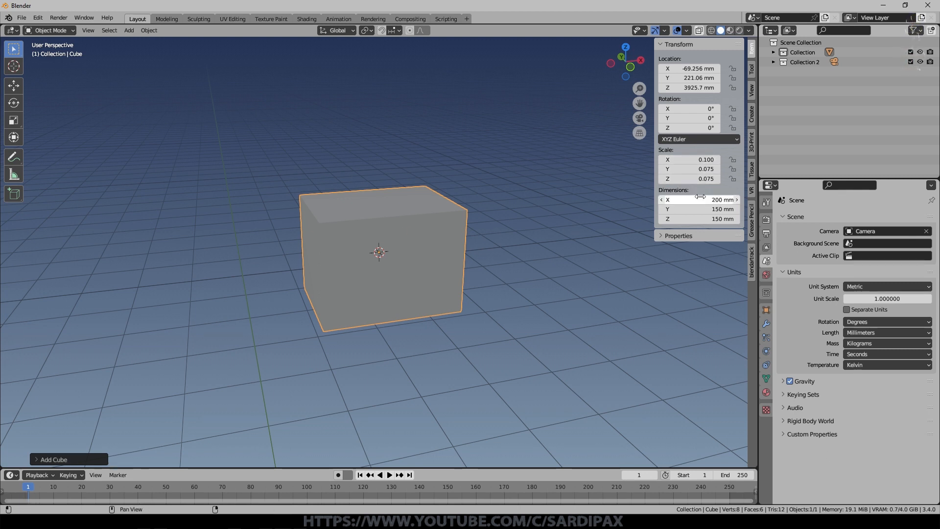
{"action": "key", "text": "ctrl+a"}
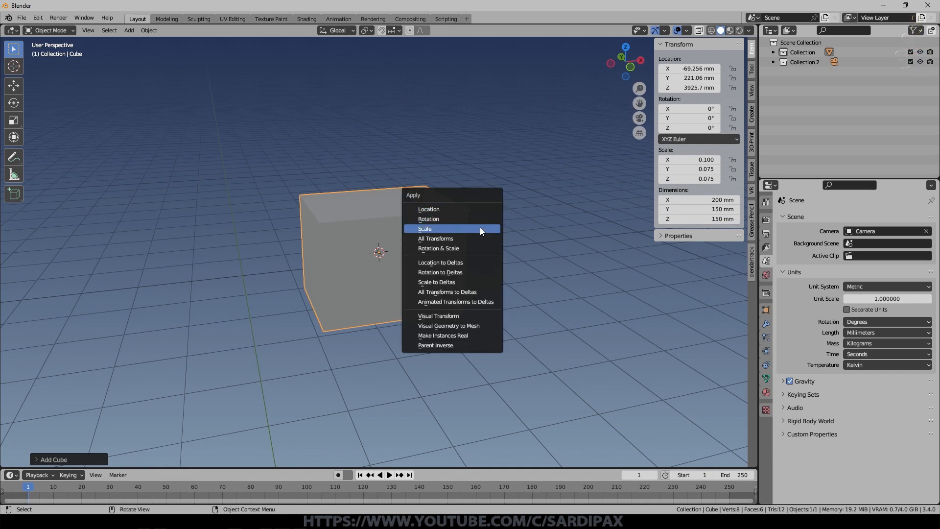
{"action": "left_click", "coordinate": [479, 228]}
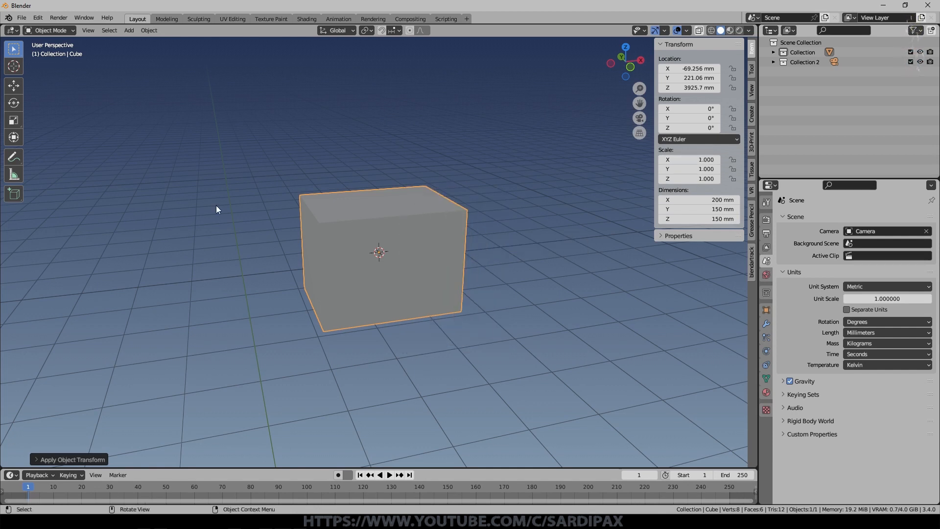
Switch the viewport to orthographic projection and look at the cube from the front
{"action": "middle_click_drag", "start_coordinate": [476, 231], "coordinate": [448, 229]}
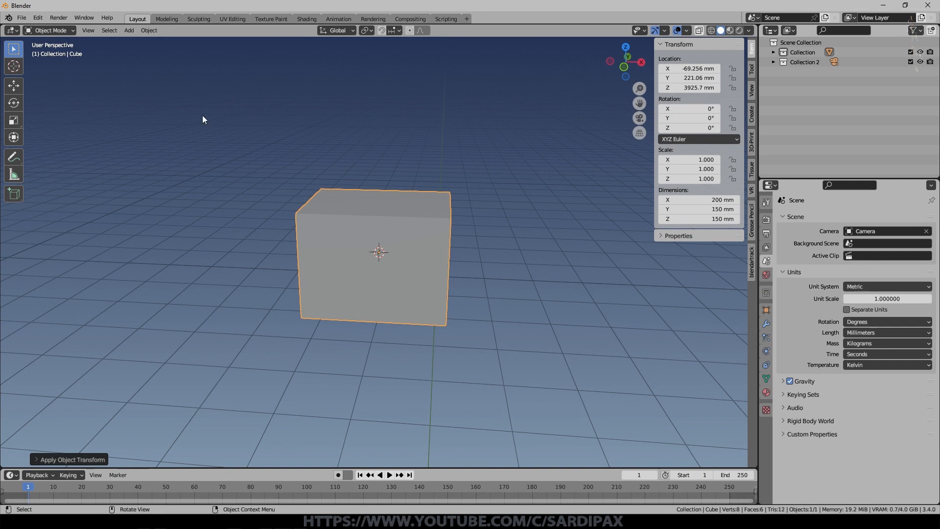
{"action": "key", "text": "KP_5"}
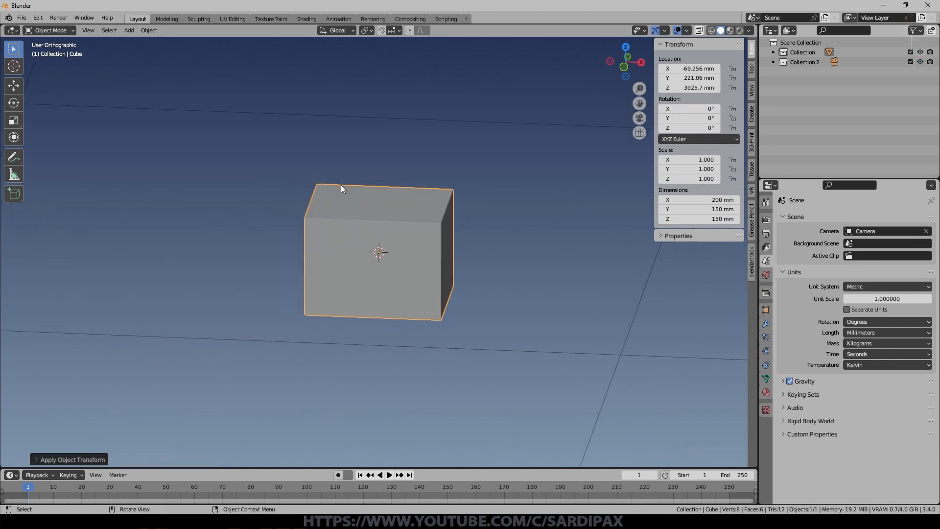
{"action": "key", "text": "KP_1"}
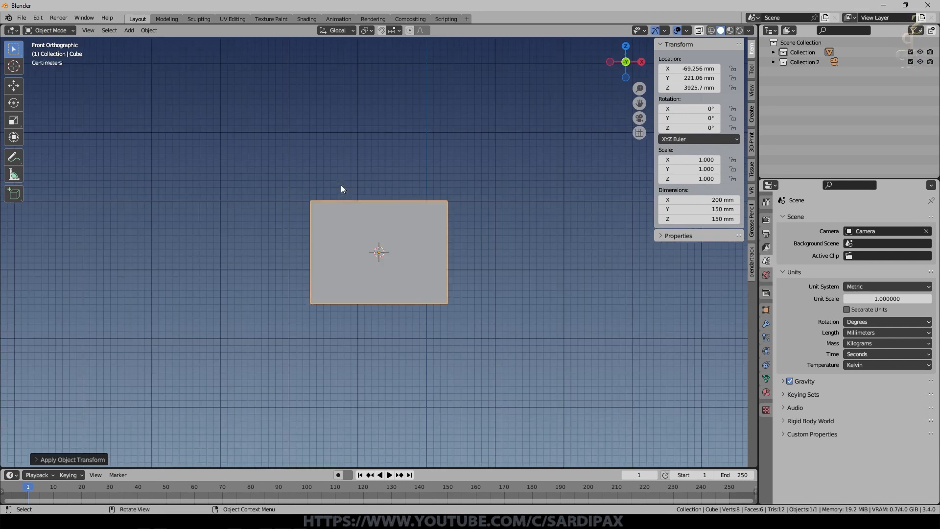
{"action": "middle_click_drag", "start_coordinate": [338, 186], "coordinate": [372, 203]}
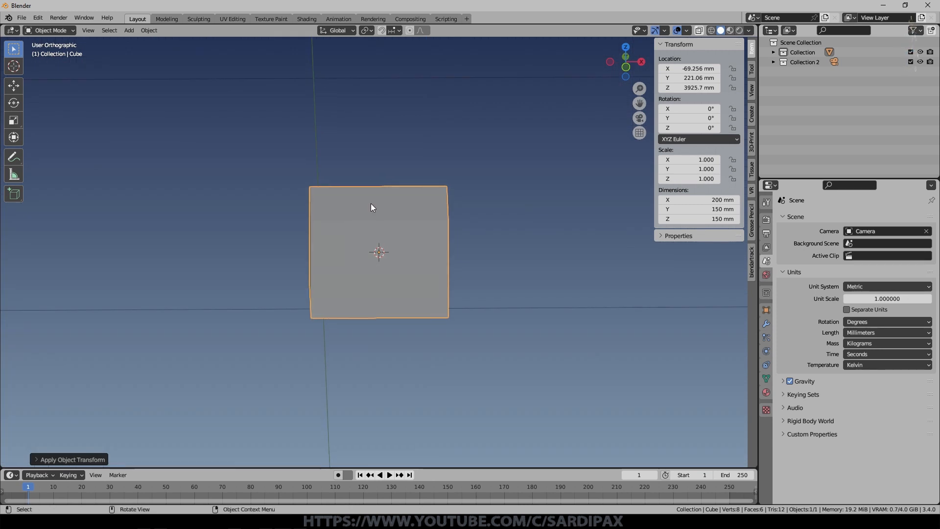
{"action": "key", "text": "KP_1"}
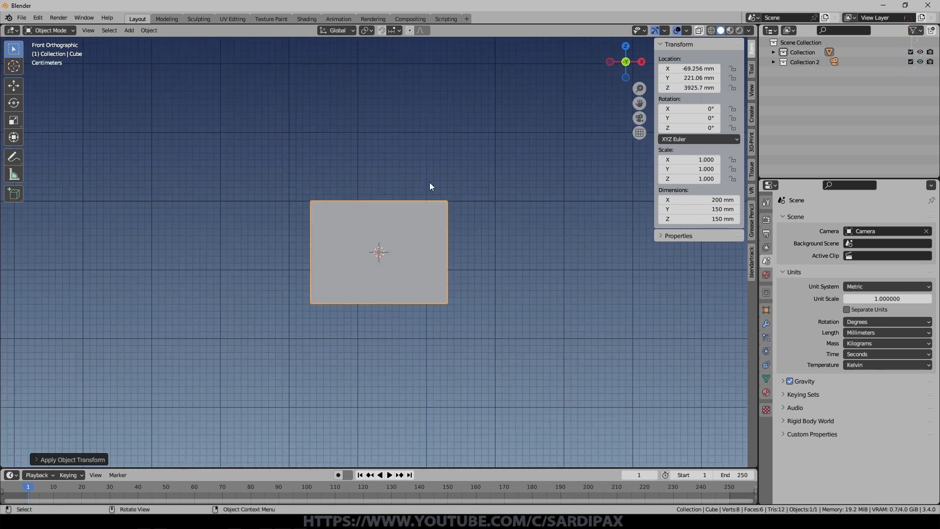
Search the add-ons in the preferences for "print" to check the 3D-Print Toolbox, and return to the scene
{"action": "left_click", "coordinate": [37, 17]}
{"action": "left_click", "coordinate": [75, 161]}
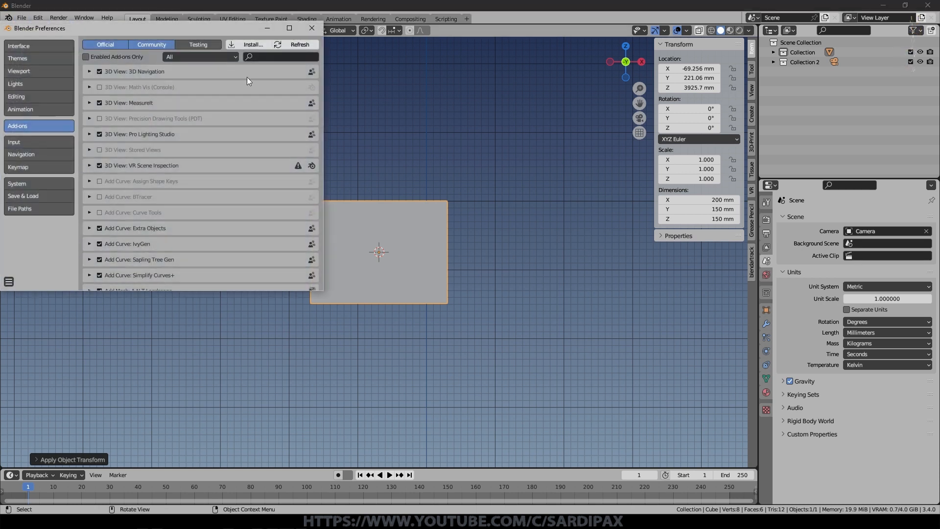
{"action": "left_click", "coordinate": [262, 55]}
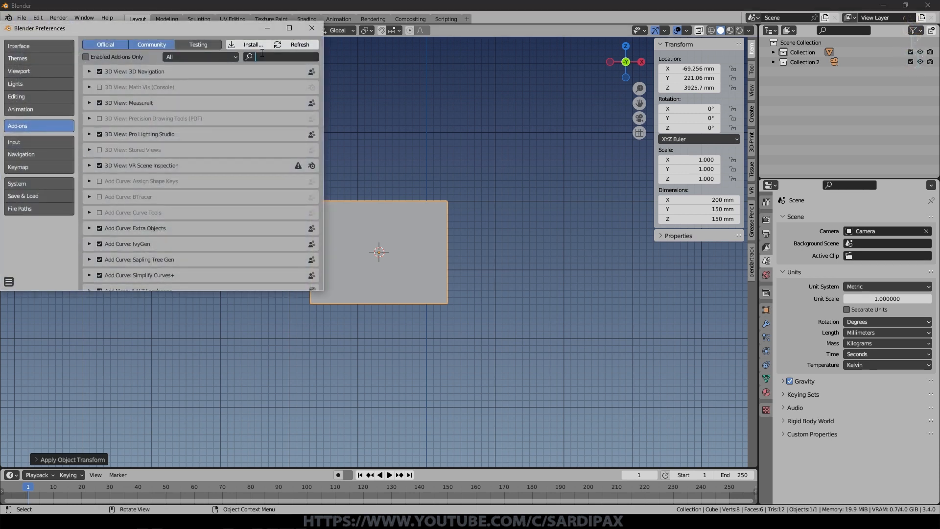
{"action": "type", "text": "print"}
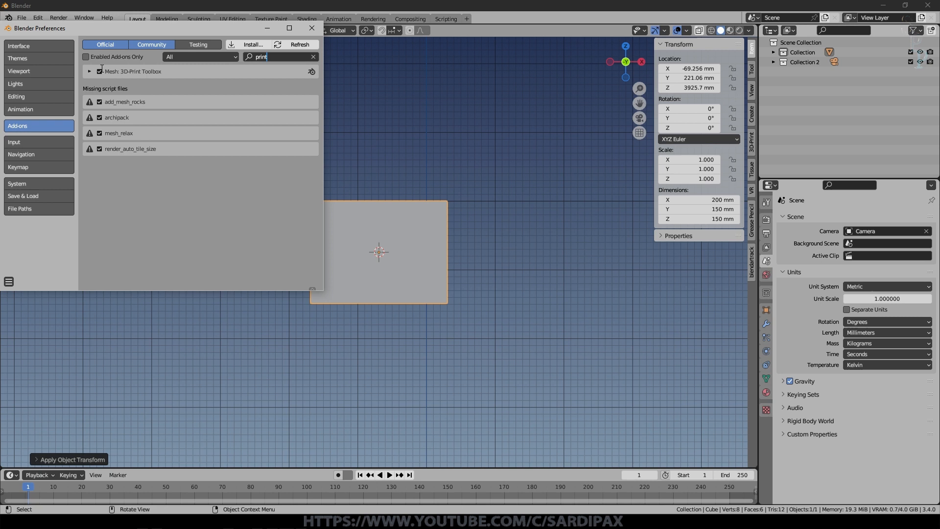
{"action": "left_click", "coordinate": [781, 104]}
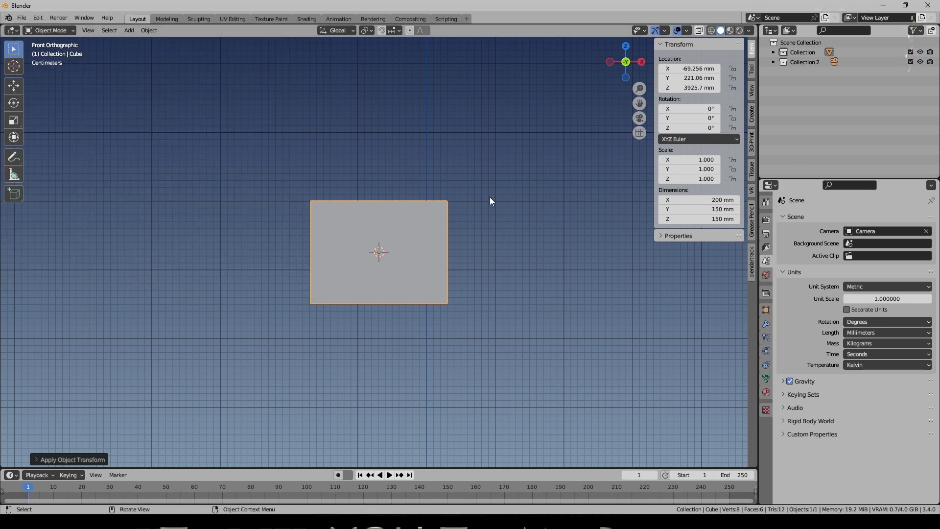
Delete the cube and add a mesh circle in its place
{"action": "key", "text": "Delete"}
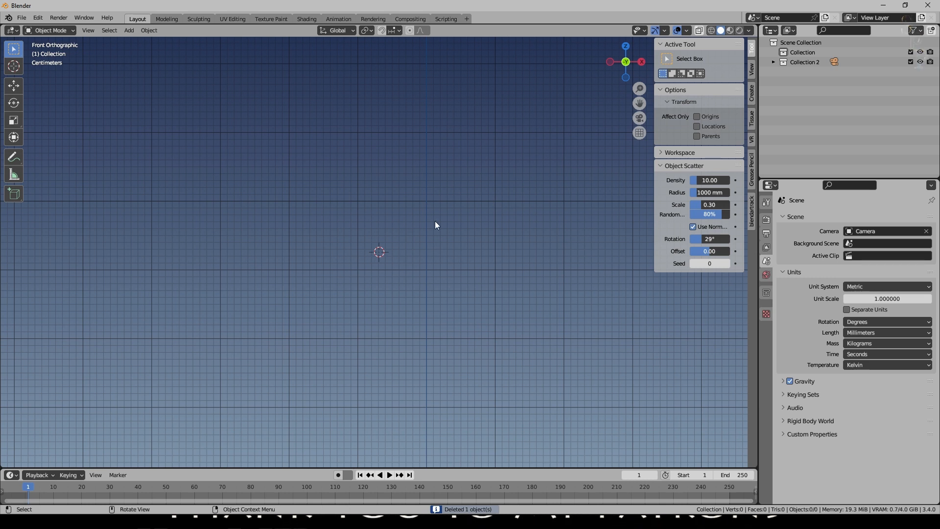
{"action": "key", "text": "shift+a"}
{"action": "mouse_move", "coordinate": [436, 225]}
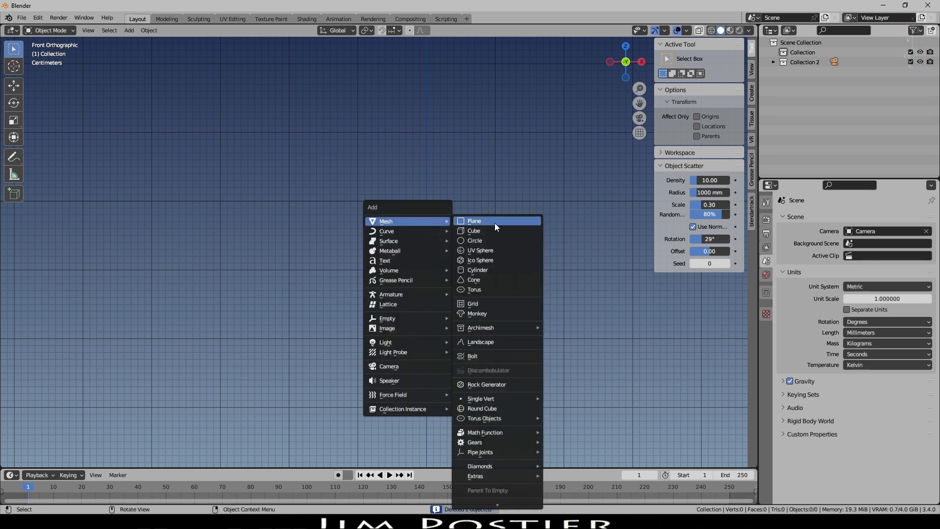
{"action": "left_click", "coordinate": [493, 237]}
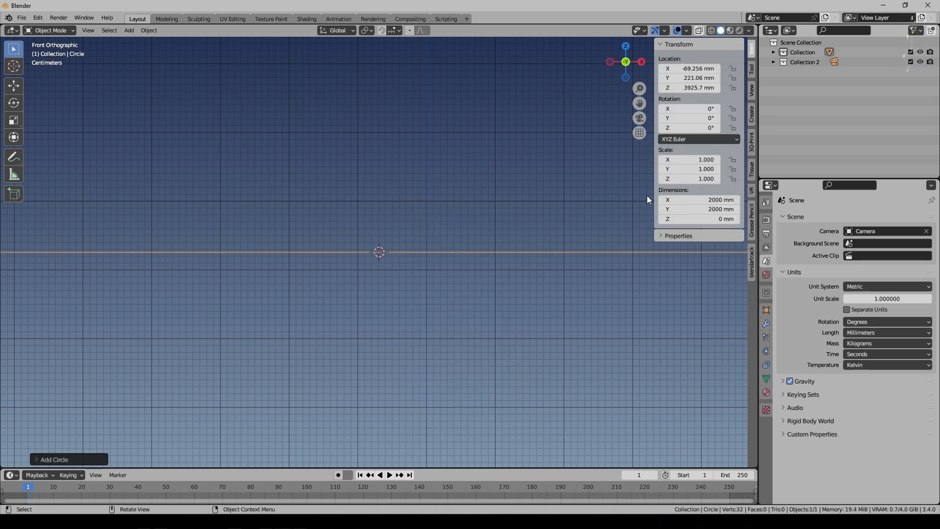
Set the circle's X and Y dimensions to 50 mm and apply its scale, finishing in the front view
{"action": "left_click_drag", "start_coordinate": [696, 200], "coordinate": [692, 209]}
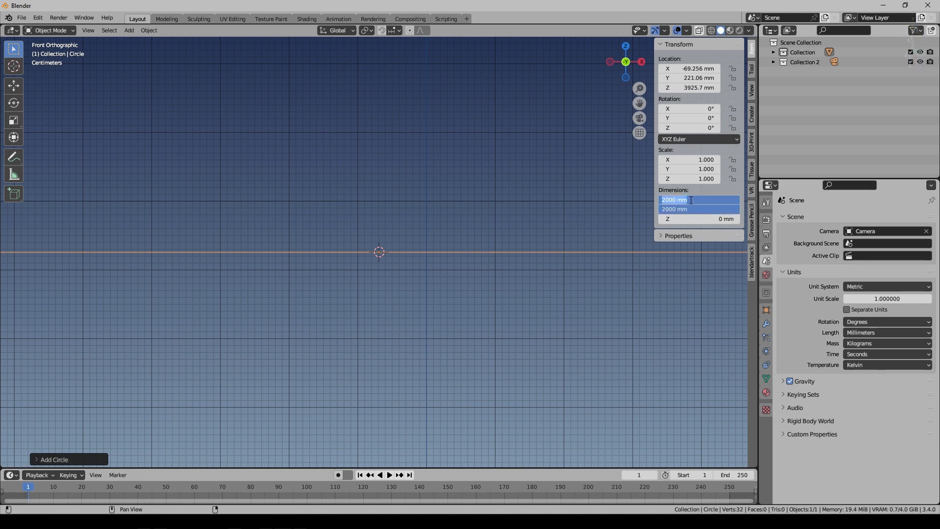
{"action": "type", "text": "50"}
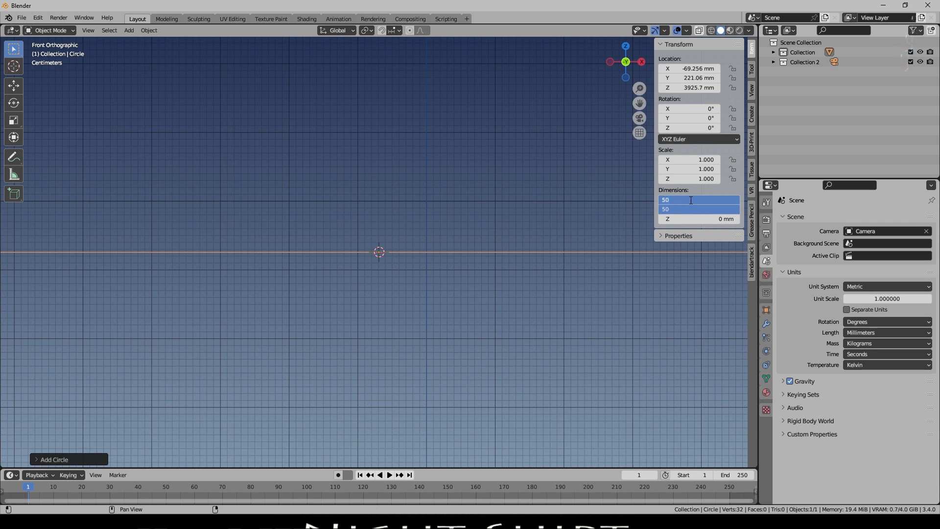
{"action": "key", "text": "Return"}
{"action": "middle_click_drag", "start_coordinate": [521, 223], "coordinate": [524, 254]}
{"action": "key", "text": "ctrl+a"}
{"action": "left_click", "coordinate": [524, 253]}
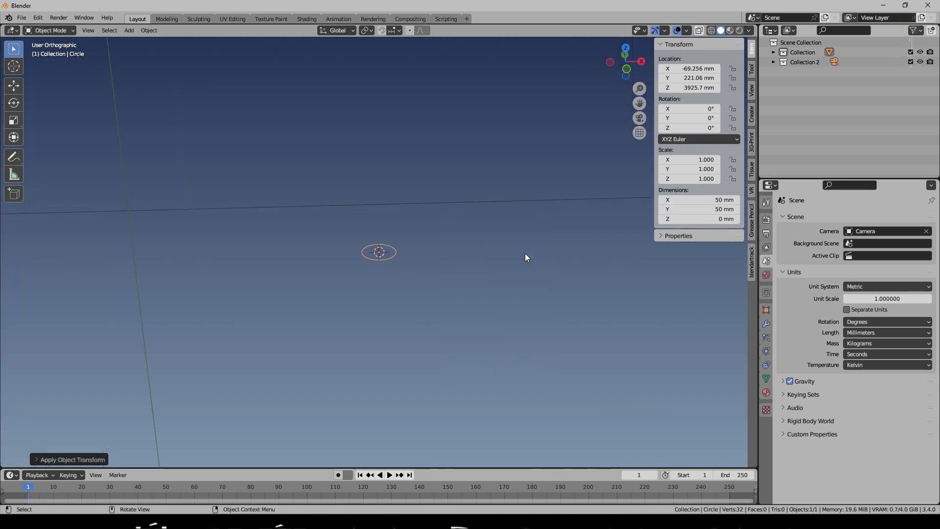
{"action": "key", "text": "KP_1"}
{"action": "scroll", "coordinate": [502, 266], "scroll_direction": "down", "scroll_amount": 4}
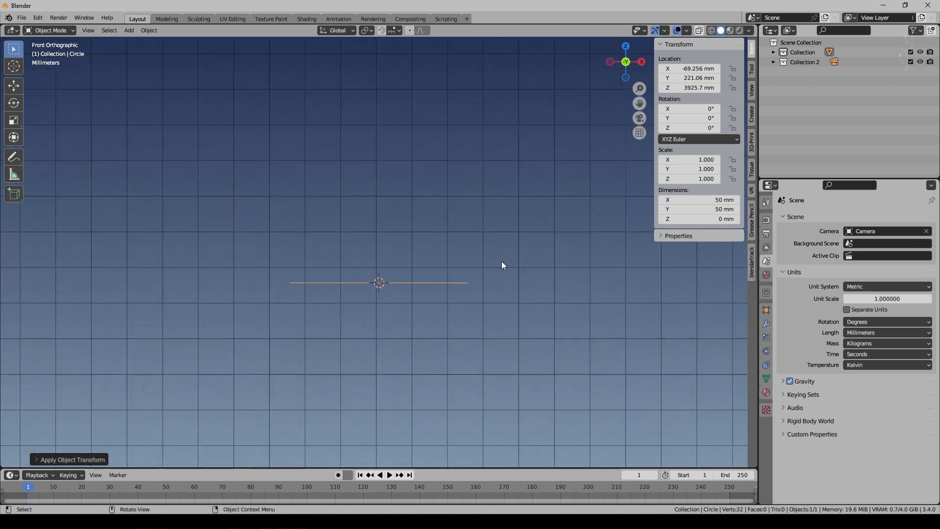
Extrude the circle's outline and move the new ring straight up along Z by about 64 mm
{"action": "key", "text": "Tab"}
{"action": "scroll", "coordinate": [507, 265], "scroll_direction": "down", "scroll_amount": 2}
{"action": "key", "text": "e"}
{"action": "right_click", "coordinate": [507, 265]}
{"action": "key", "text": "g"}
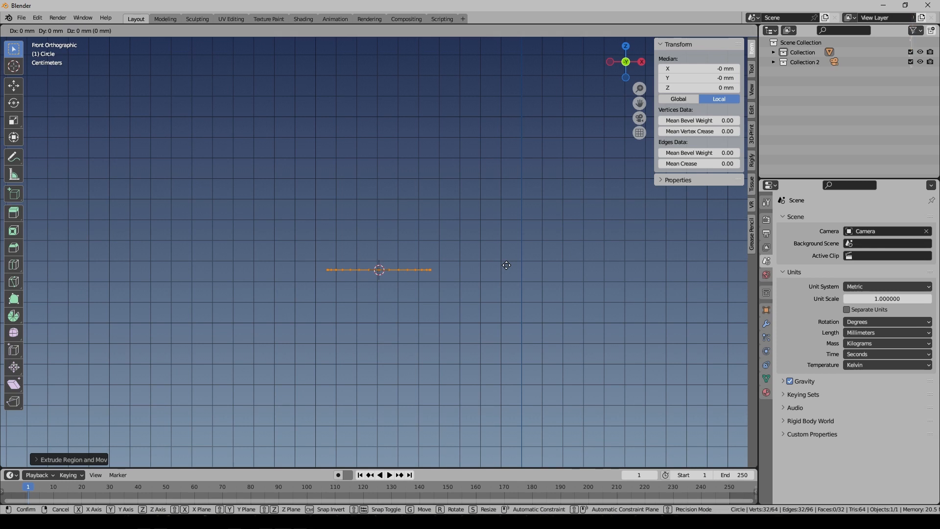
{"action": "key", "text": "z"}
{"action": "left_click", "coordinate": [489, 133]}
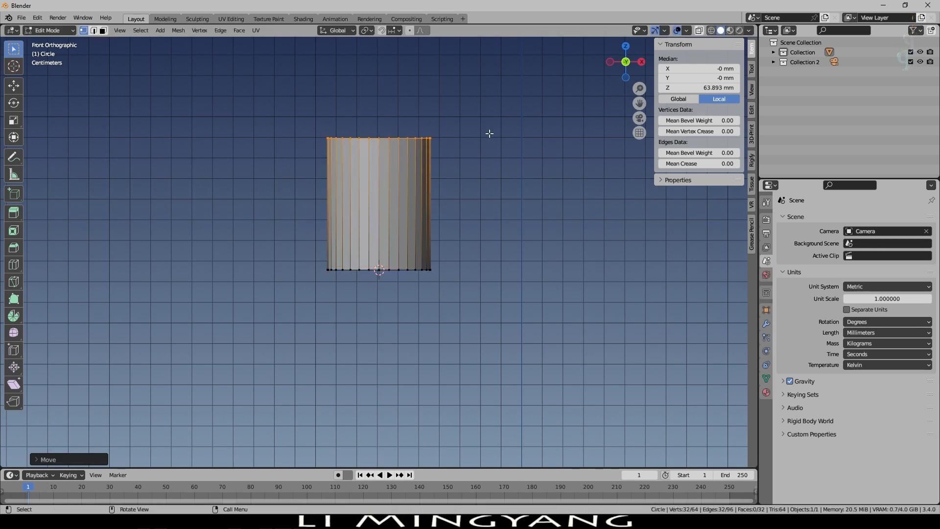
Scale the upper ring outward to about 77.5 mm across to taper the walls, and return to Object Mode
{"action": "key", "text": "s"}
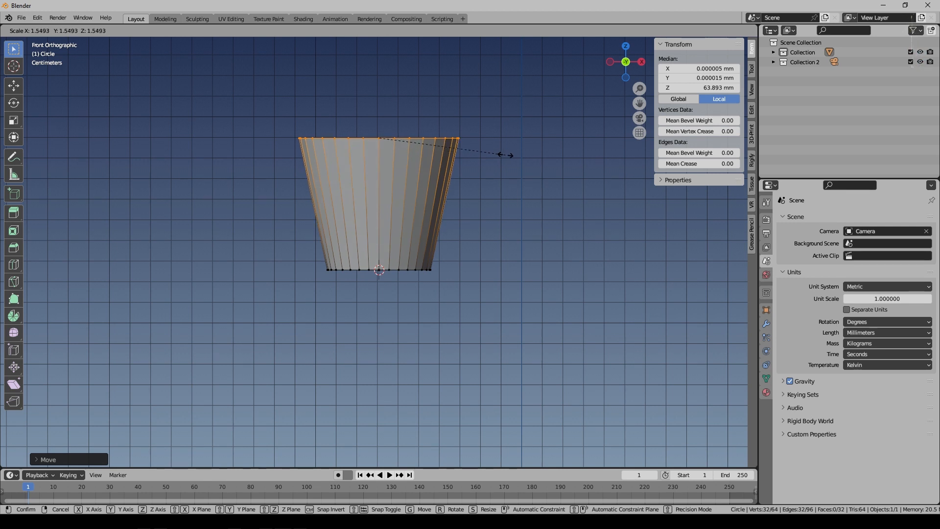
{"action": "left_click", "coordinate": [501, 154]}
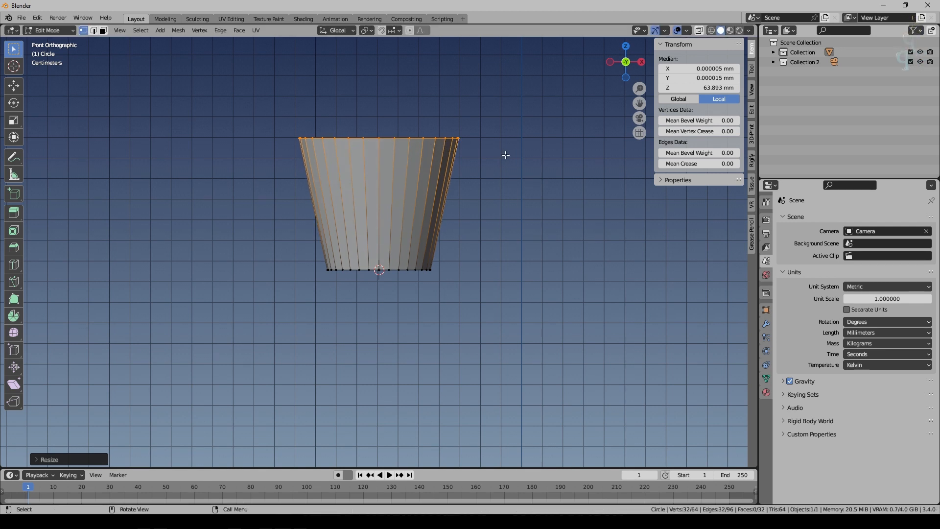
{"action": "key", "text": "Tab"}
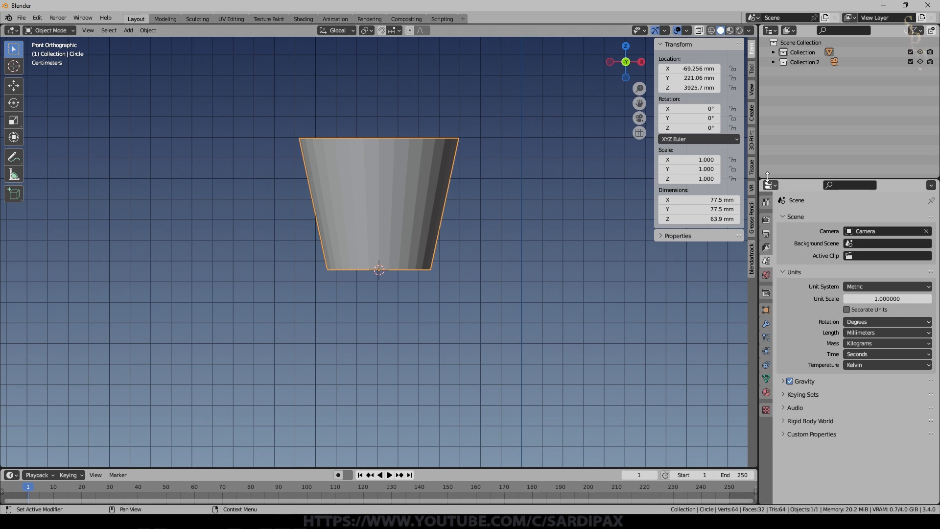
Set the tapered object's Z dimension to 100 mm
{"action": "left_click", "coordinate": [715, 219]}
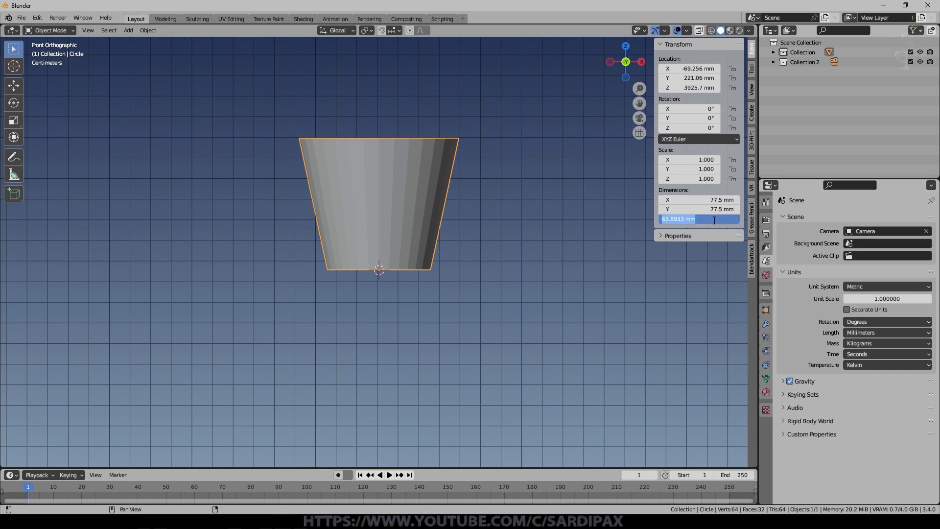
{"action": "type", "text": "100"}
{"action": "key", "text": "Return"}
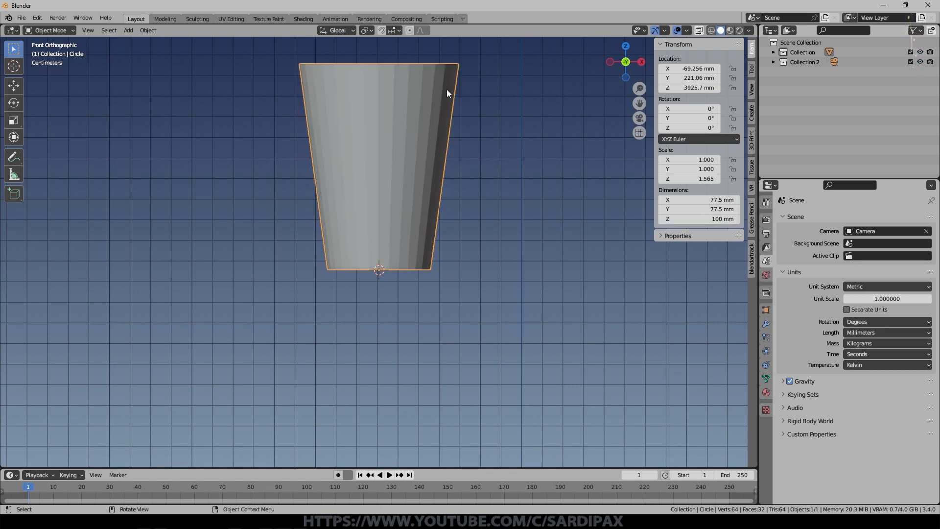
Scale the upper ring outward again in Edit Mode to about 94 mm across
{"action": "key", "text": "Tab"}
{"action": "key", "text": "s"}
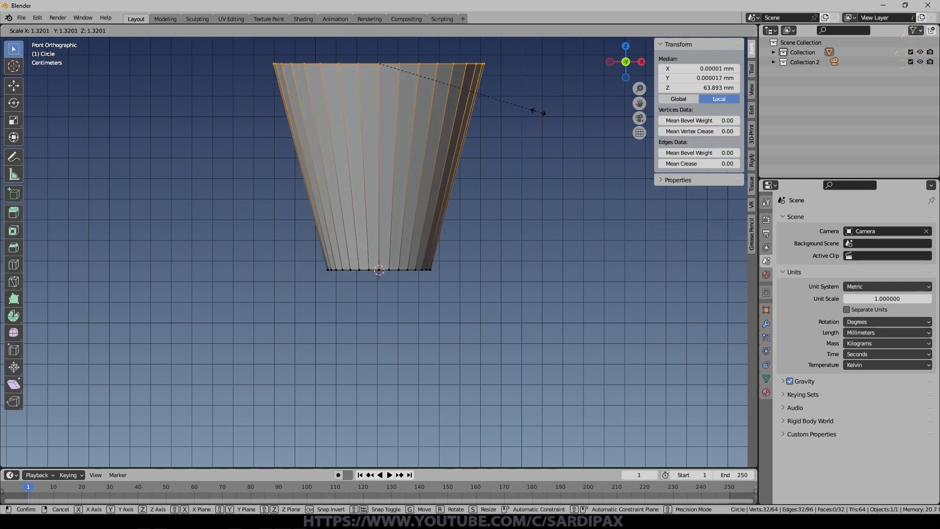
{"action": "left_click", "coordinate": [525, 105]}
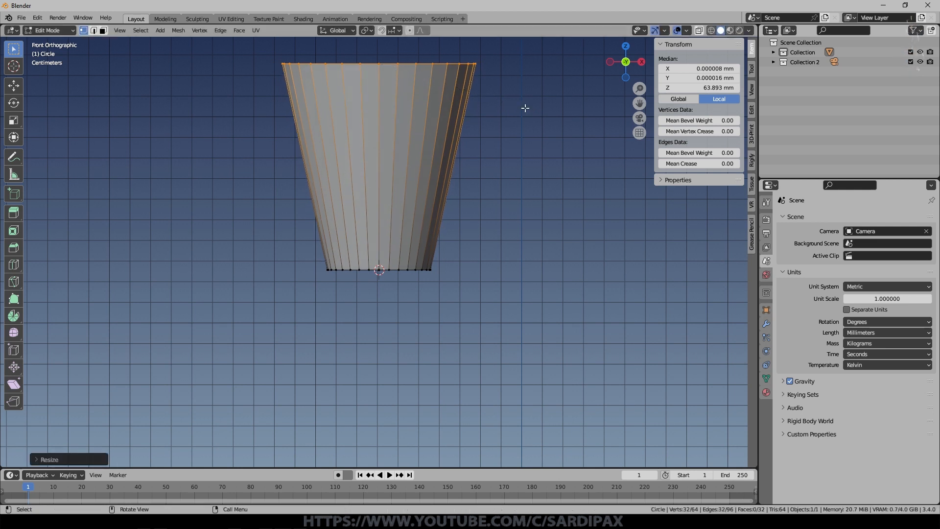
Select the bottom edge loop and scale it outward so the walls taper less, then return to Object Mode
{"action": "middle_click_drag", "start_coordinate": [525, 105], "coordinate": [402, 248]}
{"action": "left_click", "coordinate": [402, 249], "text": "alt"}
{"action": "key", "text": "s"}
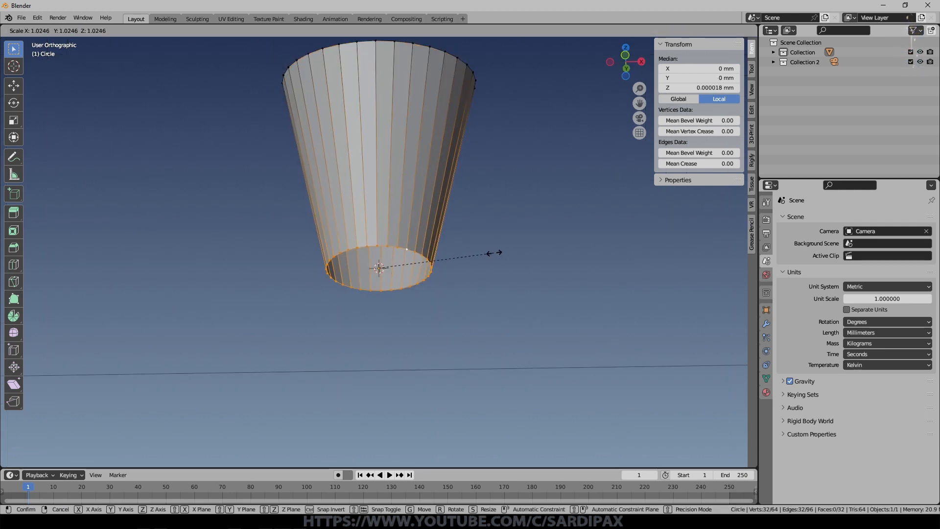
{"action": "left_click", "coordinate": [527, 251]}
{"action": "middle_click_drag", "start_coordinate": [523, 239], "coordinate": [542, 288]}
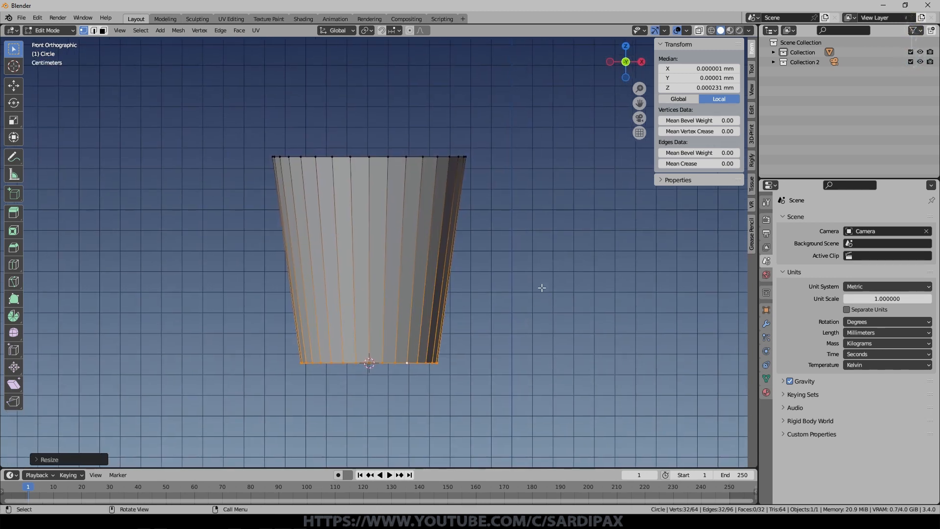
{"action": "key", "text": "Tab"}
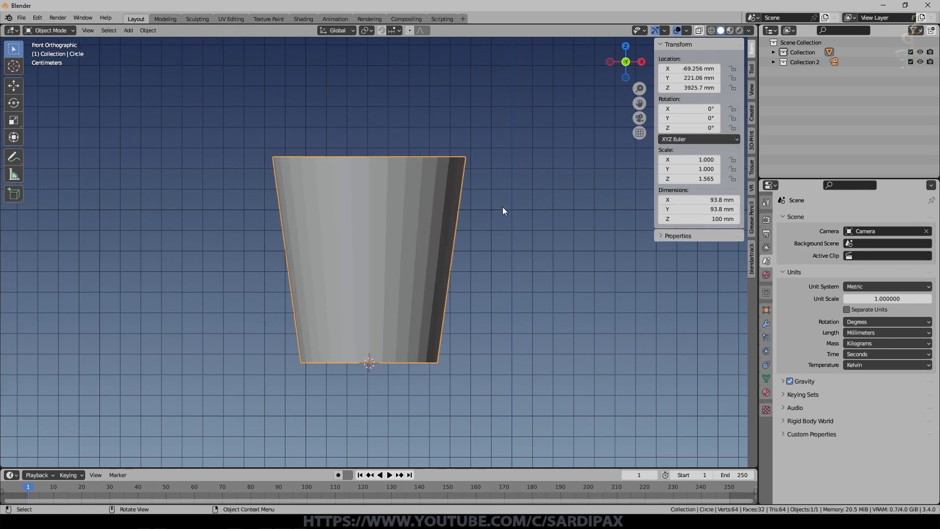
Add a horizontal loop cut around the walls and slide it up close to the upper rim
{"action": "key", "text": "Tab"}
{"action": "key", "text": "ctrl+r"}
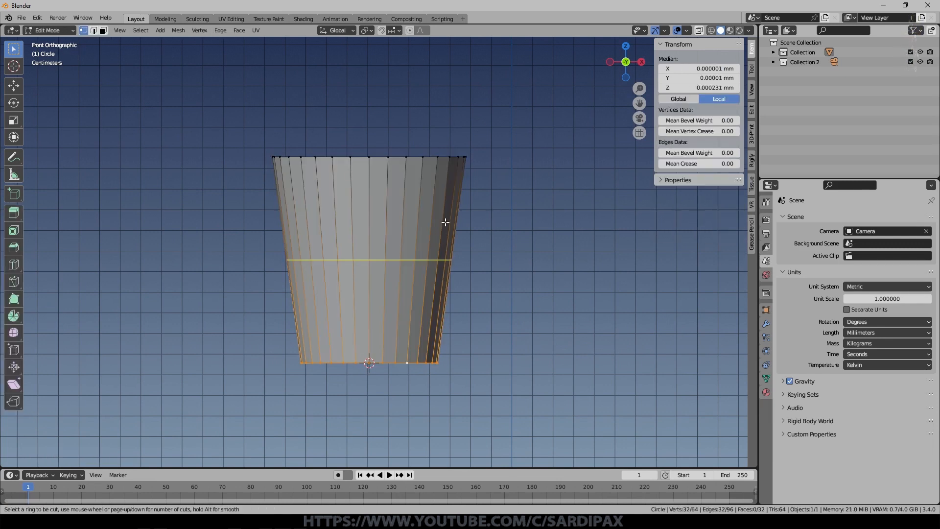
{"action": "left_click", "coordinate": [441, 234]}
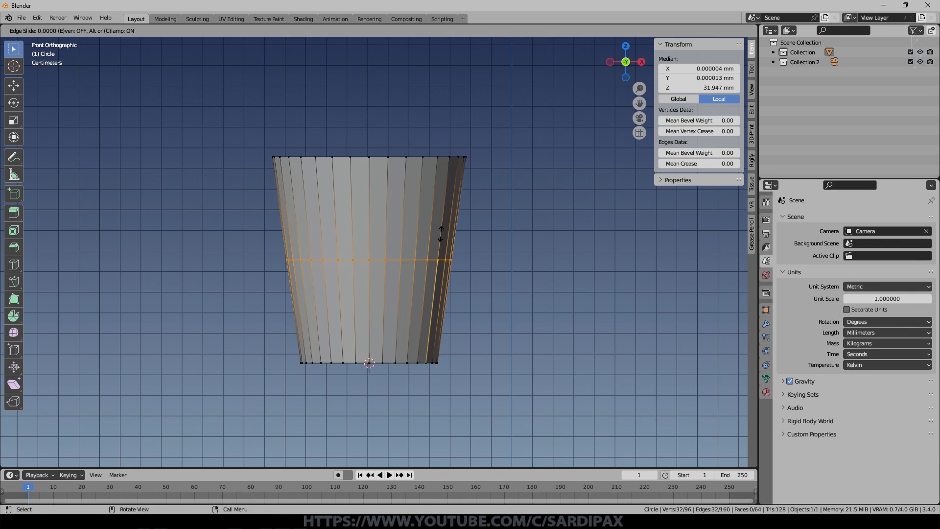
{"action": "left_click", "coordinate": [447, 171]}
Select the ring of faces below the rim and inset it by about 1.3 mm
{"action": "left_click", "coordinate": [103, 30]}
{"action": "left_click", "coordinate": [449, 173], "text": "alt"}
{"action": "middle_click_drag", "start_coordinate": [529, 207], "coordinate": [584, 205]}
{"action": "key", "text": "i"}
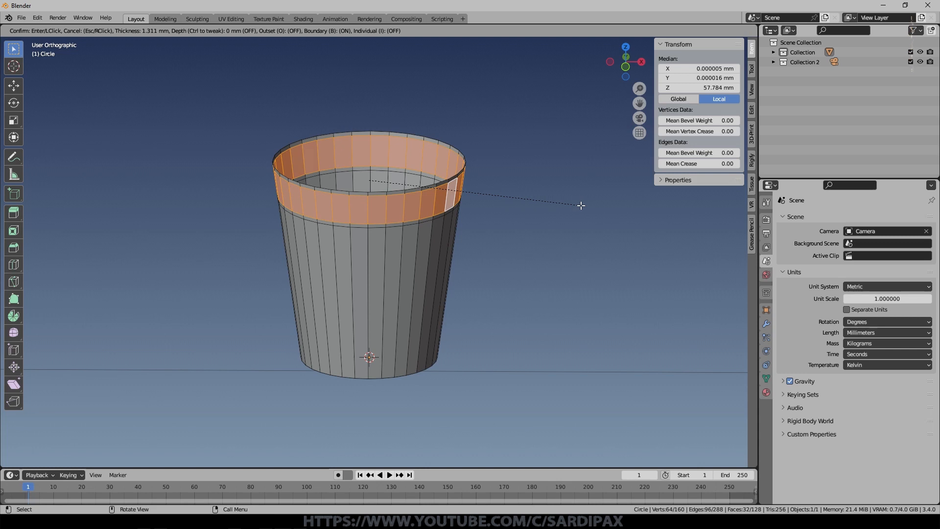
{"action": "left_click", "coordinate": [581, 205]}
Select the bottom edge loop, extrude it and scale it inward to form a base with a small central hole
{"action": "middle_click_drag", "start_coordinate": [550, 213], "coordinate": [550, 263]}
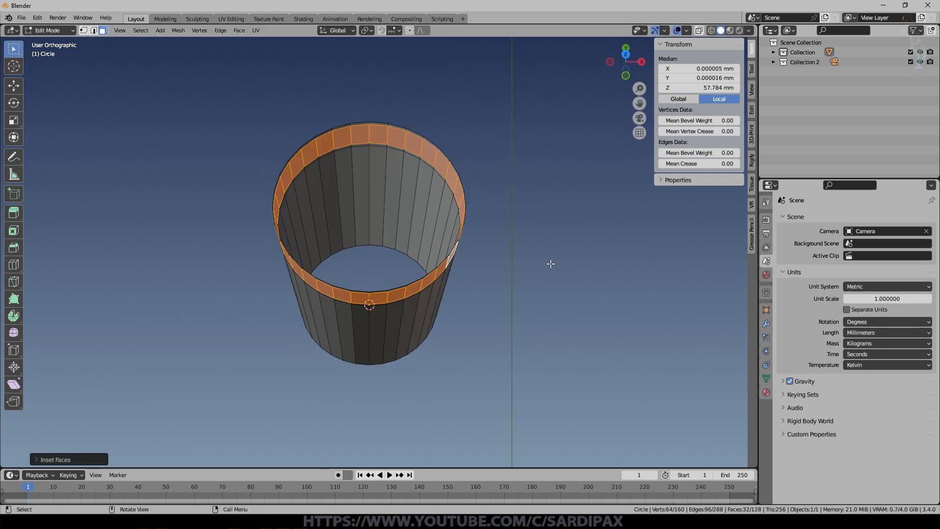
{"action": "left_click", "coordinate": [84, 31]}
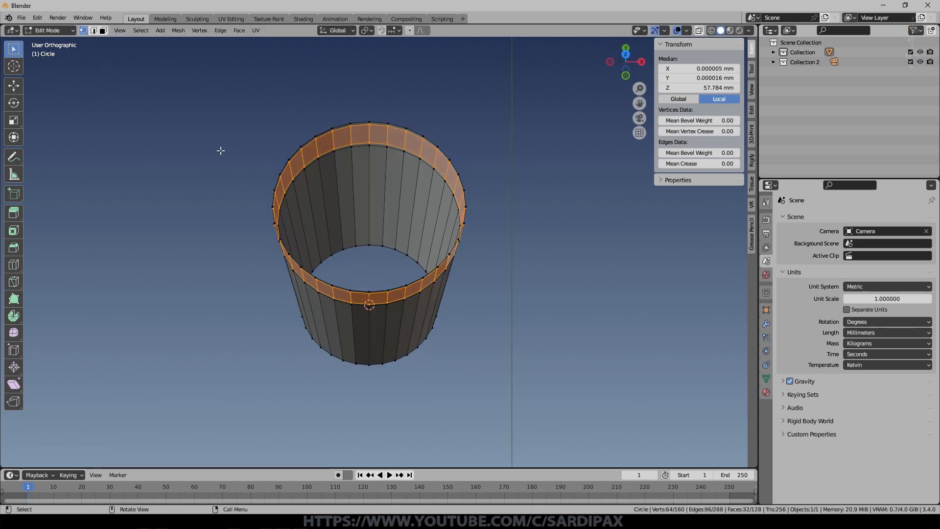
{"action": "left_click", "coordinate": [380, 245], "text": "alt"}
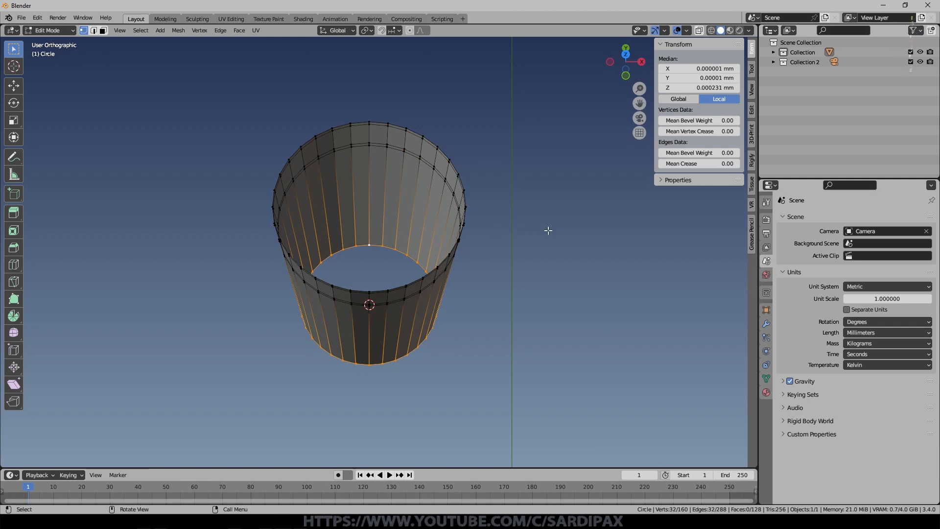
{"action": "key", "text": "e"}
{"action": "key", "text": "Escape"}
{"action": "key", "text": "s"}
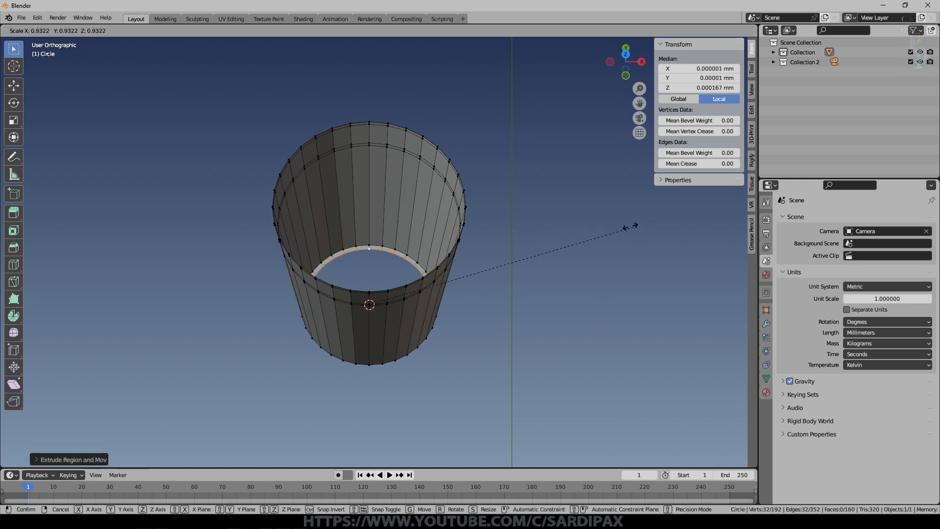
{"action": "left_click", "coordinate": [482, 278]}
Bevel the outer edge loop of the base by about 0.9 mm
{"action": "middle_click_drag", "start_coordinate": [526, 225], "coordinate": [435, 226]}
{"action": "scroll", "coordinate": [447, 260], "scroll_direction": "up", "scroll_amount": 5}
{"action": "scroll", "coordinate": [441, 182], "scroll_direction": "down", "scroll_amount": 4}
{"action": "left_click", "coordinate": [376, 377], "text": "alt"}
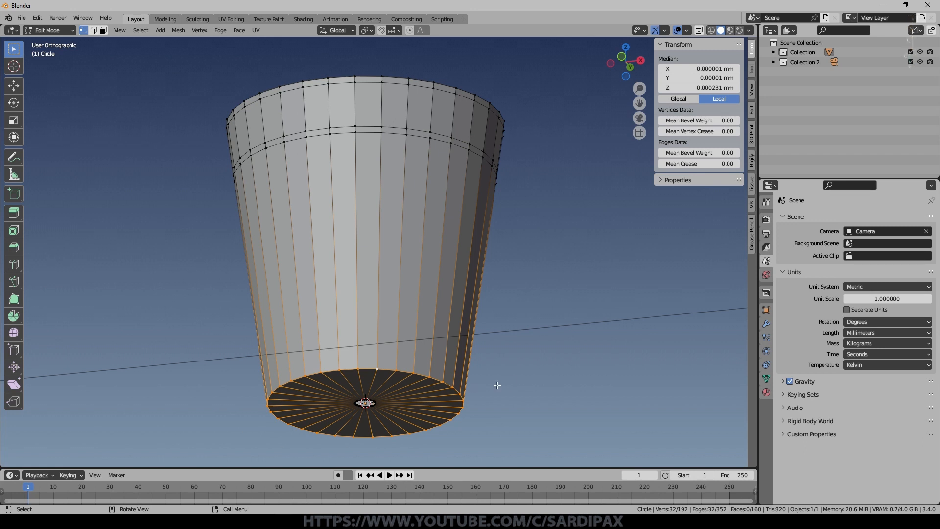
{"action": "key", "text": "ctrl+b"}
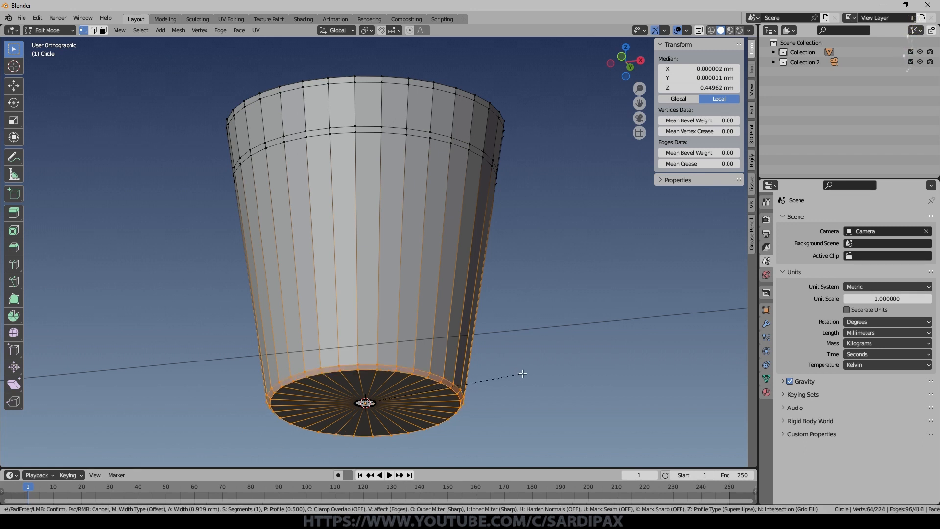
{"action": "left_click", "coordinate": [523, 374]}
Add a Solidify modifier to the pot in Object Mode
{"action": "middle_click_drag", "start_coordinate": [523, 374], "coordinate": [534, 280]}
{"action": "key", "text": "Tab"}
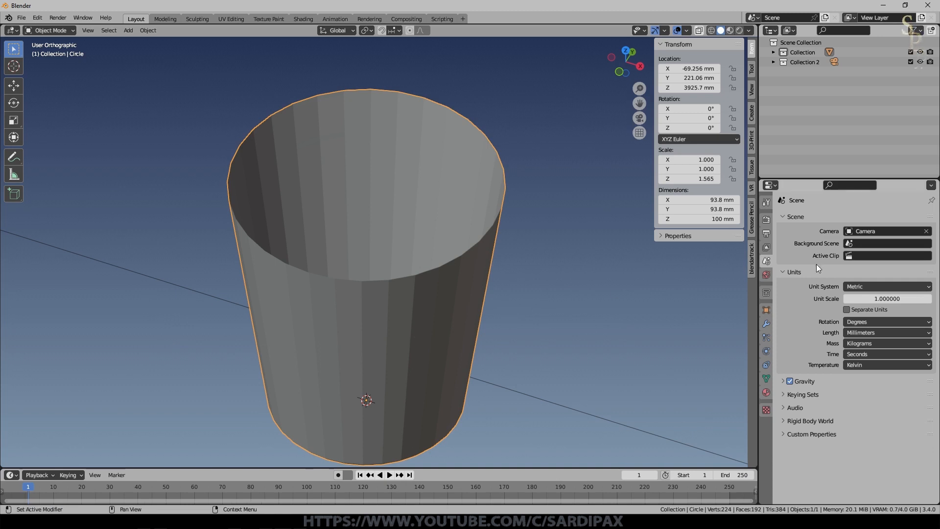
{"action": "left_click", "coordinate": [767, 324]}
{"action": "left_click", "coordinate": [820, 217]}
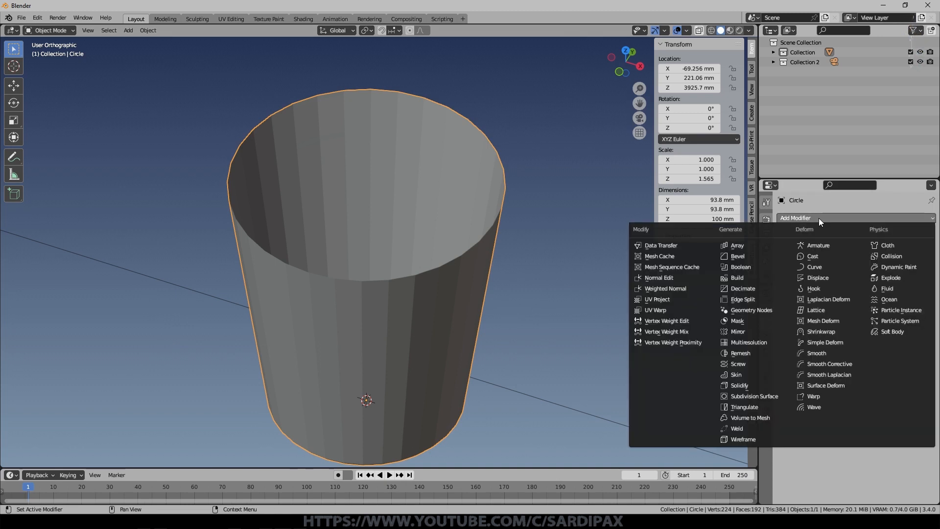
{"action": "left_click", "coordinate": [752, 387]}
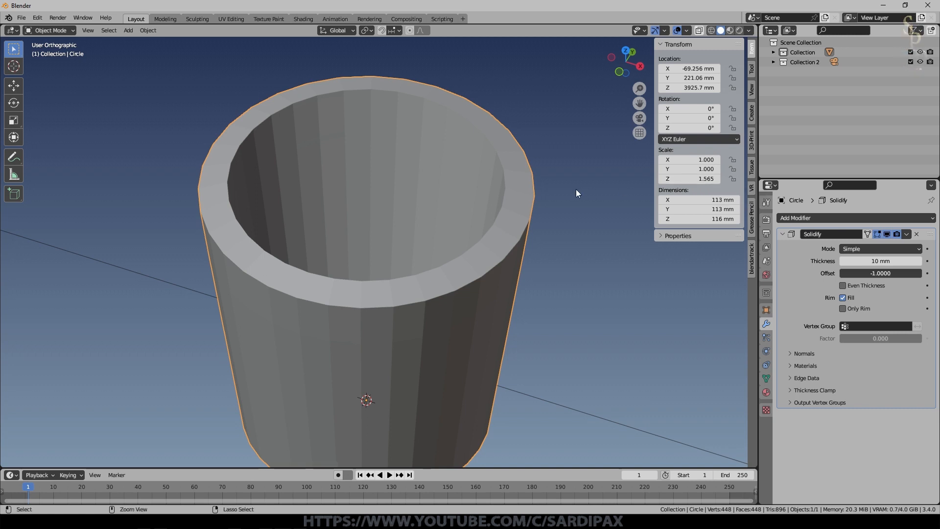
Apply the pot's scale so the Solidify thickness is uniform
{"action": "key", "text": "ctrl+a"}
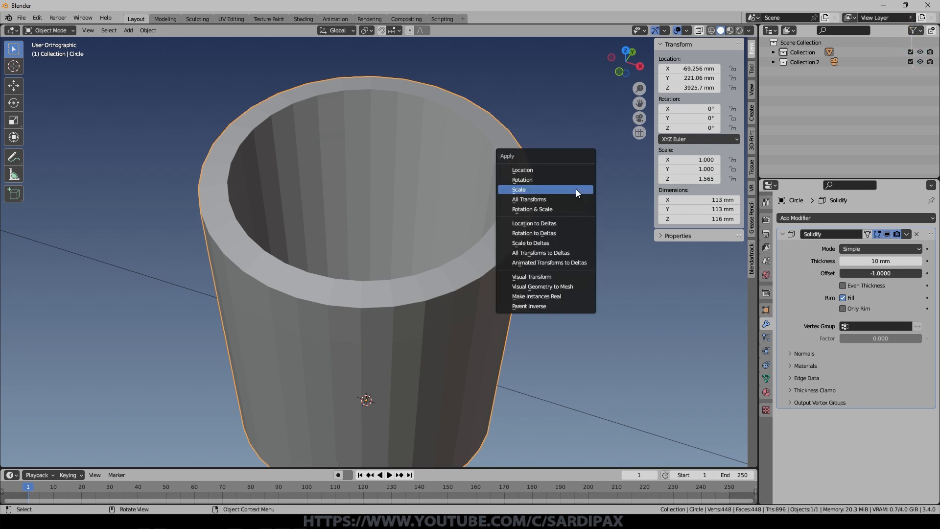
{"action": "left_click", "coordinate": [576, 190]}
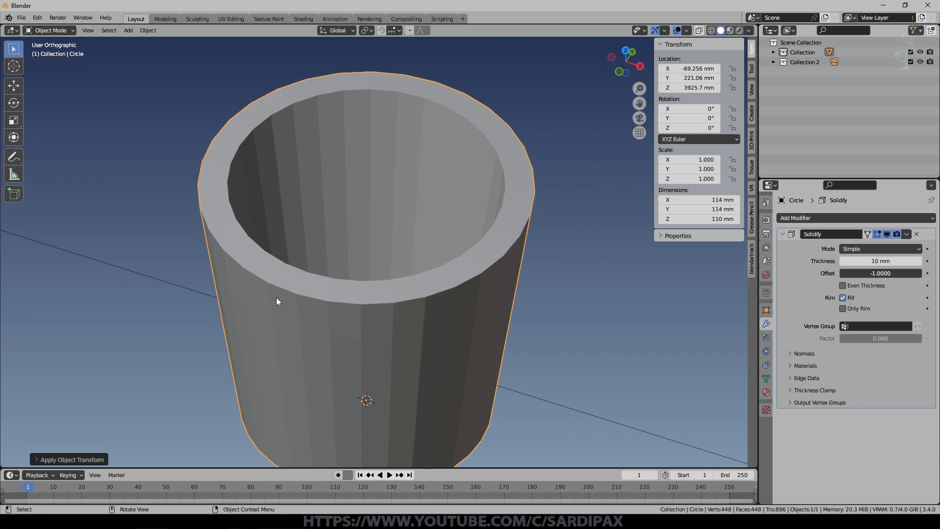
{"action": "middle_click_drag", "start_coordinate": [527, 258], "coordinate": [571, 285]}
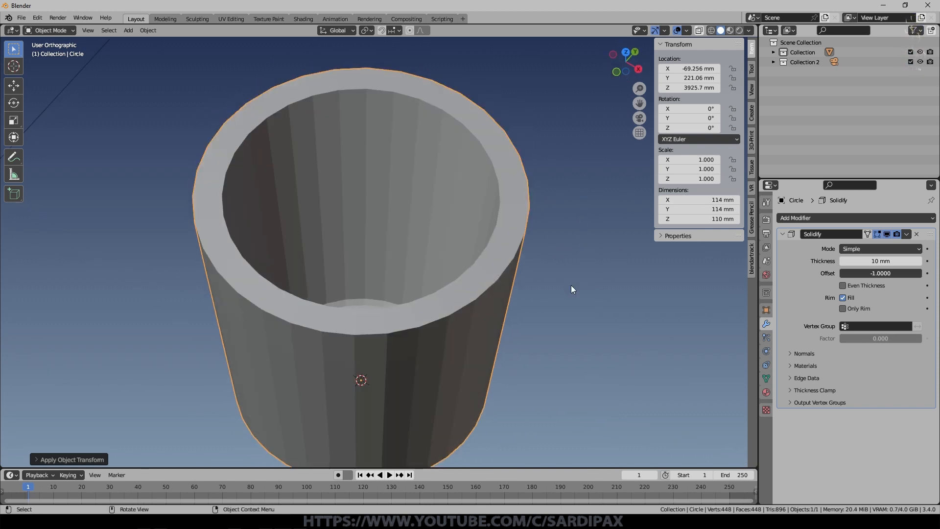
Set the Solidify thickness to 1 mm and inspect the thin wall
{"action": "left_click", "coordinate": [879, 262]}
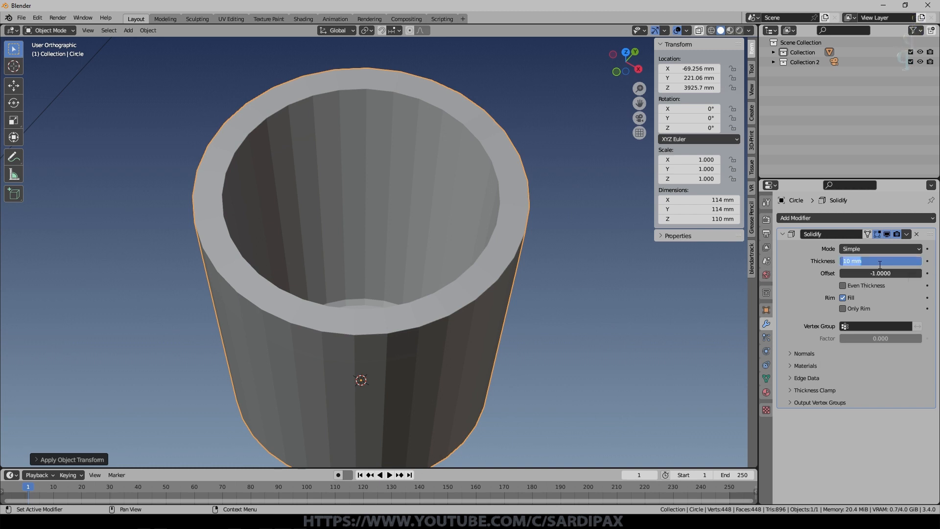
{"action": "type", "text": "1"}
{"action": "key", "text": "Return"}
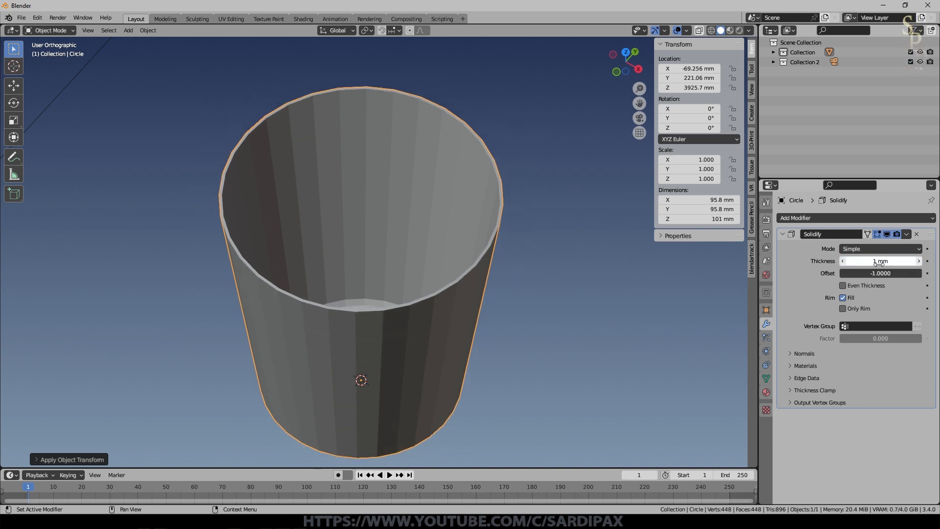
{"action": "mouse_move", "coordinate": [540, 177]}
{"action": "middle_mouse_down"}
{"action": "mouse_move", "coordinate": [539, 218]}
{"action": "mouse_move", "coordinate": [536, 178]}
{"action": "middle_mouse_up"}
Set the Solidify thickness to 5 mm and inspect the pot
{"action": "left_click", "coordinate": [878, 261]}
{"action": "type", "text": "5"}
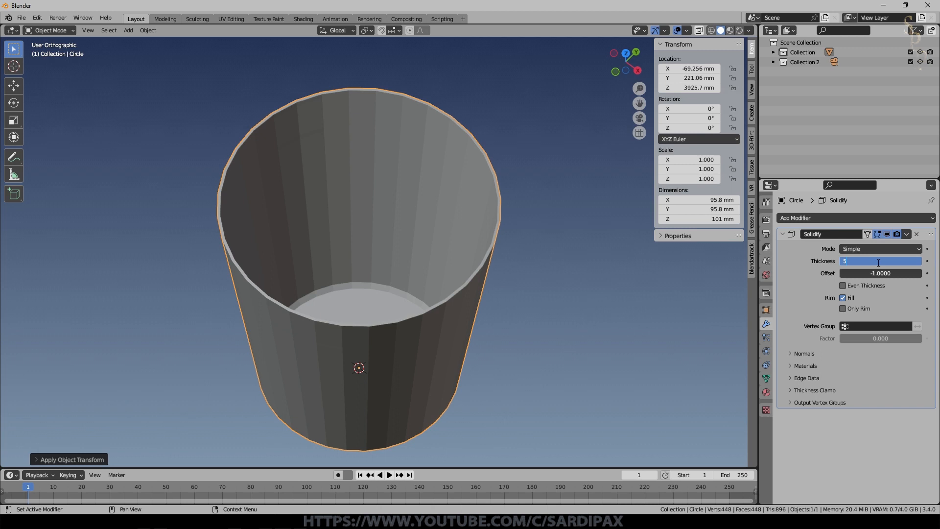
{"action": "key", "text": "Return"}
{"action": "middle_click_drag", "start_coordinate": [504, 152], "coordinate": [500, 70]}
Enable Even Thickness on the Solidify modifier and set its offset to 1, comparing it with -1
{"action": "left_click_drag", "start_coordinate": [872, 271], "coordinate": [918, 270]}
{"action": "middle_click_drag", "start_coordinate": [537, 174], "coordinate": [545, 256]}
{"action": "left_click", "coordinate": [885, 283]}
{"action": "left_click_drag", "start_coordinate": [889, 270], "coordinate": [832, 272]}
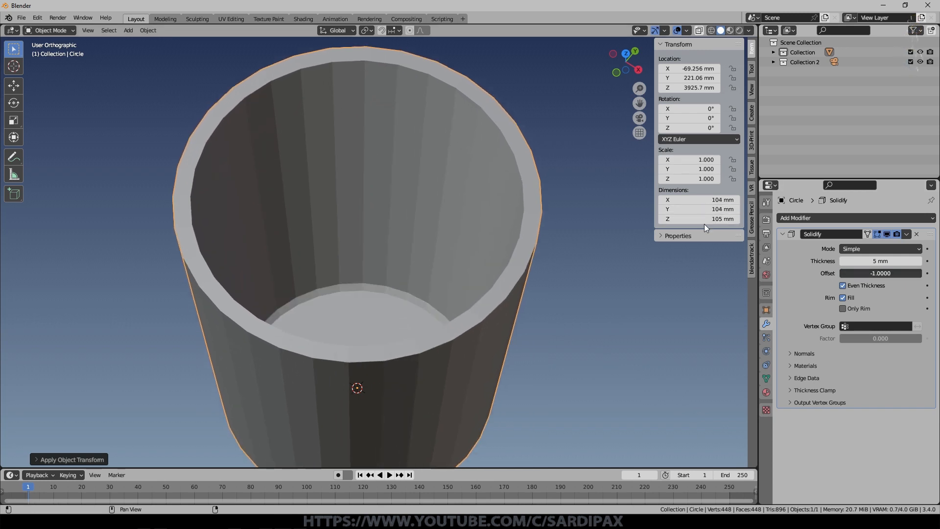
{"action": "left_click_drag", "start_coordinate": [864, 271], "coordinate": [922, 272]}
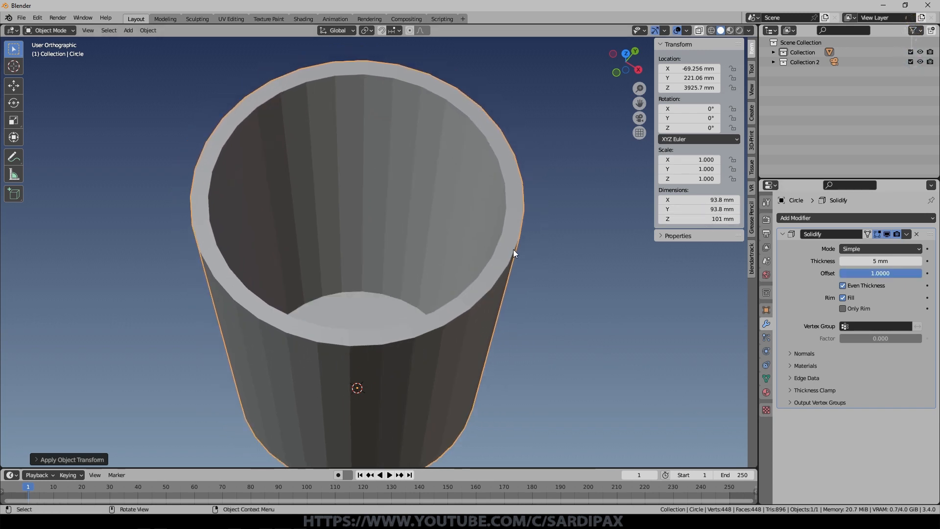
Inspect the thickened walls and base hole, then apply the Solidify modifier to the mesh
{"action": "middle_click_drag", "start_coordinate": [514, 247], "coordinate": [639, 235]}
{"action": "middle_click_drag", "start_coordinate": [485, 192], "coordinate": [534, 263]}
{"action": "scroll", "coordinate": [535, 263], "scroll_direction": "up", "scroll_amount": 2}
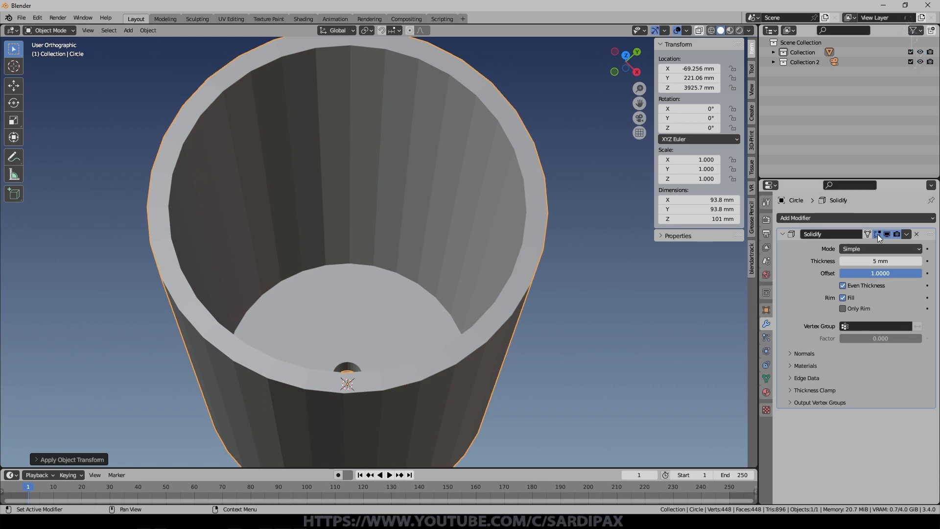
{"action": "left_click", "coordinate": [915, 235]}
Edit the pot's mesh and add two evenly spaced loop cuts around the flat top of the rim
{"action": "mouse_move", "coordinate": [556, 224]}
{"action": "middle_mouse_down"}
{"action": "mouse_move", "coordinate": [560, 195]}
{"action": "mouse_move", "coordinate": [518, 195]}
{"action": "mouse_move", "coordinate": [519, 230]}
{"action": "mouse_move", "coordinate": [521, 195]}
{"action": "mouse_move", "coordinate": [548, 161]}
{"action": "mouse_move", "coordinate": [544, 231]}
{"action": "middle_mouse_up"}
{"action": "key", "text": "Tab"}
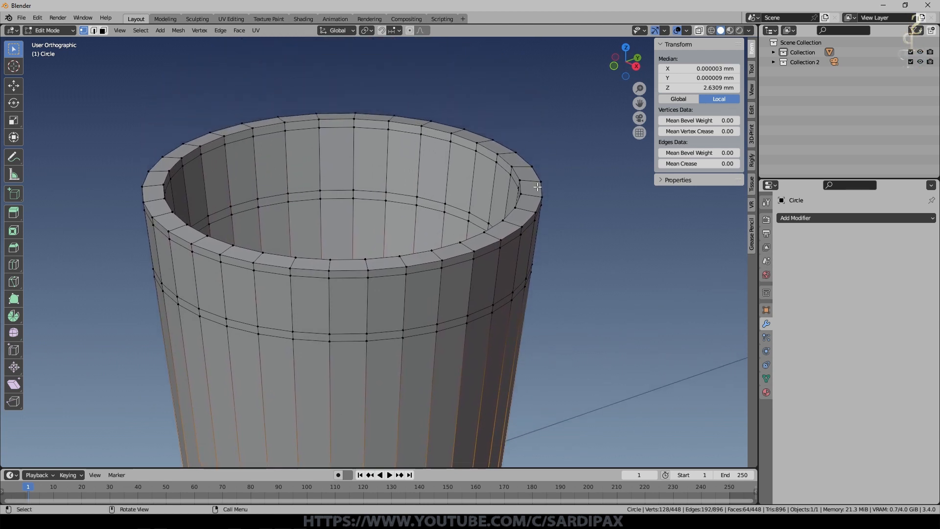
{"action": "key", "text": "ctrl+r"}
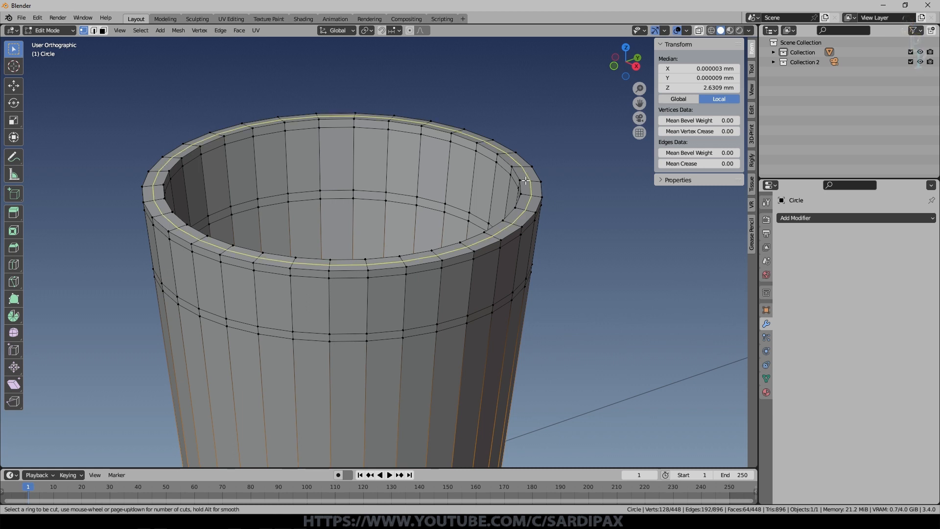
{"action": "scroll", "coordinate": [526, 180], "scroll_direction": "up", "scroll_amount": 1}
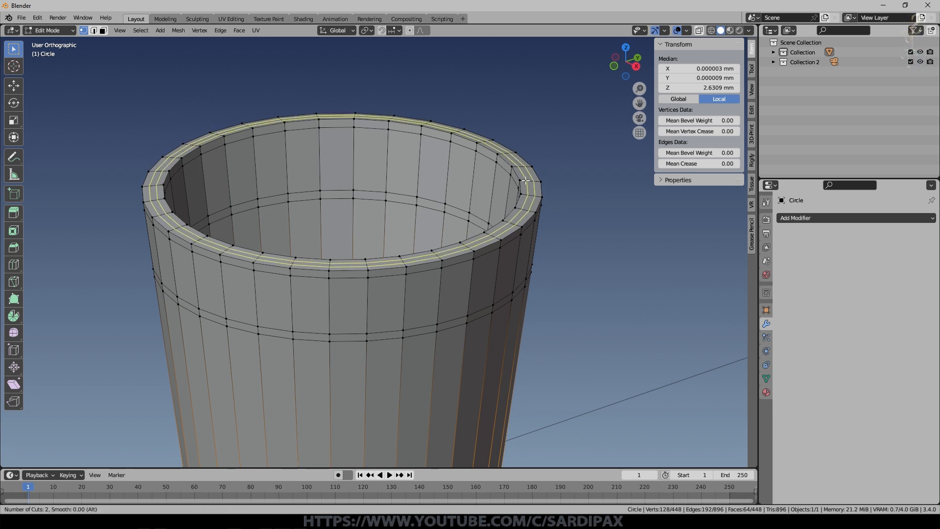
{"action": "left_click", "coordinate": [525, 180]}
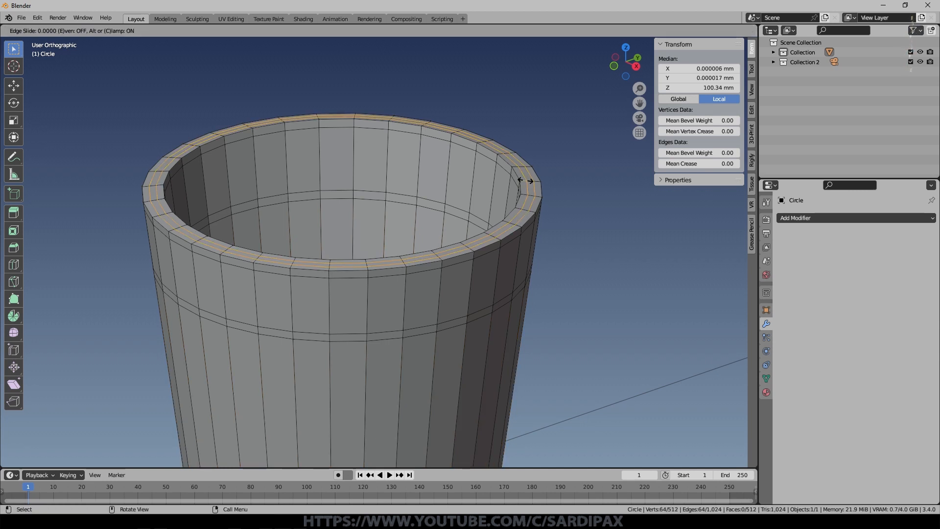
{"action": "left_click", "coordinate": [525, 181]}
Raise the two new rim loops freely by about 1 mm, and by about another 0.7 mm along Z
{"action": "key", "text": "g"}
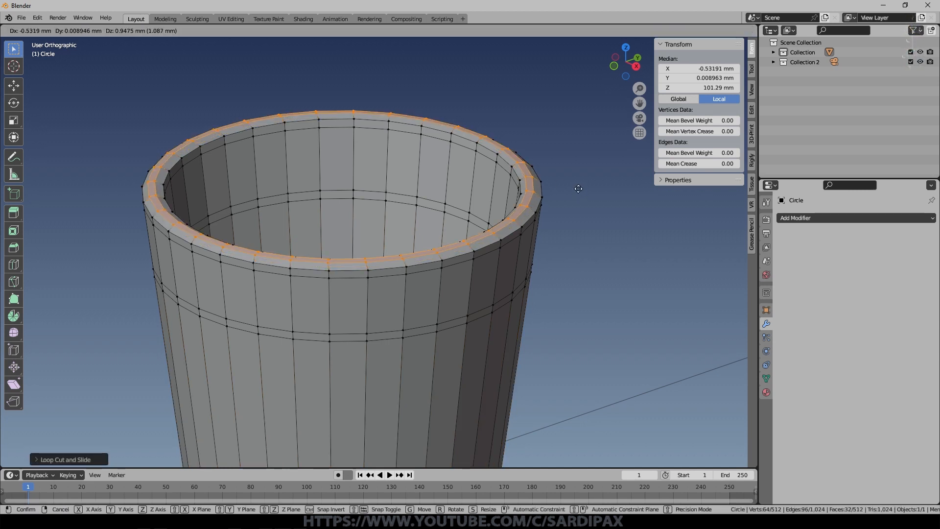
{"action": "left_click", "coordinate": [578, 188]}
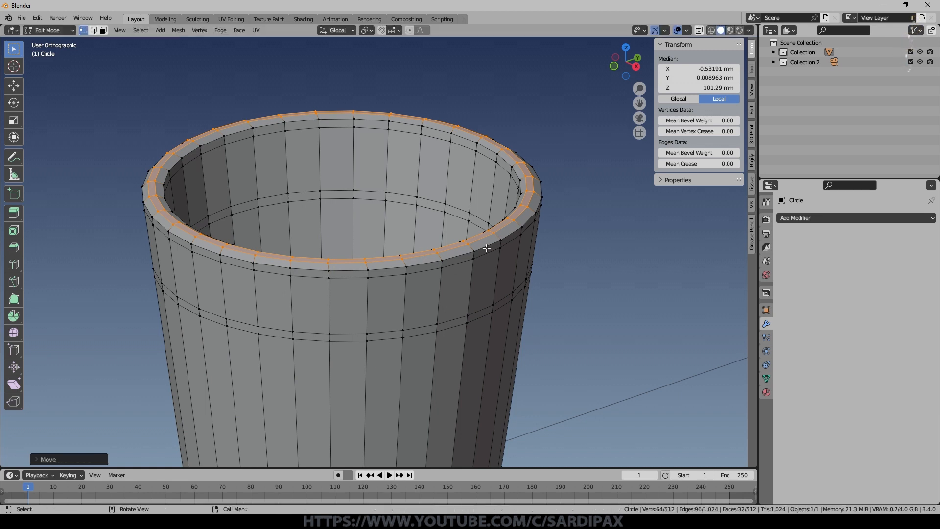
{"action": "middle_click_drag", "start_coordinate": [288, 99], "coordinate": [445, 127]}
{"action": "key", "text": "g"}
{"action": "key", "text": "z"}
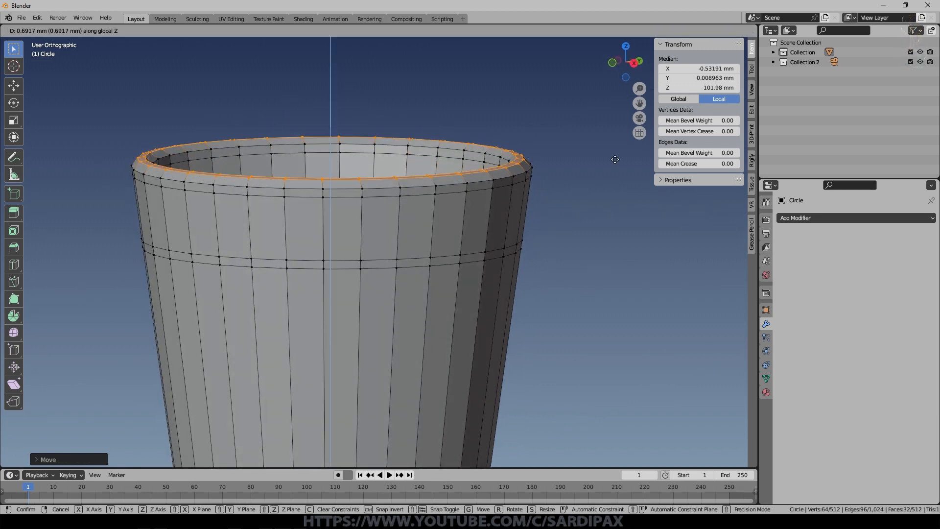
{"action": "left_click", "coordinate": [615, 159]}
In wireframe shading, select the edge loop at the foot of the inner wall, raise it about 2.3 mm along Z and scale it slightly outward
{"action": "middle_click_drag", "start_coordinate": [615, 159], "coordinate": [611, 254]}
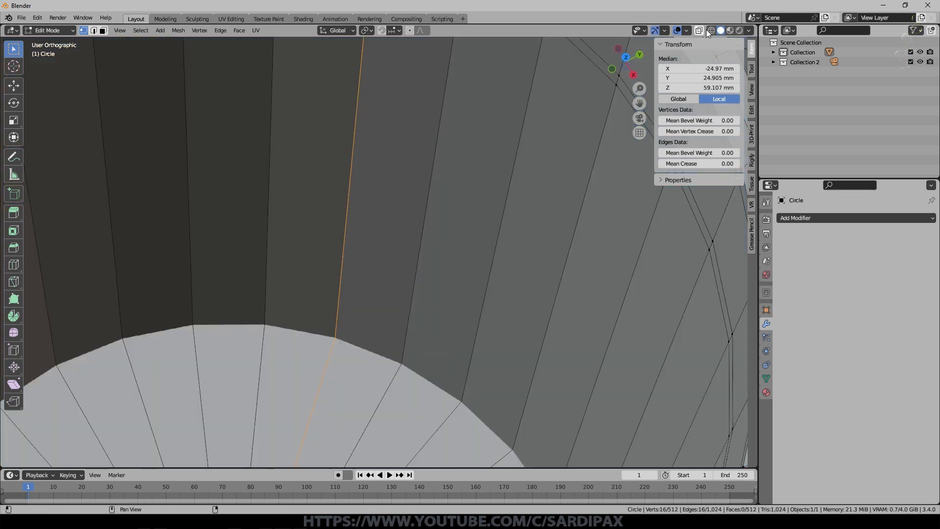
{"action": "left_click", "coordinate": [711, 31]}
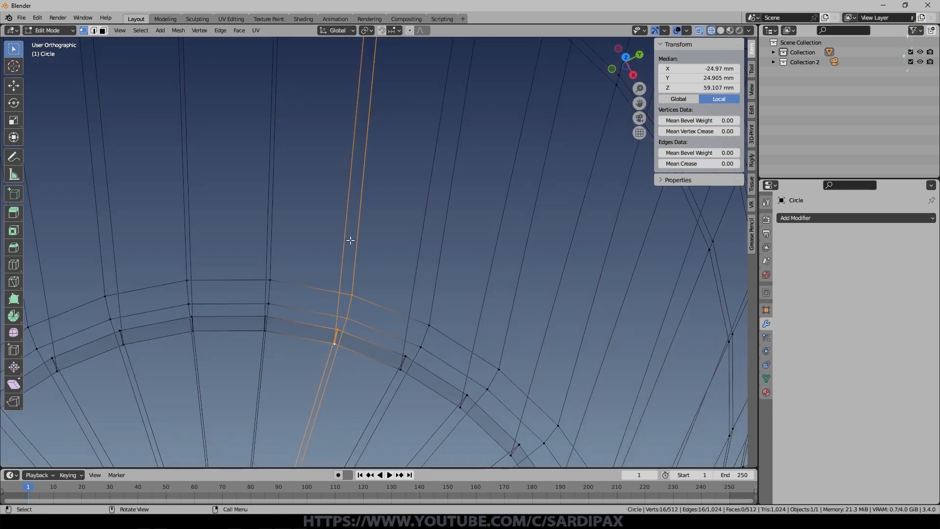
{"action": "left_click", "coordinate": [363, 340]}
{"action": "key", "text": "KP_Decimal"}
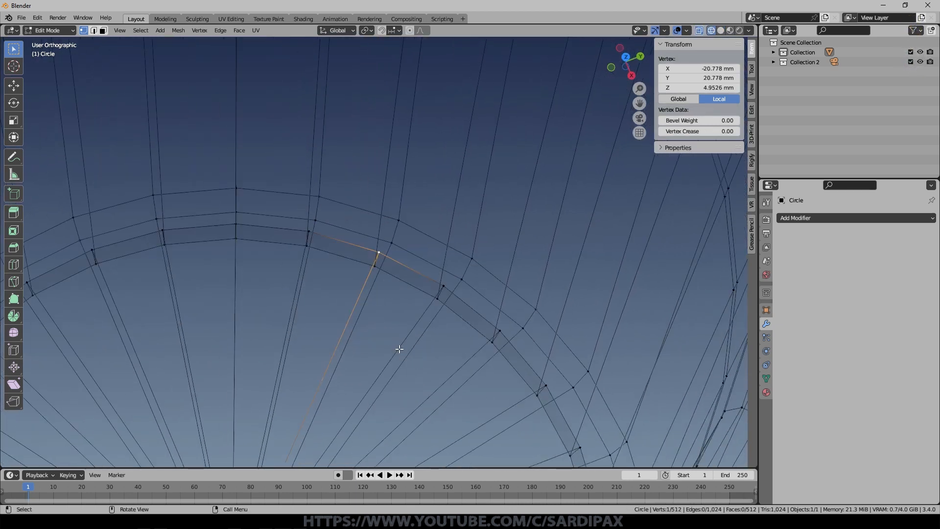
{"action": "middle_click_drag", "start_coordinate": [449, 310], "coordinate": [321, 286]}
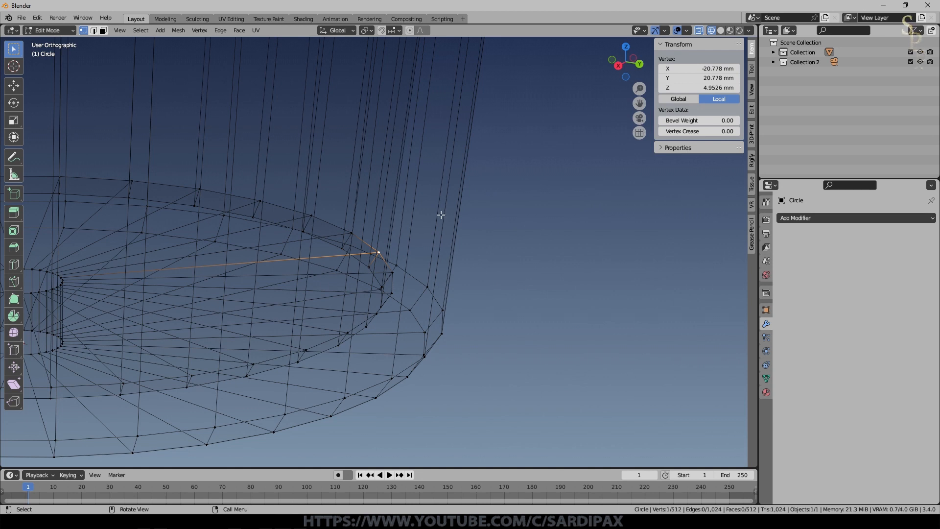
{"action": "middle_click_drag", "start_coordinate": [427, 219], "coordinate": [387, 254]}
{"action": "left_click", "coordinate": [372, 268], "text": "alt"}
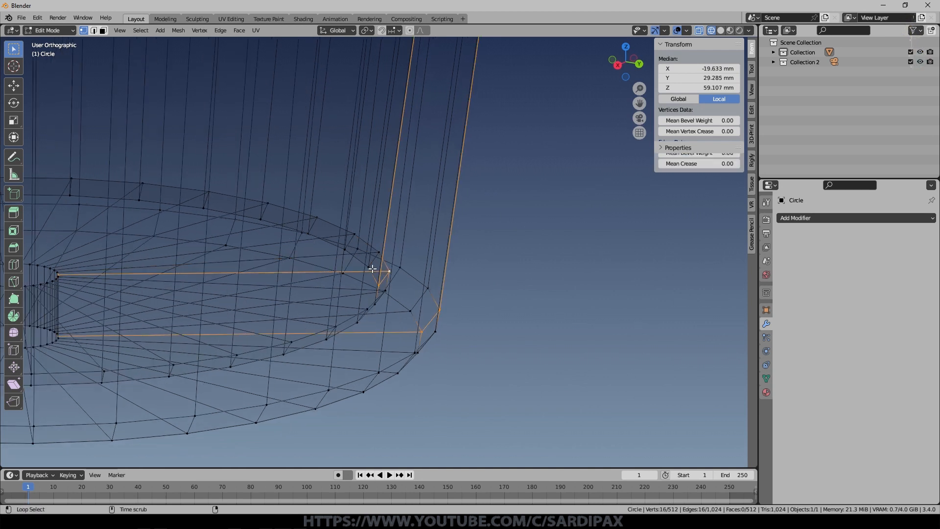
{"action": "left_click", "coordinate": [369, 267], "text": "alt+shift"}
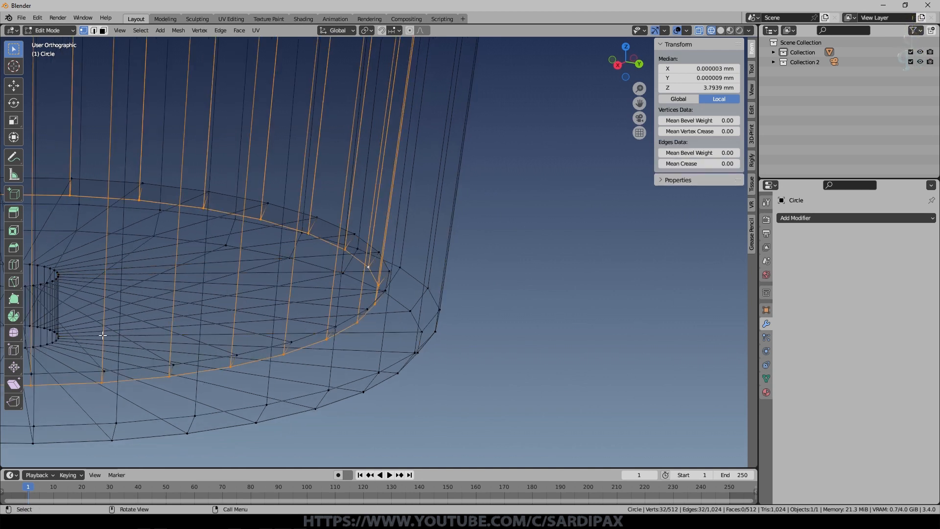
{"action": "middle_click_drag", "start_coordinate": [335, 298], "coordinate": [410, 241]}
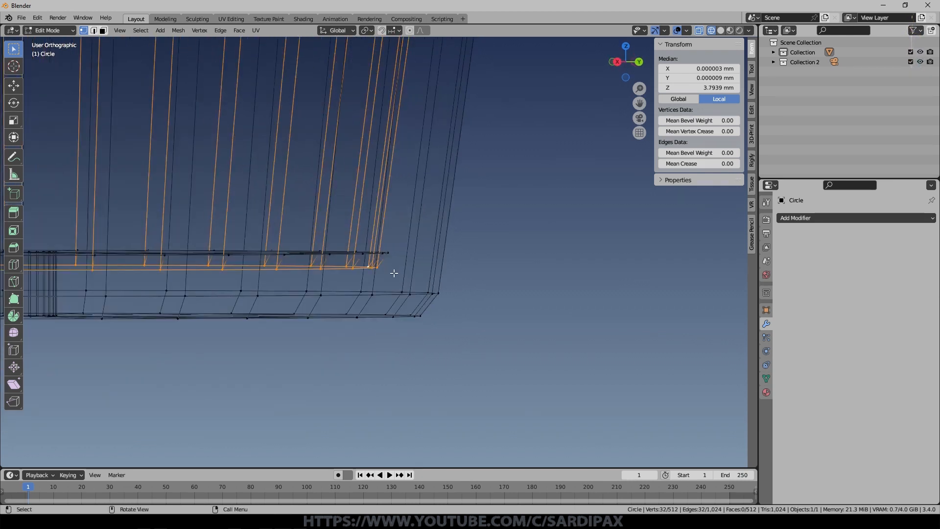
{"action": "key", "text": "g"}
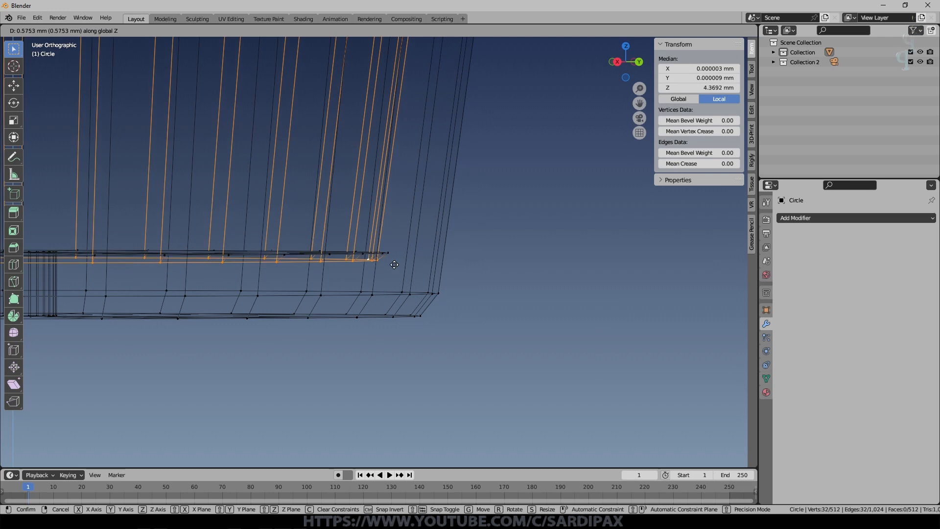
{"action": "left_click", "coordinate": [395, 244]}
{"action": "key", "text": "s"}
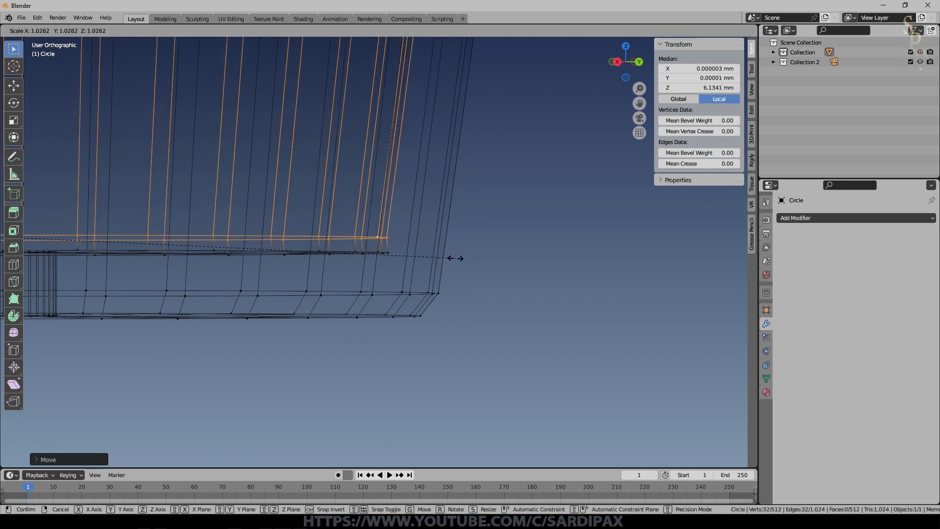
{"action": "left_click", "coordinate": [464, 260]}
Check the inner corner in solid shading, then raise the same loop to about 7 mm local Z and scale it in front wireframe view
{"action": "mouse_move", "coordinate": [463, 261]}
{"action": "middle_mouse_down"}
{"action": "mouse_move", "coordinate": [406, 307]}
{"action": "mouse_move", "coordinate": [382, 244]}
{"action": "middle_mouse_up"}
{"action": "key", "text": "z"}
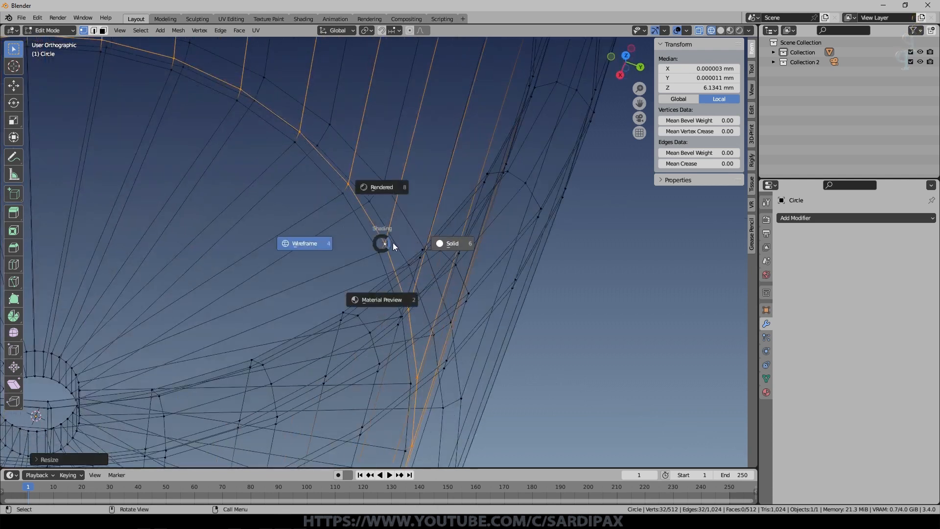
{"action": "left_click", "coordinate": [441, 242]}
{"action": "middle_click_drag", "start_coordinate": [442, 241], "coordinate": [381, 245]}
{"action": "key", "text": "KP_1"}
{"action": "key", "text": "z"}
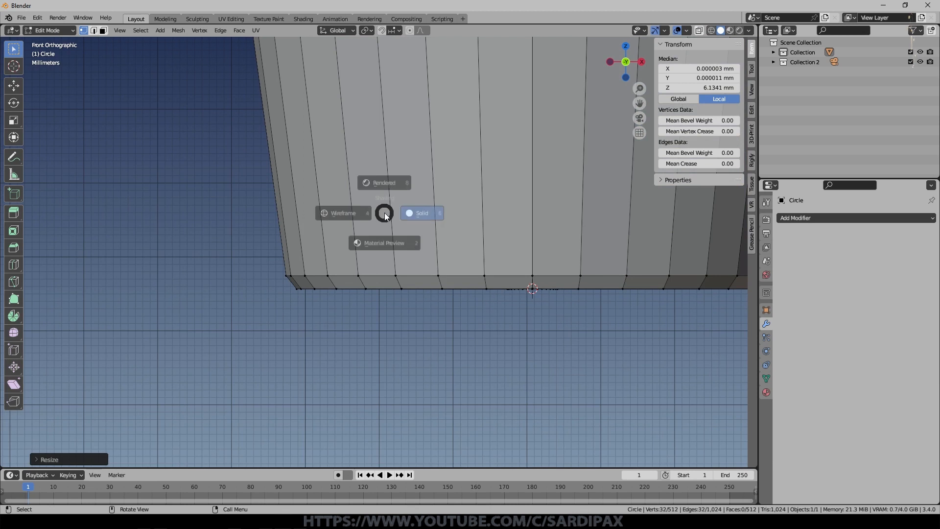
{"action": "left_click", "coordinate": [294, 219]}
{"action": "middle_click_drag", "start_coordinate": [489, 199], "coordinate": [434, 220], "text": "shift"}
{"action": "key", "text": "s"}
{"action": "left_click", "coordinate": [494, 244]}
Select the upper edge loop of the drain hole in the base and bevel it with one segment
{"action": "key", "text": "Tab"}
{"action": "middle_click_drag", "start_coordinate": [496, 245], "coordinate": [418, 182]}
{"action": "scroll", "coordinate": [431, 198], "scroll_direction": "up", "scroll_amount": 4}
{"action": "key", "text": "Tab"}
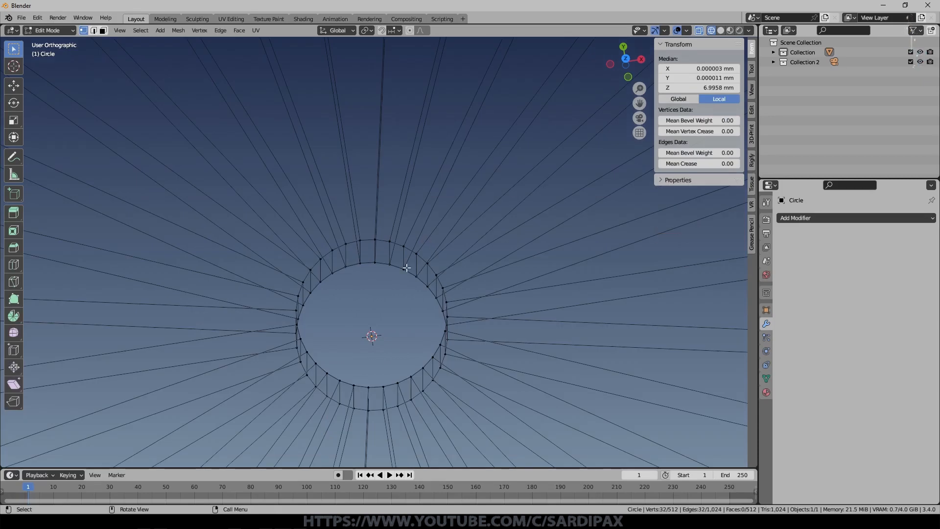
{"action": "middle_click_drag", "start_coordinate": [435, 278], "coordinate": [432, 265]}
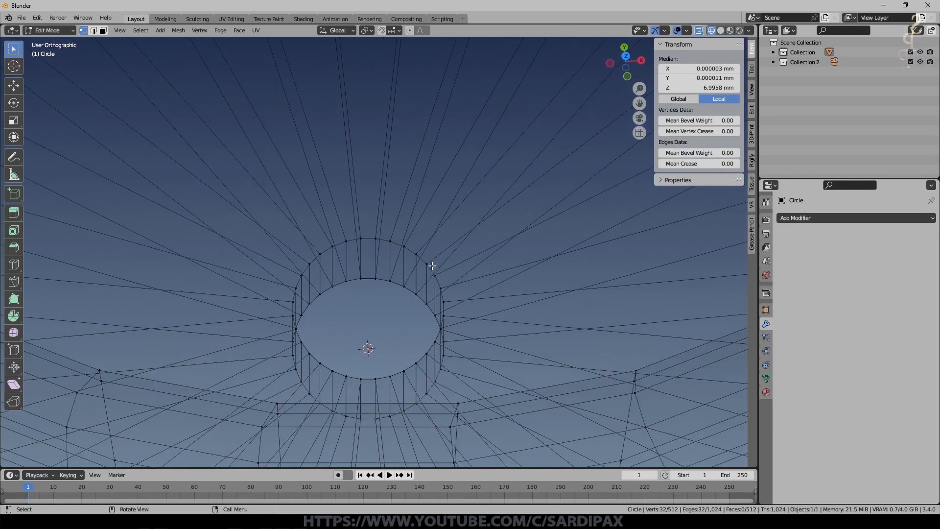
{"action": "left_click", "coordinate": [400, 242], "text": "alt"}
{"action": "key", "text": "ctrl+b"}
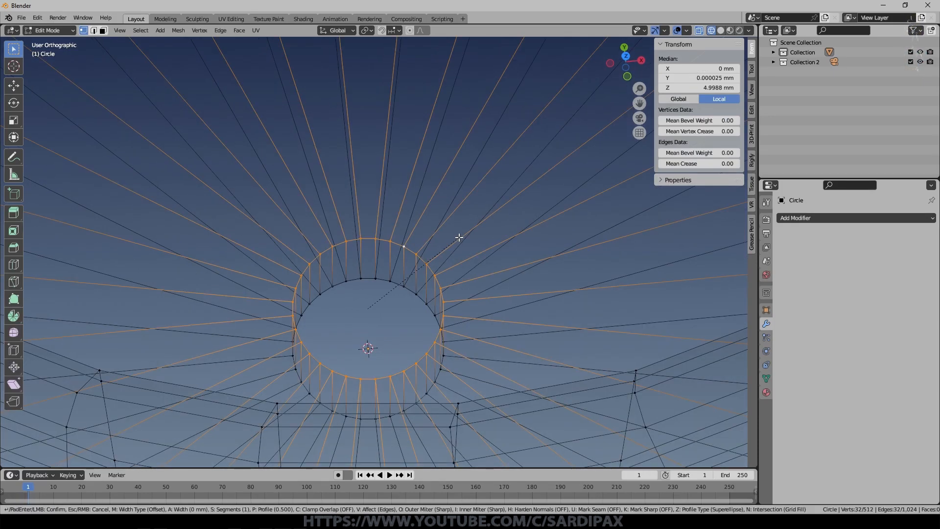
{"action": "left_click", "coordinate": [455, 256]}
Bevel the drain hole's lower edge loop by about 0.49 mm with one segment, and return to Object Mode
{"action": "left_click", "coordinate": [399, 278], "text": "alt"}
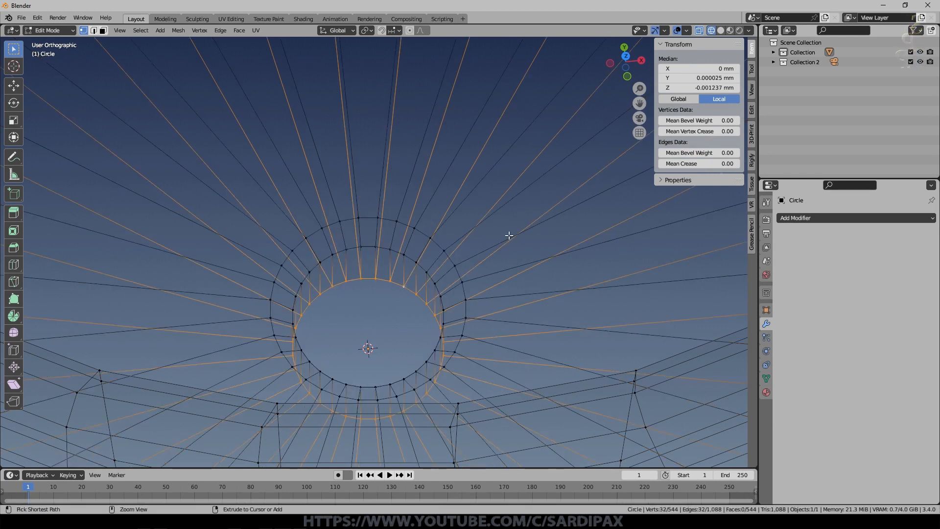
{"action": "key", "text": "ctrl+b"}
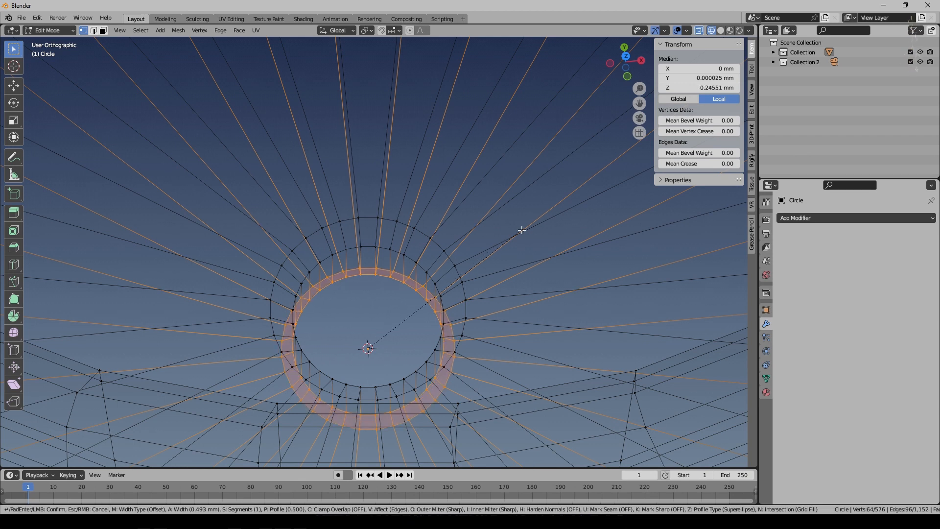
{"action": "left_click", "coordinate": [522, 230]}
{"action": "middle_click_drag", "start_coordinate": [428, 298], "coordinate": [428, 194]}
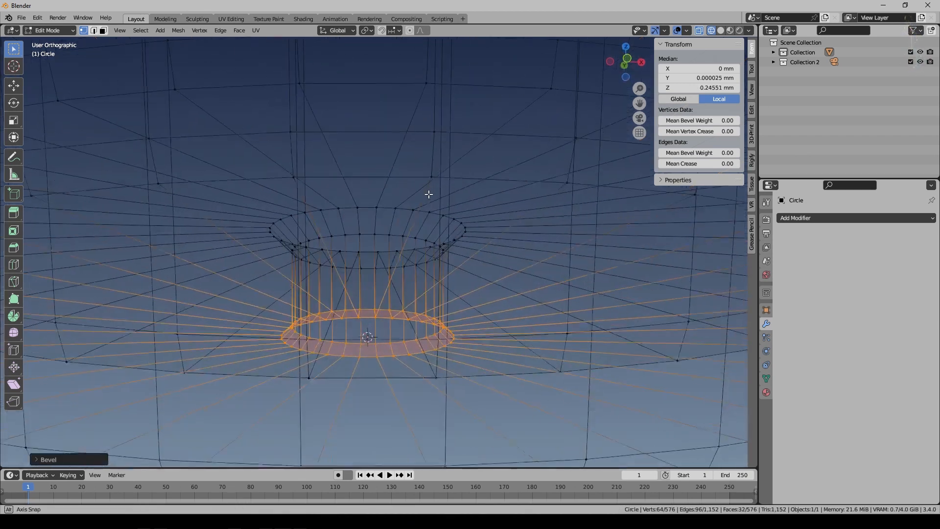
{"action": "key", "text": "Tab"}
Examine the bevelled drain hole and base in wireframe from the front and at an angle, then restore solid shading
{"action": "key", "text": "KP_1"}
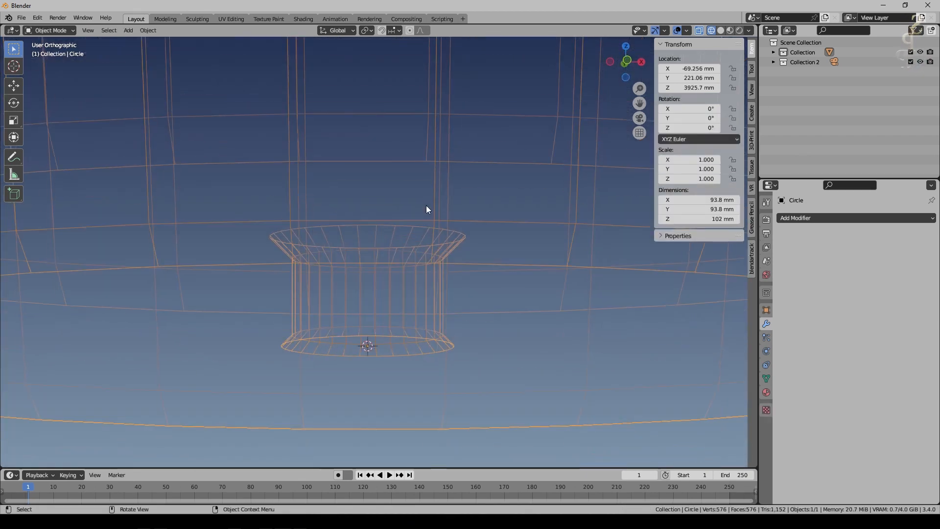
{"action": "scroll", "coordinate": [381, 259], "scroll_direction": "down", "scroll_amount": 2}
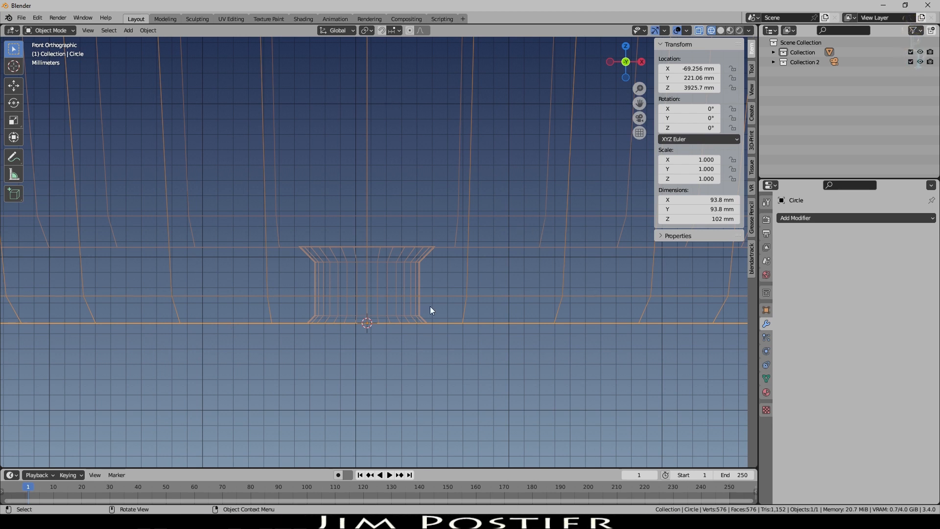
{"action": "middle_click_drag", "start_coordinate": [452, 318], "coordinate": [529, 238]}
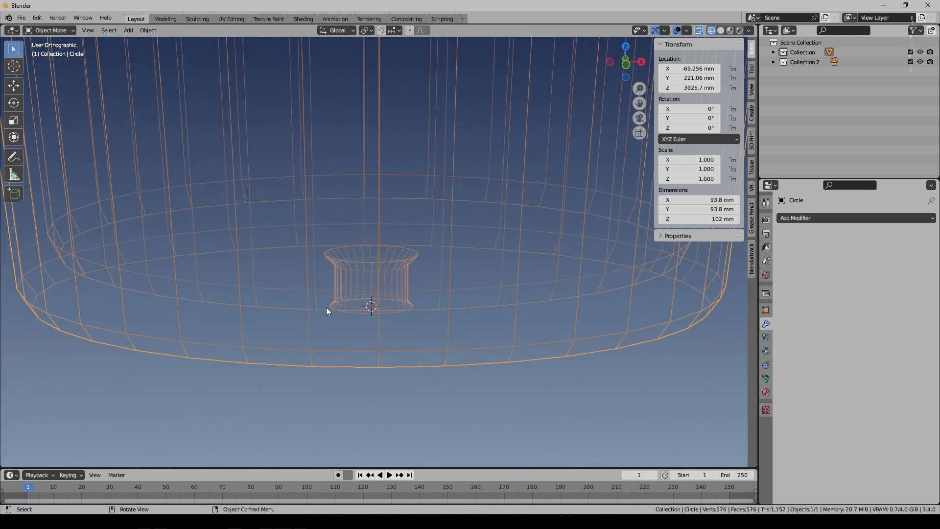
{"action": "scroll", "coordinate": [448, 317], "scroll_direction": "up", "scroll_amount": 2}
{"action": "scroll", "coordinate": [463, 289], "scroll_direction": "down", "scroll_amount": 5}
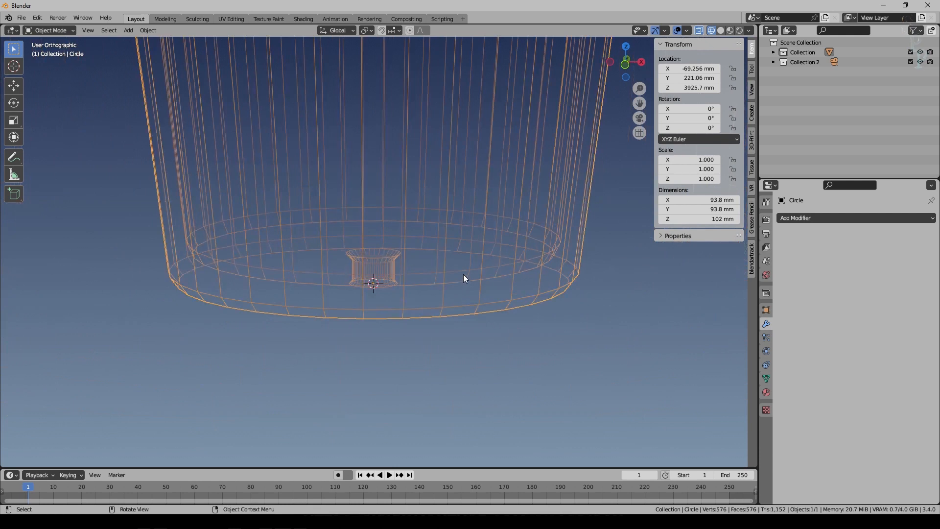
{"action": "scroll", "coordinate": [463, 273], "scroll_direction": "down", "scroll_amount": 5}
{"action": "key", "text": "shift+z"}
{"action": "middle_click_drag", "start_coordinate": [447, 253], "coordinate": [443, 252]}
Add a cube and divide it with six loop cuts across its height and six across its depth
{"action": "key", "text": "shift+a"}
{"action": "mouse_move", "coordinate": [239, 291]}
{"action": "left_click", "coordinate": [296, 34]}
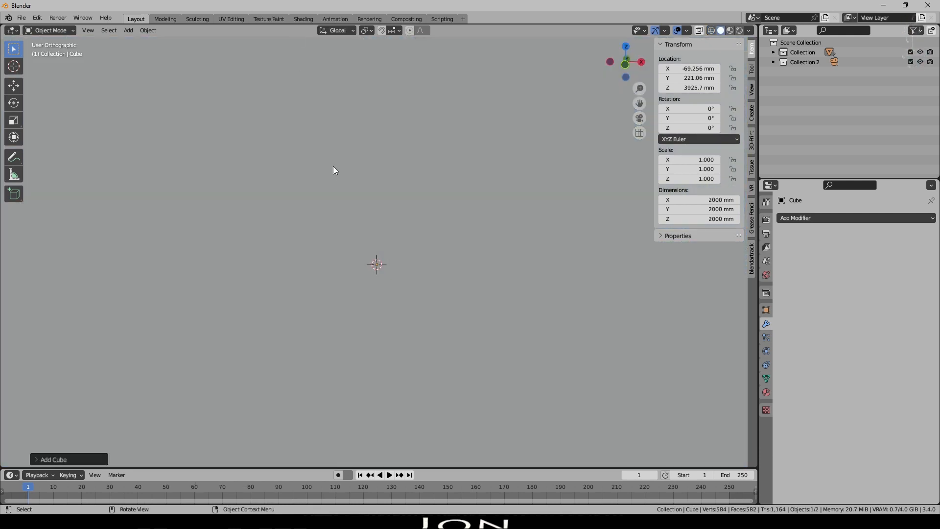
{"action": "scroll", "coordinate": [339, 175], "scroll_direction": "down", "scroll_amount": 4}
{"action": "key", "text": "Tab"}
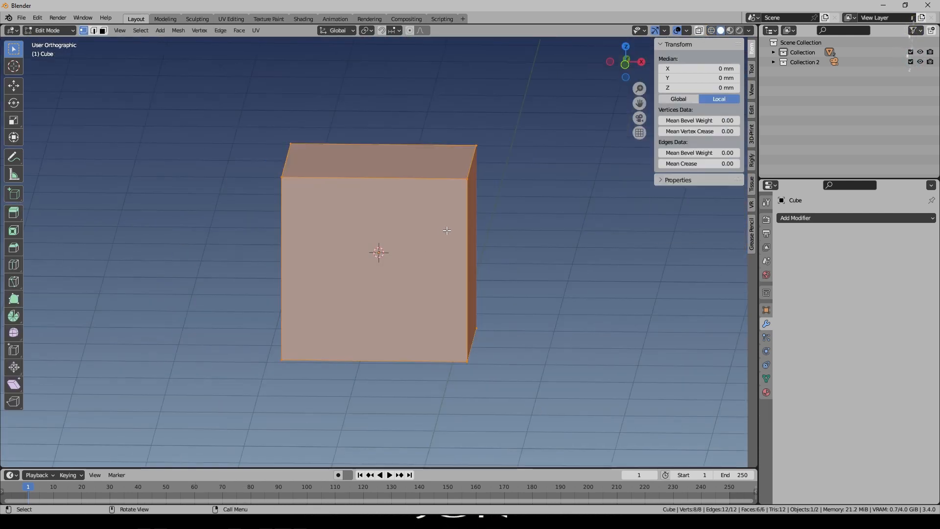
{"action": "key", "text": "6"}
{"action": "left_click", "coordinate": [469, 174]}
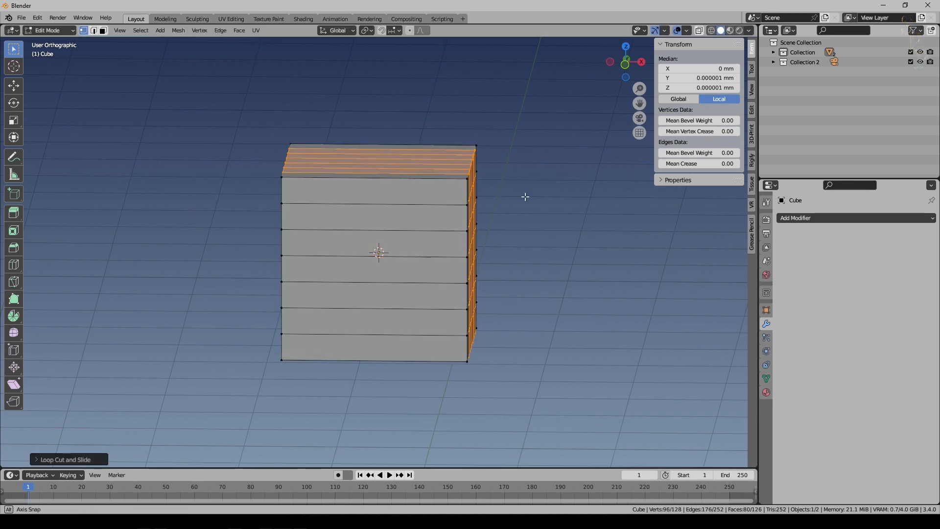
{"action": "middle_click_drag", "start_coordinate": [525, 198], "coordinate": [482, 197]}
Select a two-by-two block of faces at the upper part of the cube's +X side and extrude it about 1389 mm along X
{"action": "left_click", "coordinate": [104, 31]}
{"action": "left_click", "coordinate": [451, 217]}
{"action": "left_click", "coordinate": [469, 208], "text": "shift"}
{"action": "left_click", "coordinate": [453, 185], "text": "shift"}
{"action": "left_click", "coordinate": [471, 184], "text": "shift"}
{"action": "middle_click_drag", "start_coordinate": [534, 236], "coordinate": [563, 225]}
{"action": "key", "text": "e"}
{"action": "left_click", "coordinate": [548, 243]}
{"action": "key", "text": "g"}
{"action": "key", "text": "x"}
{"action": "left_click", "coordinate": [658, 268]}
Select the two faces on the underside of the extruded arm and examine the overhang from the front
{"action": "key", "text": "Tab"}
{"action": "key", "text": "Tab"}
{"action": "left_click", "coordinate": [554, 206]}
{"action": "left_click", "coordinate": [552, 221], "text": "shift"}
{"action": "key", "text": "KP_1"}
{"action": "scroll", "coordinate": [563, 241], "scroll_direction": "down", "scroll_amount": 4}
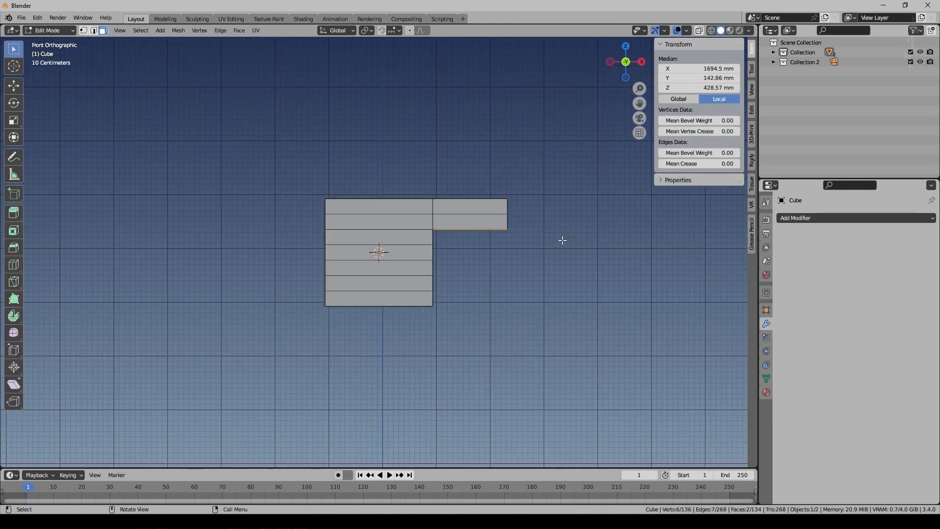
Rotate the whole cube object 180° about the Y axis and view the flipped arm from an angle
{"action": "key", "text": "Tab"}
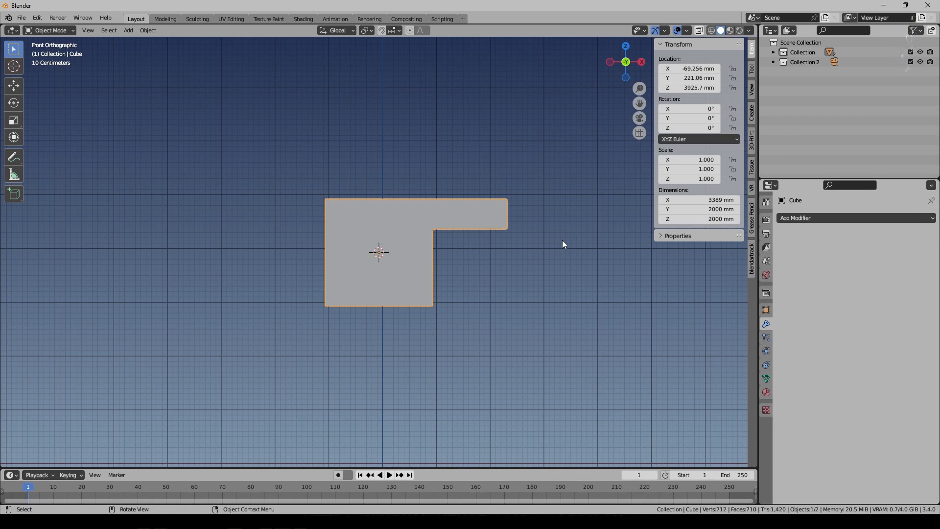
{"action": "type", "text": "ry180"}
{"action": "key", "text": "Return"}
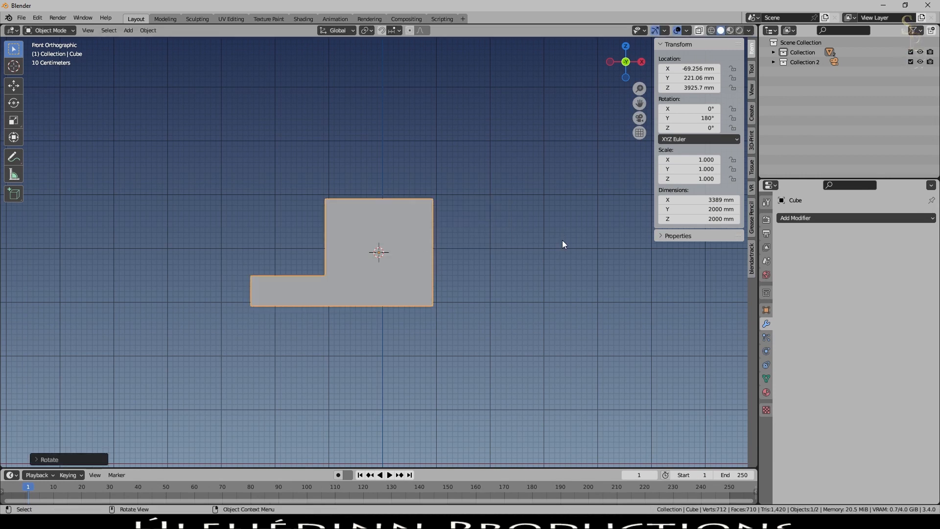
{"action": "middle_click_drag", "start_coordinate": [360, 143], "coordinate": [273, 307]}
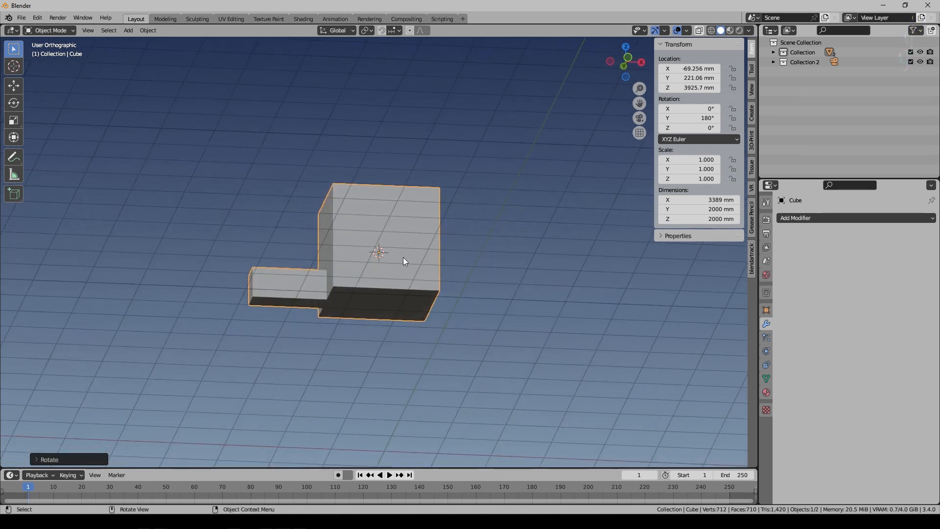
Undo the cube's 180° rotation and examine the underside of the overhanging arm from the front and from below
{"action": "key", "text": "ctrl+z"}
{"action": "key", "text": "KP_1"}
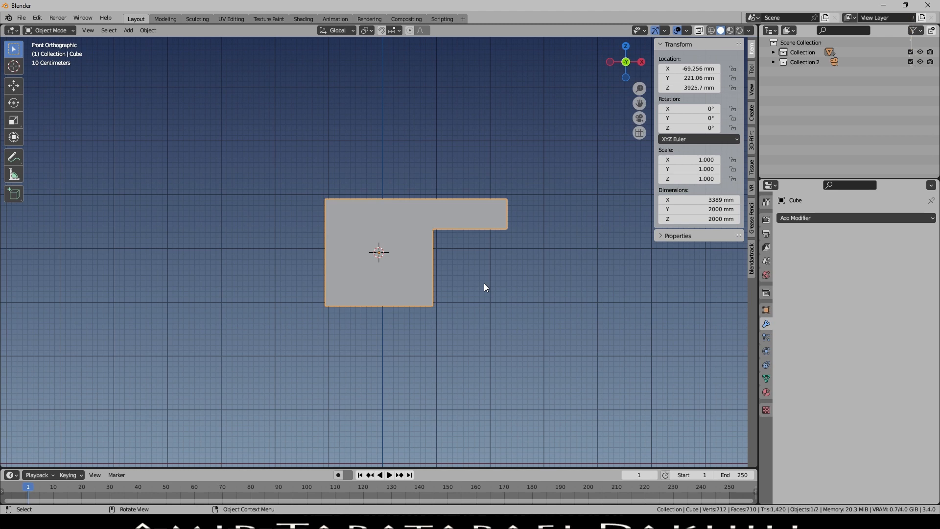
{"action": "middle_click_drag", "start_coordinate": [498, 267], "coordinate": [484, 253]}
{"action": "scroll", "coordinate": [458, 234], "scroll_direction": "up", "scroll_amount": 3}
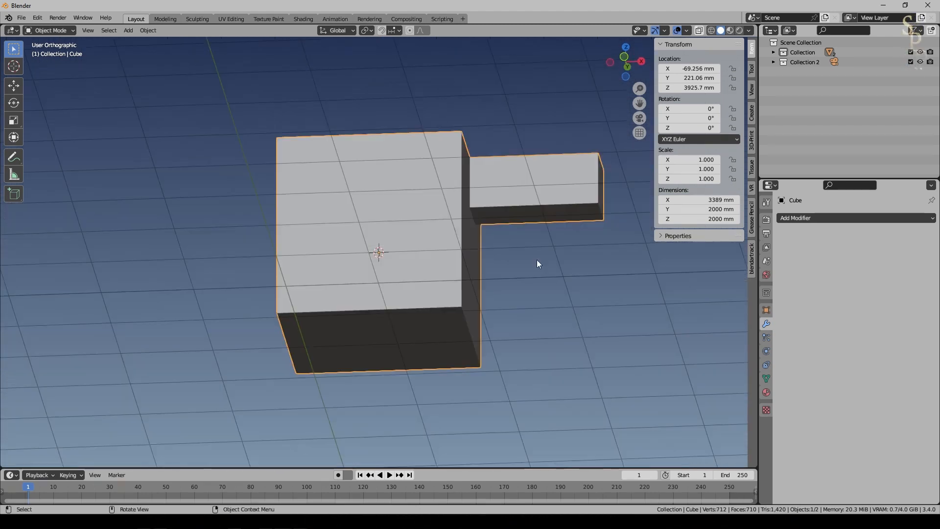
{"action": "middle_click_drag", "start_coordinate": [565, 269], "coordinate": [461, 279], "text": "shift"}
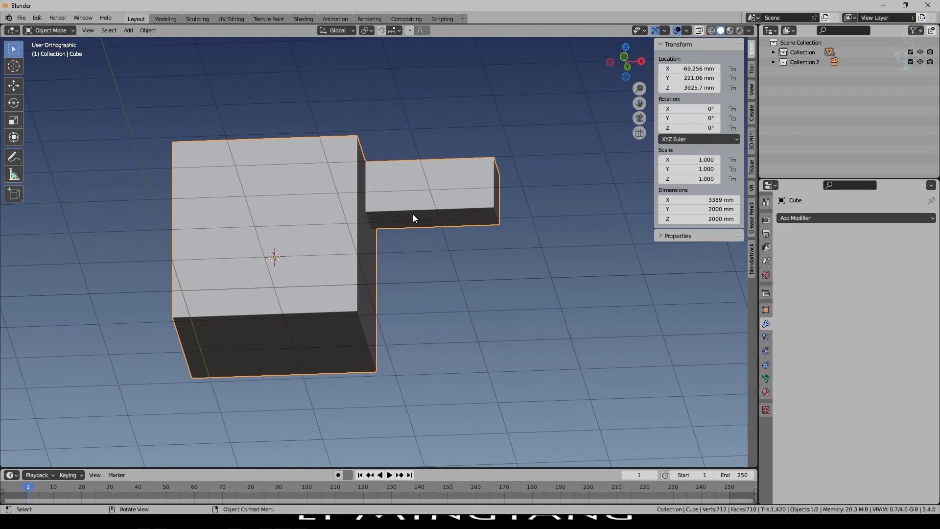
{"action": "mouse_move", "coordinate": [448, 235]}
{"action": "middle_mouse_down"}
{"action": "mouse_move", "coordinate": [441, 251]}
{"action": "mouse_move", "coordinate": [433, 232]}
{"action": "middle_mouse_up"}
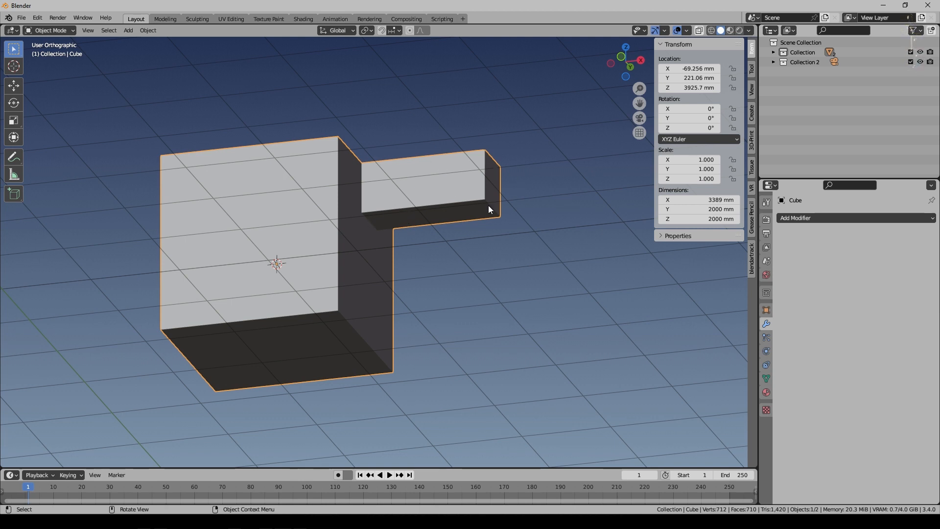
{"action": "middle_click_drag", "start_coordinate": [450, 223], "coordinate": [361, 226]}
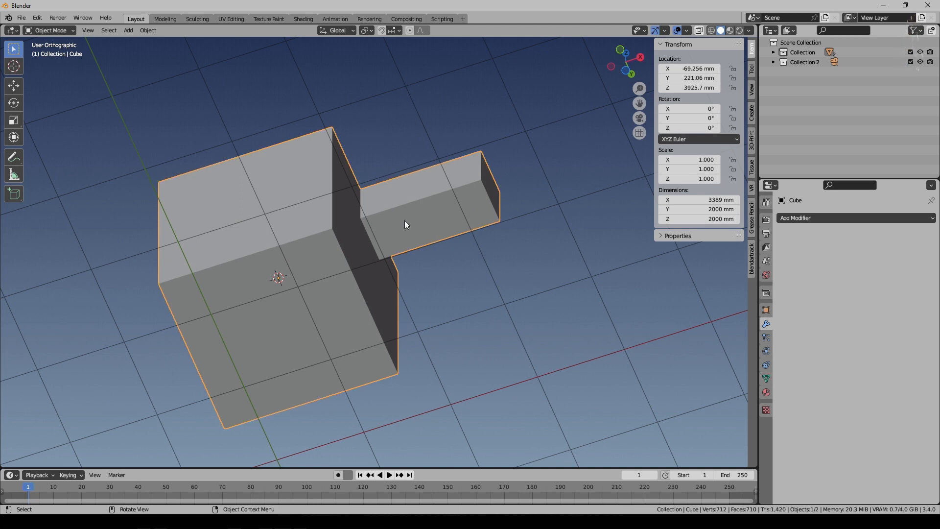
{"action": "middle_click_drag", "start_coordinate": [405, 220], "coordinate": [448, 186]}
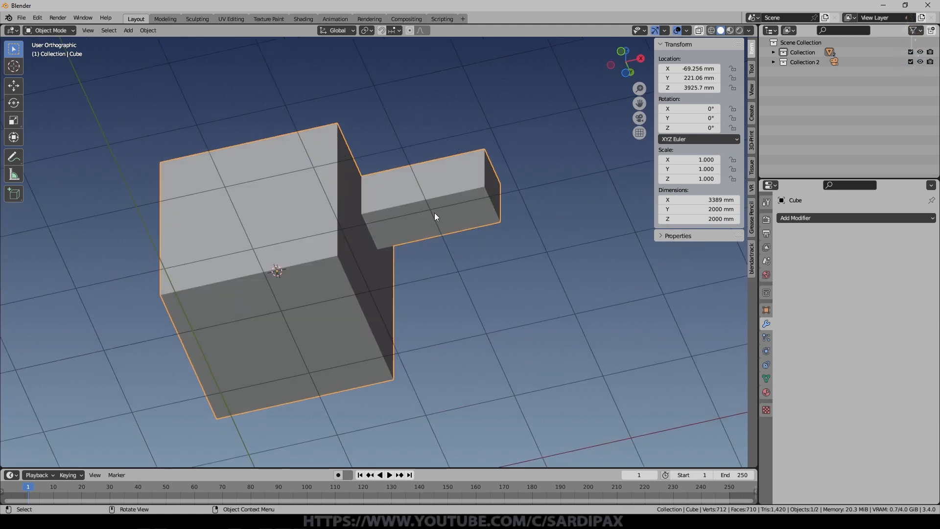
{"action": "middle_click_drag", "start_coordinate": [502, 221], "coordinate": [406, 352]}
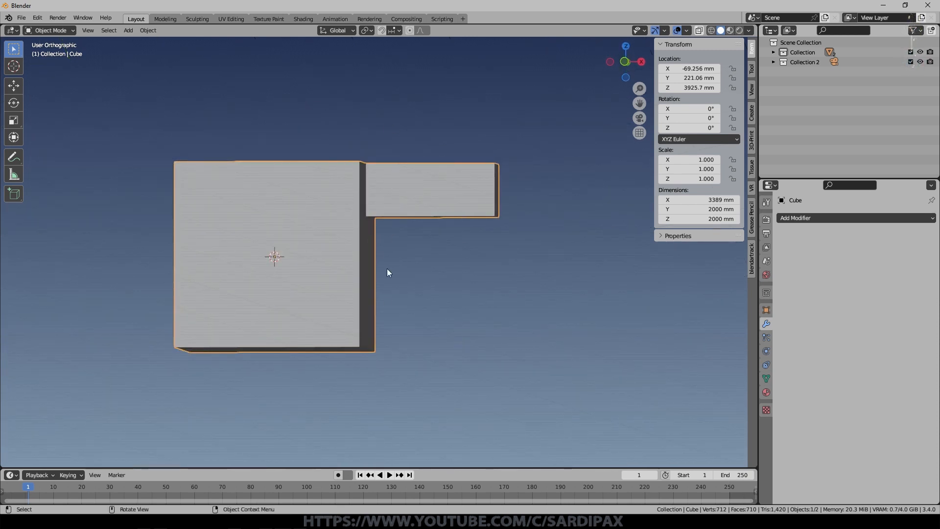
Duplicate the cube with its arm, rotate the copy 180° about Z and move it about 4776 mm along X so the arms form a bridge
{"action": "key", "text": "Tab"}
{"action": "key", "text": "Tab"}
{"action": "key", "text": "shift+d"}
{"action": "key", "text": "Escape"}
{"action": "type", "text": "rz180"}
{"action": "key", "text": "Return"}
{"action": "key", "text": "g"}
{"action": "key", "text": "x"}
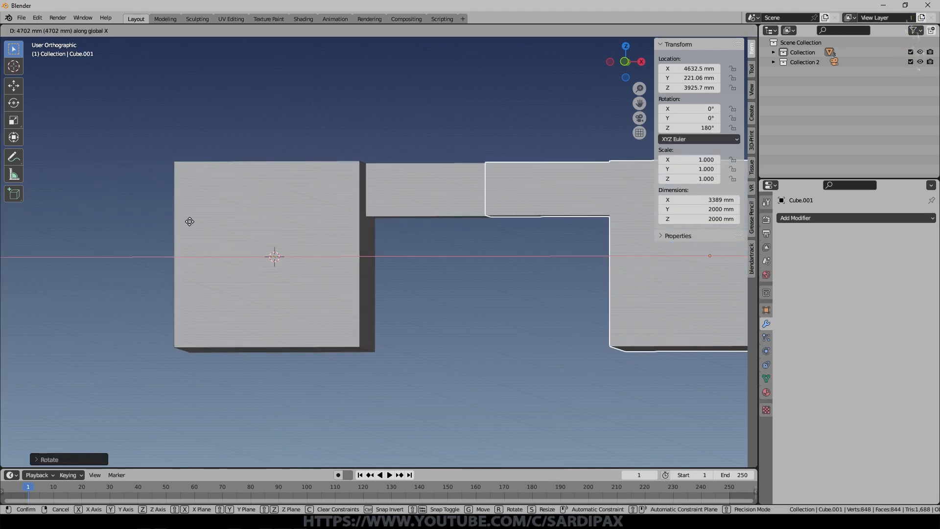
{"action": "left_click", "coordinate": [54, 242]}
Move the rotated copy about 286 mm along Y to line its arm up with the original's, and view the bridge from above
{"action": "middle_click_drag", "start_coordinate": [430, 287], "coordinate": [432, 306]}
{"action": "key", "text": "g"}
{"action": "key", "text": "y"}
{"action": "left_click", "coordinate": [433, 300]}
{"action": "scroll", "coordinate": [559, 286], "scroll_direction": "down", "scroll_amount": 1}
{"action": "mouse_move", "coordinate": [564, 289]}
{"action": "middle_mouse_down"}
{"action": "mouse_move", "coordinate": [560, 270]}
{"action": "mouse_move", "coordinate": [563, 302]}
{"action": "middle_mouse_up"}
{"action": "left_click", "coordinate": [560, 271]}
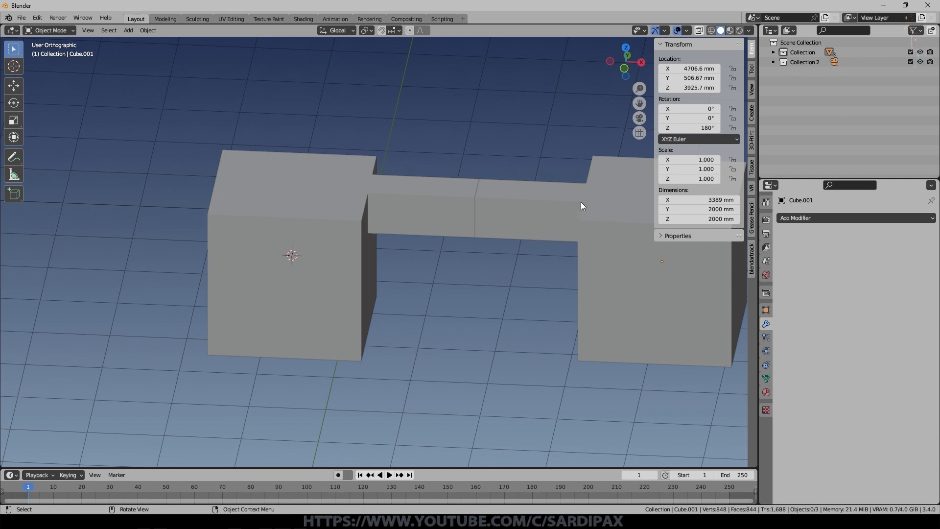
Move the copy about -2684 mm along X to leave a narrow gap between the two blocks, and examine the short bridge
{"action": "left_click", "coordinate": [606, 229]}
{"action": "key", "text": "g"}
{"action": "key", "text": "x"}
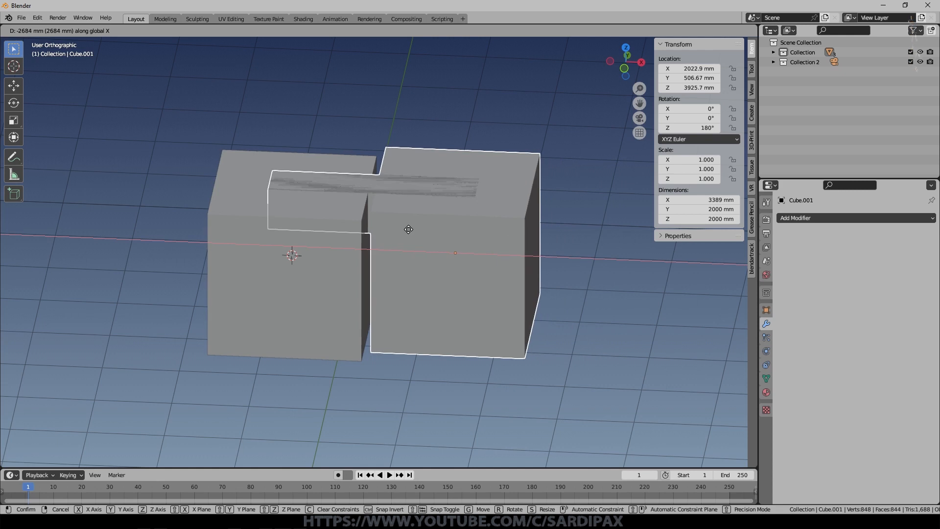
{"action": "left_click", "coordinate": [408, 229]}
{"action": "scroll", "coordinate": [420, 184], "scroll_direction": "up", "scroll_amount": 4}
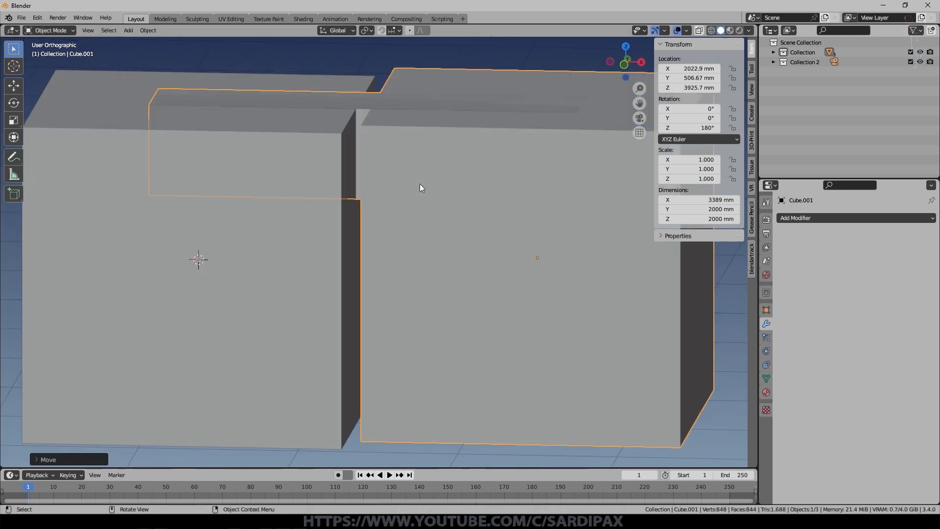
{"action": "middle_click_drag", "start_coordinate": [400, 204], "coordinate": [408, 199]}
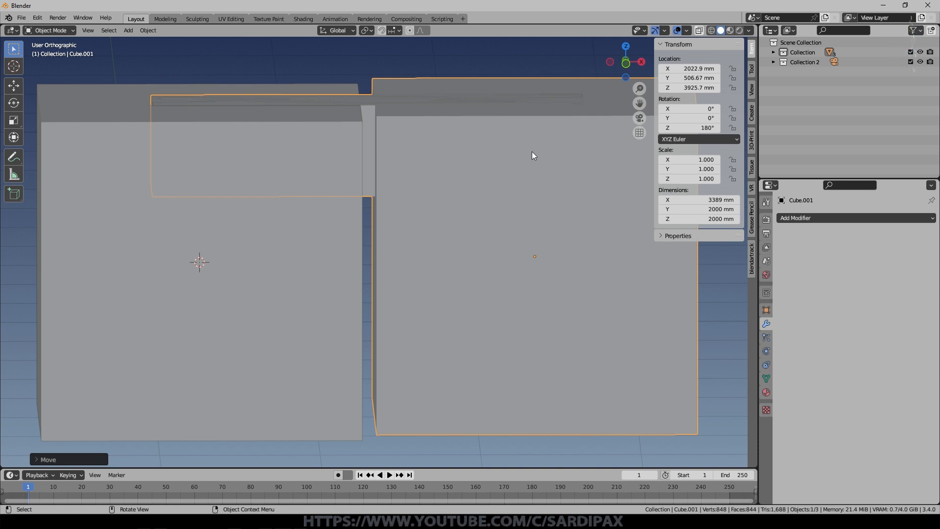
{"action": "middle_click_drag", "start_coordinate": [471, 104], "coordinate": [470, 118]}
{"action": "scroll", "coordinate": [392, 152], "scroll_direction": "down", "scroll_amount": 3}
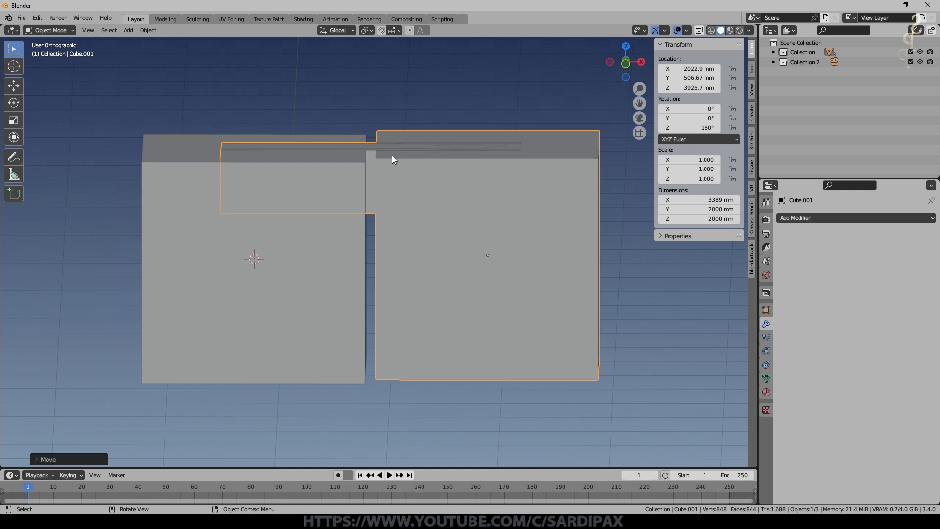
Add the original cube to the selection and rotate both blocks about the Y axis
{"action": "left_click", "coordinate": [316, 206], "text": "shift"}
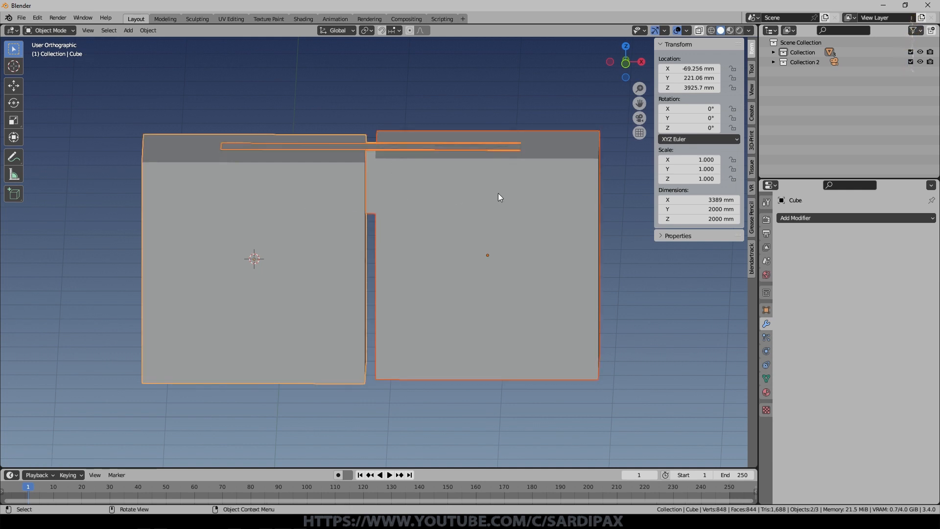
{"action": "key", "text": "r"}
{"action": "key", "text": "y"}
{"action": "key", "text": "1"}
{"action": "key", "text": "Return"}
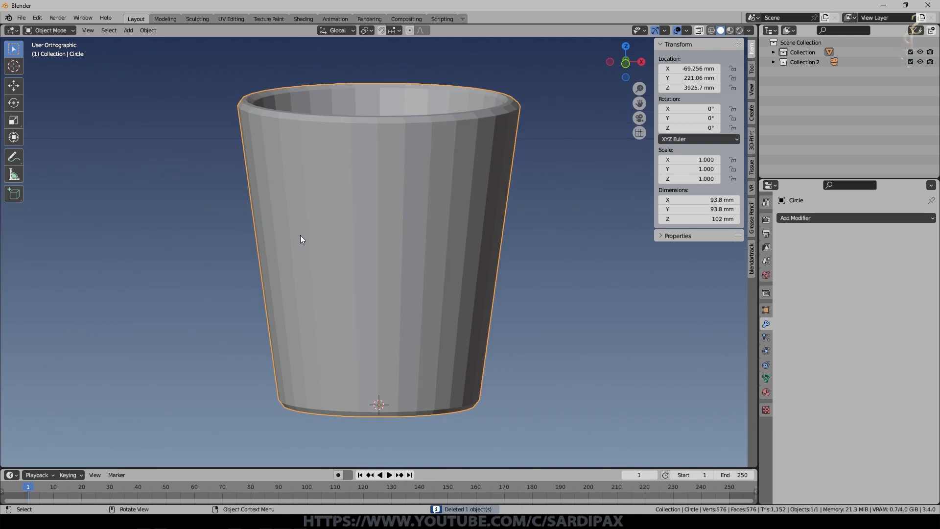
Examine the bevelled faces at the underside of the pot's drain hole up close in front wireframe view, and return to Object Mode
{"action": "mouse_move", "coordinate": [438, 323]}
{"action": "middle_mouse_down"}
{"action": "mouse_move", "coordinate": [432, 279]}
{"action": "mouse_move", "coordinate": [433, 308]}
{"action": "middle_mouse_up"}
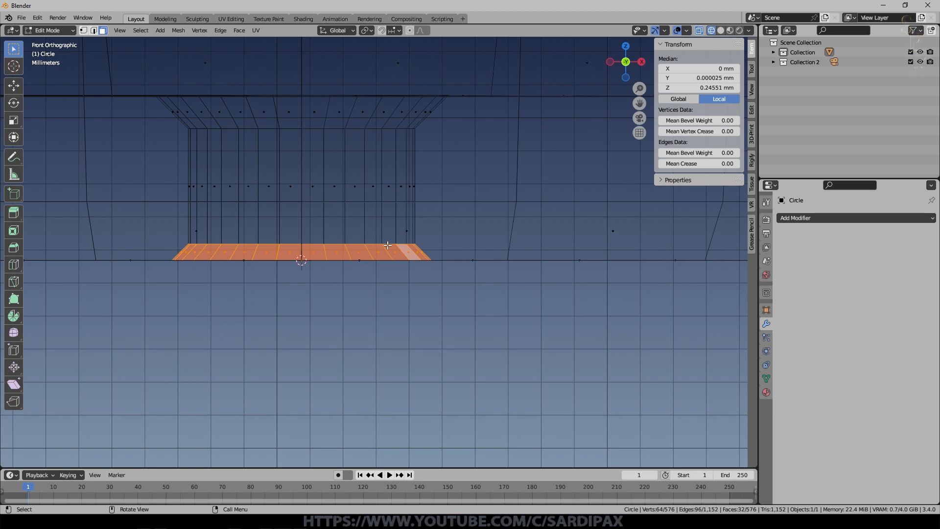
{"action": "scroll", "coordinate": [462, 231], "scroll_direction": "up", "scroll_amount": 5}
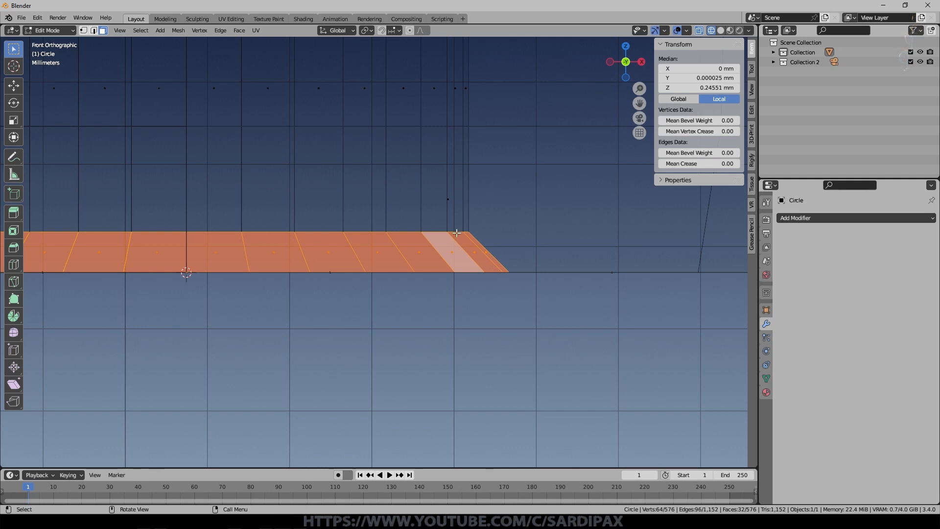
{"action": "key", "text": "Tab"}
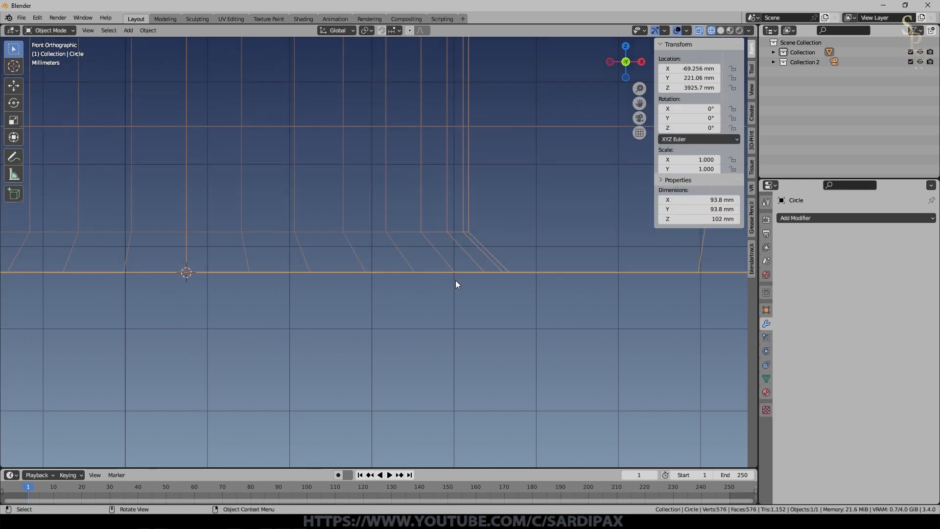
Add a cube and move it about 2086 mm along X beside the pot
{"action": "key", "text": "shift+a"}
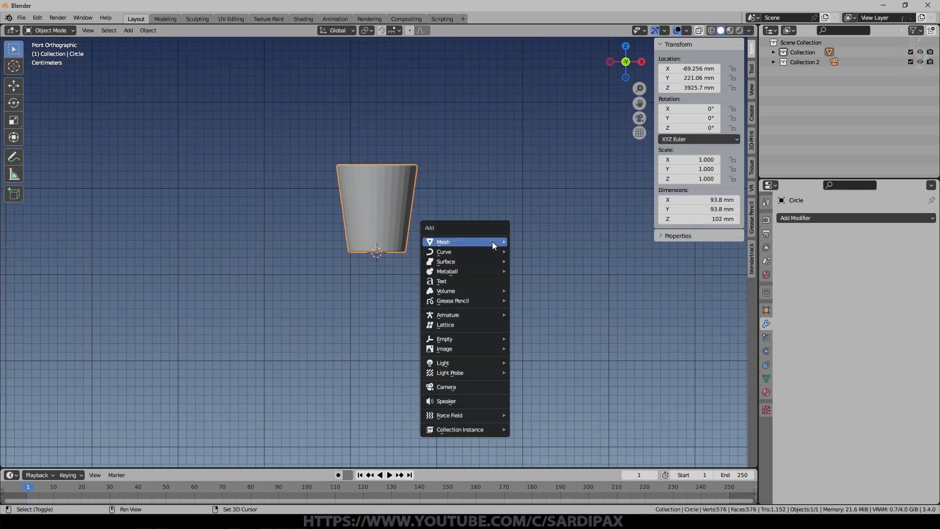
{"action": "mouse_move", "coordinate": [492, 242]}
{"action": "left_click", "coordinate": [532, 251]}
{"action": "scroll", "coordinate": [397, 255], "scroll_direction": "down", "scroll_amount": 13}
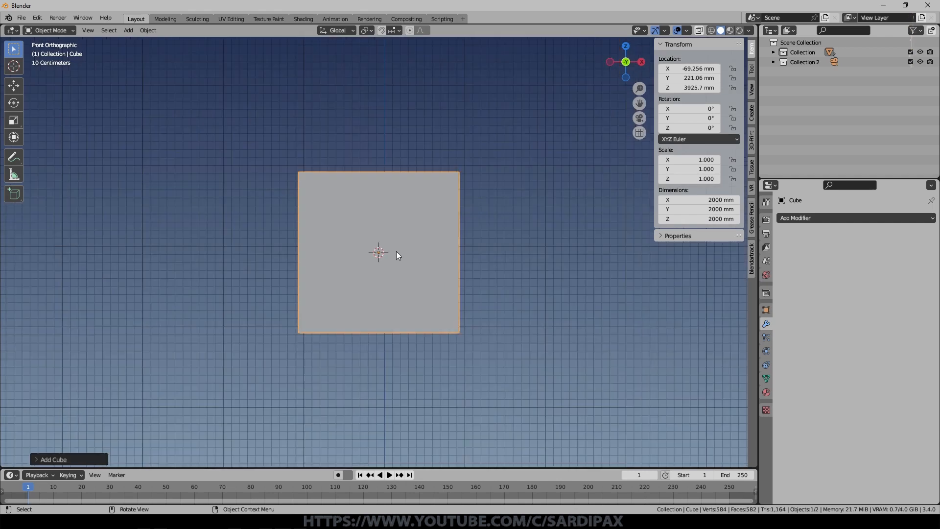
{"action": "key", "text": "g"}
{"action": "left_click", "coordinate": [527, 299]}
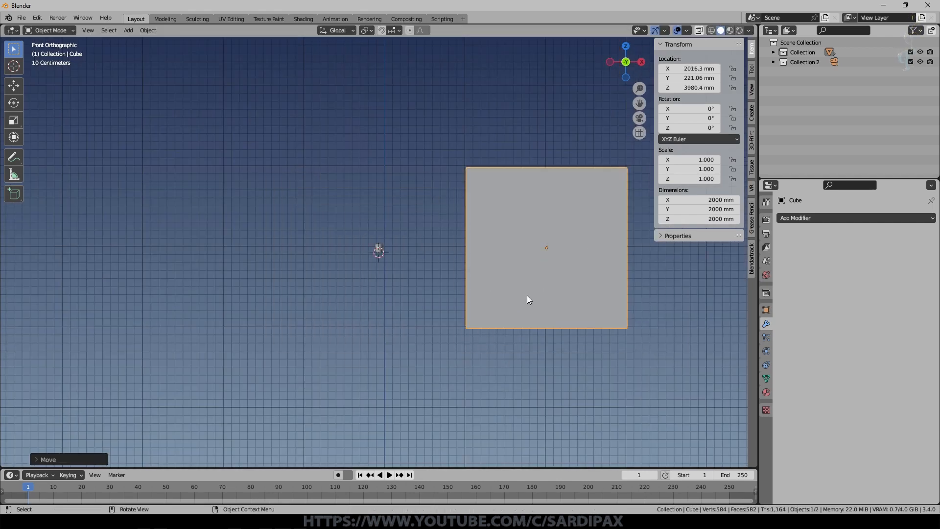
Duplicate the cube twice, stacking each copy on the one below with an offset of about half a cube width toward -X
{"action": "key", "text": "shift+d"}
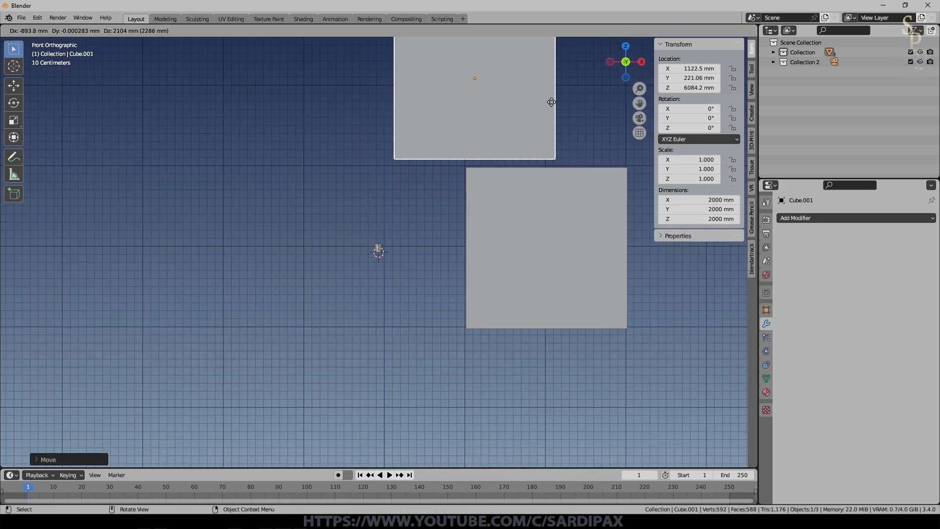
{"action": "left_click", "coordinate": [545, 169]}
{"action": "middle_click_drag", "start_coordinate": [553, 193], "coordinate": [570, 274], "text": "shift"}
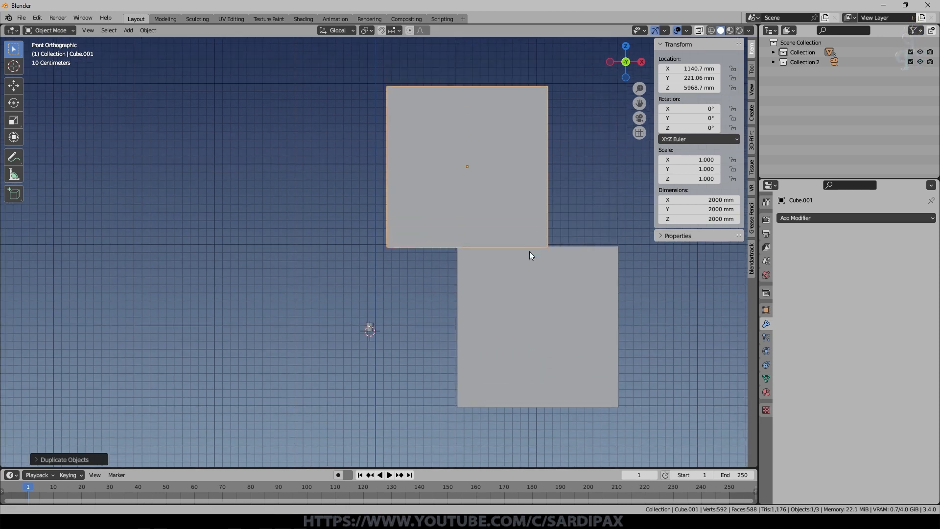
{"action": "scroll", "coordinate": [530, 251], "scroll_direction": "down", "scroll_amount": 3}
{"action": "key", "text": "g"}
{"action": "left_click", "coordinate": [516, 246]}
{"action": "key", "text": "shift+d"}
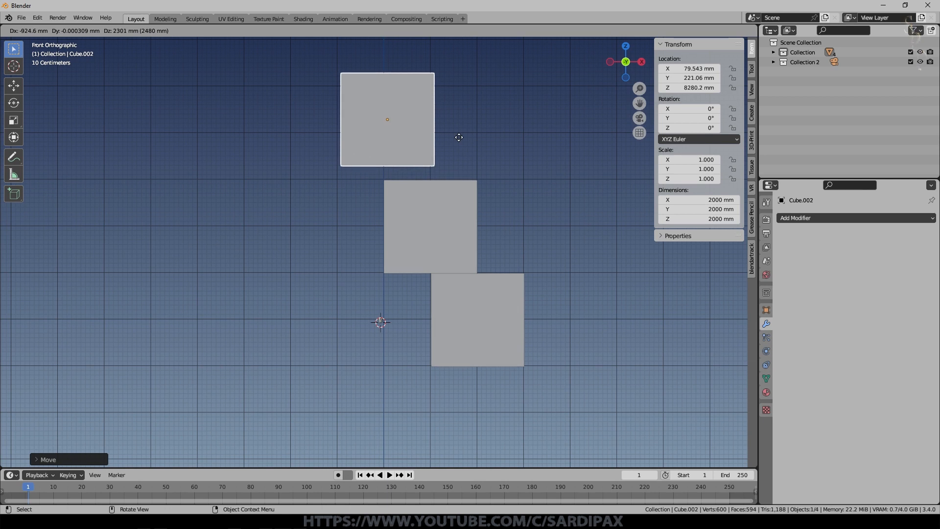
{"action": "left_click", "coordinate": [456, 153]}
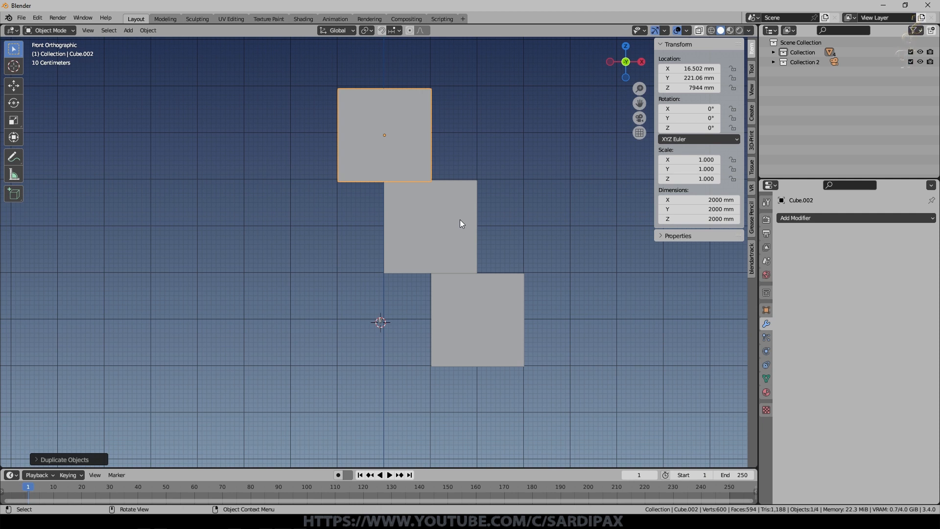
{"action": "middle_click_drag", "start_coordinate": [504, 185], "coordinate": [504, 231], "text": "shift"}
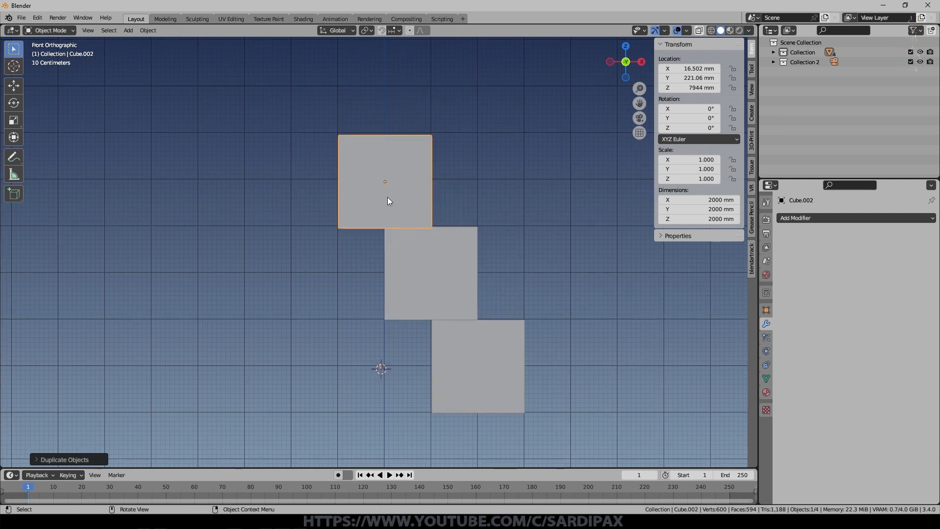
Delete the three stacked demonstration cubes
{"action": "key", "text": "Delete"}
{"action": "left_click", "coordinate": [440, 257]}
{"action": "key", "text": "Delete"}
{"action": "left_click", "coordinate": [480, 346]}
{"action": "key", "text": "Delete"}
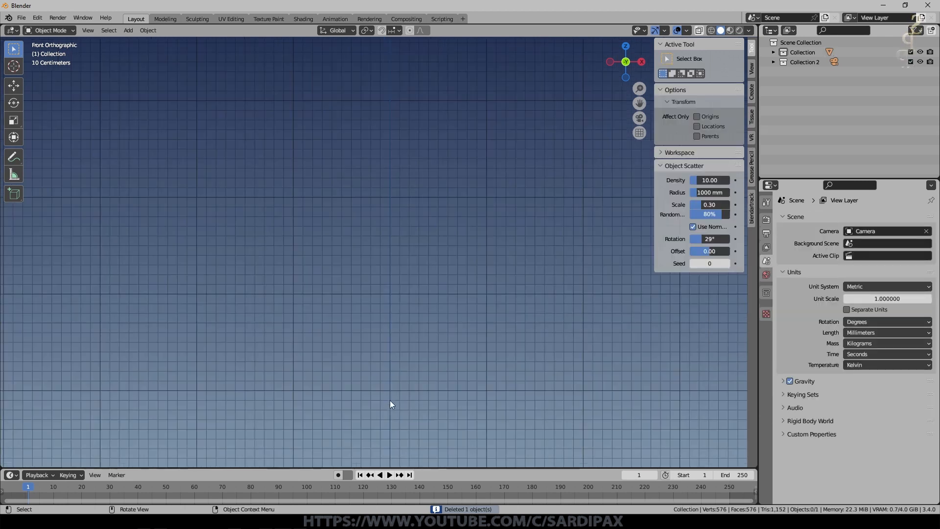
Select the pot and examine its sloped outer wall and bottom bevel from the front and from below
{"action": "left_click", "coordinate": [386, 368]}
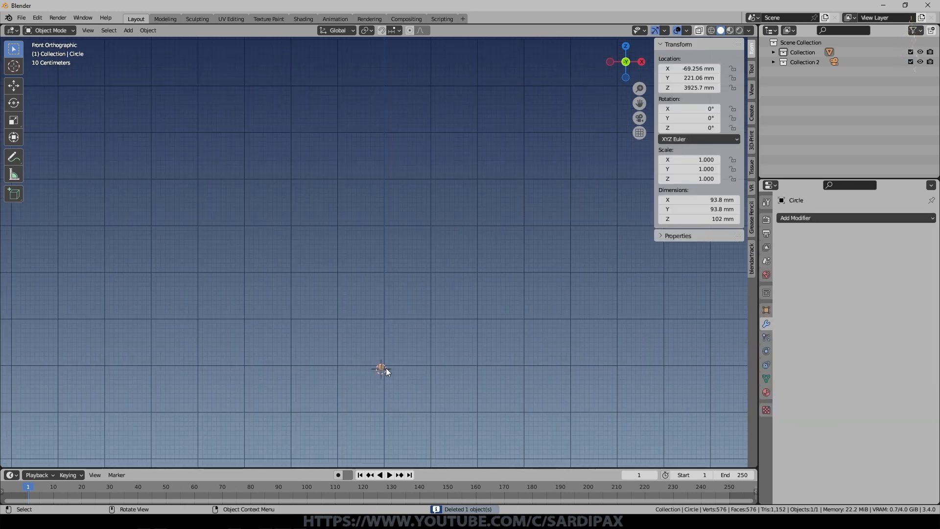
{"action": "key", "text": "KP_Decimal"}
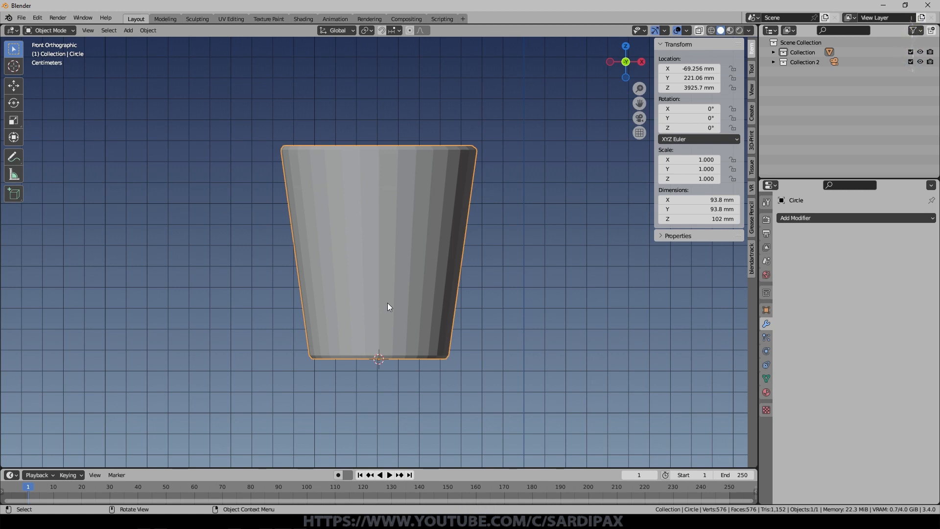
{"action": "middle_click_drag", "start_coordinate": [553, 157], "coordinate": [529, 144]}
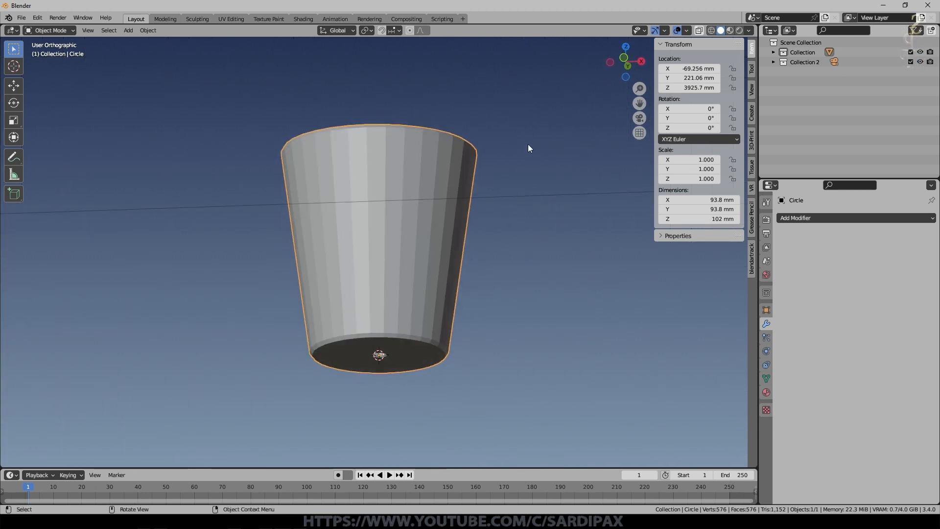
{"action": "key", "text": "KP_1"}
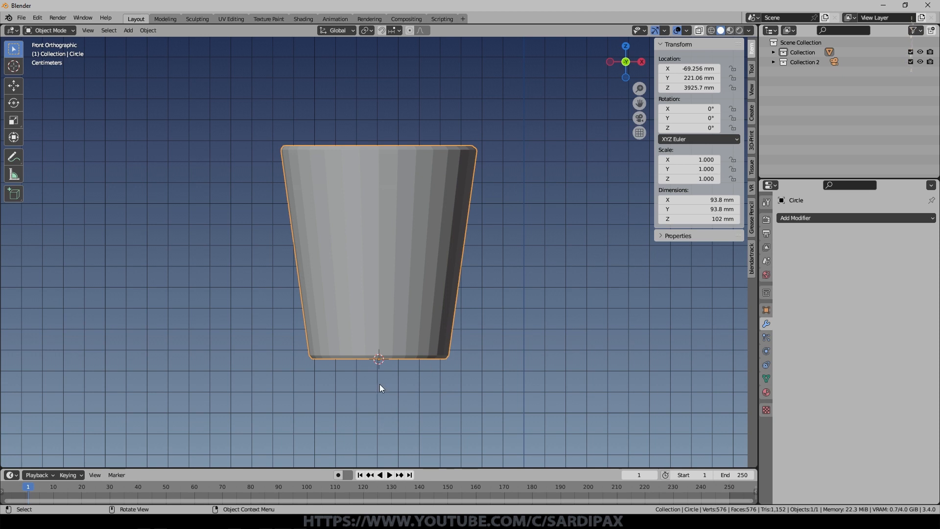
{"action": "scroll", "coordinate": [447, 375], "scroll_direction": "up", "scroll_amount": 3}
{"action": "middle_click_drag", "start_coordinate": [520, 411], "coordinate": [487, 323]}
{"action": "key", "text": "KP_1"}
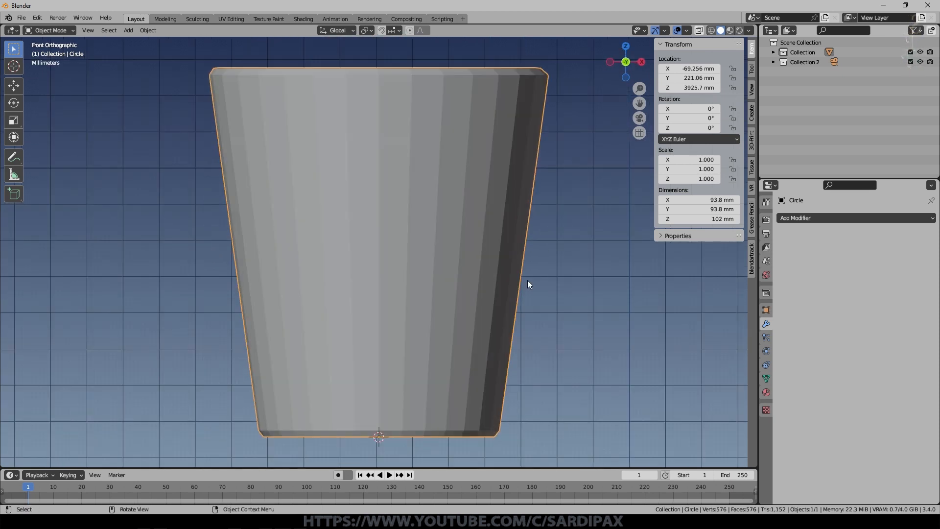
{"action": "scroll", "coordinate": [442, 239], "scroll_direction": "down", "scroll_amount": 3}
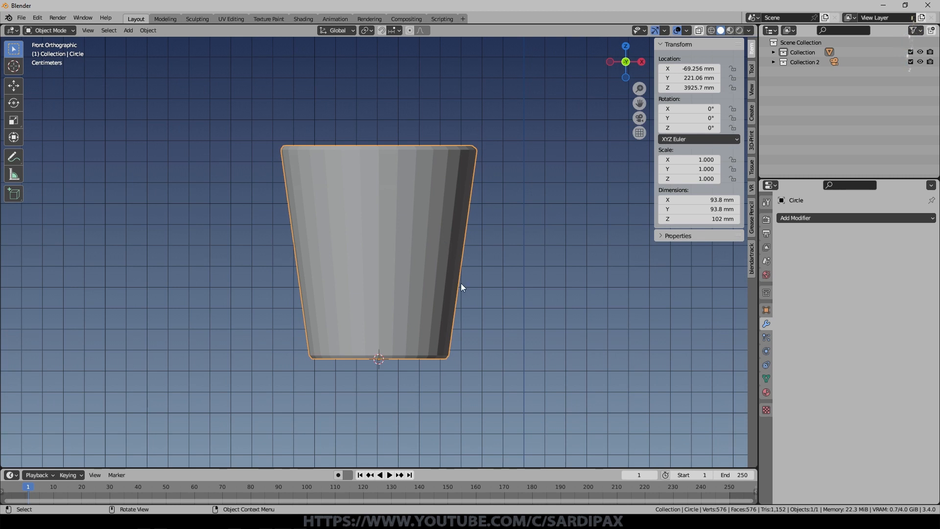
Select the ring of outer faces below the pot's rim and scale it outward to about 1.04, excluding the Z axis
{"action": "key", "text": "Tab"}
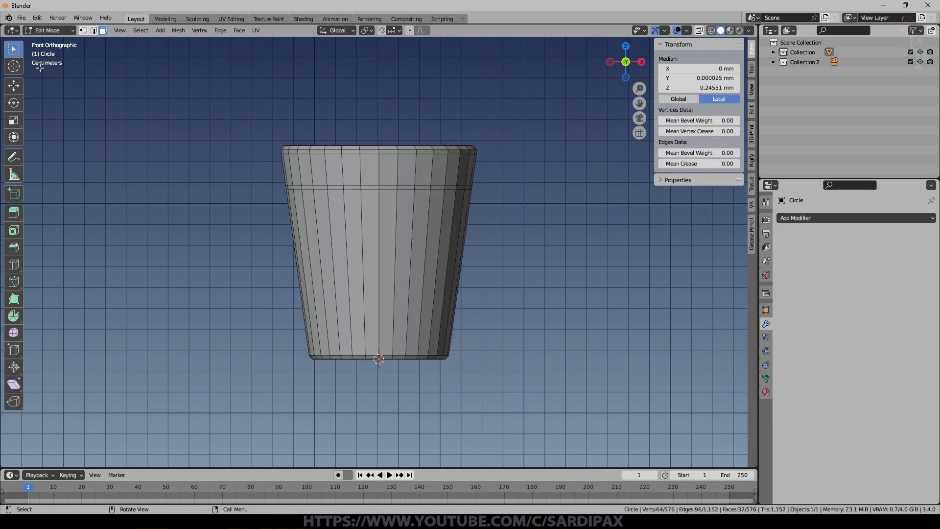
{"action": "left_click", "coordinate": [462, 165], "text": "alt"}
{"action": "mouse_move", "coordinate": [483, 196]}
{"action": "middle_mouse_down"}
{"action": "mouse_move", "coordinate": [497, 189]}
{"action": "mouse_move", "coordinate": [493, 196]}
{"action": "middle_mouse_up"}
{"action": "key", "text": "KP_Decimal"}
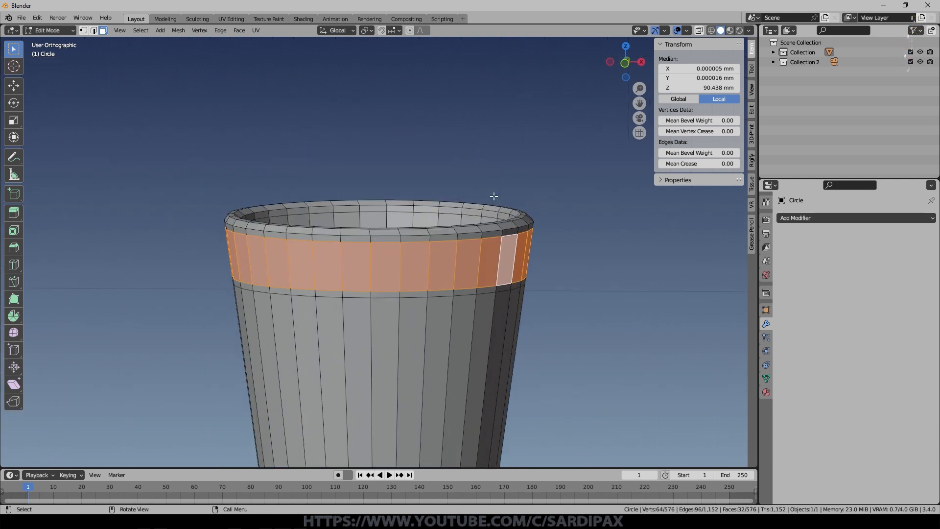
{"action": "middle_click_drag", "start_coordinate": [555, 367], "coordinate": [554, 365], "text": "alt"}
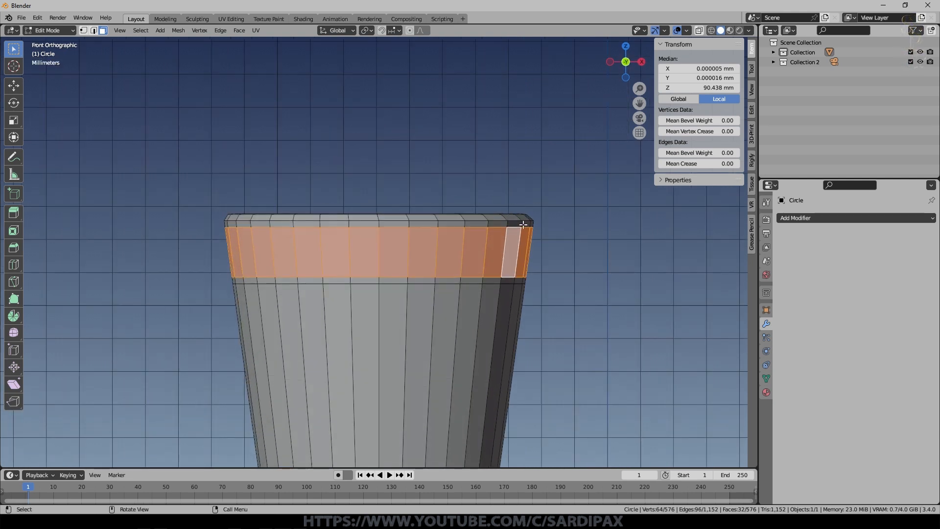
{"action": "key", "text": "s"}
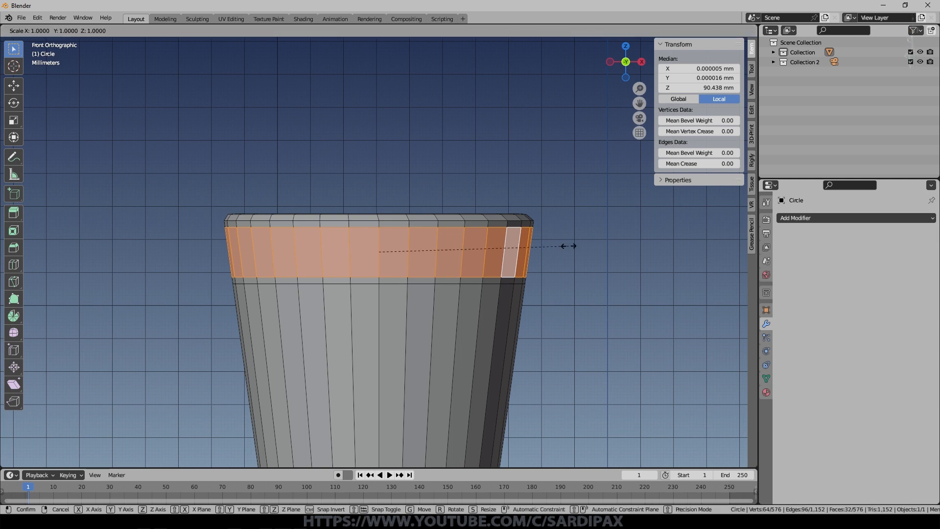
{"action": "key", "text": "shift+z"}
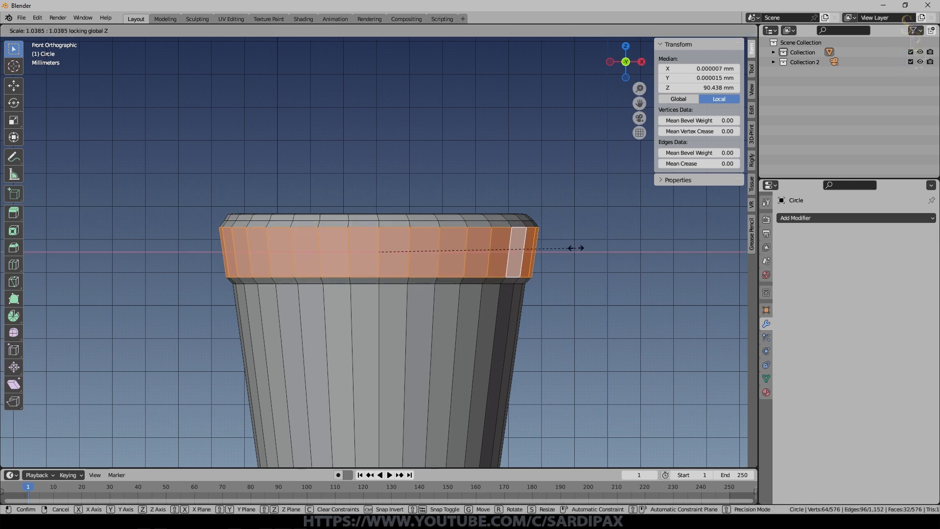
{"action": "left_click", "coordinate": [576, 247]}
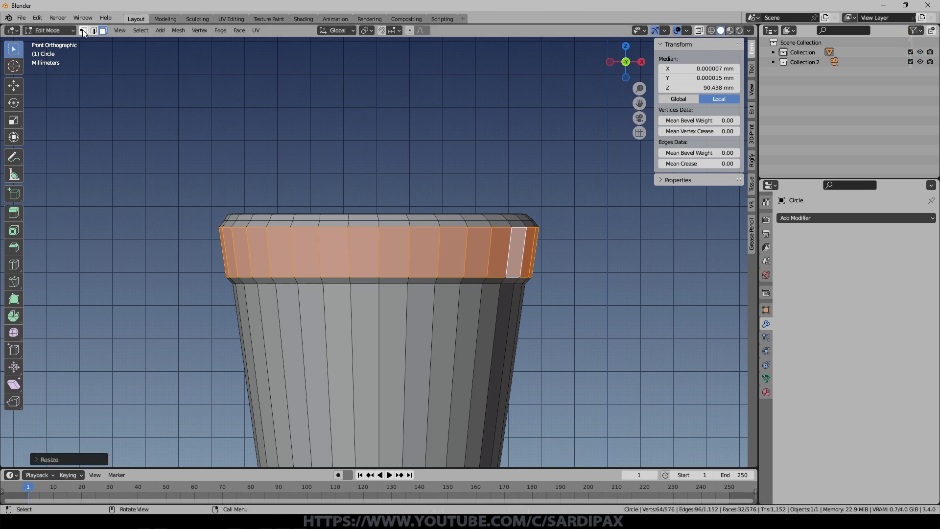
Select the outer edge loop just above the raised band and scale it slightly outward to round the rim
{"action": "left_click", "coordinate": [509, 220], "text": "alt"}
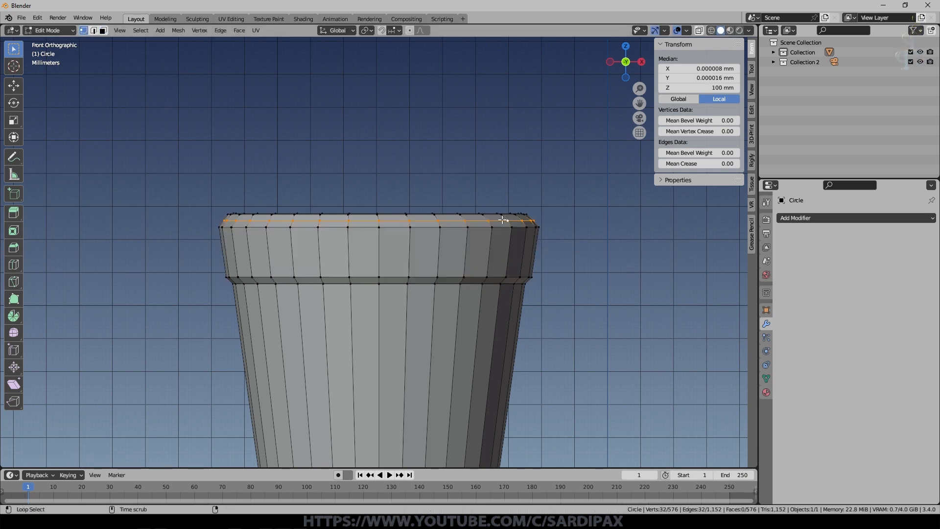
{"action": "key", "text": "s"}
{"action": "left_click", "coordinate": [609, 246]}
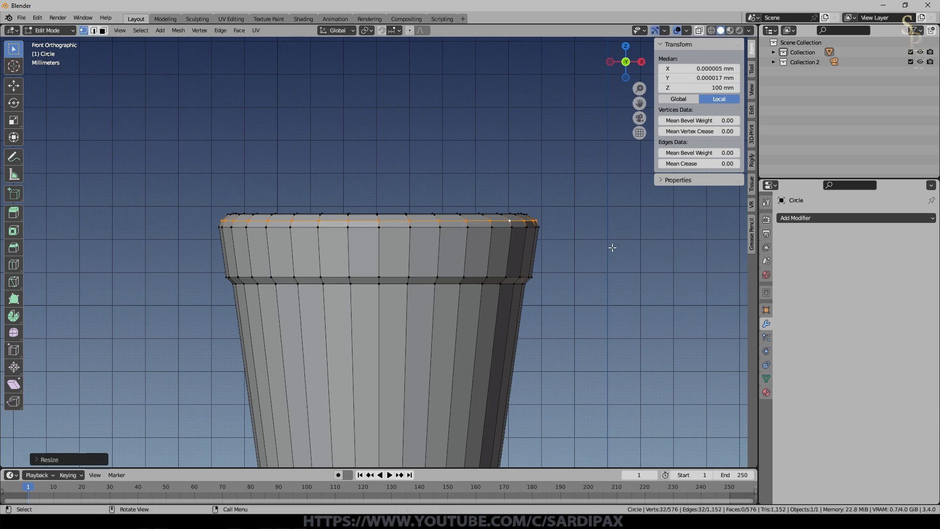
Return to Object Mode, inspect the finished rim band and save the file
{"action": "key", "text": "Tab"}
{"action": "middle_click_drag", "start_coordinate": [388, 185], "coordinate": [415, 136]}
{"action": "mouse_move", "coordinate": [500, 206]}
{"action": "middle_mouse_down"}
{"action": "mouse_move", "coordinate": [508, 263]}
{"action": "mouse_move", "coordinate": [507, 199]}
{"action": "middle_mouse_up"}
{"action": "scroll", "coordinate": [490, 220], "scroll_direction": "down", "scroll_amount": 4}
{"action": "key", "text": "ctrl+s"}
{"action": "middle_click_drag", "start_coordinate": [466, 245], "coordinate": [416, 284]}
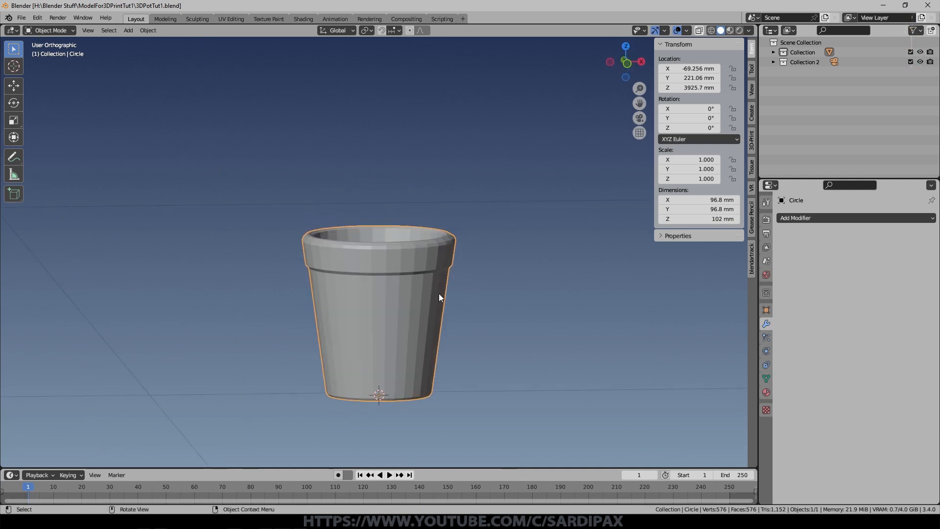
Add a Subdivision Surface modifier to the pot
{"action": "key", "text": "Tab"}
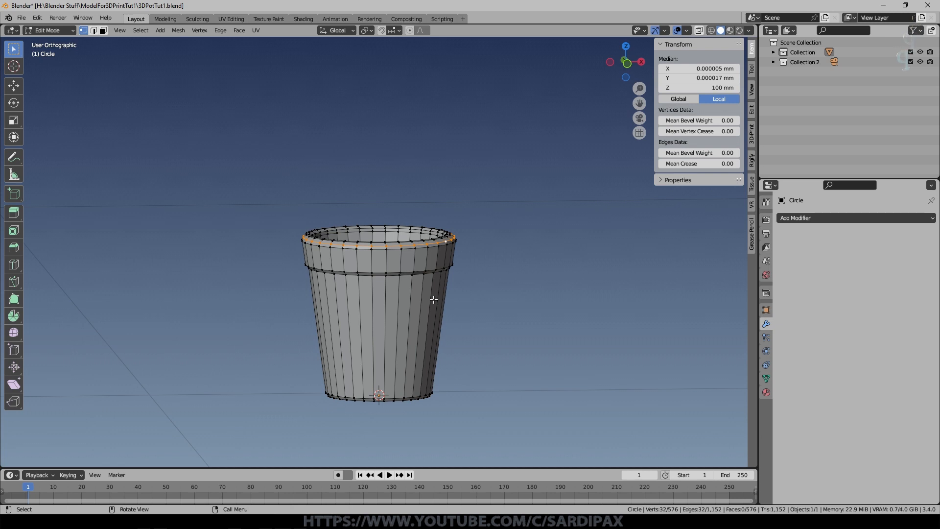
{"action": "middle_click_drag", "start_coordinate": [440, 308], "coordinate": [475, 268]}
{"action": "key", "text": "Tab"}
{"action": "key", "text": "KP_1"}
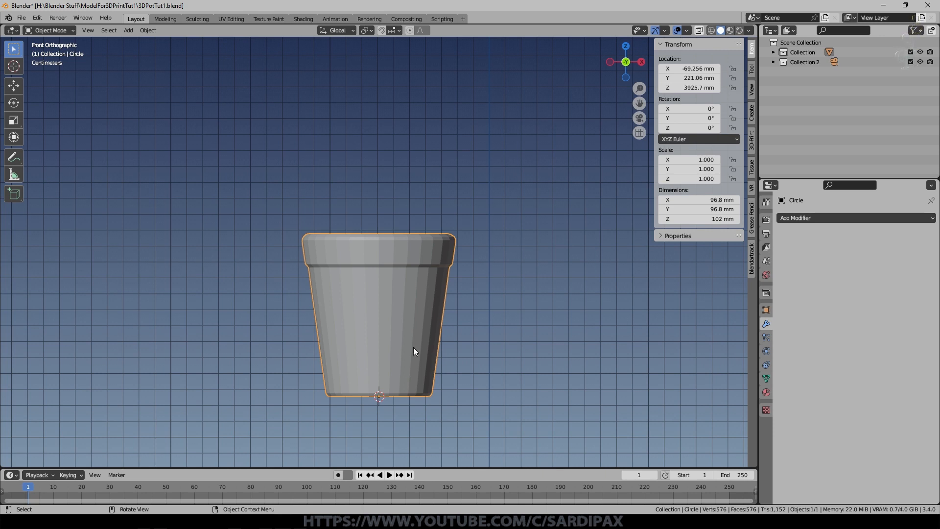
{"action": "left_click", "coordinate": [821, 217]}
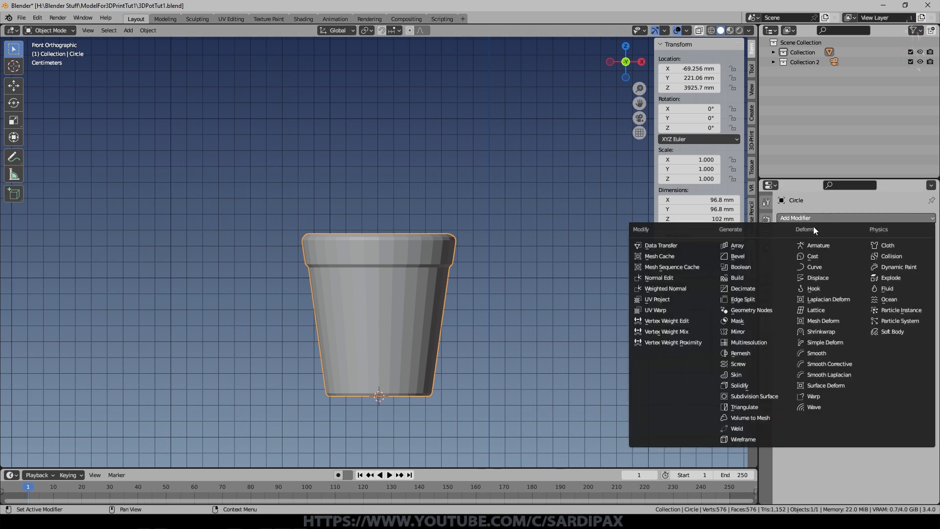
{"action": "left_click", "coordinate": [768, 395]}
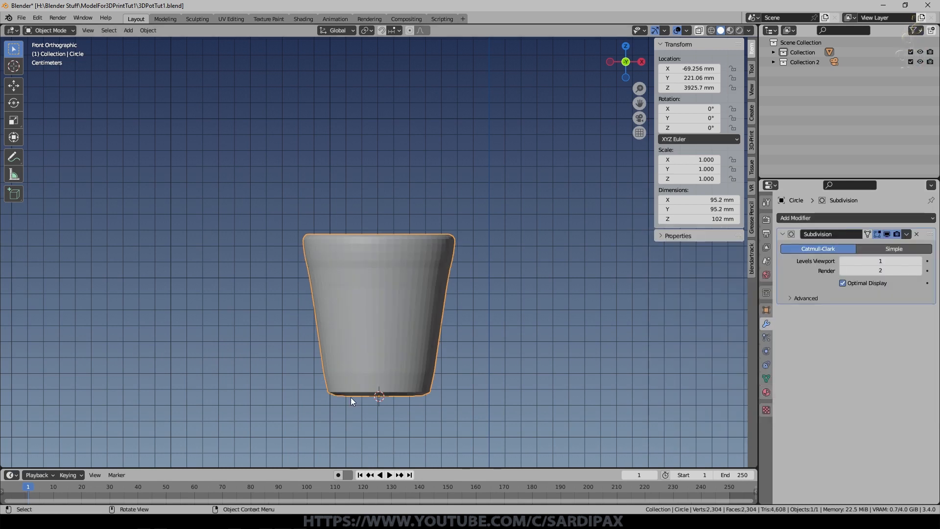
Add supporting loop cuts to the outer wall, one about 3 mm above the base and one just below the rim band
{"action": "scroll", "coordinate": [413, 315], "scroll_direction": "up", "scroll_amount": 3}
{"action": "scroll", "coordinate": [366, 318], "scroll_direction": "down", "scroll_amount": 1}
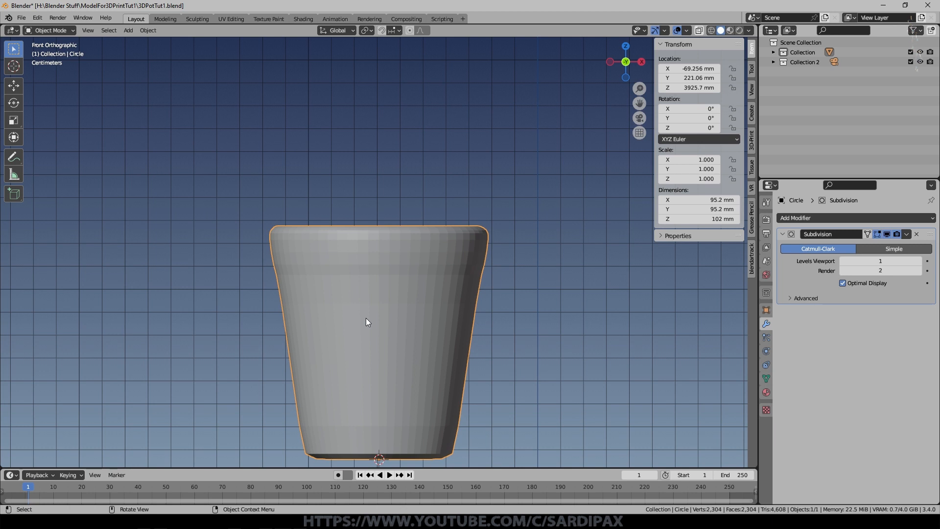
{"action": "key", "text": "Tab"}
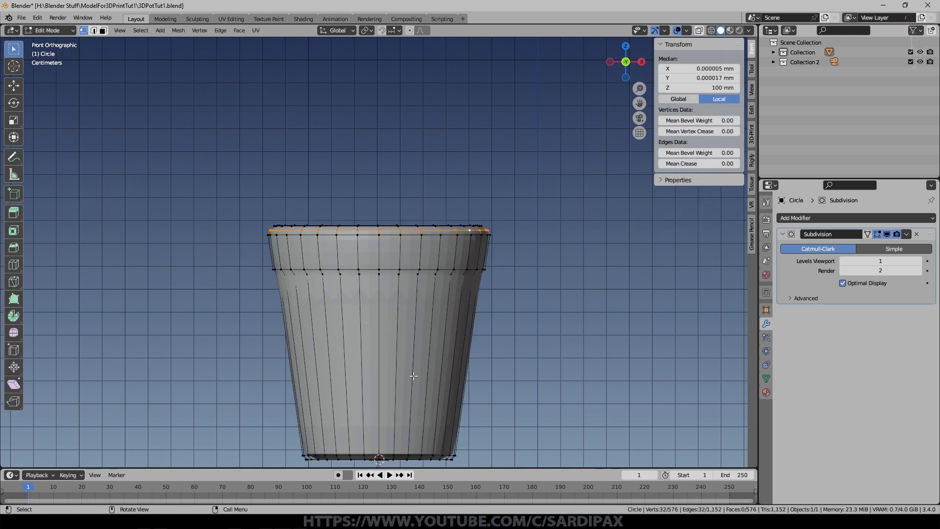
{"action": "key", "text": "ctrl+r"}
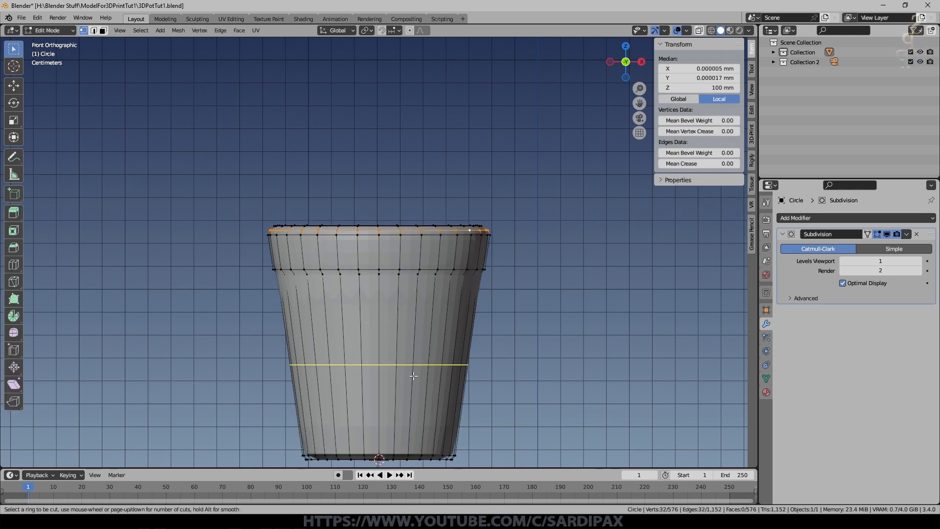
{"action": "left_click", "coordinate": [413, 376]}
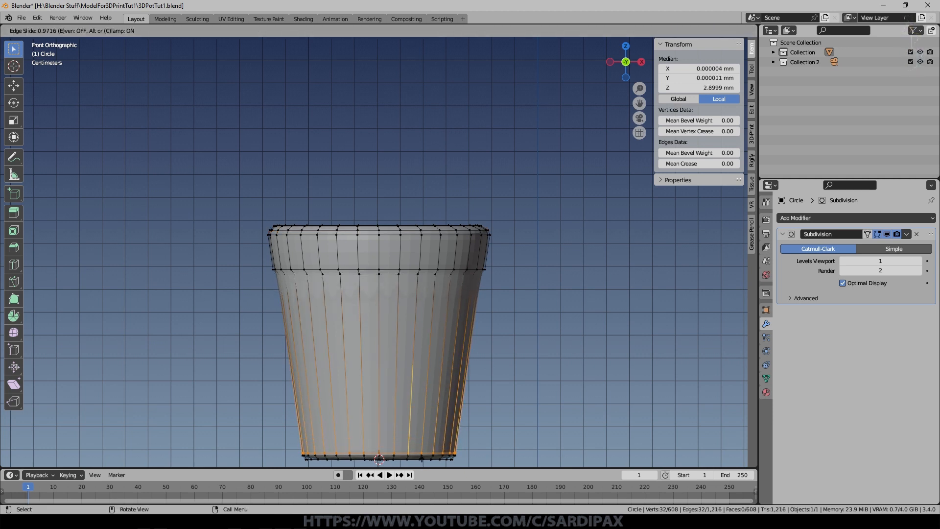
{"action": "left_click", "coordinate": [422, 463]}
{"action": "key", "text": "ctrl+r"}
{"action": "left_click", "coordinate": [435, 411]}
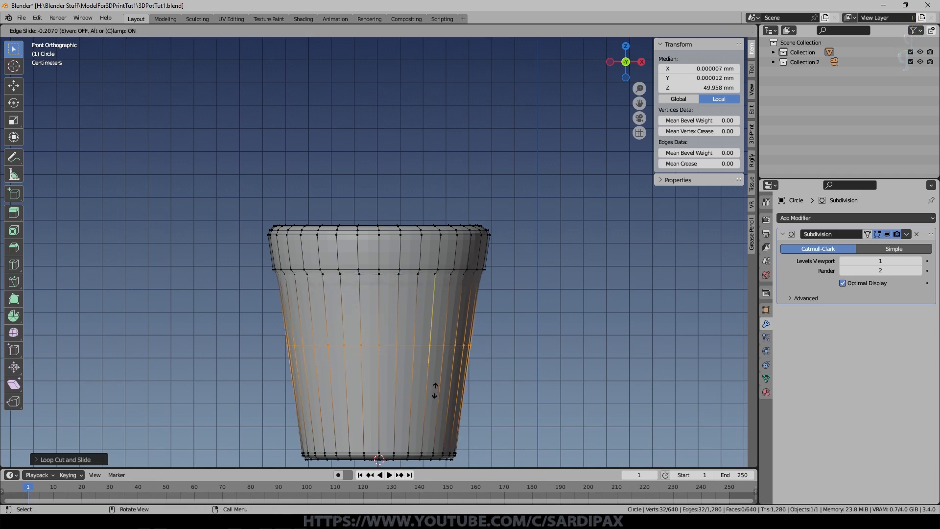
{"action": "left_click", "coordinate": [429, 323]}
Insert two evenly spaced loop cuts around the outer rim band
{"action": "key", "text": "ctrl+r"}
{"action": "scroll", "coordinate": [444, 261], "scroll_direction": "up", "scroll_amount": 1}
{"action": "left_click", "coordinate": [444, 260]}
{"action": "right_click", "coordinate": [444, 260]}
Slide the band's two new loops apart, the upper to about Z 97 mm and the lower to about Z 84 mm
{"action": "left_click", "coordinate": [443, 247], "text": "alt"}
{"action": "key", "text": "g"}
{"action": "key", "text": "g"}
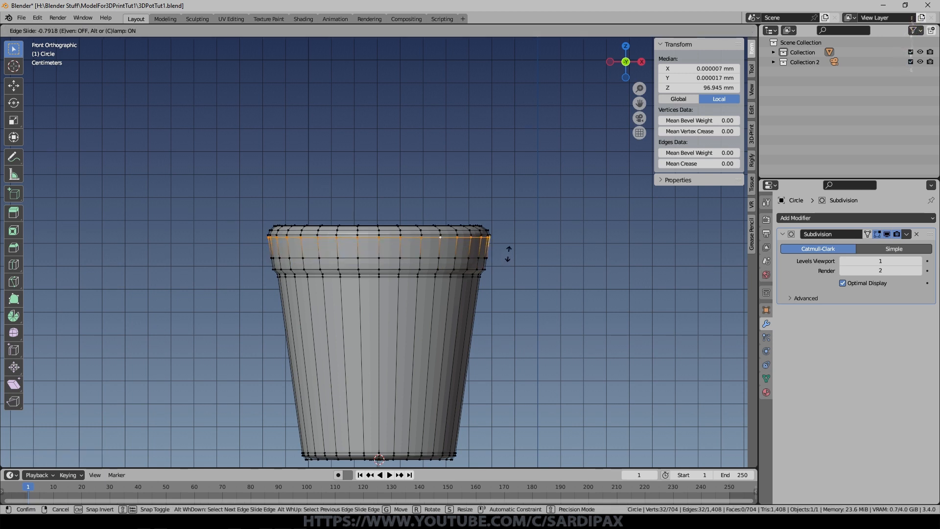
{"action": "left_click", "coordinate": [507, 255]}
{"action": "left_click", "coordinate": [441, 258], "text": "alt"}
{"action": "key", "text": "g"}
{"action": "key", "text": "g"}
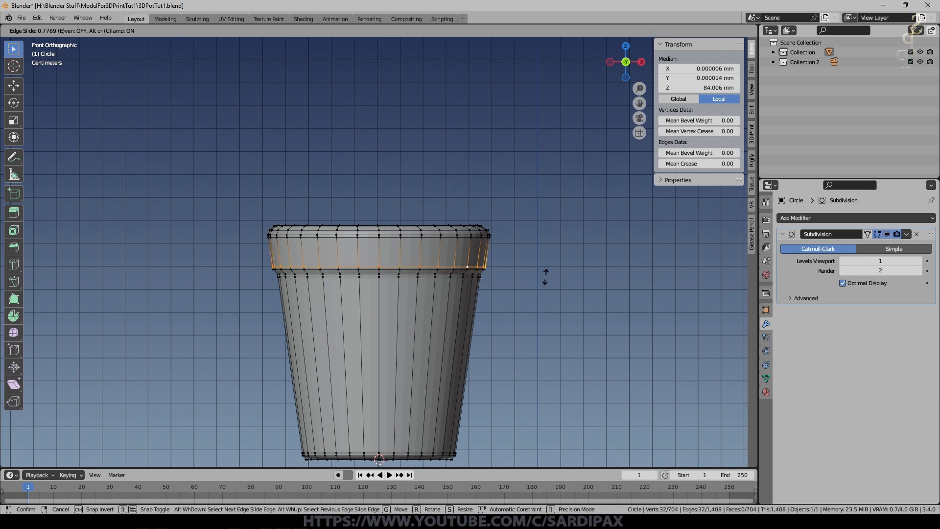
{"action": "left_click", "coordinate": [545, 277]}
{"action": "key", "text": "Tab"}
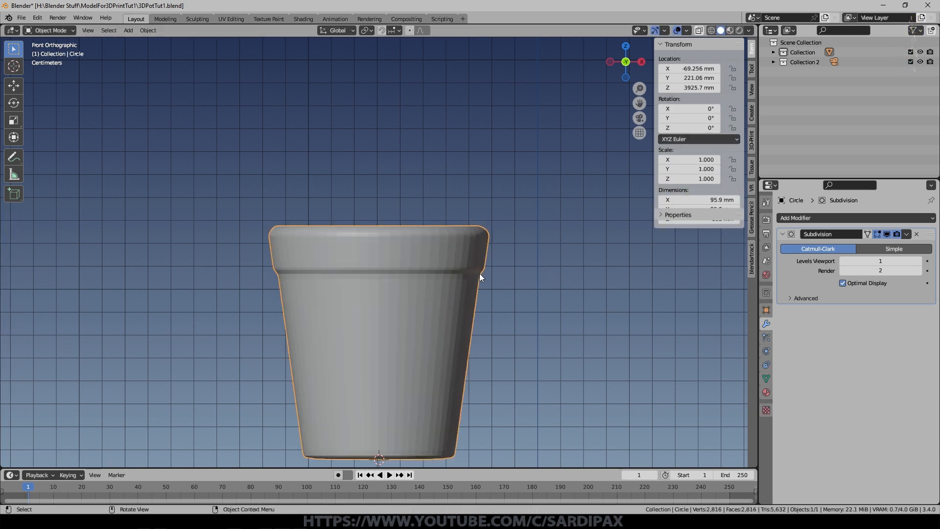
Add a loop cut to the pot's underside and slide it inward close to the drain hole
{"action": "middle_click_drag", "start_coordinate": [469, 294], "coordinate": [407, 279]}
{"action": "middle_click_drag", "start_coordinate": [400, 392], "coordinate": [398, 316]}
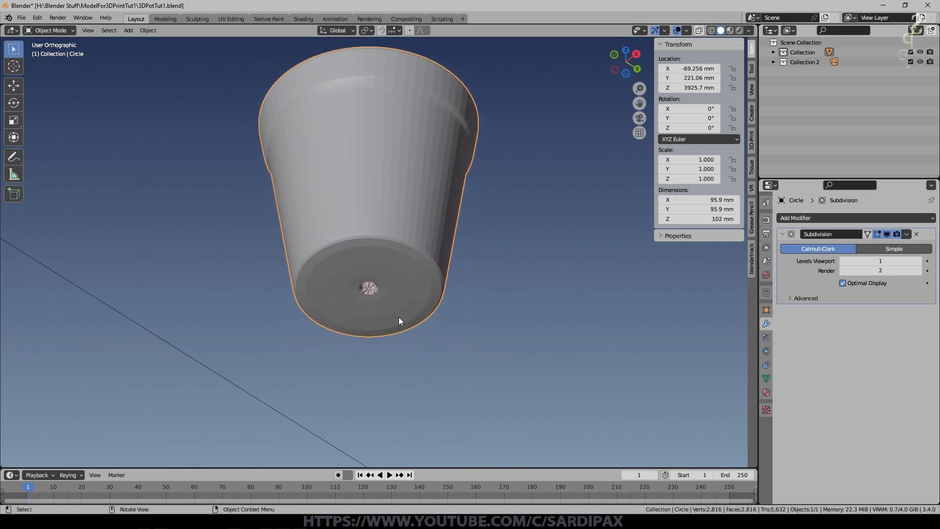
{"action": "key", "text": "Tab"}
{"action": "scroll", "coordinate": [399, 316], "scroll_direction": "up", "scroll_amount": 3}
{"action": "key", "text": "ctrl+r"}
{"action": "left_click", "coordinate": [414, 311]}
{"action": "left_click_drag", "start_coordinate": [381, 353], "coordinate": [361, 349]}
{"action": "left_click", "coordinate": [361, 348]}
Insert two loop cuts around the drain hole's inner wall and scale them
{"action": "scroll", "coordinate": [361, 348], "scroll_direction": "up", "scroll_amount": 2}
{"action": "key", "text": "ctrl+r"}
{"action": "left_click", "coordinate": [356, 364]}
{"action": "right_click", "coordinate": [356, 364]}
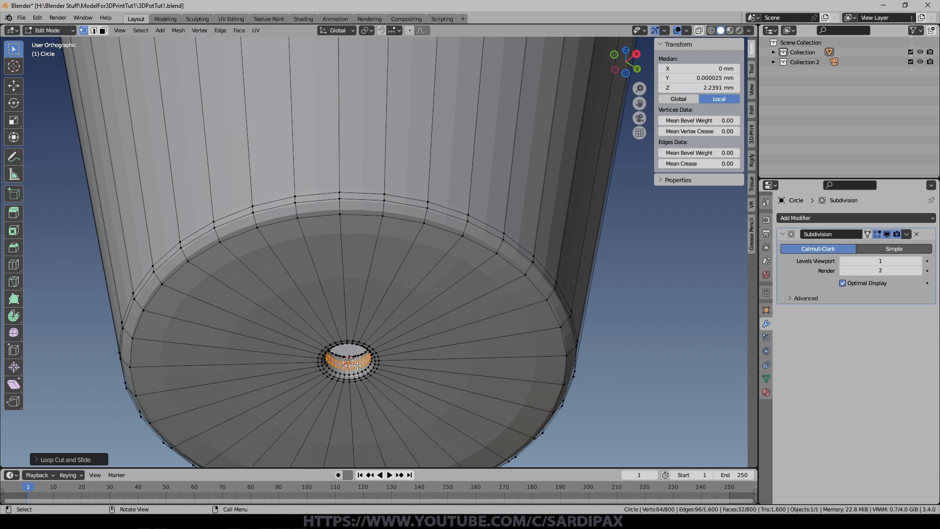
{"action": "key", "text": "s"}
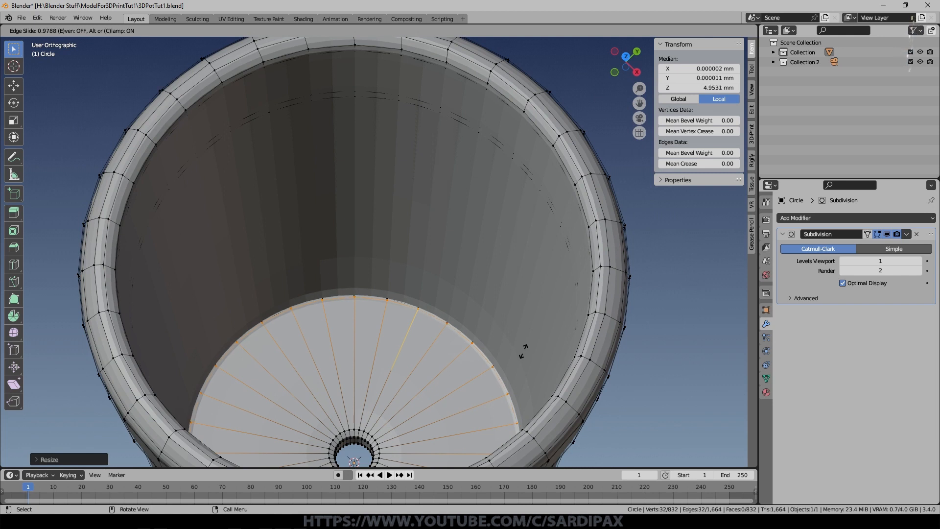
Place a loop cut at the outer edge of the pot's inner floor and add supporting loops to the inside wall
{"action": "left_click", "coordinate": [522, 350]}
{"action": "key", "text": "ctrl+r"}
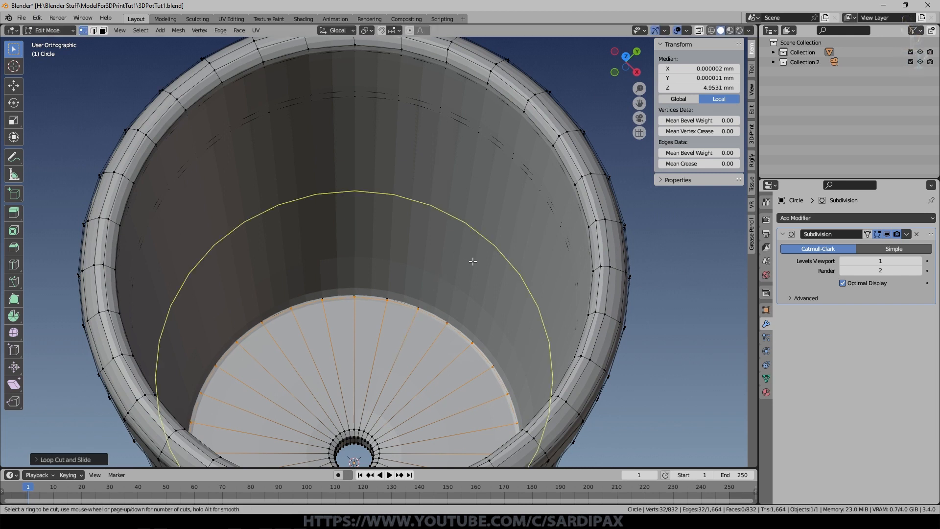
{"action": "left_click", "coordinate": [473, 262]}
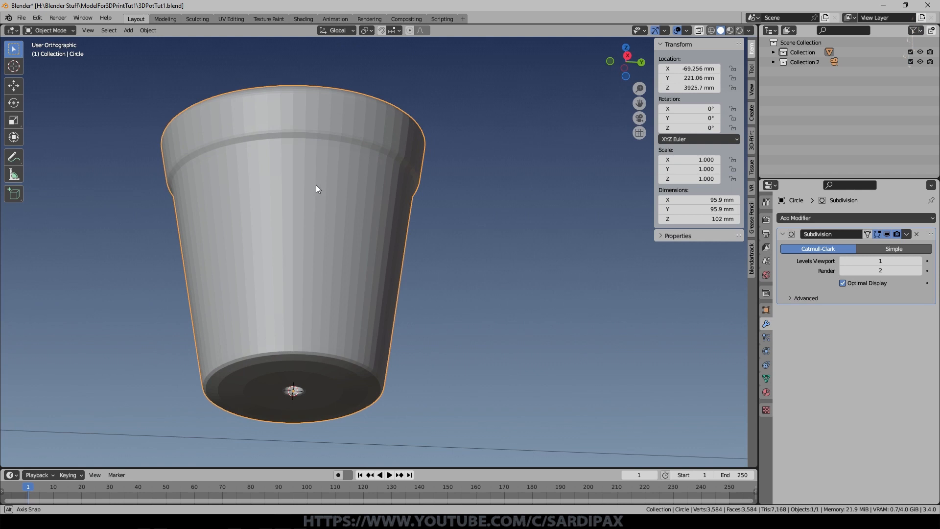
Add a loop cut to the pot's underside and slide it outward close to the bottom's outer edge
{"action": "middle_click_drag", "start_coordinate": [316, 184], "coordinate": [325, 142]}
{"action": "scroll", "coordinate": [330, 197], "scroll_direction": "up", "scroll_amount": 2}
{"action": "key", "text": "Tab"}
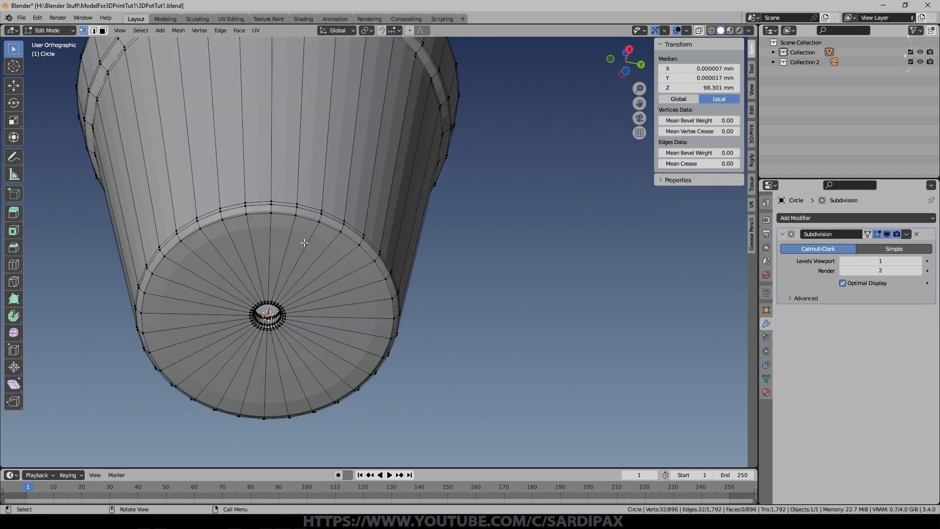
{"action": "key", "text": "ctrl+r"}
{"action": "left_click", "coordinate": [311, 247]}
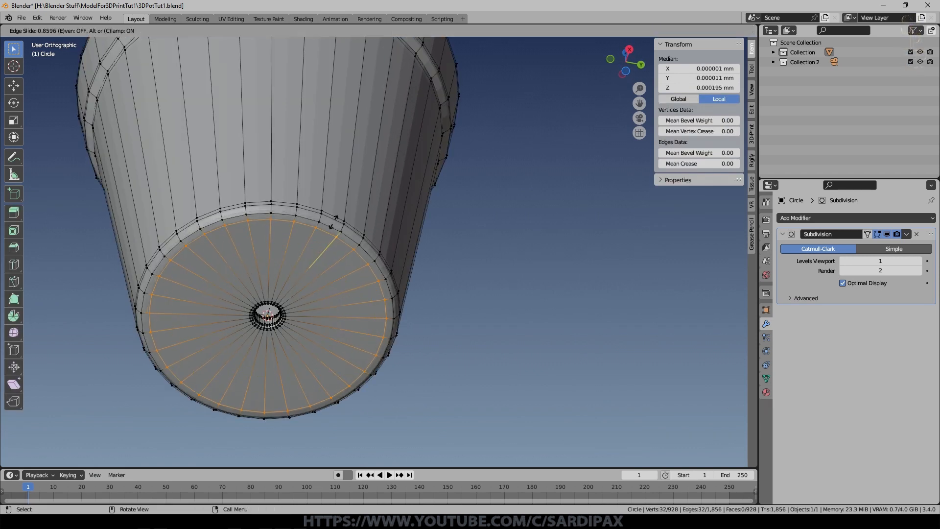
{"action": "left_click", "coordinate": [338, 220]}
{"action": "middle_click_drag", "start_coordinate": [398, 226], "coordinate": [402, 243]}
{"action": "key", "text": "KP_1"}
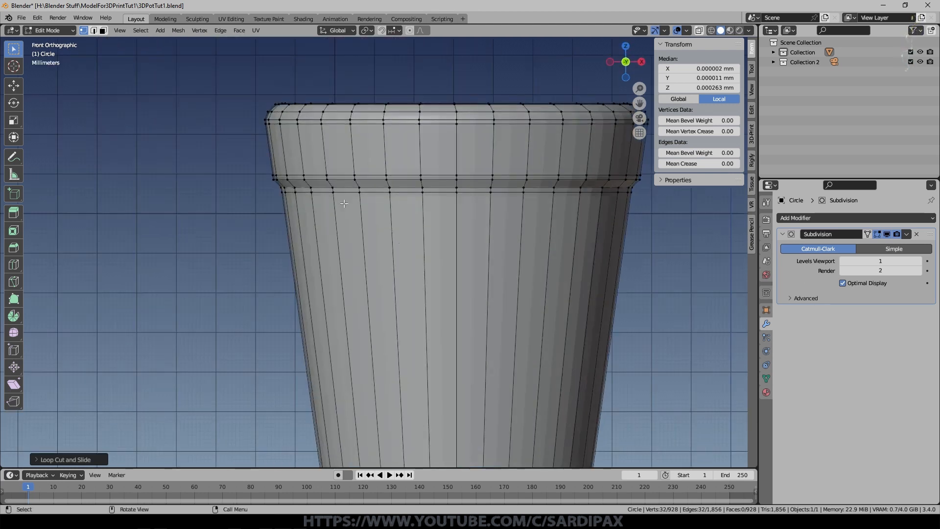
{"action": "scroll", "coordinate": [344, 203], "scroll_direction": "down", "scroll_amount": 4}
{"action": "key", "text": "Tab"}
Switch the viewport to wireframe shading and add a cube at the pot's base
{"action": "key", "text": "z"}
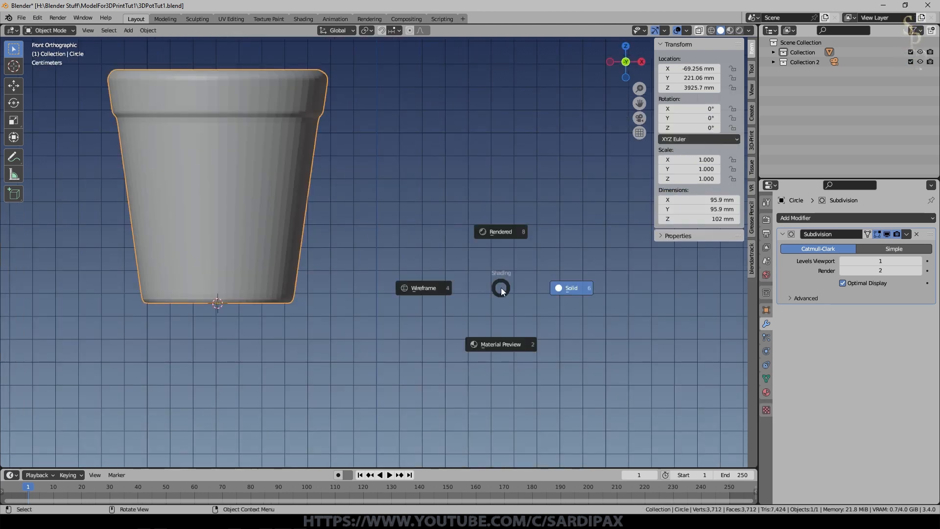
{"action": "left_click", "coordinate": [419, 294]}
{"action": "key", "text": "shift+a"}
{"action": "mouse_move", "coordinate": [494, 299]}
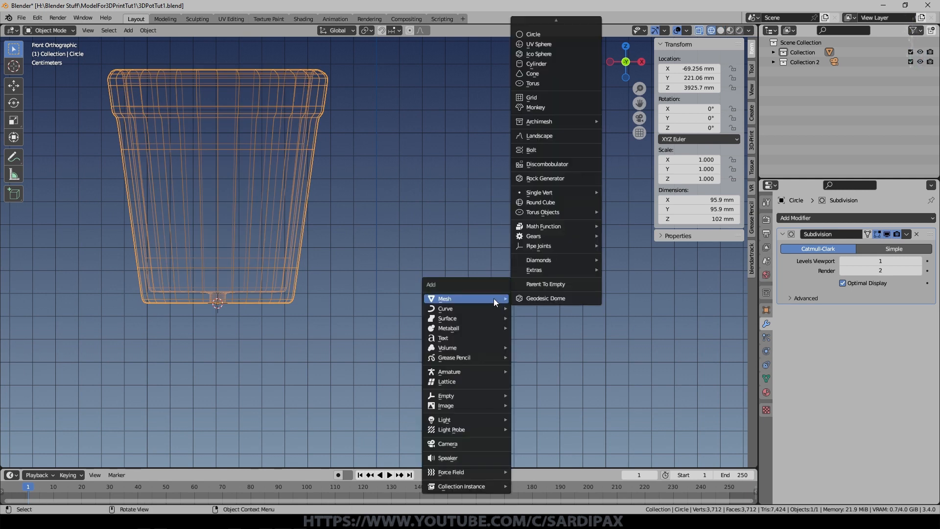
{"action": "left_click", "coordinate": [533, 34]}
{"action": "scroll", "coordinate": [307, 250], "scroll_direction": "down", "scroll_amount": 10}
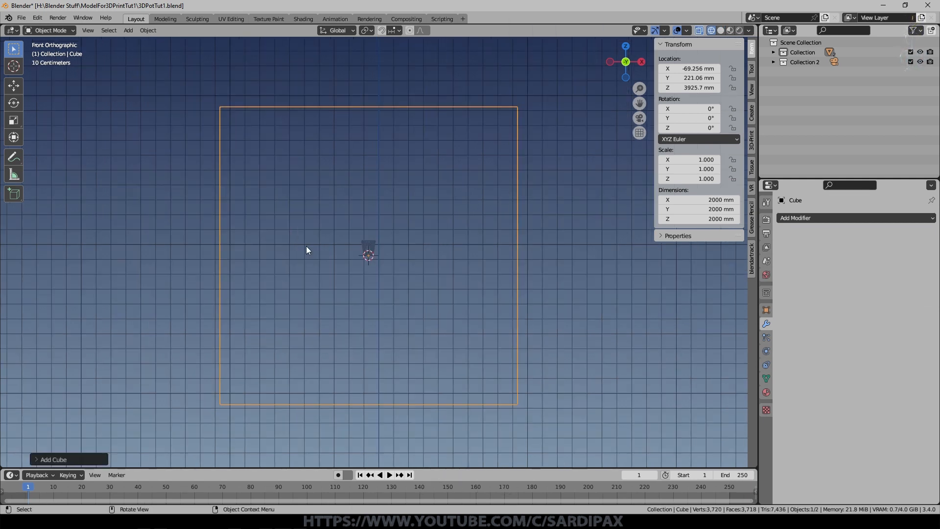
Give the cube a level 1 Subdivision Surface modifier with its render level set to 1, and enter Edit Mode
{"action": "key", "text": "ctrl+1"}
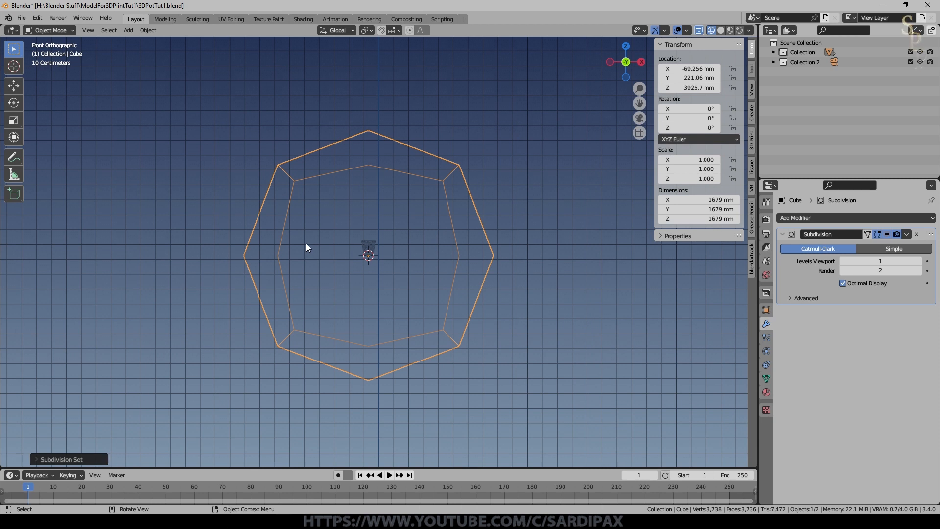
{"action": "left_click_drag", "start_coordinate": [899, 270], "coordinate": [882, 270]}
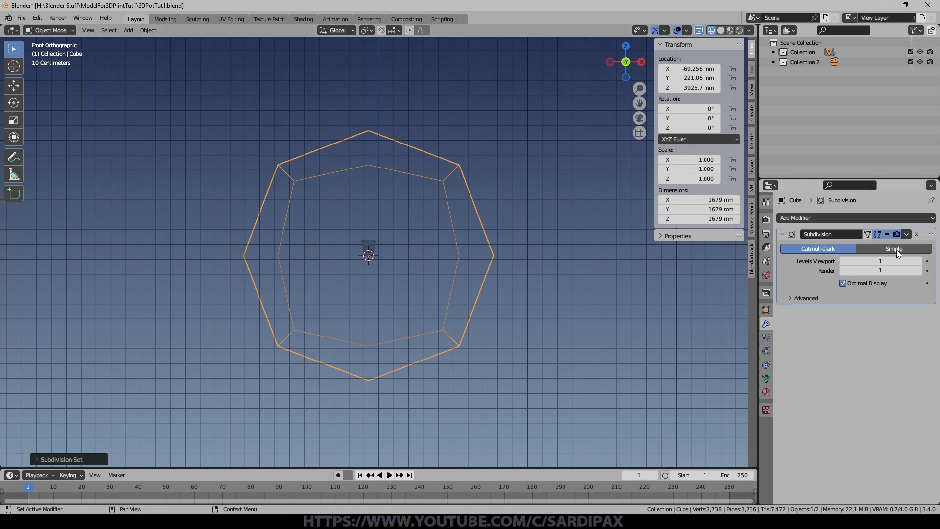
{"action": "key", "text": "Tab"}
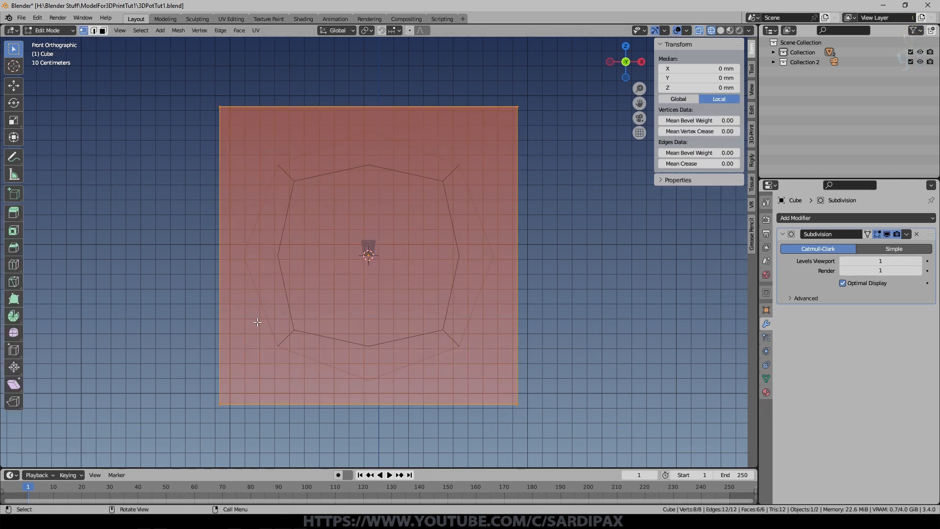
Delete the demonstration cube and select the pot
{"action": "middle_click_drag", "start_coordinate": [564, 305], "coordinate": [597, 277], "text": "shift"}
{"action": "left_click", "coordinate": [571, 286]}
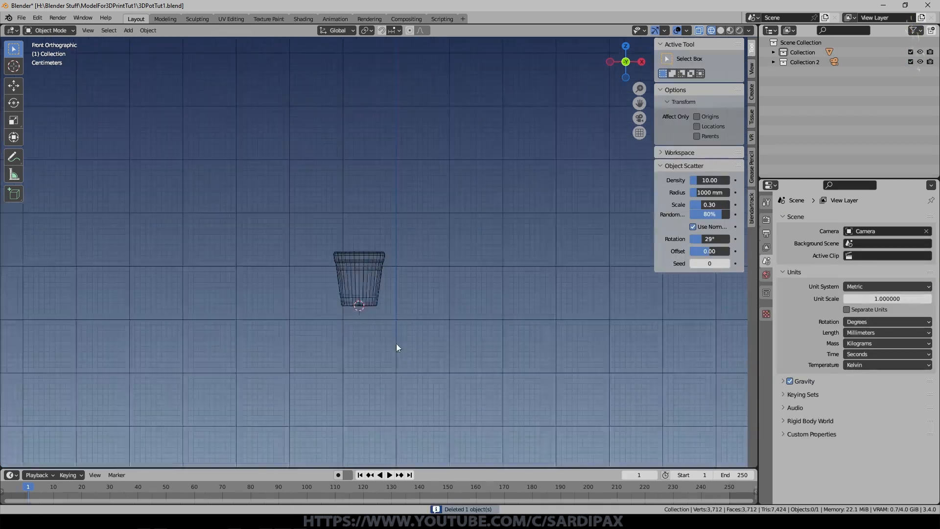
{"action": "scroll", "coordinate": [395, 342], "scroll_direction": "up", "scroll_amount": 4}
{"action": "left_click", "coordinate": [316, 340]}
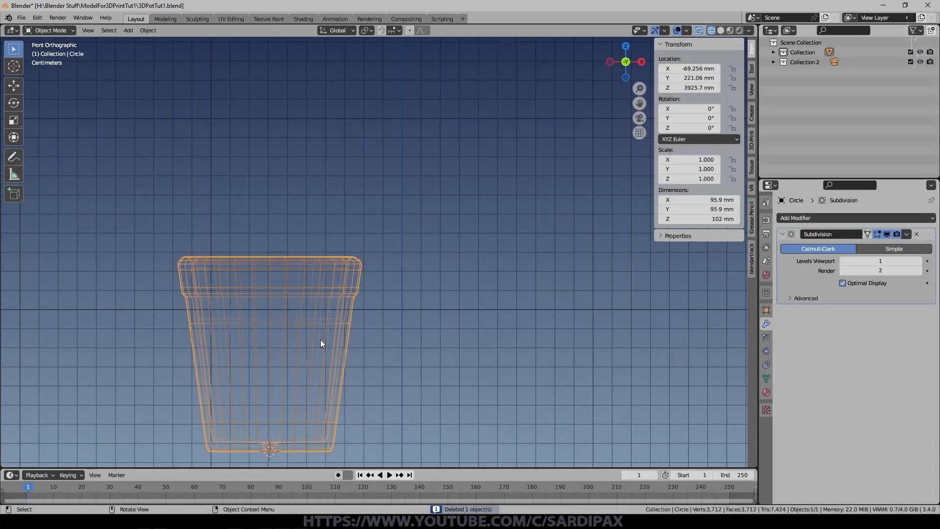
Mark the edge loop just beneath the pot's rim band as sharp in Edit Mode with solid shading, then return to Object Mode
{"action": "key", "text": "Tab"}
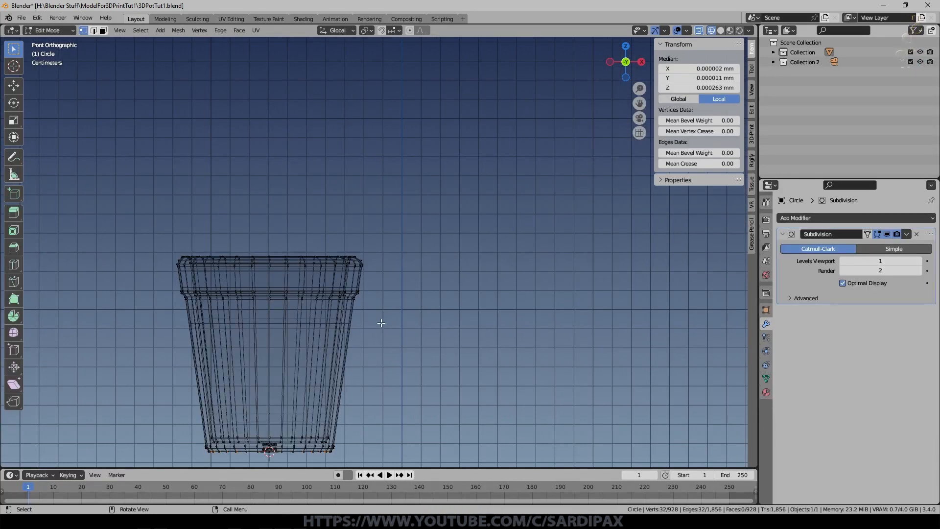
{"action": "scroll", "coordinate": [381, 323], "scroll_direction": "up", "scroll_amount": 5}
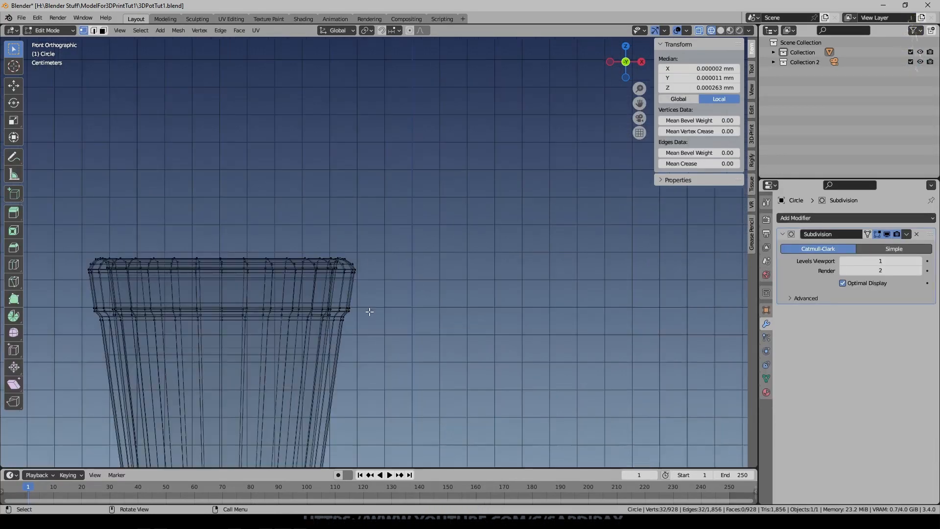
{"action": "key", "text": "shift+z"}
{"action": "left_click", "coordinate": [351, 304], "text": "alt"}
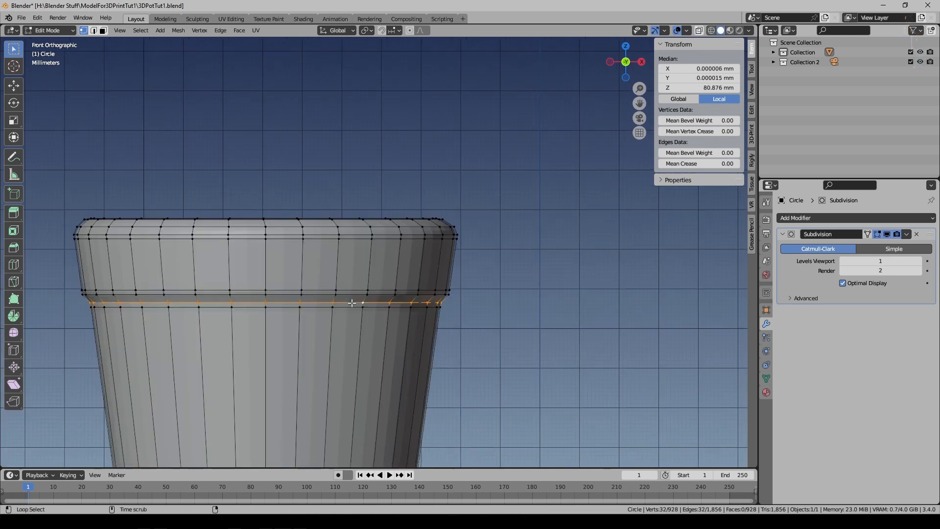
{"action": "key", "text": "ctrl+e"}
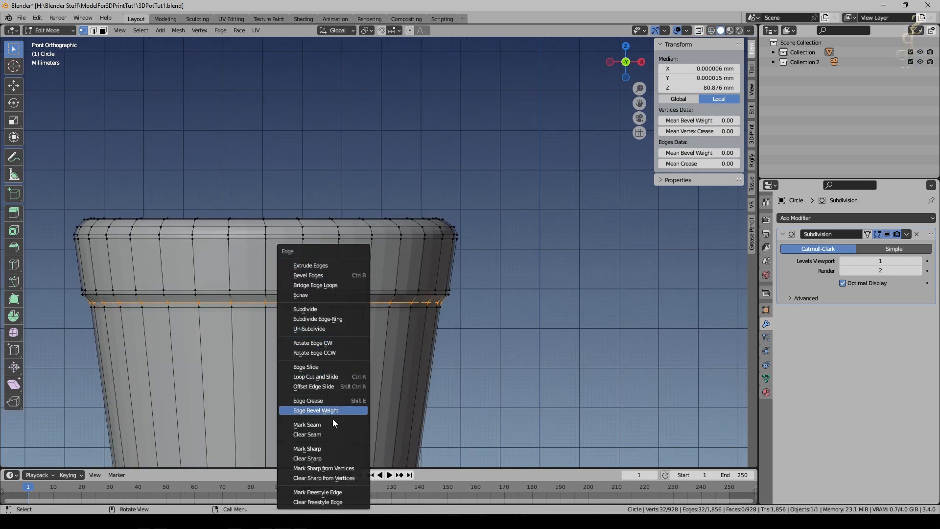
{"action": "left_click", "coordinate": [327, 448]}
{"action": "middle_click_drag", "start_coordinate": [420, 285], "coordinate": [415, 229]}
{"action": "key", "text": "Tab"}
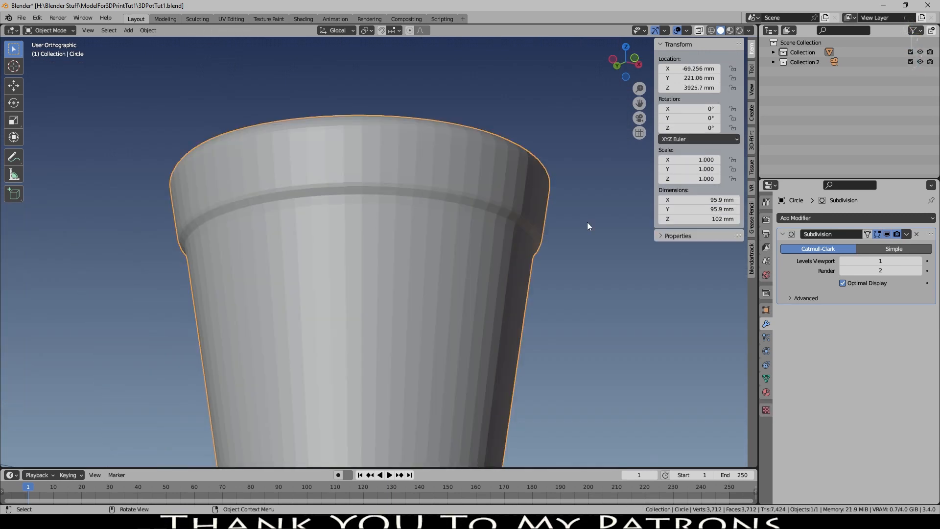
Apply Shade Smooth to the pot and compare it with its editable mesh
{"action": "middle_click_drag", "start_coordinate": [587, 222], "coordinate": [342, 266]}
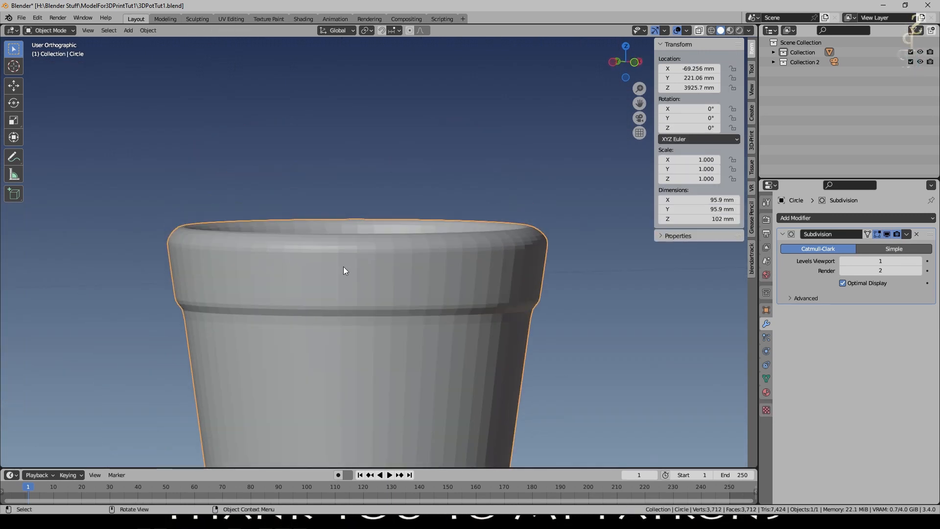
{"action": "key", "text": "Tab"}
{"action": "key", "text": "Tab"}
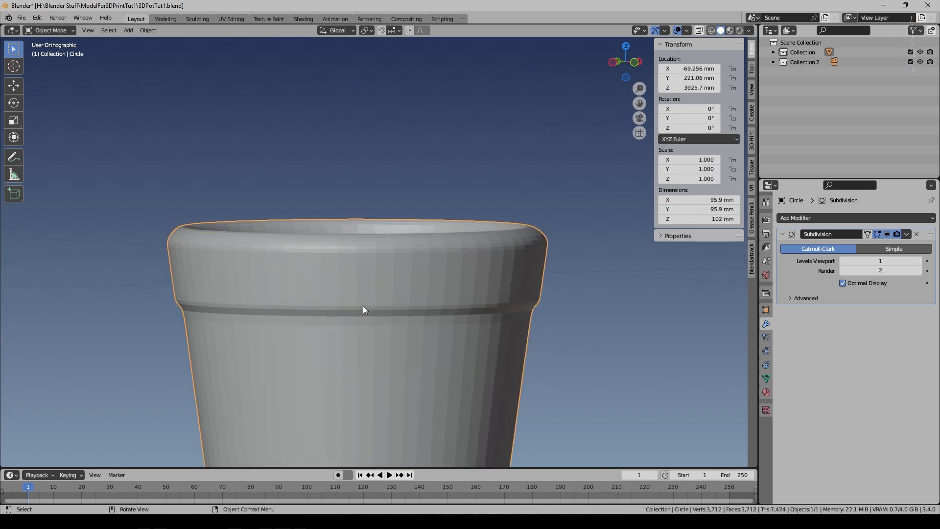
{"action": "middle_click_drag", "start_coordinate": [363, 306], "coordinate": [525, 304]}
{"action": "right_click", "coordinate": [525, 304]}
{"action": "left_click", "coordinate": [524, 304]}
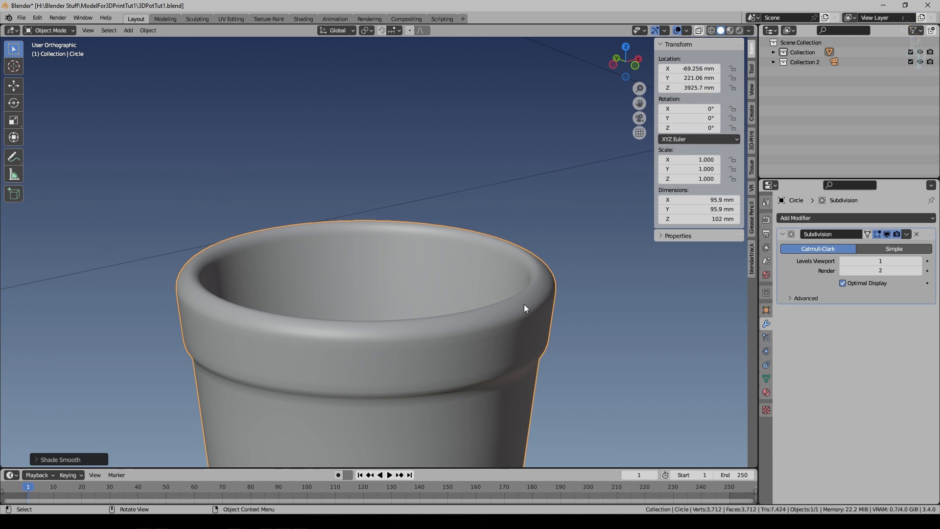
{"action": "scroll", "coordinate": [523, 304], "scroll_direction": "down", "scroll_amount": 2}
{"action": "key", "text": "Tab"}
{"action": "key", "text": "Tab"}
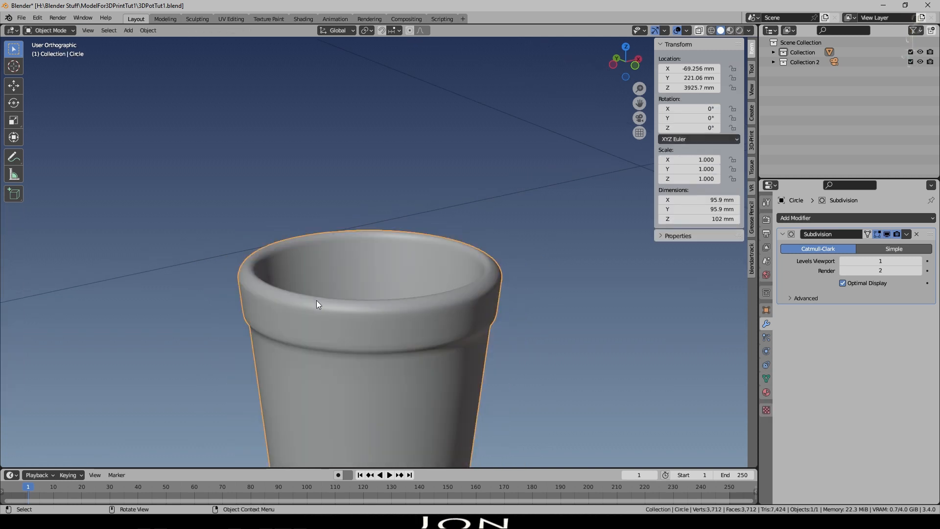
Add a supporting loop cut around the step beneath the rim band, slide it toward the band's lower edge, and leave Edit Mode
{"action": "middle_click_drag", "start_coordinate": [419, 310], "coordinate": [471, 242]}
{"action": "key", "text": "Tab"}
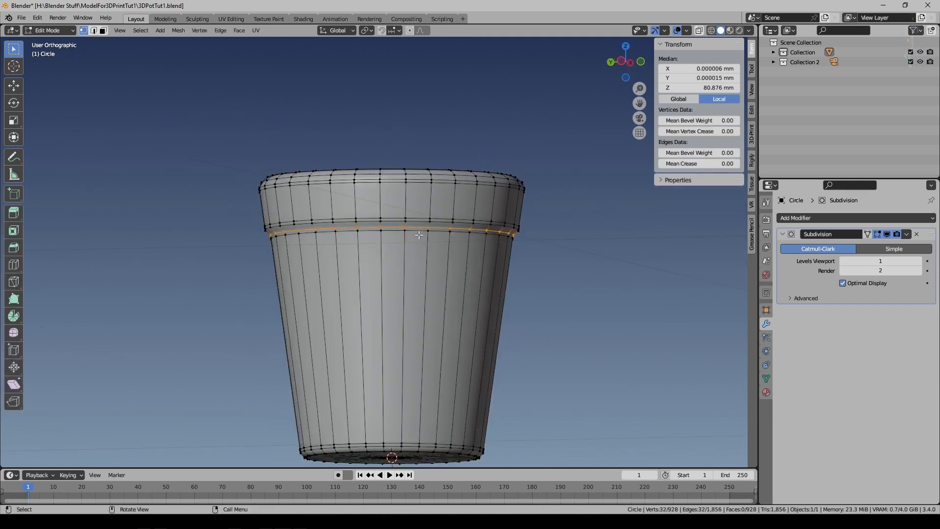
{"action": "scroll", "coordinate": [427, 239], "scroll_direction": "up", "scroll_amount": 3}
{"action": "key", "text": "ctrl+r"}
{"action": "left_click", "coordinate": [338, 201]}
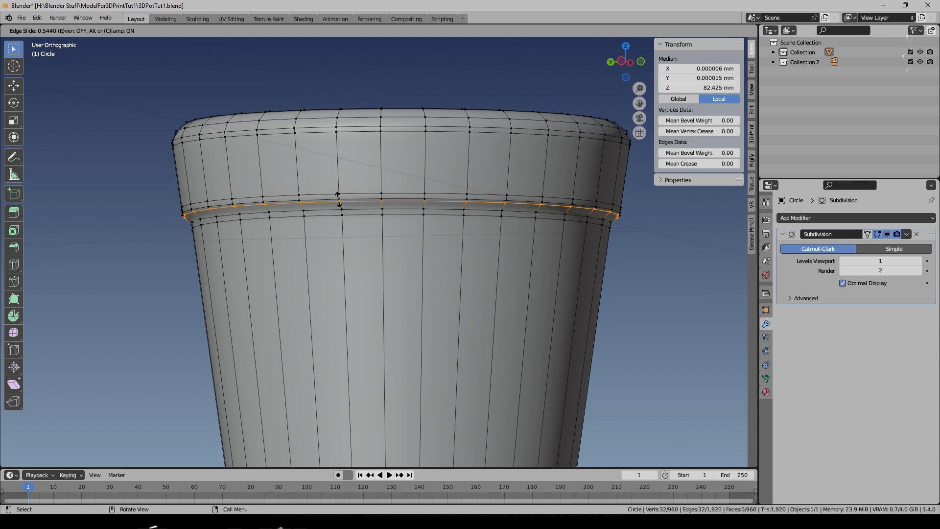
{"action": "left_click", "coordinate": [338, 198]}
{"action": "key", "text": "Tab"}
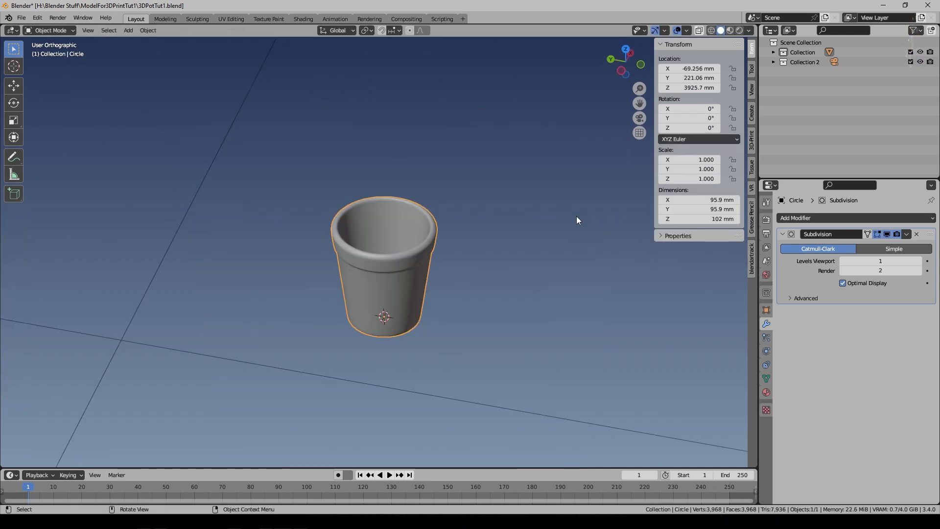
Hide the sidebar, add a text object in front view, and rotate it 90° about the X axis to stand upright
{"action": "middle_click_drag", "start_coordinate": [532, 208], "coordinate": [531, 175]}
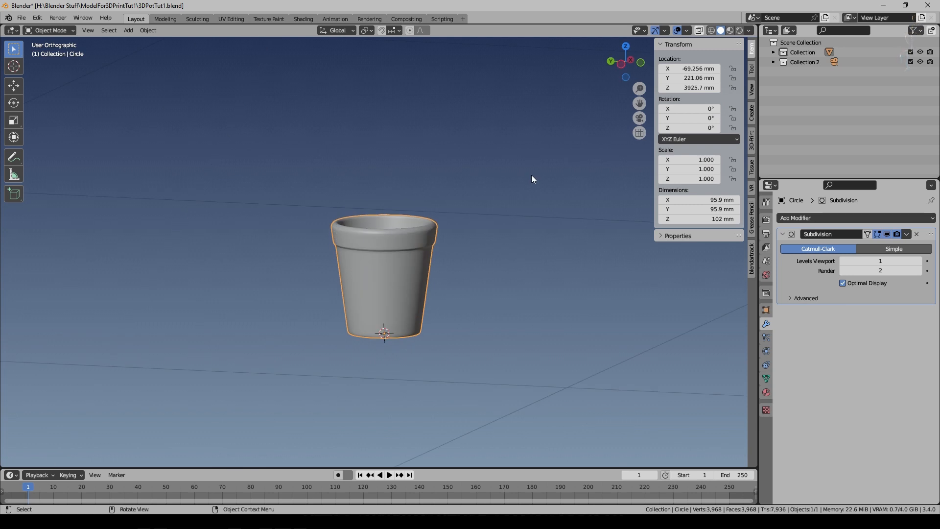
{"action": "key", "text": "KP_1"}
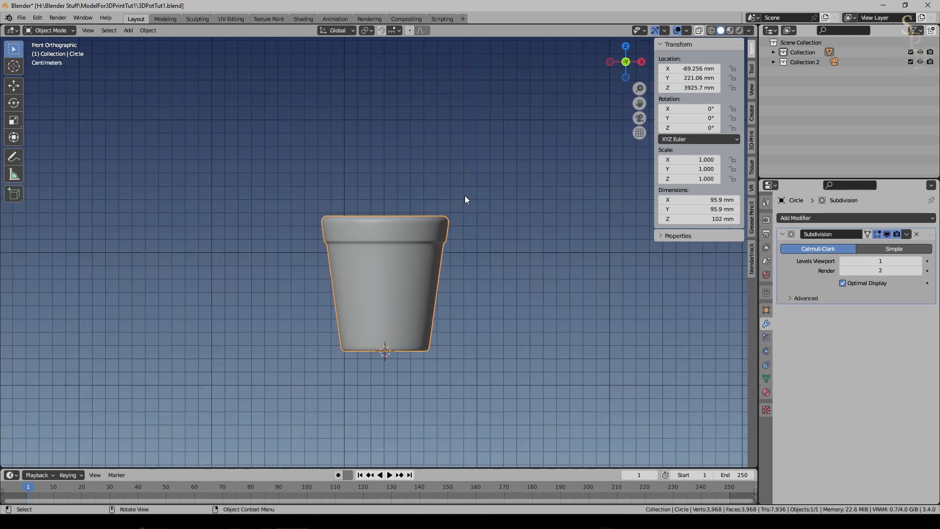
{"action": "key", "text": "n"}
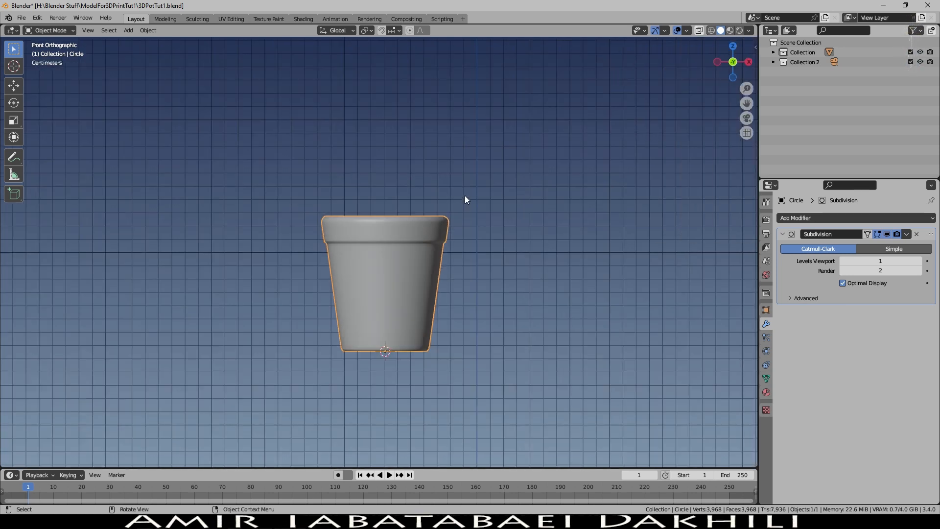
{"action": "key", "text": "shift+a"}
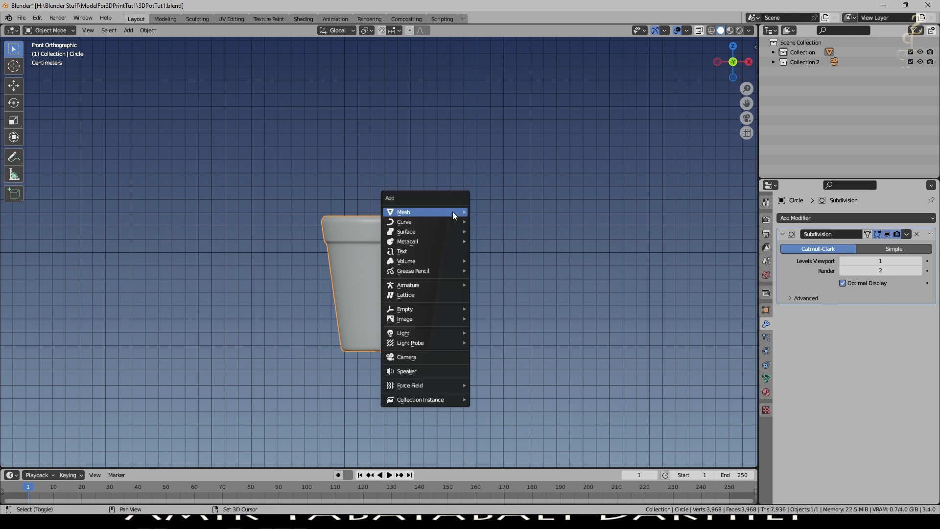
{"action": "left_click", "coordinate": [435, 253]}
{"action": "key", "text": "r"}
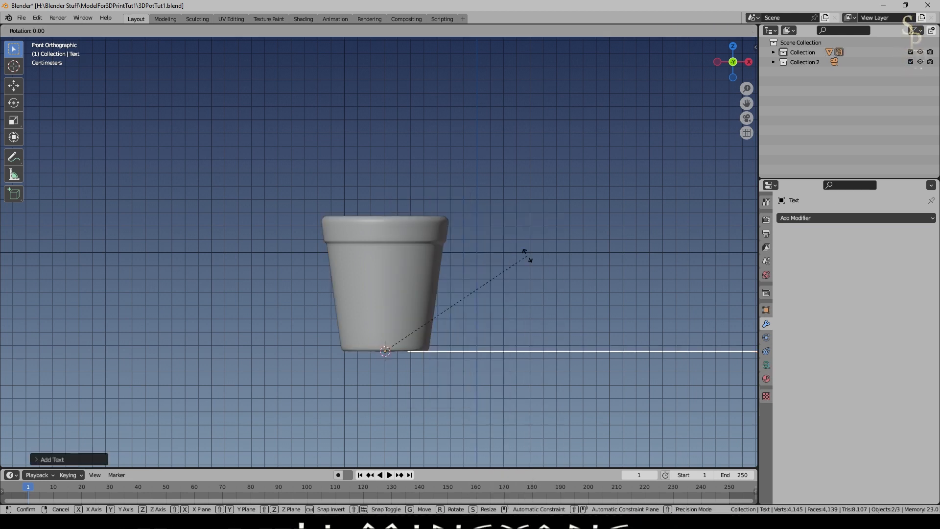
{"action": "type", "text": "x90"}
{"action": "key", "text": "Return"}
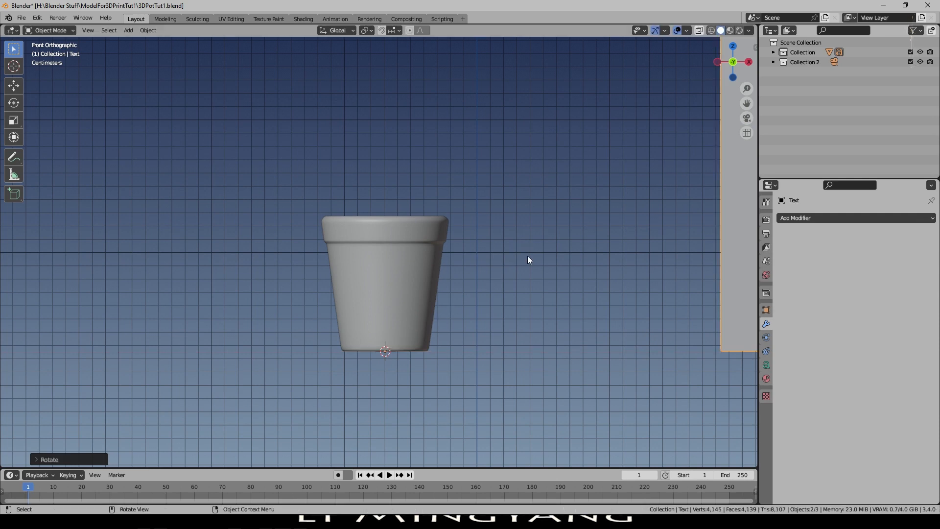
Scale the text down toward the pot's size and move it beside the pot
{"action": "scroll", "coordinate": [527, 255], "scroll_direction": "down", "scroll_amount": 6}
{"action": "key", "text": "s"}
{"action": "left_click", "coordinate": [348, 243]}
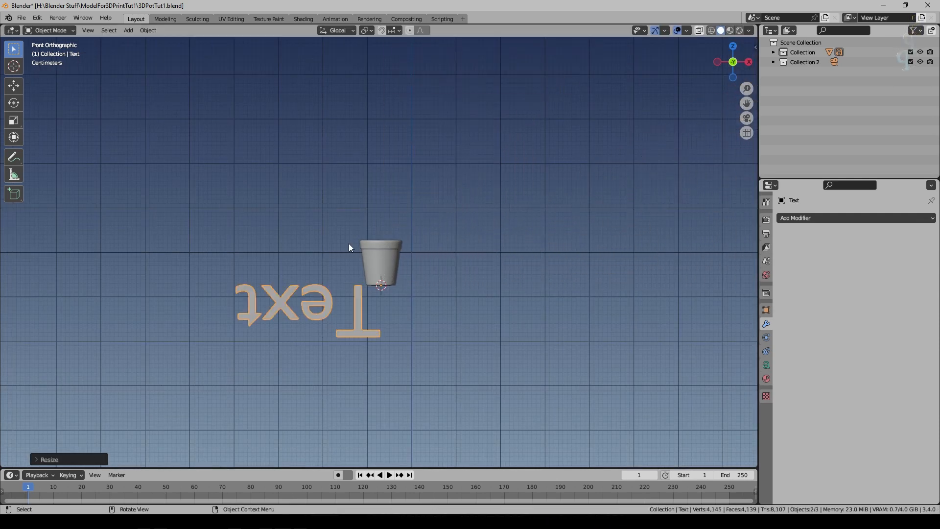
{"action": "key", "text": "g"}
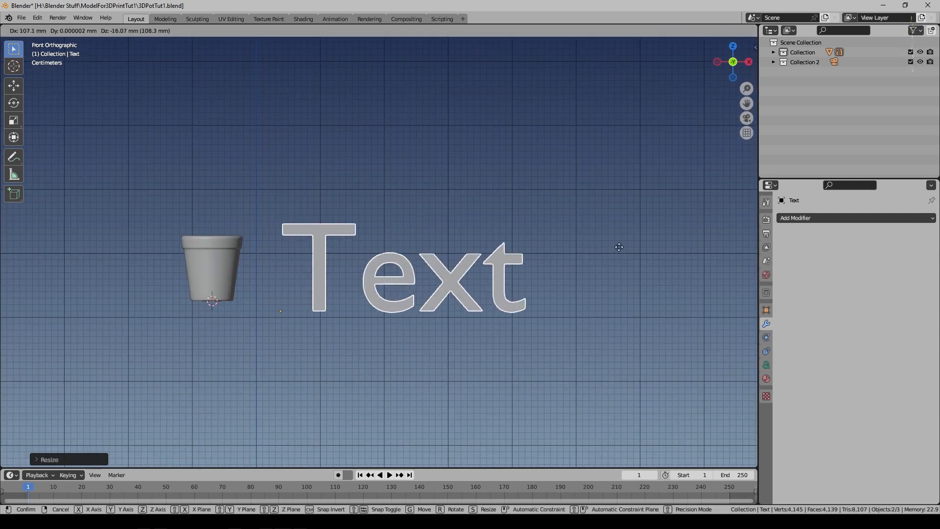
{"action": "left_click", "coordinate": [621, 247]}
Check the text's depth from above, then move it in front of the pot's body in front view
{"action": "middle_click_drag", "start_coordinate": [660, 239], "coordinate": [561, 304]}
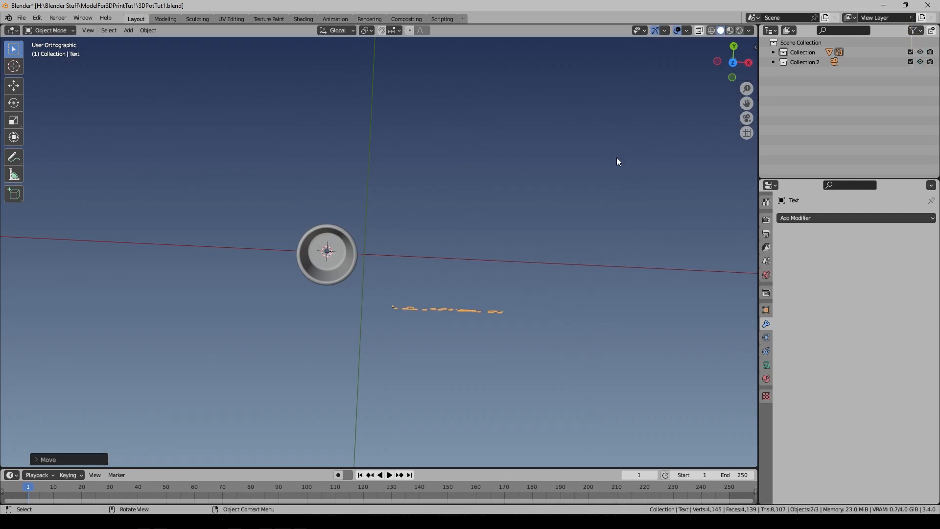
{"action": "key", "text": "KP_1"}
{"action": "scroll", "coordinate": [617, 160], "scroll_direction": "up", "scroll_amount": 6}
{"action": "key", "text": "g"}
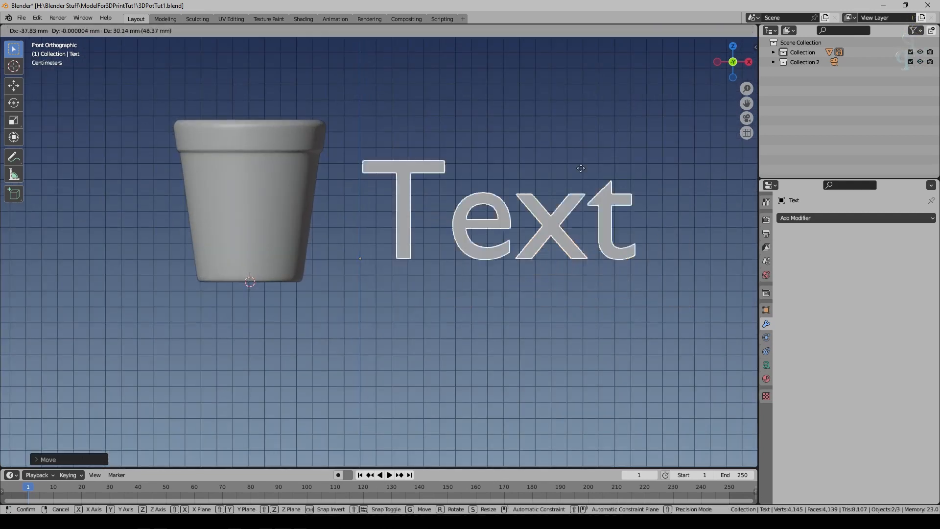
{"action": "left_click", "coordinate": [366, 187]}
{"action": "key", "text": "s"}
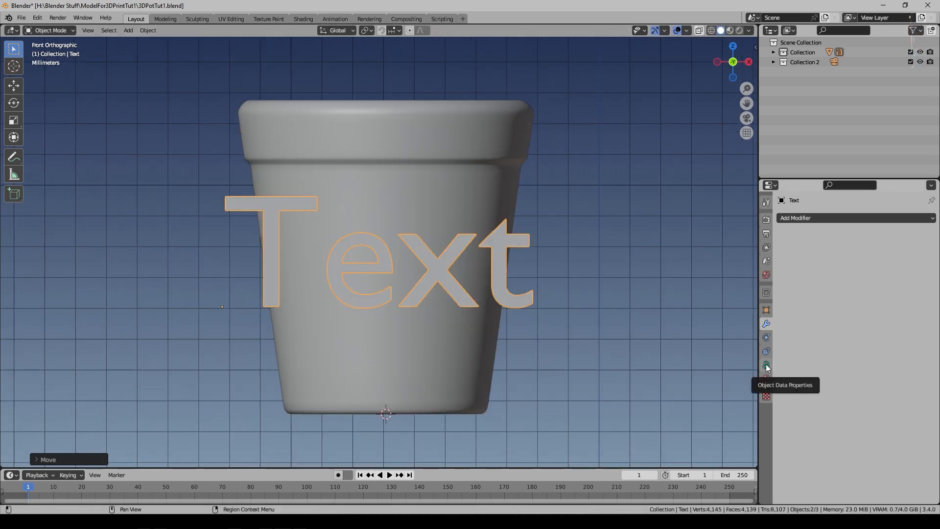
Load Candara Bold Italic from C:\Windows\Fonts as the text object's regular font
{"action": "left_click", "coordinate": [767, 365]}
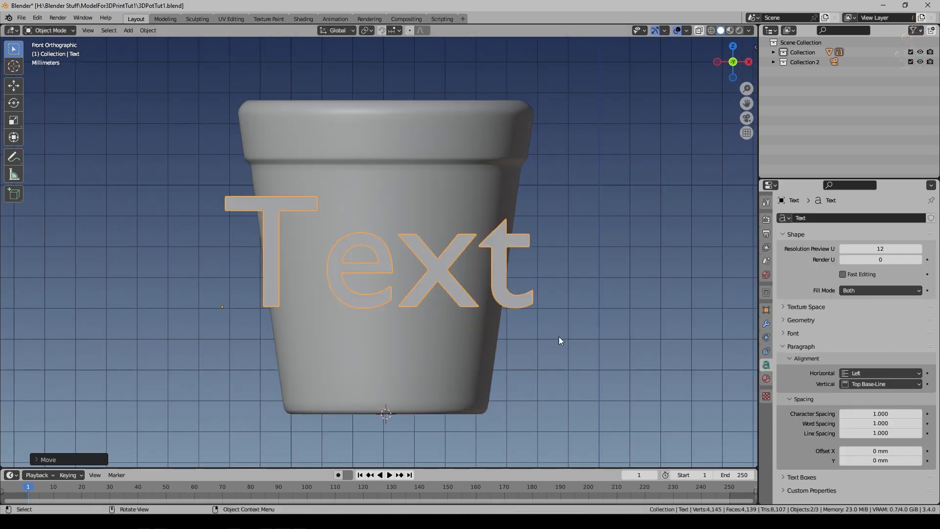
{"action": "left_click", "coordinate": [790, 334]}
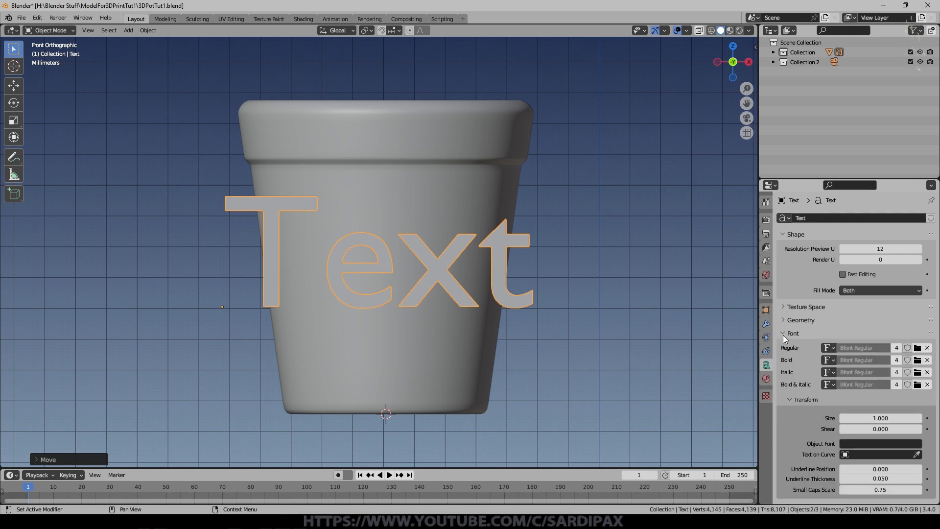
{"action": "left_click", "coordinate": [918, 348]}
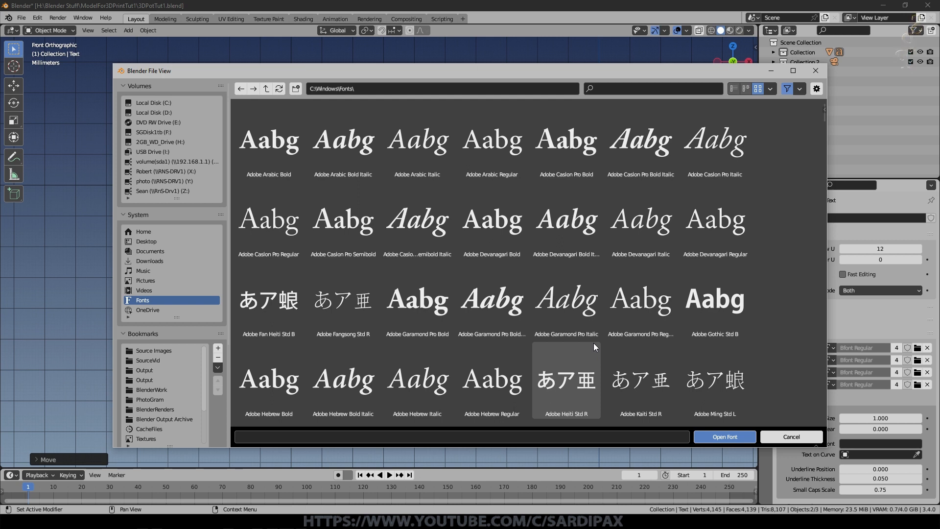
{"action": "scroll", "coordinate": [730, 247], "scroll_direction": "down", "scroll_amount": 3}
{"action": "scroll", "coordinate": [729, 247], "scroll_direction": "down", "scroll_amount": 4}
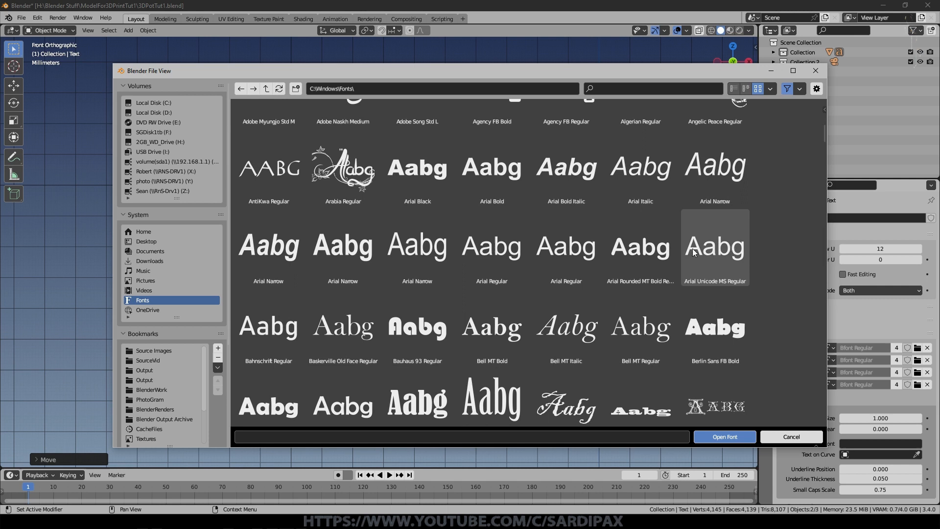
{"action": "scroll", "coordinate": [348, 257], "scroll_direction": "up", "scroll_amount": 2}
{"action": "left_click", "coordinate": [348, 258]}
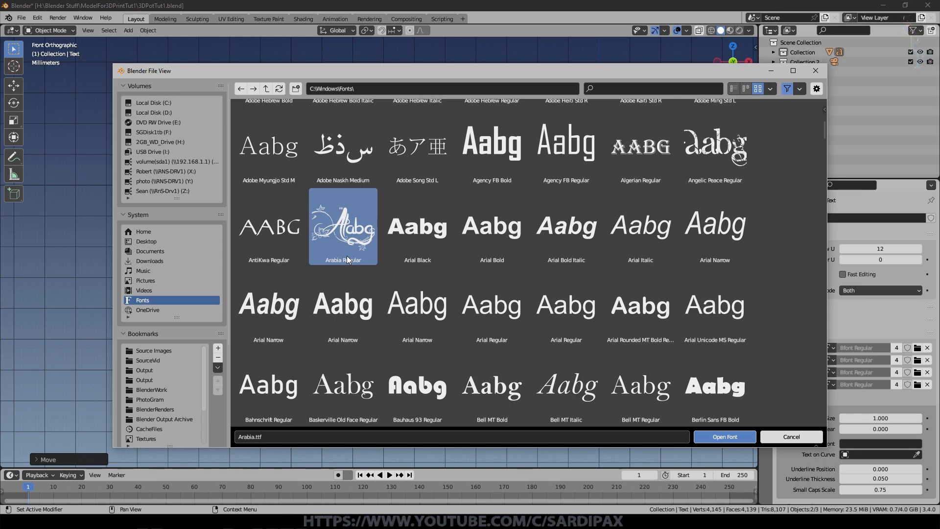
{"action": "scroll", "coordinate": [574, 286], "scroll_direction": "down", "scroll_amount": 10}
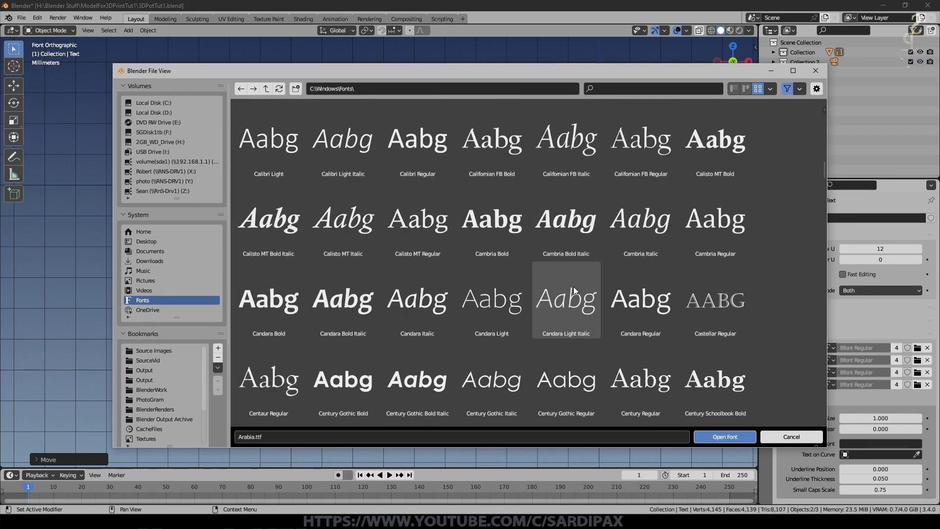
{"action": "scroll", "coordinate": [575, 290], "scroll_direction": "down", "scroll_amount": 1}
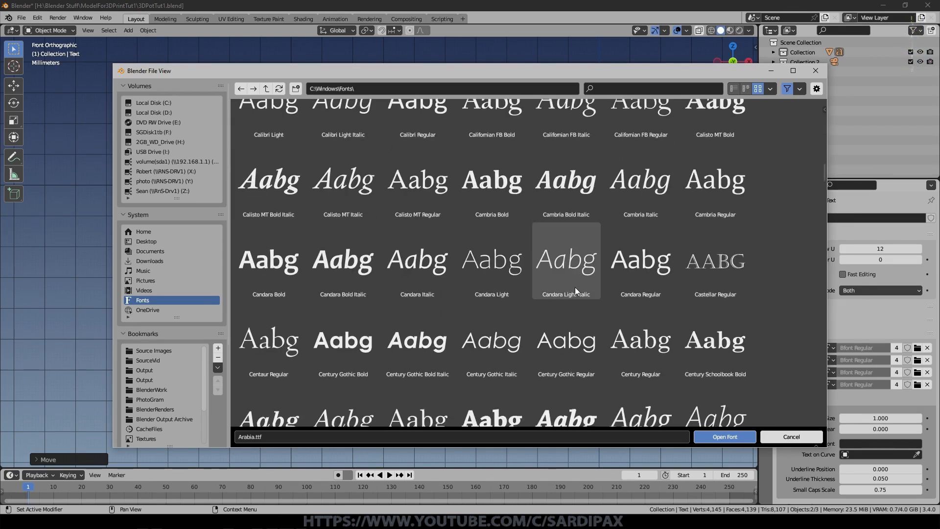
{"action": "left_click", "coordinate": [344, 271]}
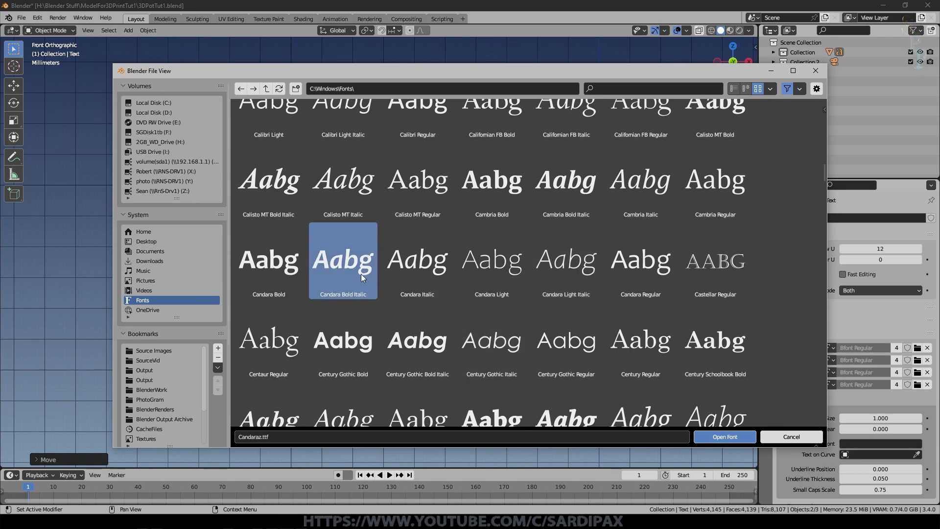
{"action": "left_click", "coordinate": [724, 437]}
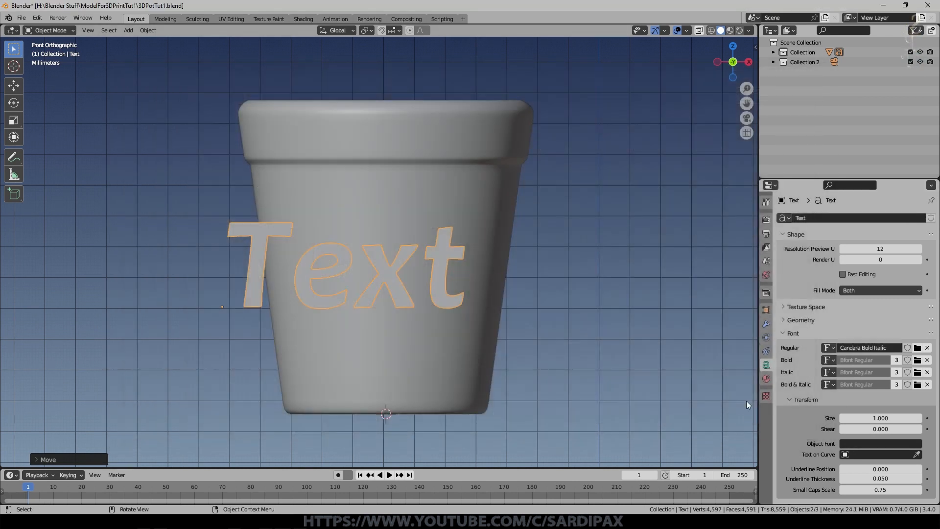
Move the text along the X axis until it stands clear of the pot
{"action": "scroll", "coordinate": [720, 345], "scroll_direction": "down", "scroll_amount": 3}
{"action": "key", "text": "g"}
{"action": "key", "text": "x"}
{"action": "left_click", "coordinate": [23, 270]}
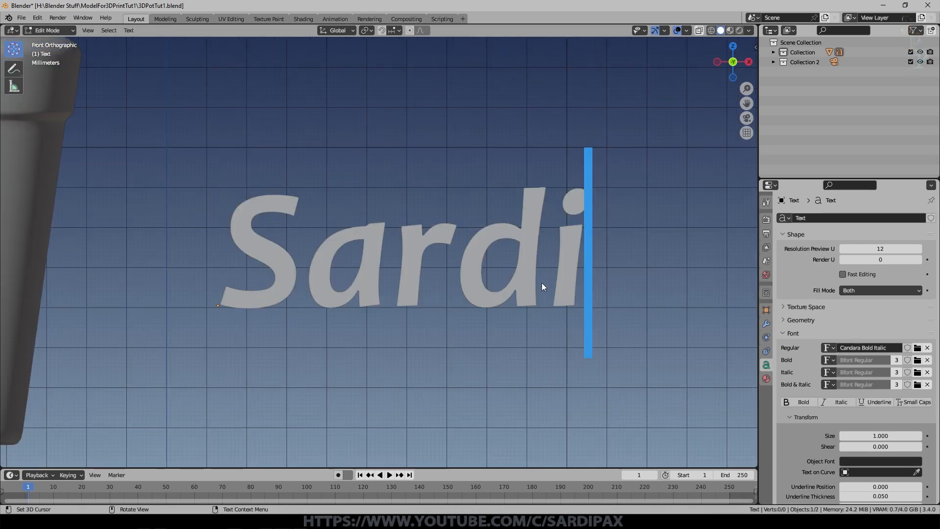
Finish editing the text, duplicate the text object and place the copy well clear of the pot
{"action": "key", "text": "Tab"}
{"action": "middle_click_drag", "start_coordinate": [541, 283], "coordinate": [535, 252]}
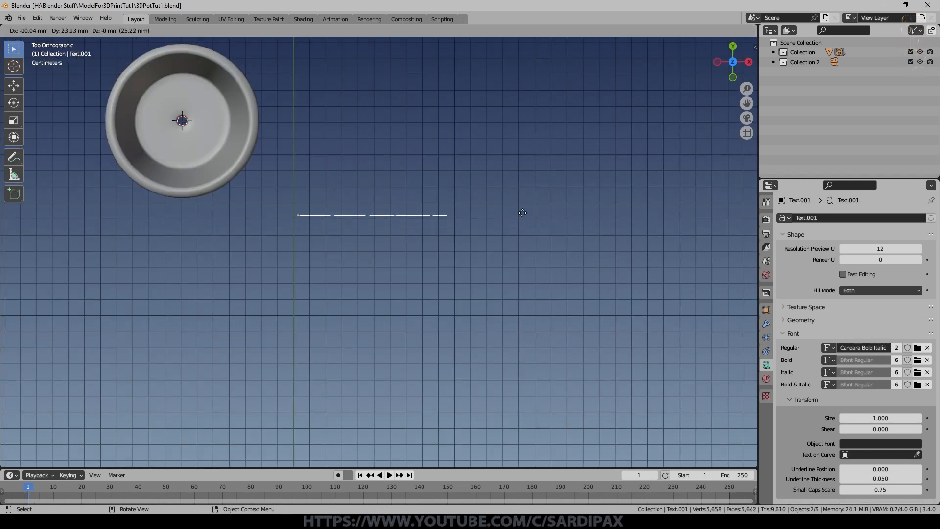
{"action": "left_click", "coordinate": [65, 213]}
{"action": "middle_click_drag", "start_coordinate": [435, 247], "coordinate": [420, 248]}
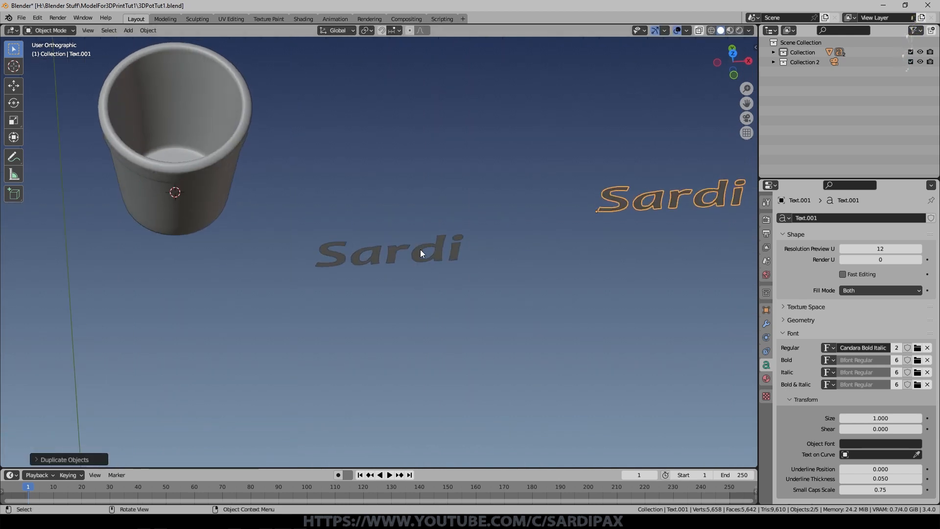
Move the original text close in front of the pot and centre it on the pot's body in front view
{"action": "left_click", "coordinate": [461, 252]}
{"action": "key", "text": "KP_7"}
{"action": "key", "text": "g"}
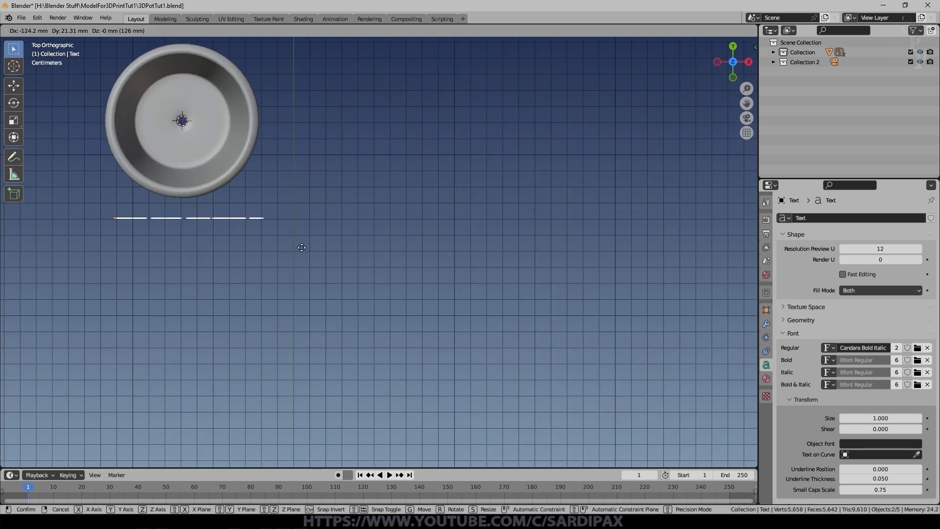
{"action": "left_click", "coordinate": [300, 235]}
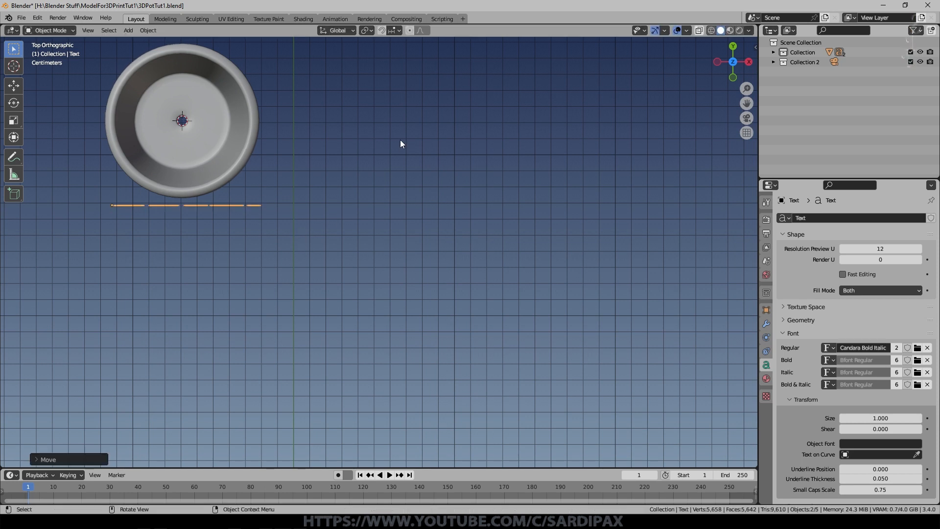
{"action": "key", "text": "KP_1"}
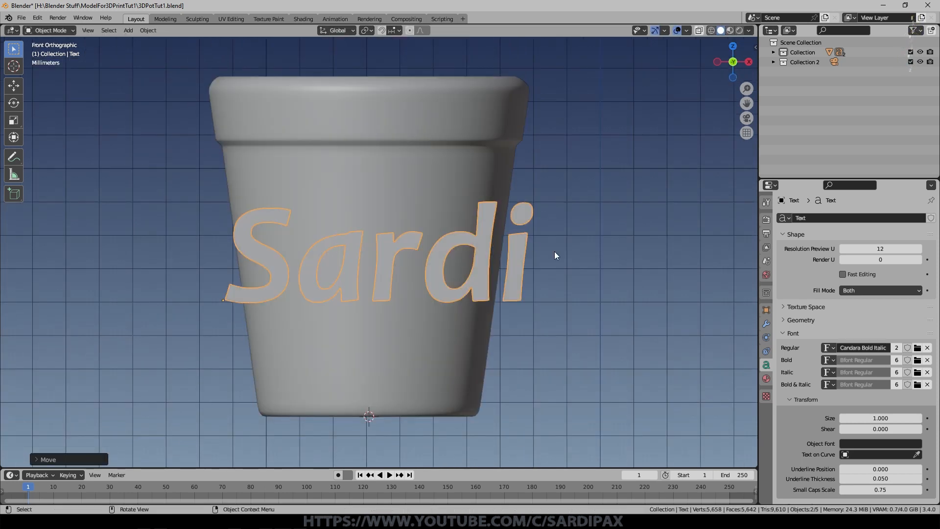
{"action": "key", "text": "g"}
{"action": "left_click", "coordinate": [550, 257]}
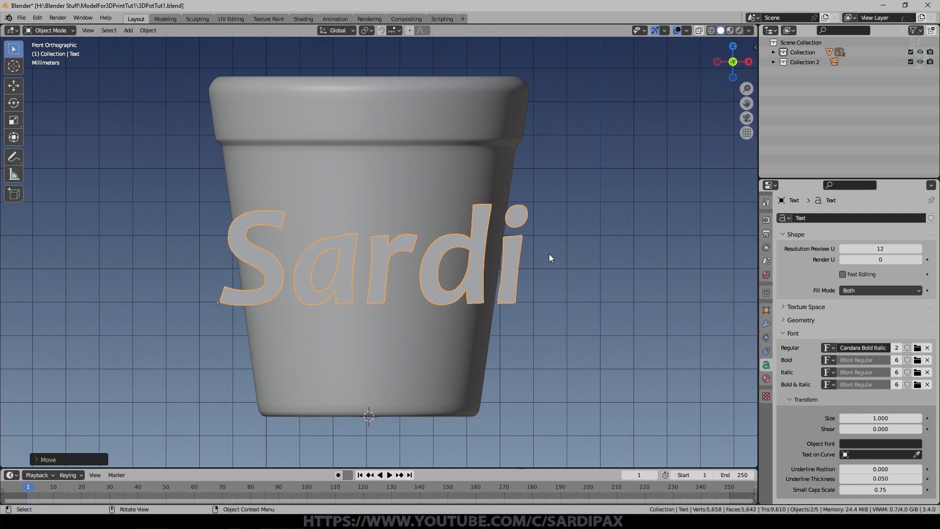
Add a Shrinkwrap modifier to the text in front of the pot
{"action": "left_click", "coordinate": [767, 324]}
{"action": "left_click", "coordinate": [820, 217]}
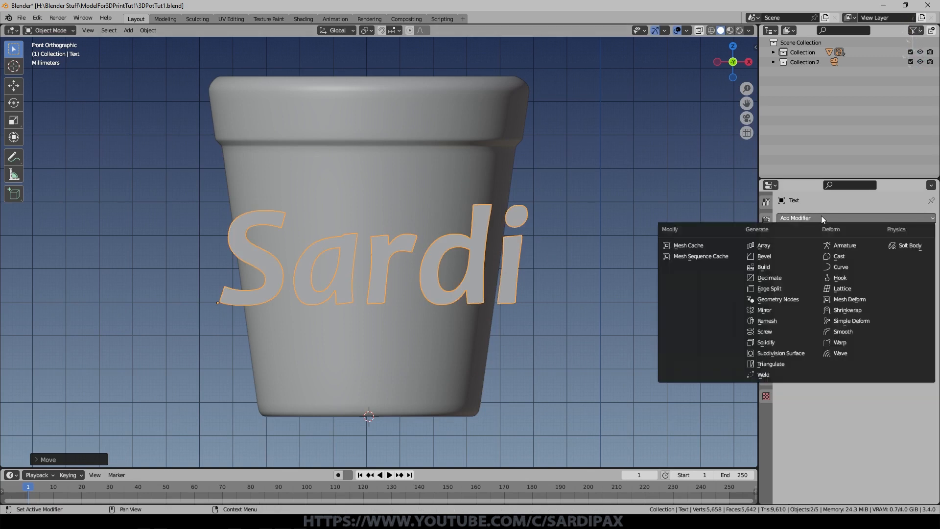
{"action": "left_click", "coordinate": [836, 309]}
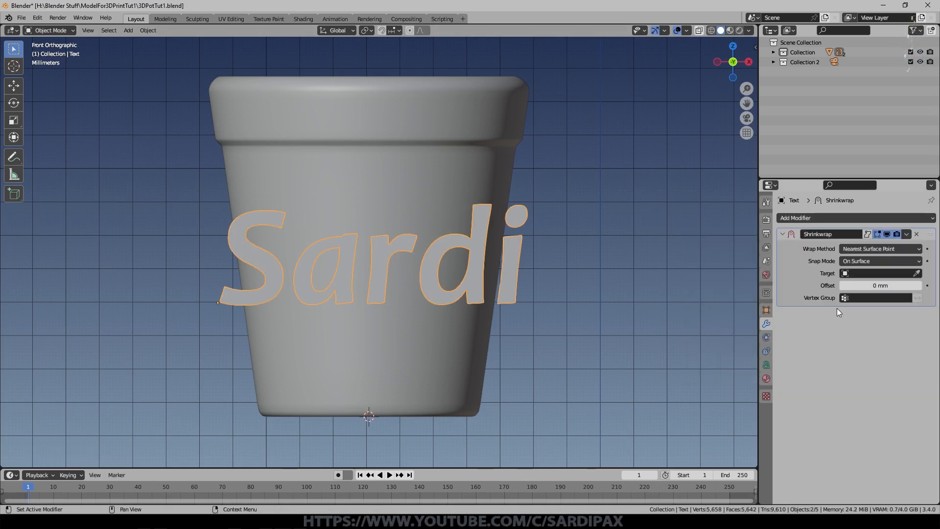
Rename the pot object as FlowerPot
{"action": "left_click", "coordinate": [773, 51]}
{"action": "left_click", "coordinate": [808, 62]}
{"action": "double_click", "coordinate": [809, 63]}
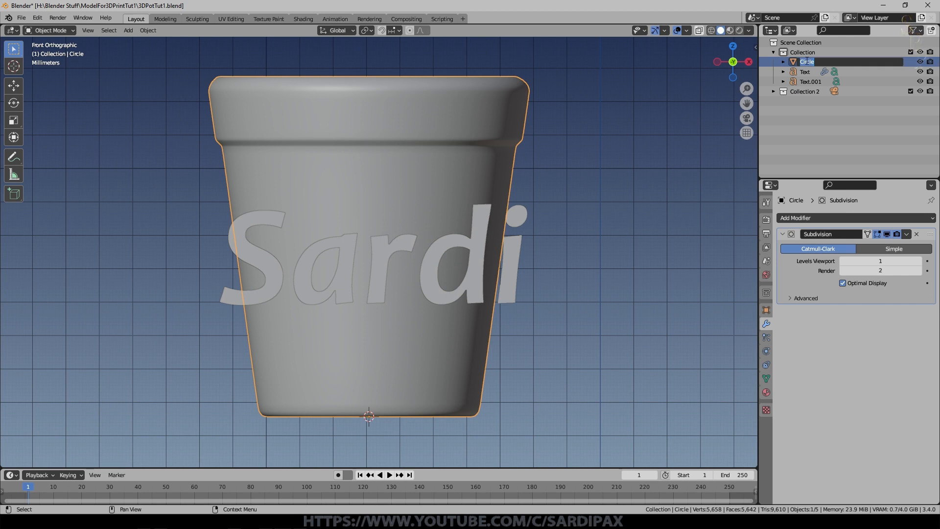
{"action": "type", "text": "FlowerPot"}
{"action": "key", "text": "Return"}
Set FlowerPot as the target of the text's Shrinkwrap modifier
{"action": "left_click", "coordinate": [805, 71]}
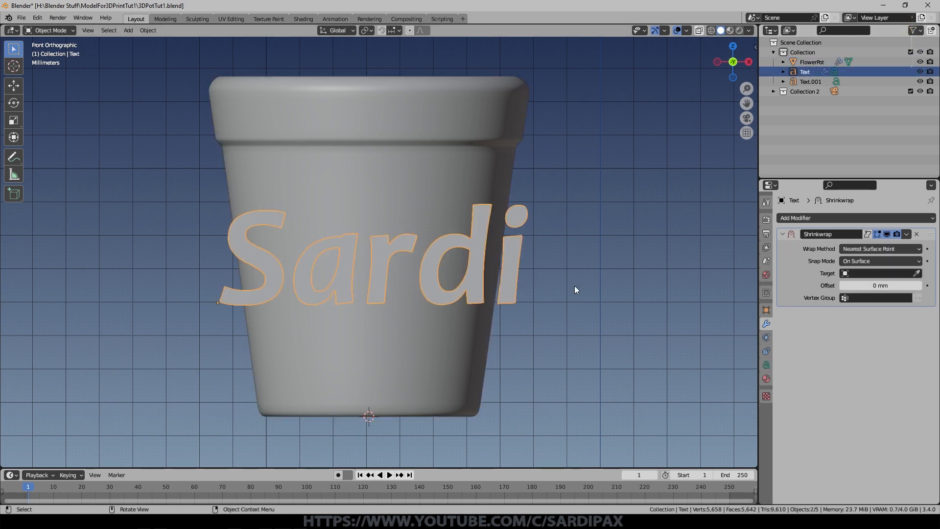
{"action": "left_click", "coordinate": [859, 273]}
{"action": "left_click", "coordinate": [851, 288]}
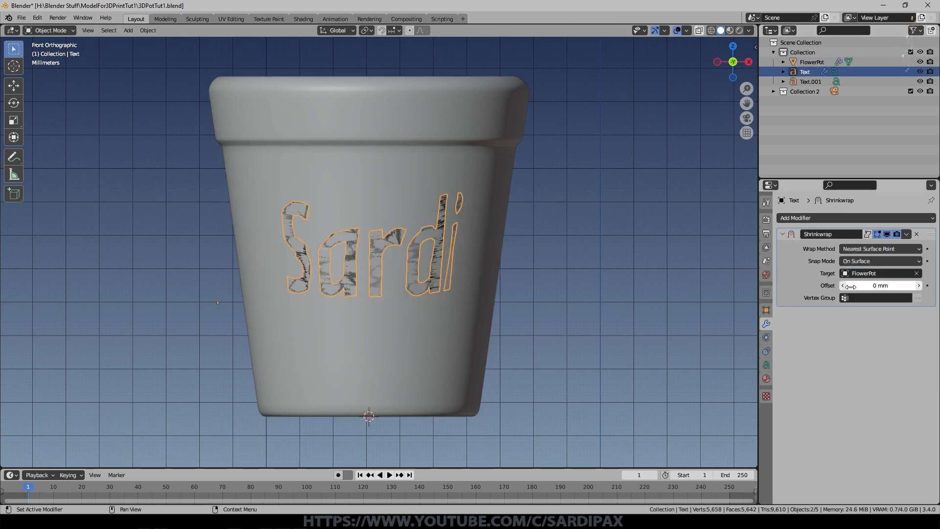
Set the text's Shrinkwrap snap mode to Above Surface with an offset of 0.5 mm
{"action": "middle_click_drag", "start_coordinate": [478, 228], "coordinate": [514, 225]}
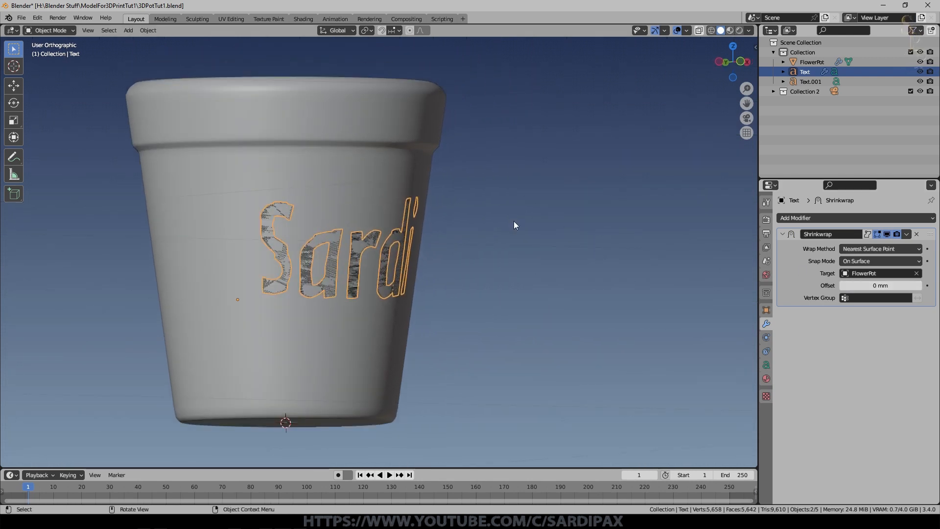
{"action": "left_click", "coordinate": [903, 260]}
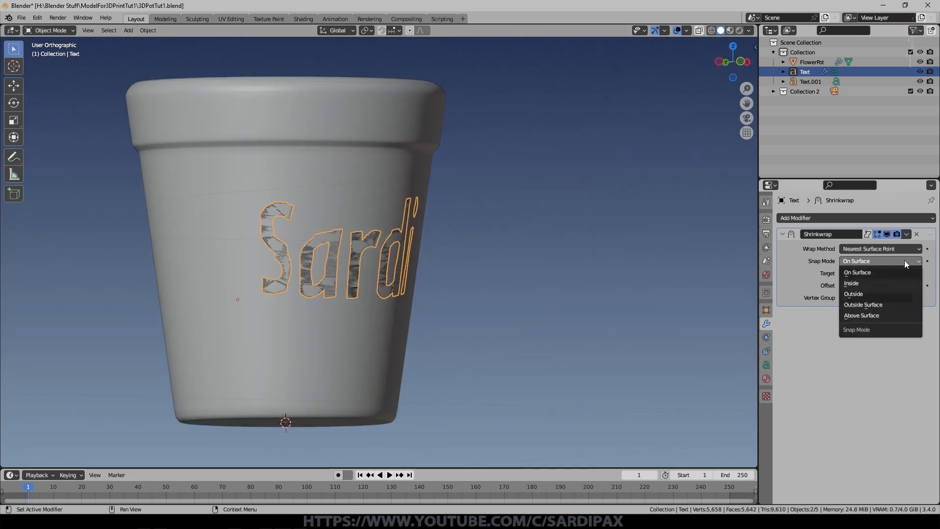
{"action": "left_click", "coordinate": [869, 314]}
{"action": "mouse_move", "coordinate": [868, 285]}
{"action": "left_mouse_down"}
{"action": "mouse_move", "coordinate": [901, 285]}
{"action": "mouse_move", "coordinate": [868, 285]}
{"action": "left_mouse_up"}
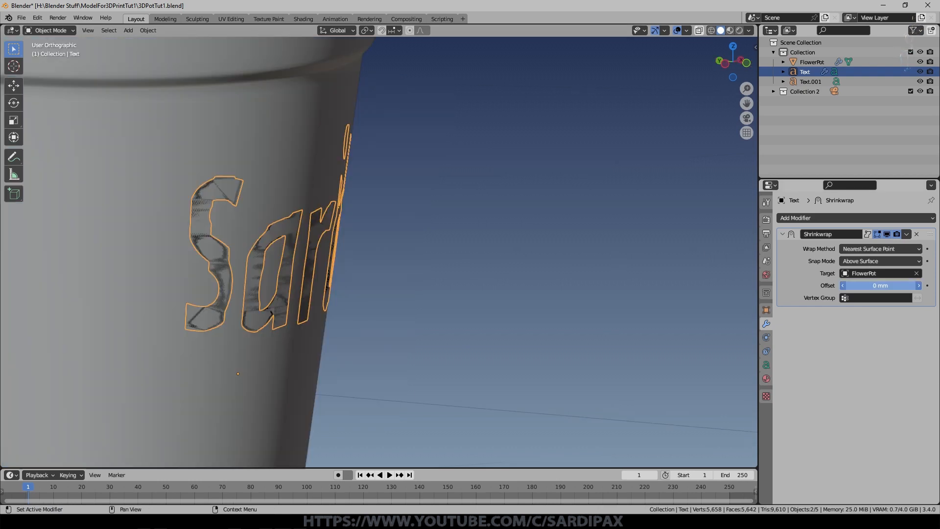
{"action": "left_click", "coordinate": [868, 285]}
{"action": "type", "text": "0.5"}
{"action": "key", "text": "Return"}
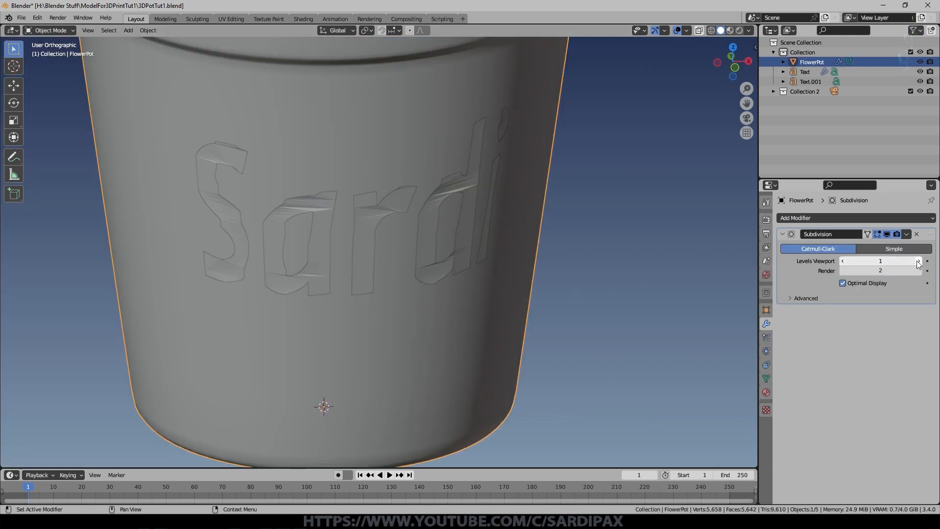
Raise the pot's Subdivision levels to 4 for both viewport and render
{"action": "left_click", "coordinate": [918, 261]}
{"action": "left_click", "coordinate": [919, 261]}
{"action": "left_click", "coordinate": [919, 271]}
{"action": "scroll", "coordinate": [386, 154], "scroll_direction": "down", "scroll_amount": 4}
{"action": "middle_click_drag", "start_coordinate": [301, 284], "coordinate": [302, 259]}
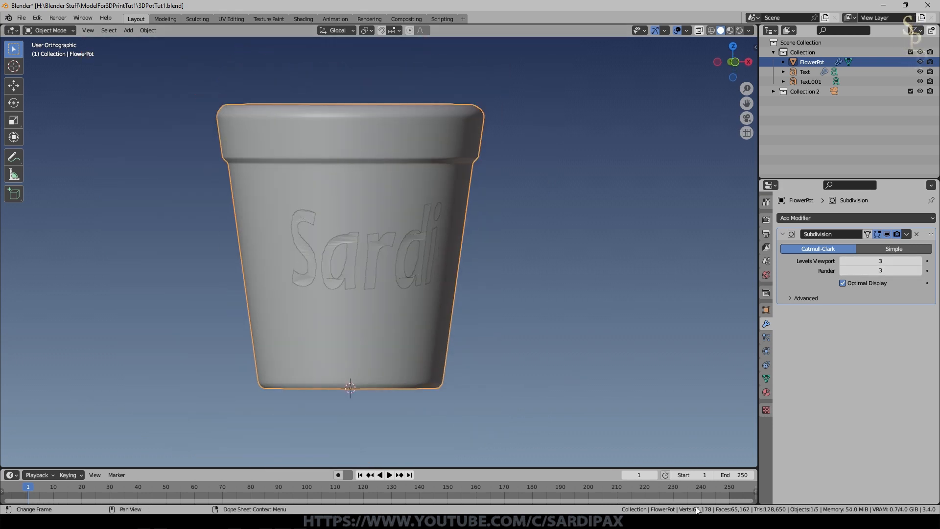
{"action": "left_click", "coordinate": [919, 271]}
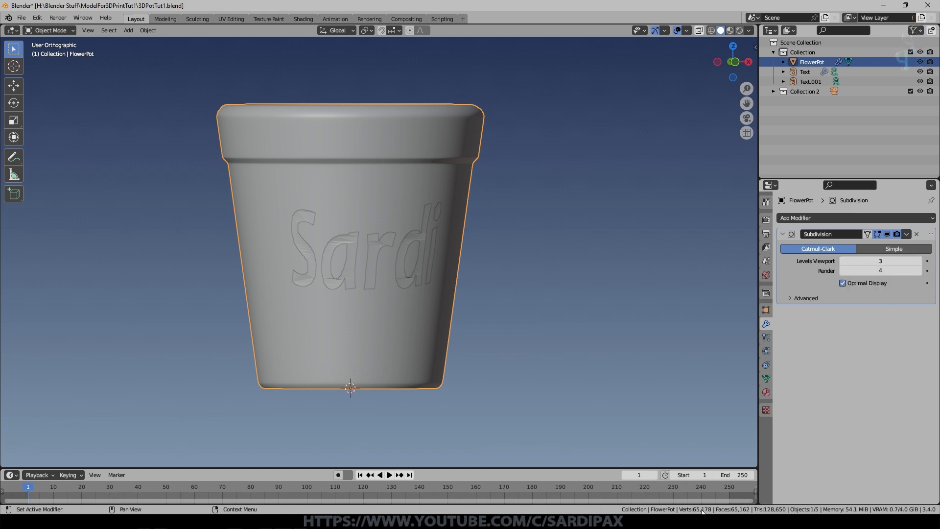
{"action": "left_click", "coordinate": [921, 262]}
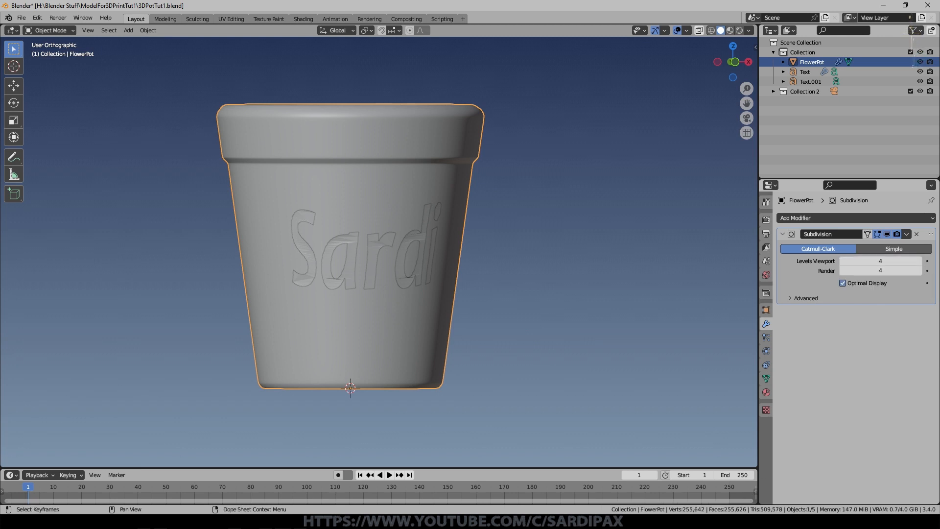
{"action": "middle_click_drag", "start_coordinate": [545, 362], "coordinate": [496, 350]}
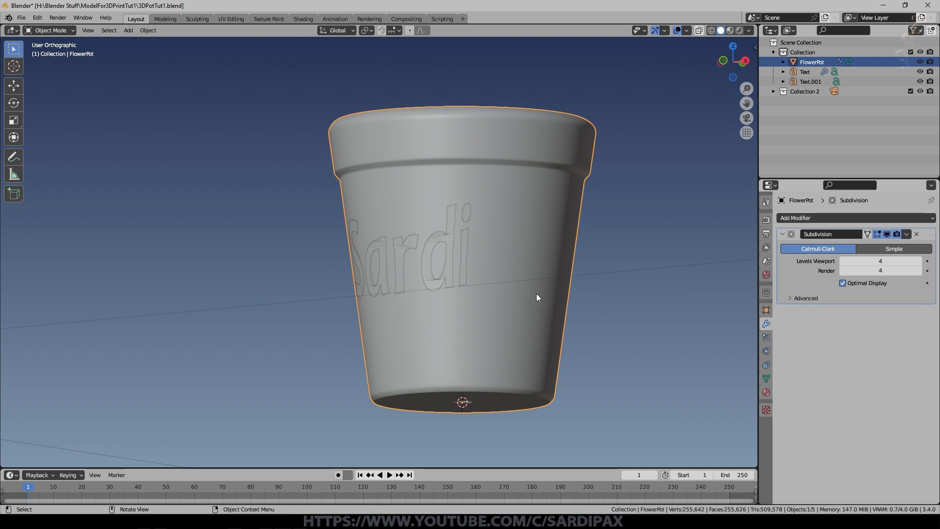
{"action": "middle_click_drag", "start_coordinate": [369, 427], "coordinate": [542, 320]}
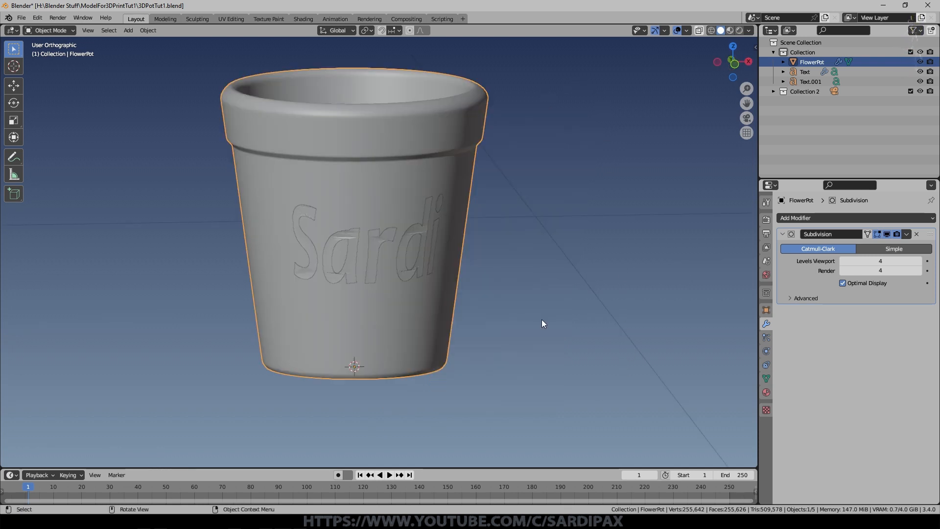
Try to apply the modifier on the text wrapped around the pot, and convert that text object to a mesh
{"action": "scroll", "coordinate": [480, 287], "scroll_direction": "up", "scroll_amount": 6}
{"action": "left_click", "coordinate": [333, 266]}
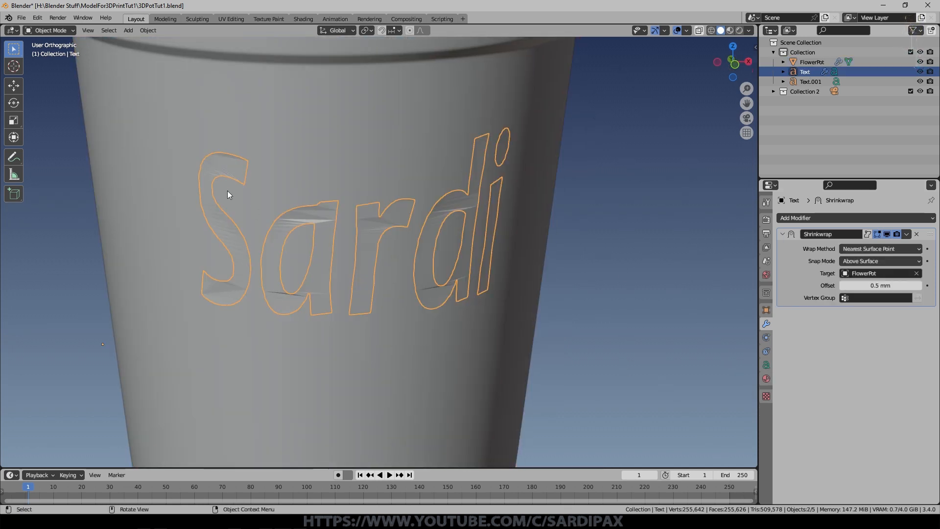
{"action": "middle_click_drag", "start_coordinate": [471, 294], "coordinate": [440, 304]}
{"action": "key", "text": "ctrl+a"}
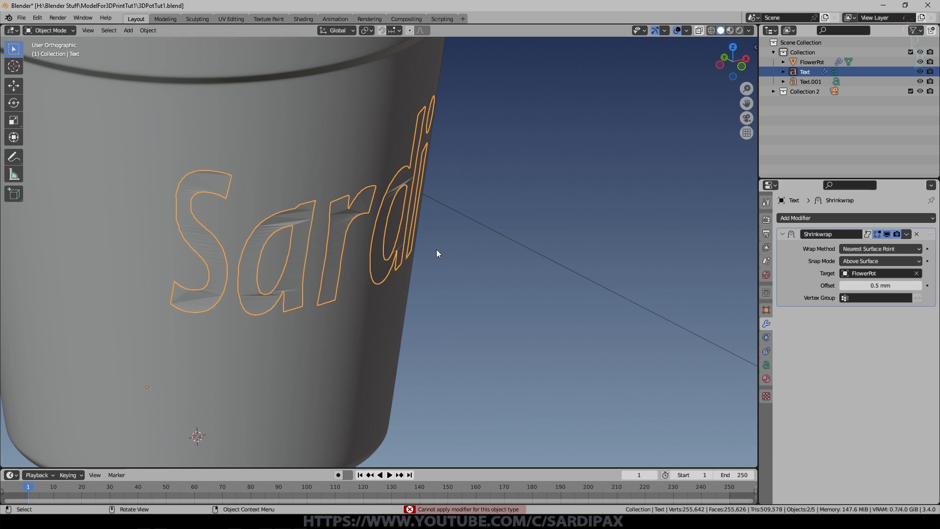
{"action": "middle_click_drag", "start_coordinate": [436, 248], "coordinate": [396, 273]}
{"action": "right_click", "coordinate": [372, 259]}
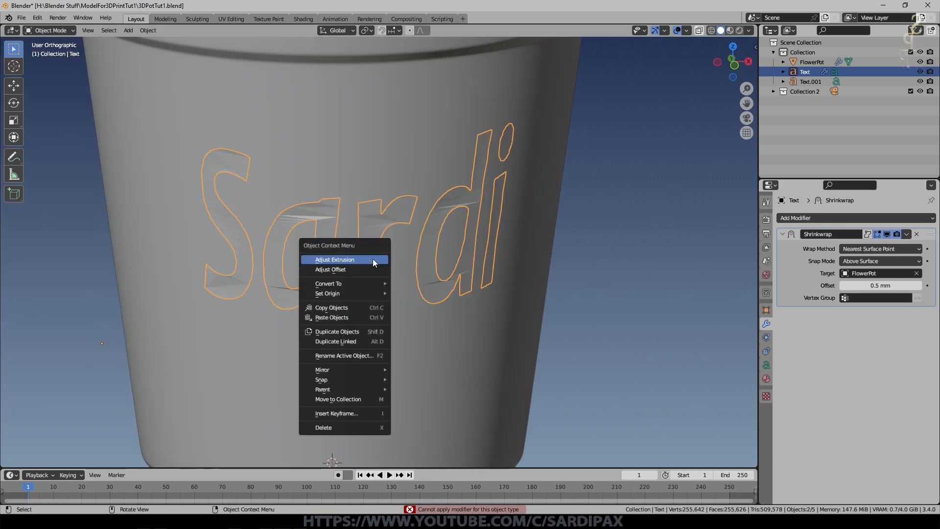
{"action": "mouse_move", "coordinate": [365, 282]}
{"action": "left_click", "coordinate": [427, 290]}
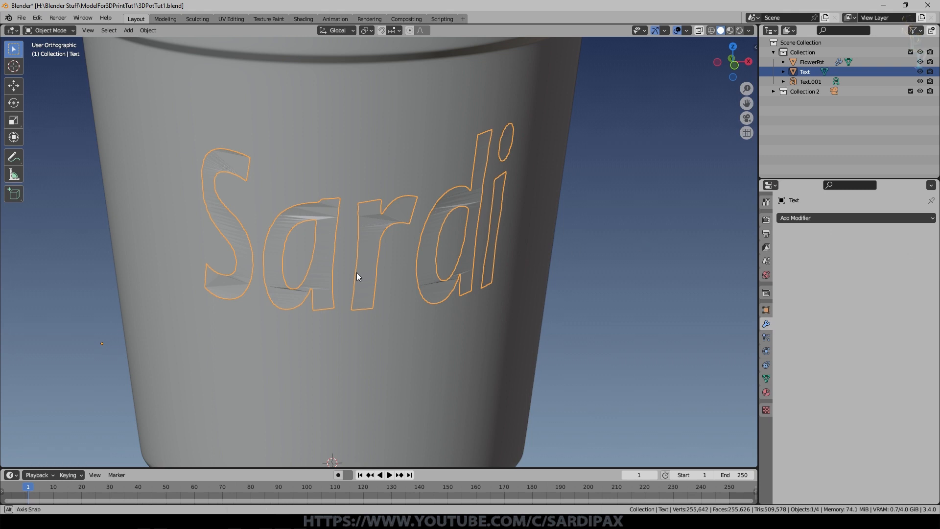
{"action": "middle_click_drag", "start_coordinate": [357, 272], "coordinate": [409, 269]}
{"action": "key", "text": "g"}
{"action": "right_click", "coordinate": [642, 252]}
{"action": "middle_click_drag", "start_coordinate": [641, 252], "coordinate": [315, 183]}
{"action": "middle_click_drag", "start_coordinate": [289, 263], "coordinate": [403, 264]}
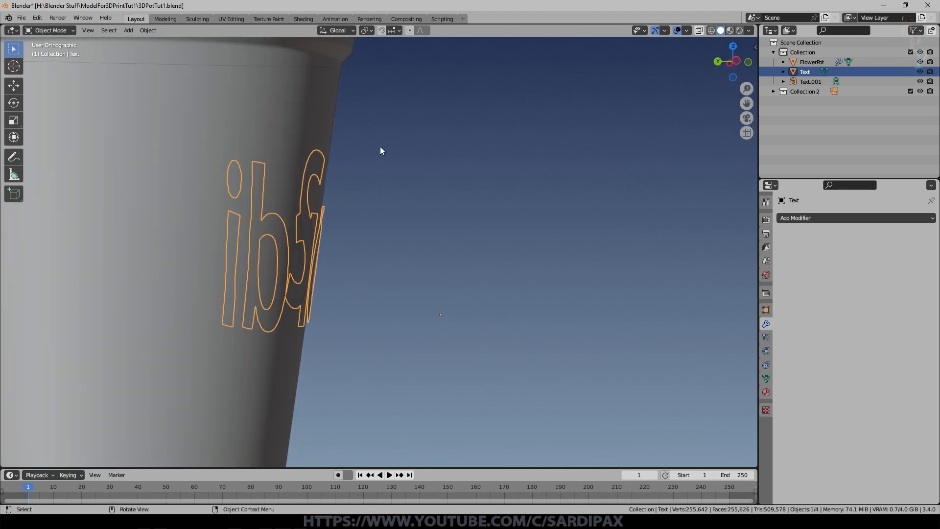
{"action": "middle_click_drag", "start_coordinate": [416, 318], "coordinate": [316, 298]}
Edit the text mesh in face selection and dissolve all linked faces of the letter S into a single face
{"action": "key", "text": "Tab"}
{"action": "middle_click_drag", "start_coordinate": [313, 174], "coordinate": [322, 184]}
{"action": "scroll", "coordinate": [323, 183], "scroll_direction": "up", "scroll_amount": 3}
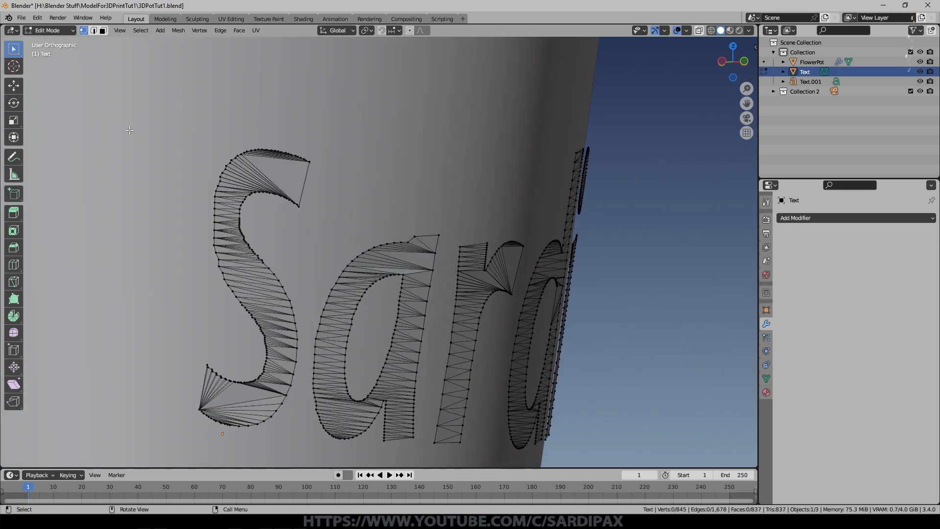
{"action": "left_click", "coordinate": [104, 32]}
{"action": "left_click", "coordinate": [257, 174]}
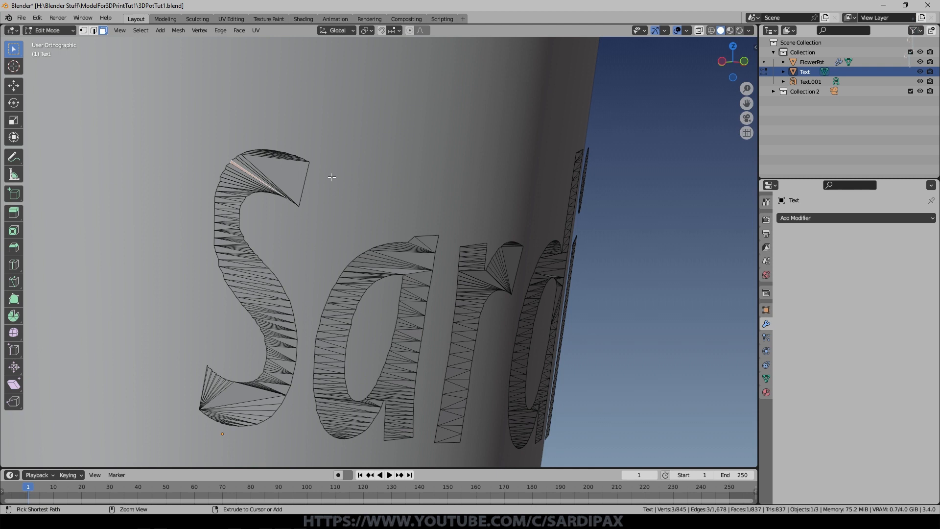
{"action": "key", "text": "ctrl+l"}
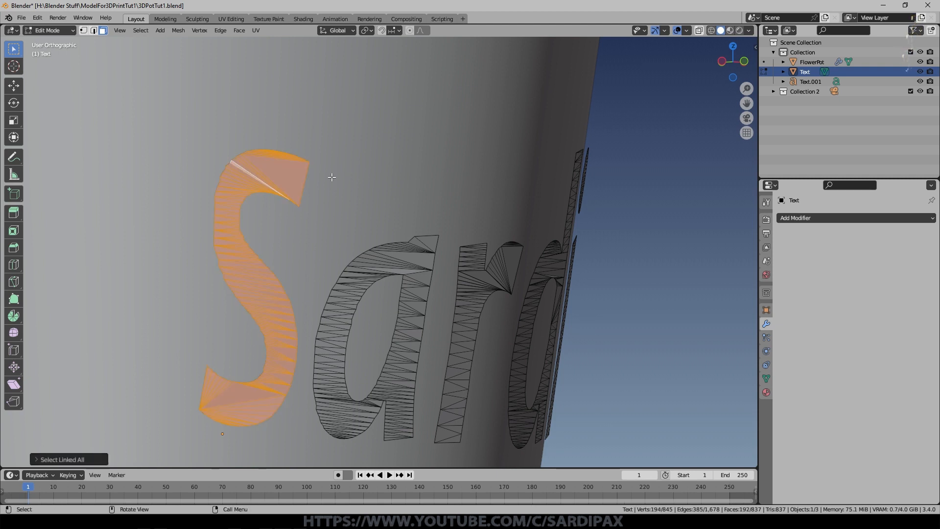
{"action": "key", "text": "x"}
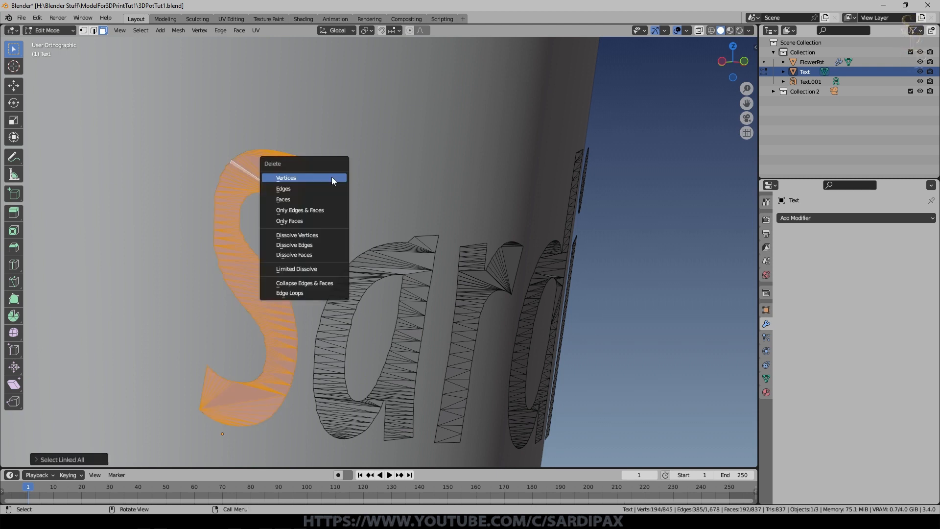
{"action": "left_click", "coordinate": [318, 254]}
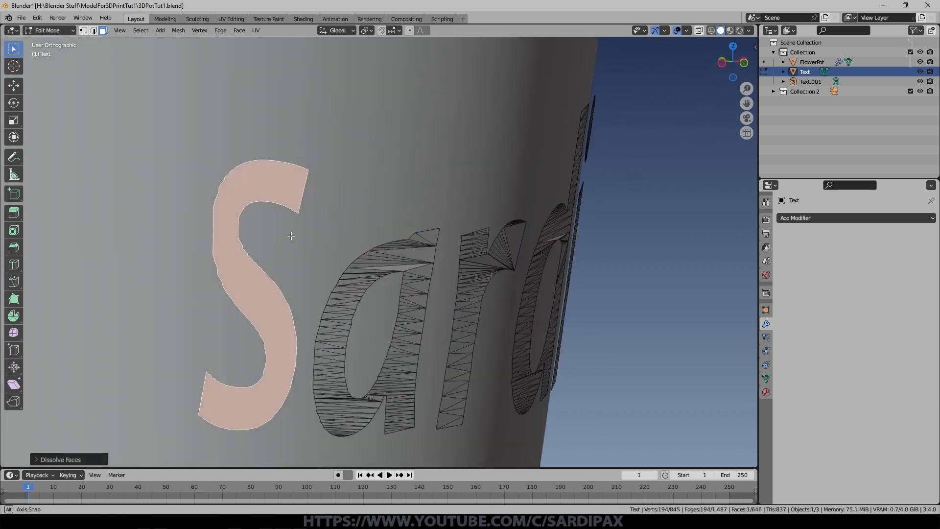
Try to dissolve all linked faces of the letter a into a single face
{"action": "key", "text": "Tab"}
{"action": "key", "text": "Tab"}
{"action": "middle_click_drag", "start_coordinate": [325, 225], "coordinate": [294, 248]}
{"action": "left_click", "coordinate": [432, 259]}
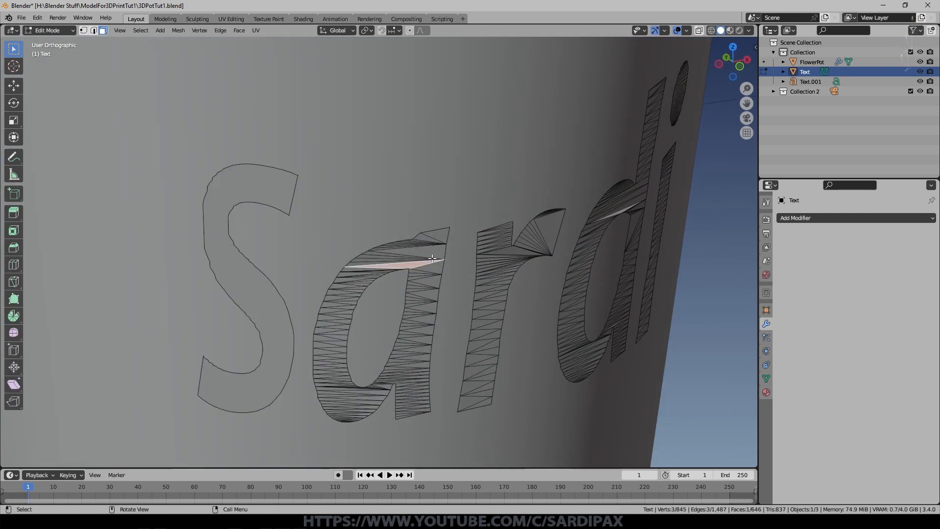
{"action": "key", "text": "ctrl+l"}
{"action": "key", "text": "x"}
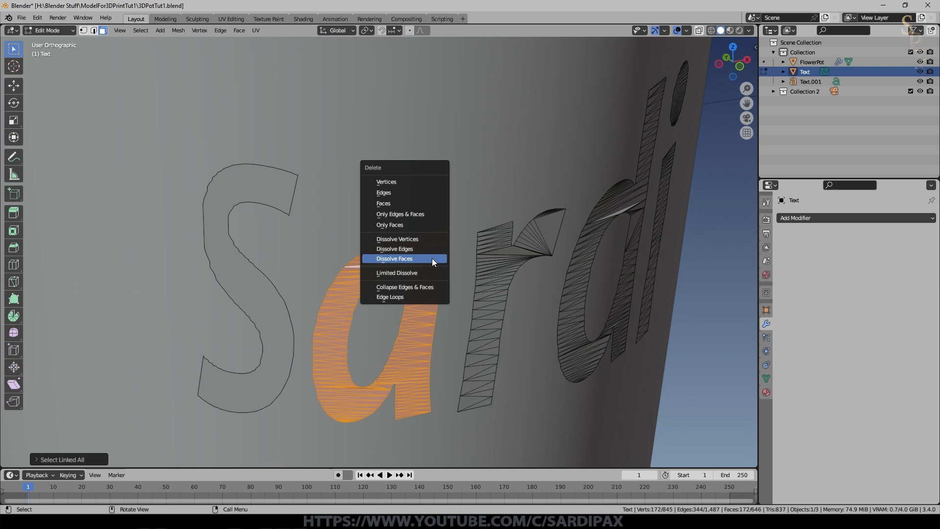
{"action": "left_click", "coordinate": [432, 257]}
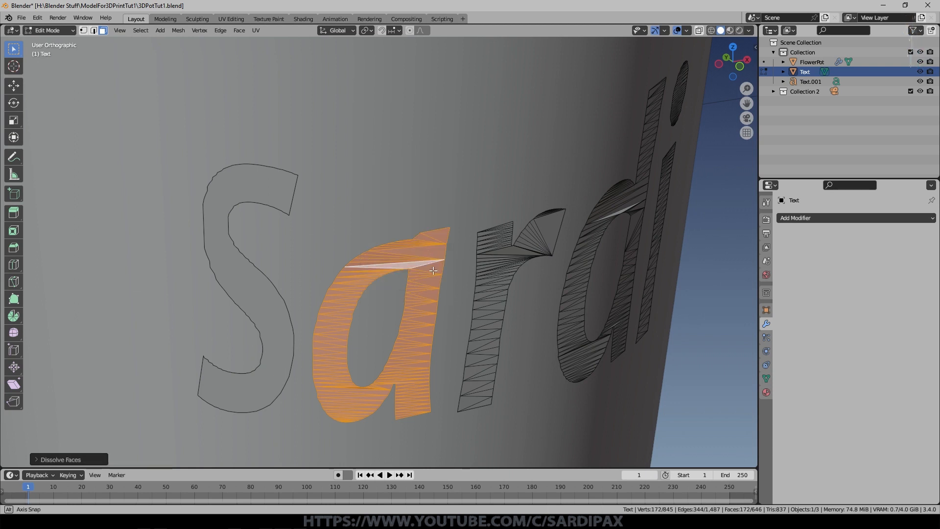
Dissolve all linked faces of the letter r into a single face
{"action": "middle_click_drag", "start_coordinate": [342, 357], "coordinate": [331, 370]}
{"action": "left_click", "coordinate": [491, 313]}
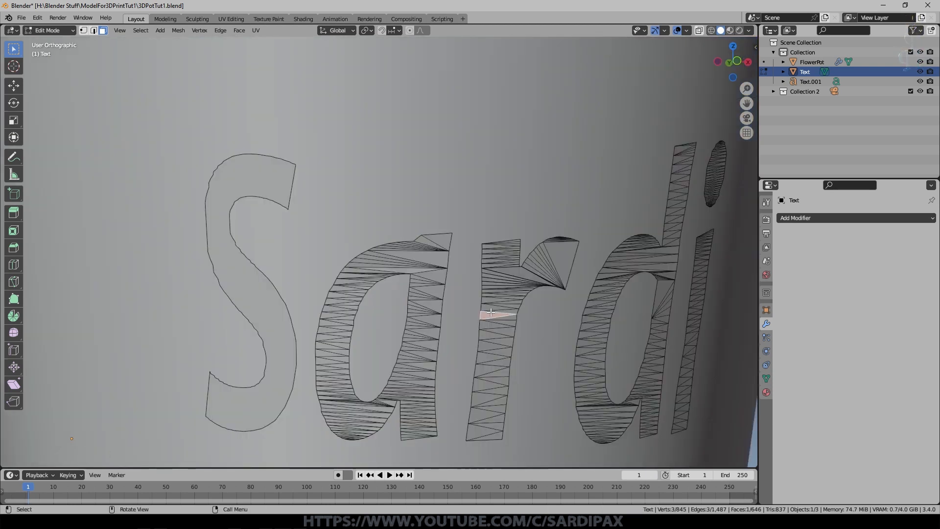
{"action": "key", "text": "ctrl+l"}
{"action": "key", "text": "x"}
{"action": "left_click", "coordinate": [517, 312]}
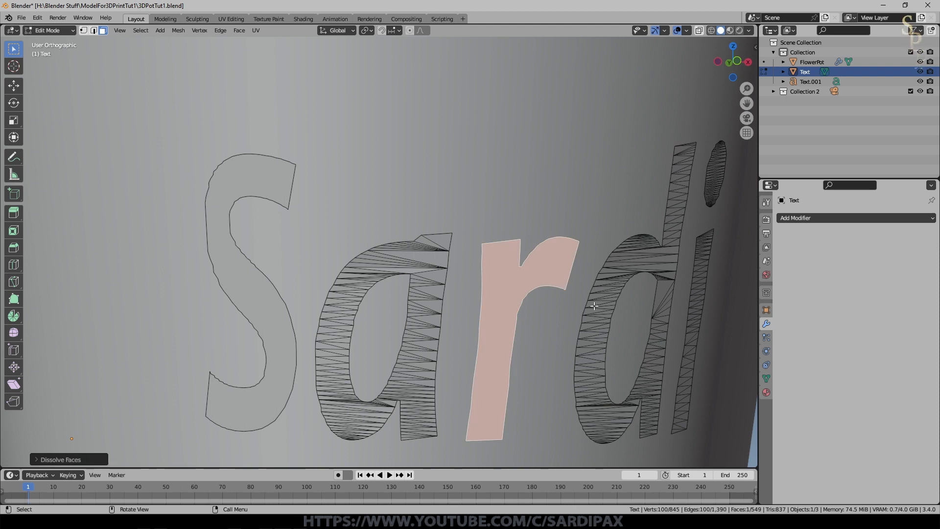
Try to dissolve the letter d's linked faces, and dissolve the faces of the i's dot and stem into one face each
{"action": "left_click", "coordinate": [597, 301]}
{"action": "key", "text": "ctrl+l"}
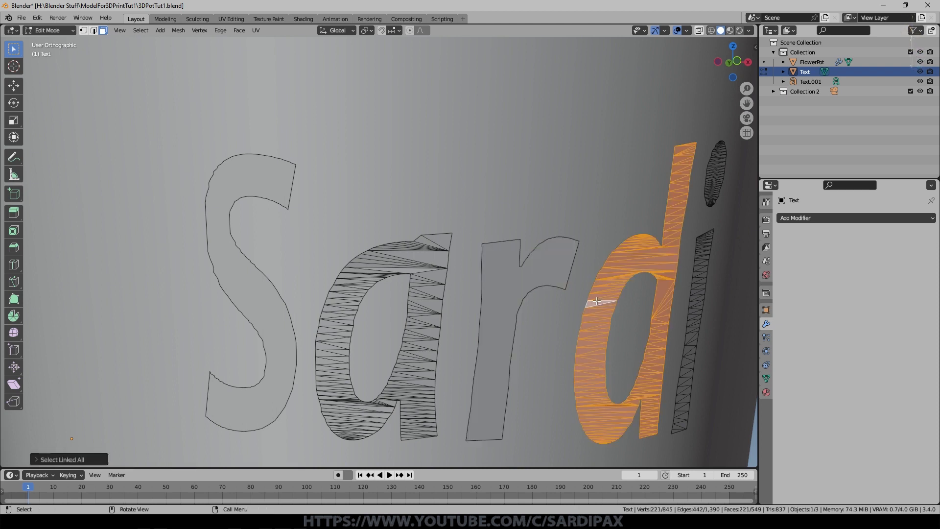
{"action": "key", "text": "x"}
{"action": "left_click", "coordinate": [596, 301]}
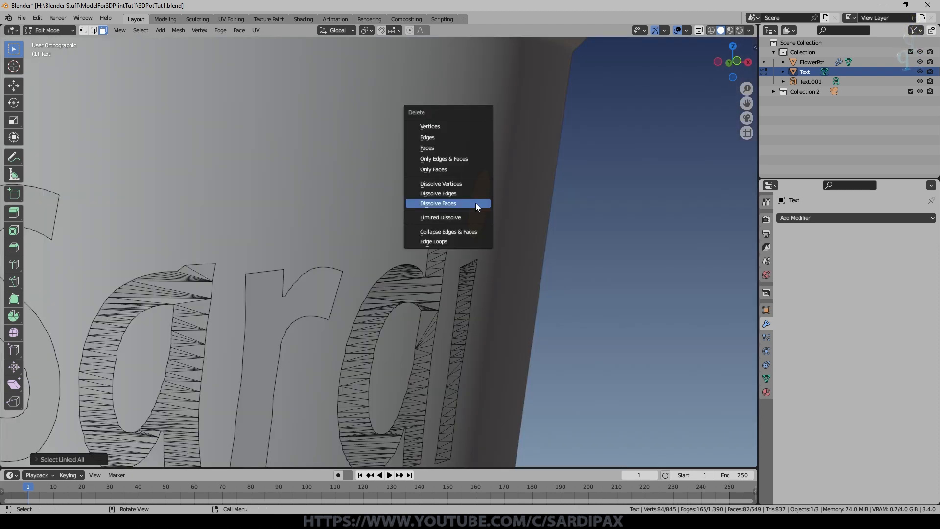
{"action": "left_click", "coordinate": [475, 202]}
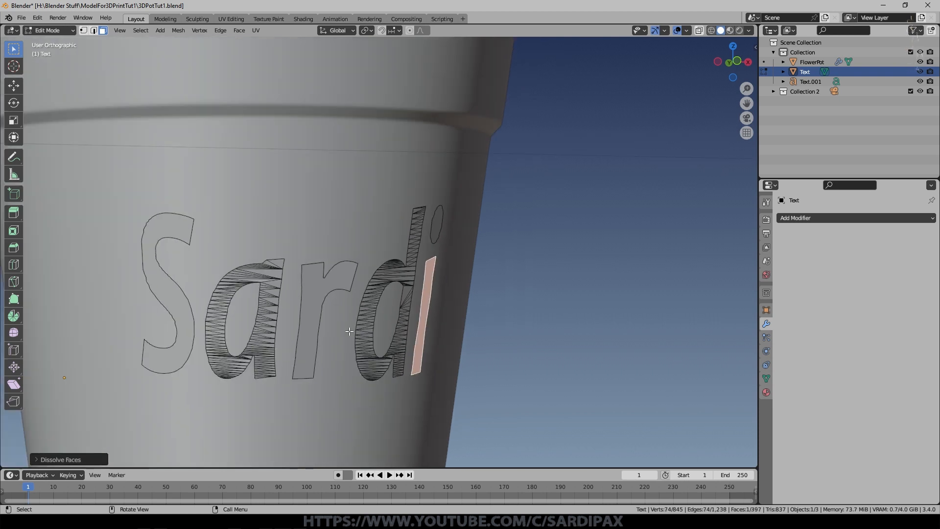
Cut the letter a with the Knife where the top of its bowl meets the stem, down to the inner opening
{"action": "middle_click_drag", "start_coordinate": [346, 329], "coordinate": [318, 373]}
{"action": "middle_click_drag", "start_coordinate": [274, 328], "coordinate": [373, 307], "text": "shift"}
{"action": "scroll", "coordinate": [373, 298], "scroll_direction": "up", "scroll_amount": 6}
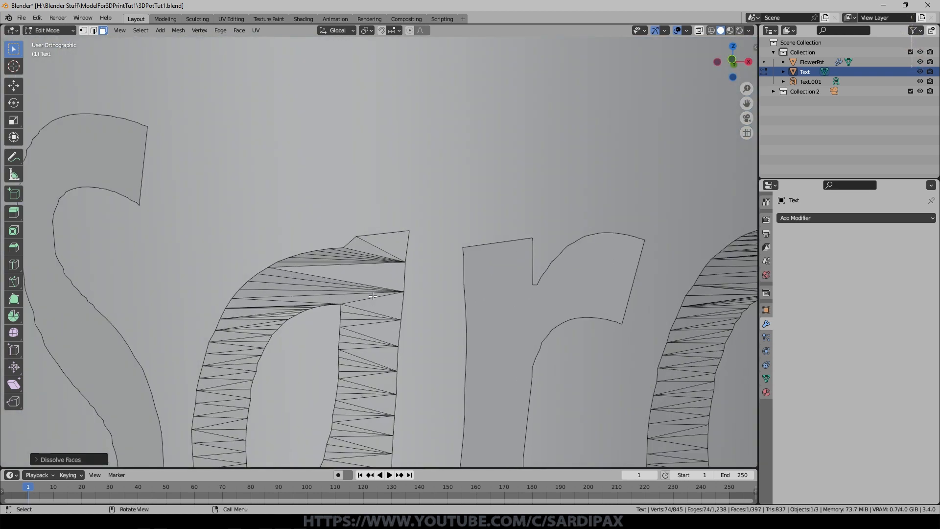
{"action": "key", "text": "k"}
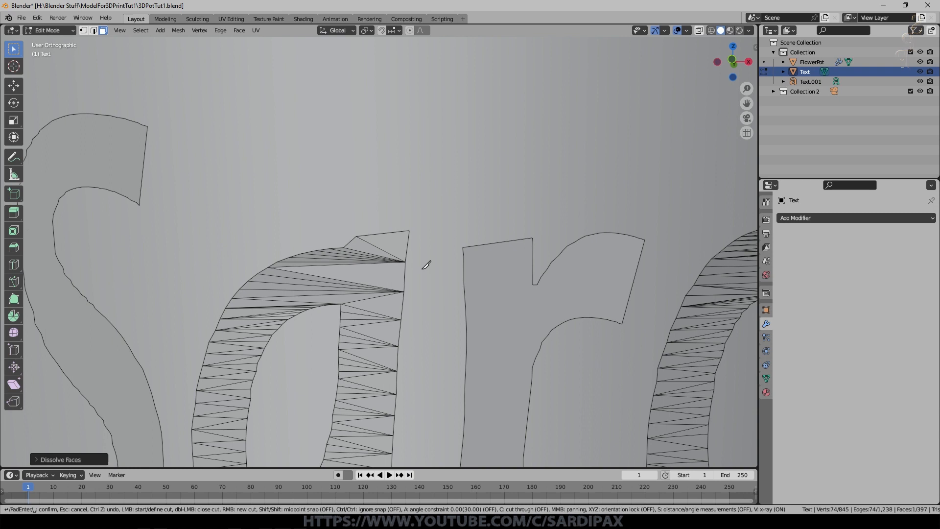
{"action": "left_click", "coordinate": [344, 247]}
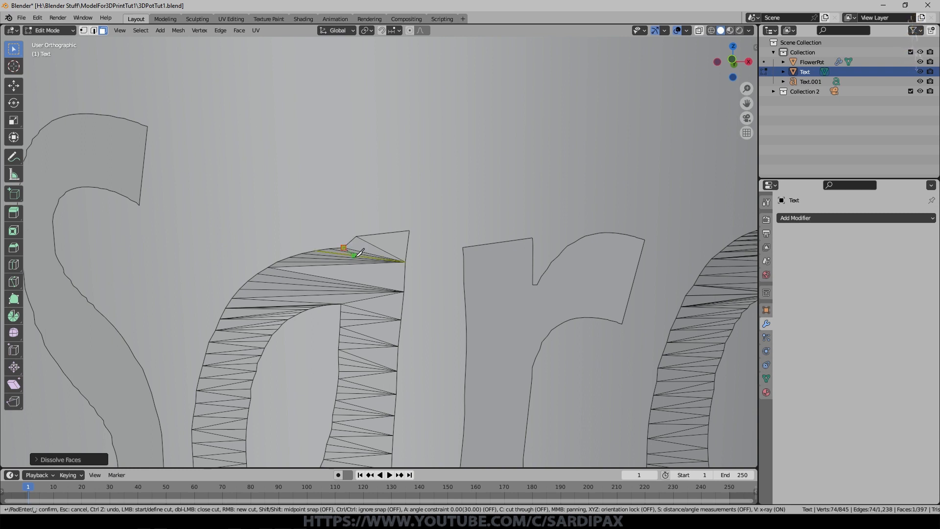
{"action": "left_click", "coordinate": [342, 303]}
{"action": "key", "text": "Return"}
Cut the letter a with the Knife at the lower junction between its bowl and stem
{"action": "middle_click_drag", "start_coordinate": [341, 304], "coordinate": [357, 150], "text": "shift"}
{"action": "key", "text": "k"}
{"action": "left_click", "coordinate": [344, 371]}
{"action": "left_click", "coordinate": [340, 306]}
{"action": "key", "text": "Return"}
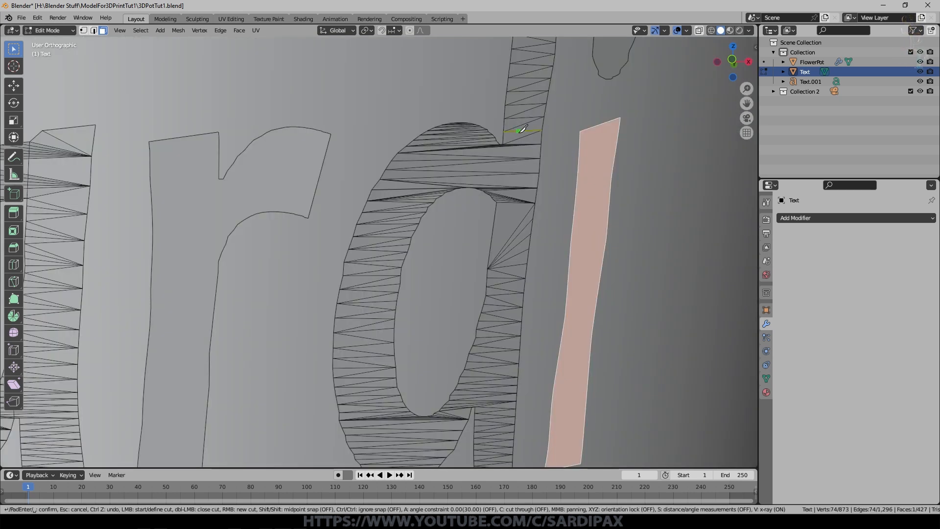
Cut the letter d with the Knife at the upper and lower junctions between its bowl and stem
{"action": "left_click", "coordinate": [503, 144]}
{"action": "left_click", "coordinate": [497, 201]}
{"action": "key", "text": "Return"}
{"action": "key", "text": "k"}
{"action": "left_click", "coordinate": [475, 406]}
{"action": "left_click", "coordinate": [472, 348]}
{"action": "key", "text": "Return"}
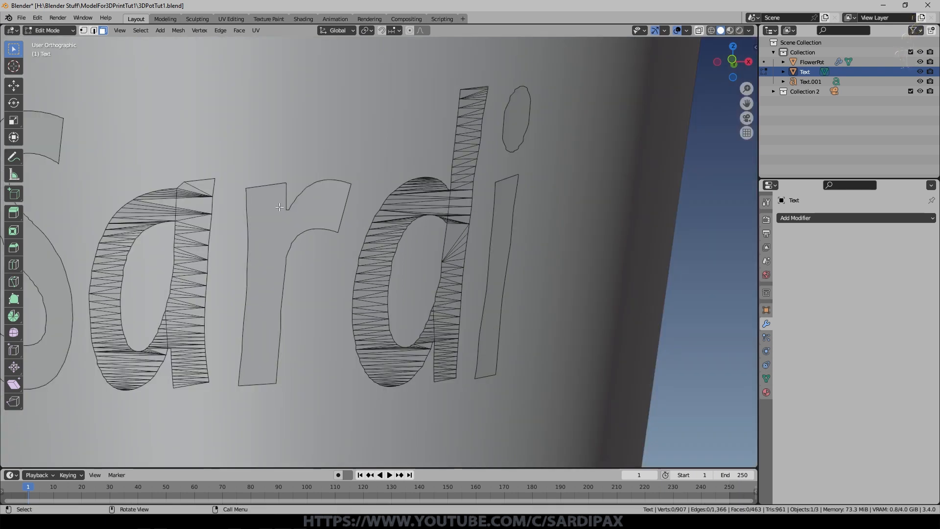
Select all faces of the letter a's bowl, including the missed sliver at its top, and dissolve them into one face
{"action": "key", "text": "c"}
{"action": "mouse_move", "coordinate": [143, 205]}
{"action": "left_mouse_down"}
{"action": "mouse_move", "coordinate": [106, 294]}
{"action": "mouse_move", "coordinate": [118, 345]}
{"action": "mouse_move", "coordinate": [135, 355]}
{"action": "mouse_move", "coordinate": [135, 327]}
{"action": "left_mouse_up"}
{"action": "key", "text": "Escape"}
{"action": "middle_click_drag", "start_coordinate": [176, 146], "coordinate": [351, 204], "text": "shift"}
{"action": "scroll", "coordinate": [341, 192], "scroll_direction": "up", "scroll_amount": 8}
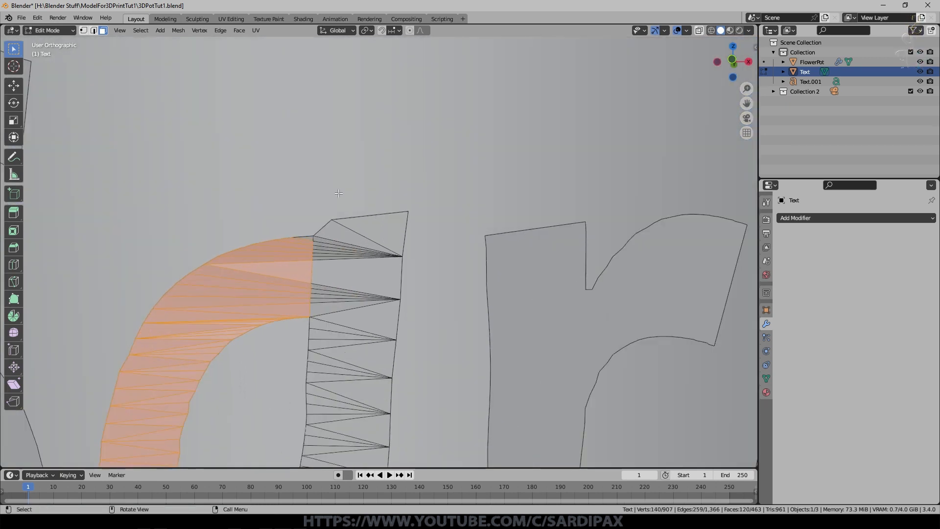
{"action": "left_click", "coordinate": [254, 229], "text": "shift"}
{"action": "scroll", "coordinate": [256, 230], "scroll_direction": "down", "scroll_amount": 5}
{"action": "middle_click_drag", "start_coordinate": [320, 345], "coordinate": [340, 190], "text": "shift"}
{"action": "scroll", "coordinate": [340, 191], "scroll_direction": "up", "scroll_amount": 3}
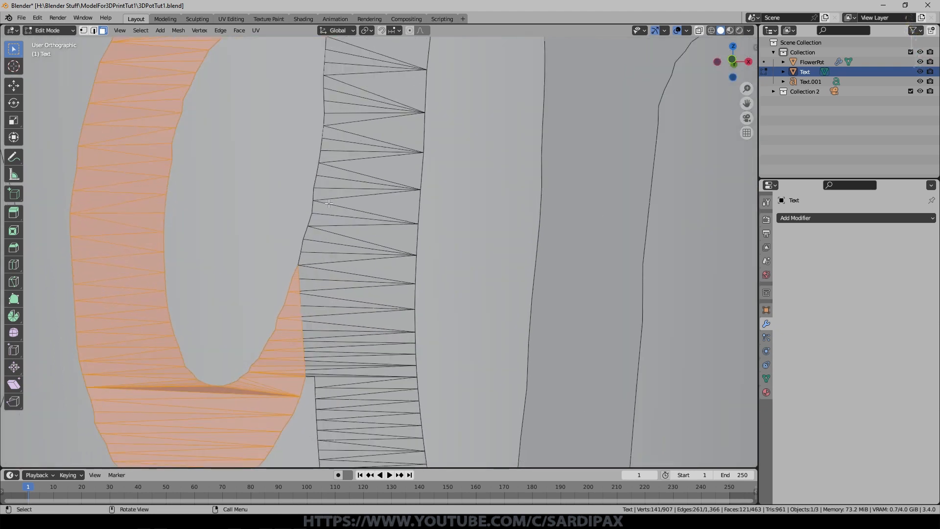
{"action": "scroll", "coordinate": [329, 204], "scroll_direction": "down", "scroll_amount": 4}
{"action": "key", "text": "x"}
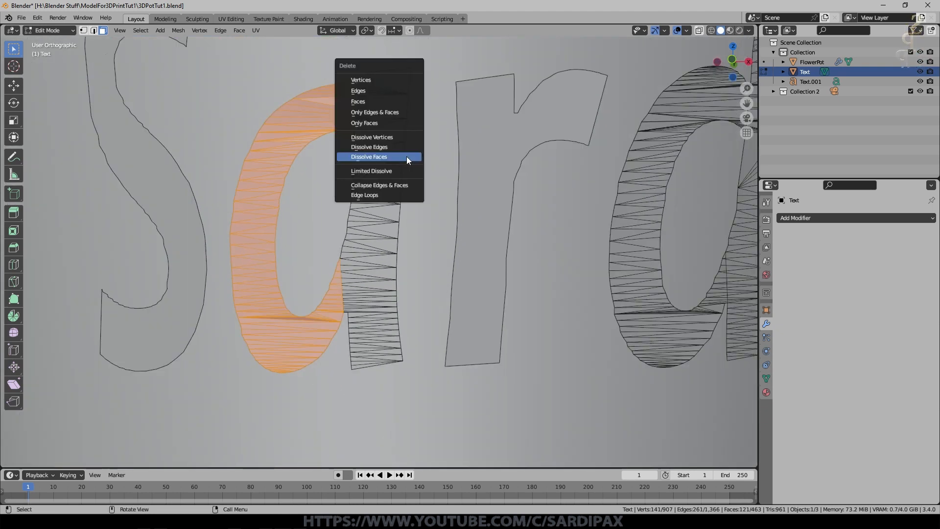
{"action": "left_click", "coordinate": [406, 156]}
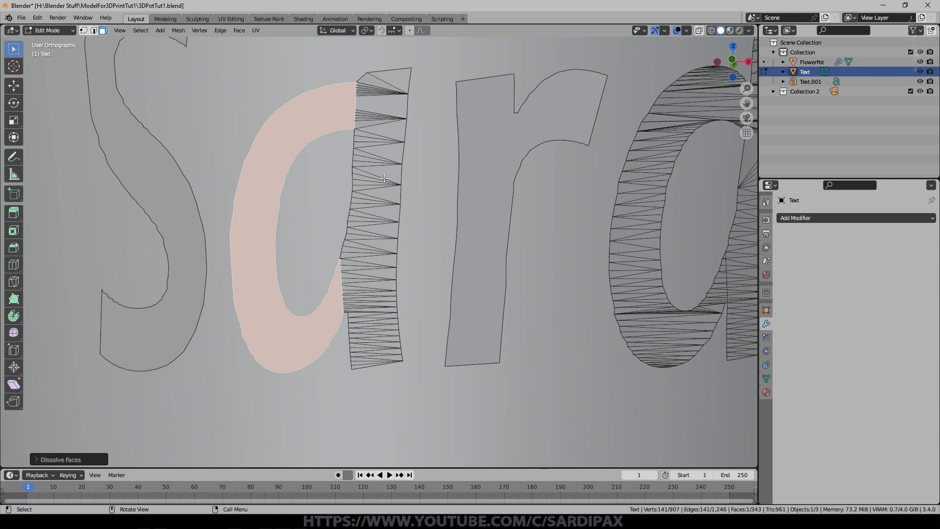
Select the faces of the letter a's stem and dissolve them into one face
{"action": "key", "text": "ctrl+z"}
{"action": "key", "text": "ctrl+z"}
{"action": "key", "text": "ctrl+z"}
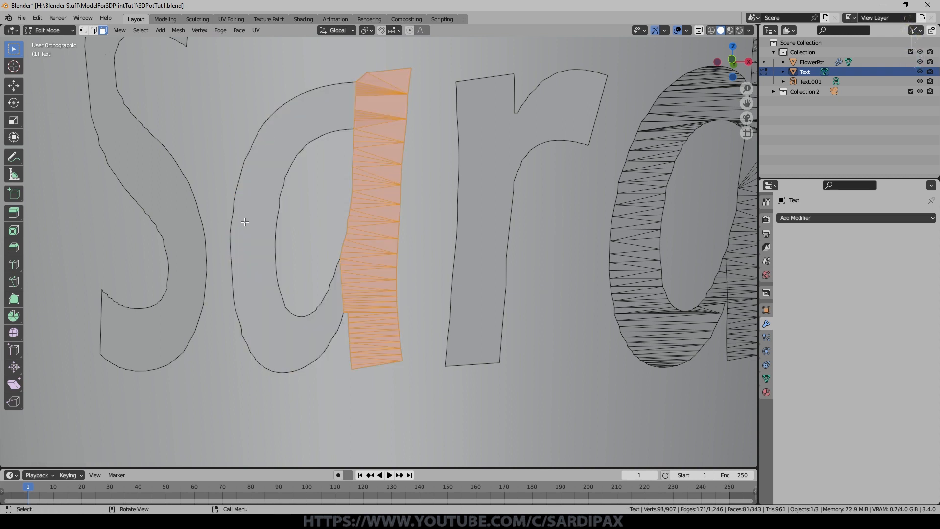
{"action": "key", "text": "x"}
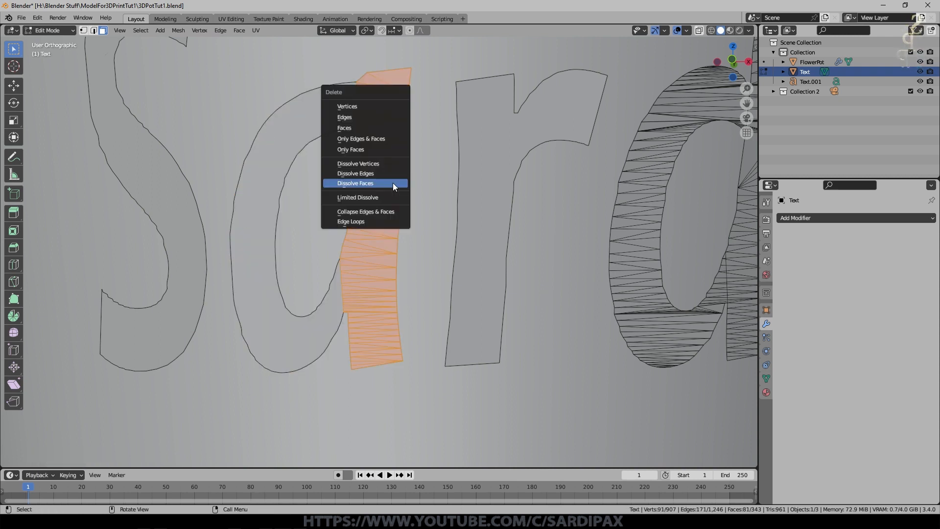
{"action": "left_click", "coordinate": [393, 183]}
Dissolve the faces of the letter d's bowl and of its stem into one face each
{"action": "middle_click_drag", "start_coordinate": [389, 185], "coordinate": [136, 237]}
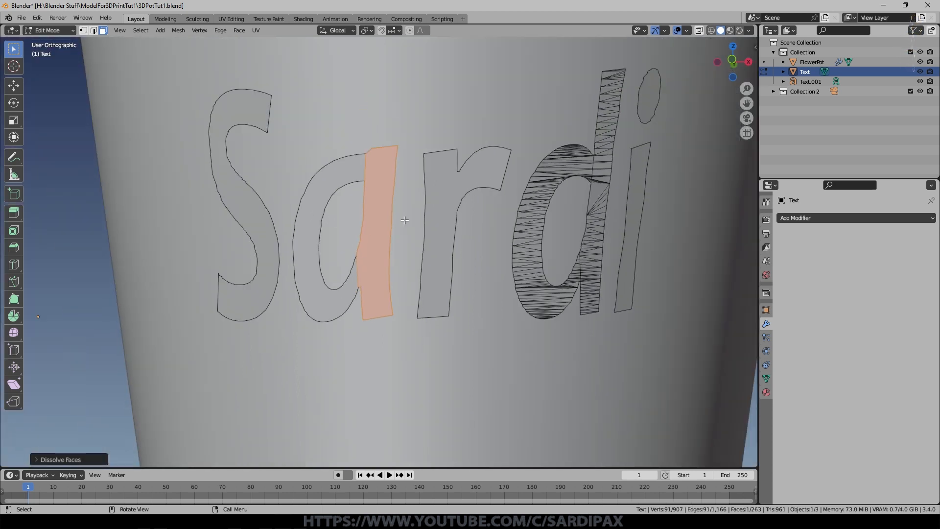
{"action": "left_click", "coordinate": [534, 203]}
{"action": "key", "text": "ctrl+l"}
{"action": "left_click", "coordinate": [602, 173], "text": "shift"}
{"action": "key", "text": "ctrl+l"}
{"action": "key", "text": "c"}
{"action": "mouse_move", "coordinate": [642, 63]}
{"action": "left_mouse_down", "text": "shift"}
{"action": "mouse_move", "coordinate": [618, 85]}
{"action": "mouse_move", "coordinate": [612, 113]}
{"action": "mouse_move", "coordinate": [627, 168]}
{"action": "mouse_move", "coordinate": [618, 248]}
{"action": "left_mouse_up", "text": "shift"}
{"action": "middle_click_drag", "start_coordinate": [650, 170], "coordinate": [479, 222], "text": "shift"}
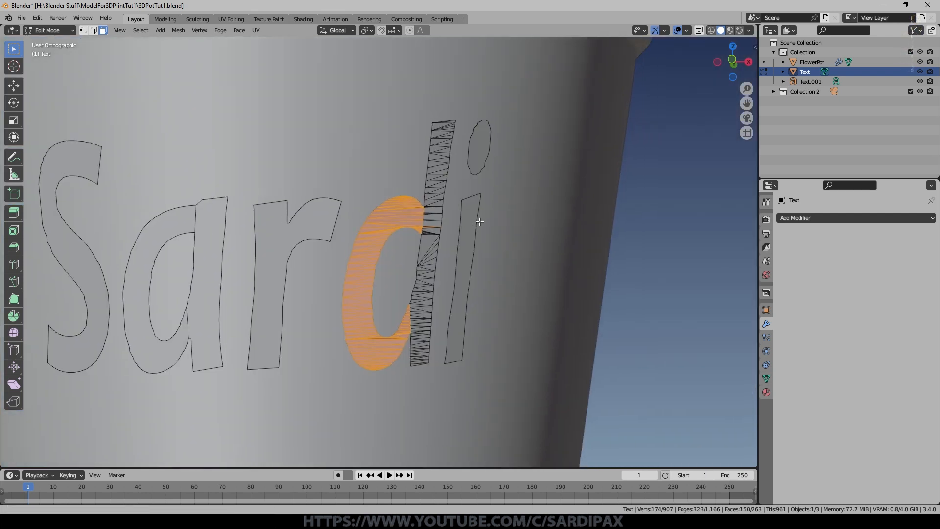
{"action": "scroll", "coordinate": [479, 222], "scroll_direction": "up", "scroll_amount": 8}
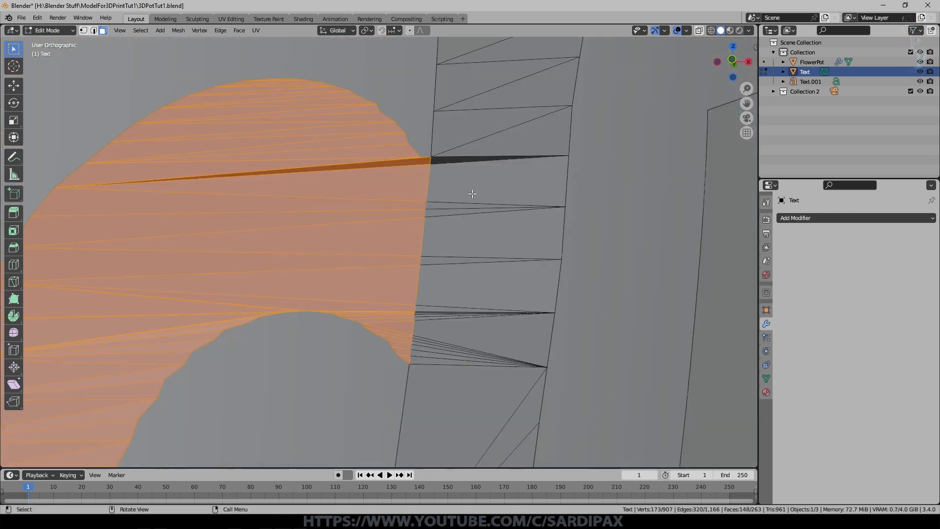
{"action": "key", "text": "x"}
{"action": "left_click", "coordinate": [472, 193]}
{"action": "scroll", "coordinate": [473, 190], "scroll_direction": "down", "scroll_amount": 3}
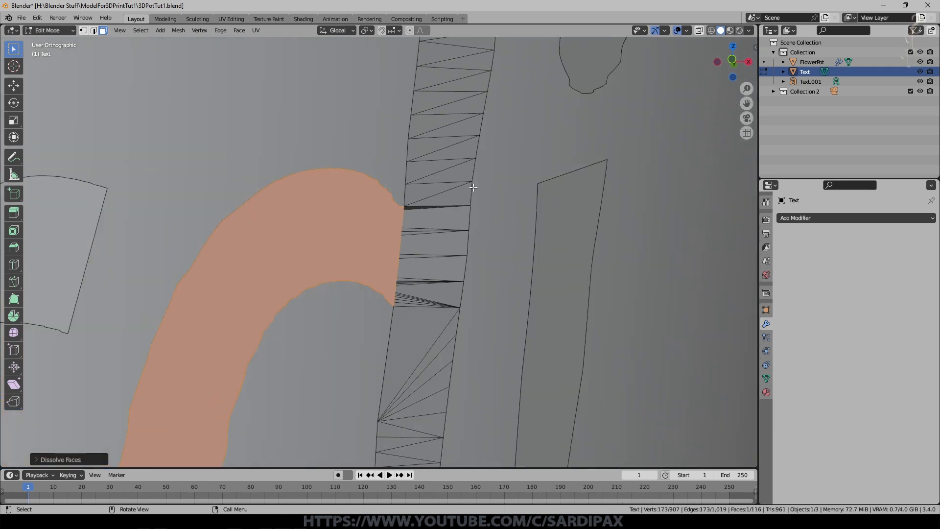
Select all letter faces and extrude them in place without any offset
{"action": "key", "text": "Tab"}
{"action": "scroll", "coordinate": [470, 181], "scroll_direction": "down", "scroll_amount": 6}
{"action": "middle_click_drag", "start_coordinate": [430, 184], "coordinate": [460, 212]}
{"action": "key", "text": "Tab"}
{"action": "key", "text": "a"}
{"action": "key", "text": "e"}
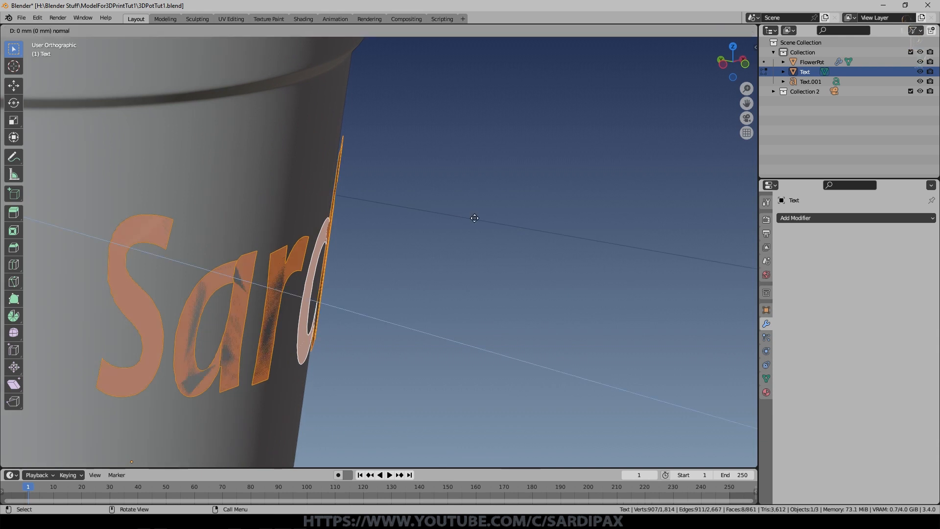
{"action": "right_click", "coordinate": [474, 218]}
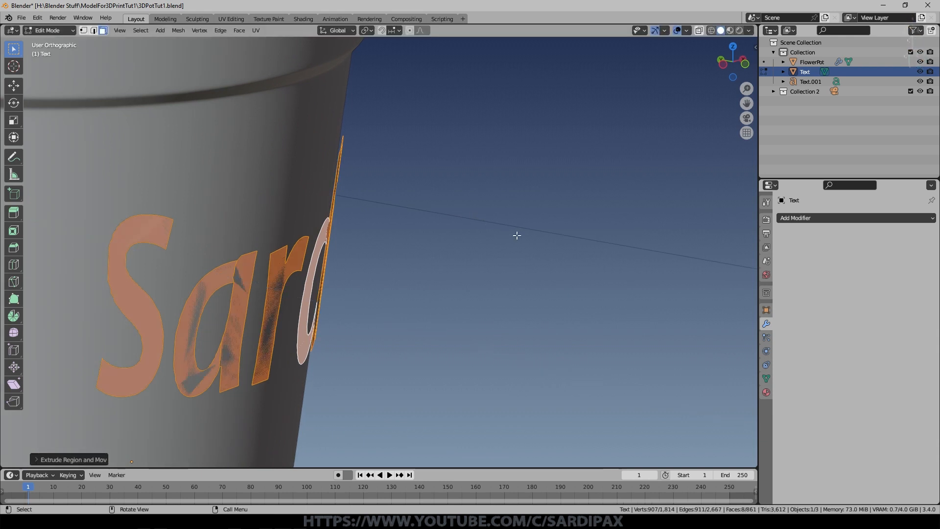
Scale the extruded faces slightly and shift them along the Y axis into the pot to give the letters thickness
{"action": "key", "text": "s"}
{"action": "left_click", "coordinate": [513, 235]}
{"action": "key", "text": "g"}
{"action": "key", "text": "y"}
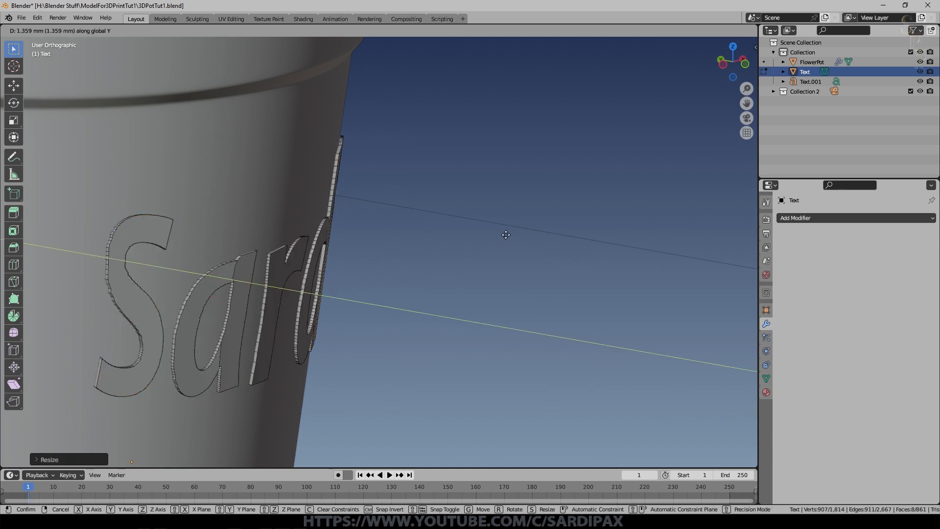
{"action": "left_click", "coordinate": [497, 234]}
Return to Object Mode and hide every object except the text mesh
{"action": "key", "text": "Tab"}
{"action": "key", "text": "shift+h"}
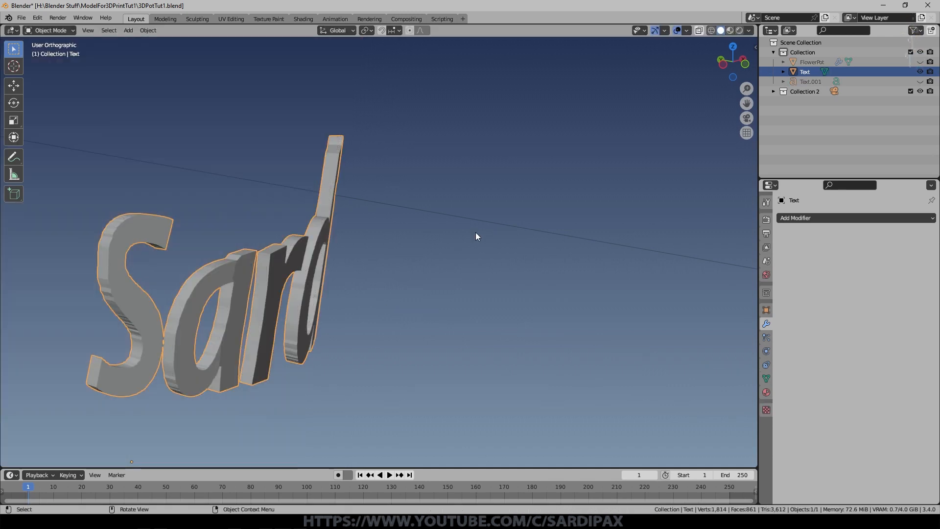
{"action": "middle_click_drag", "start_coordinate": [318, 261], "coordinate": [403, 244]}
Edit the text mesh in top view and scale its selected inner faces down slightly
{"action": "key", "text": "Tab"}
{"action": "key", "text": "KP_7"}
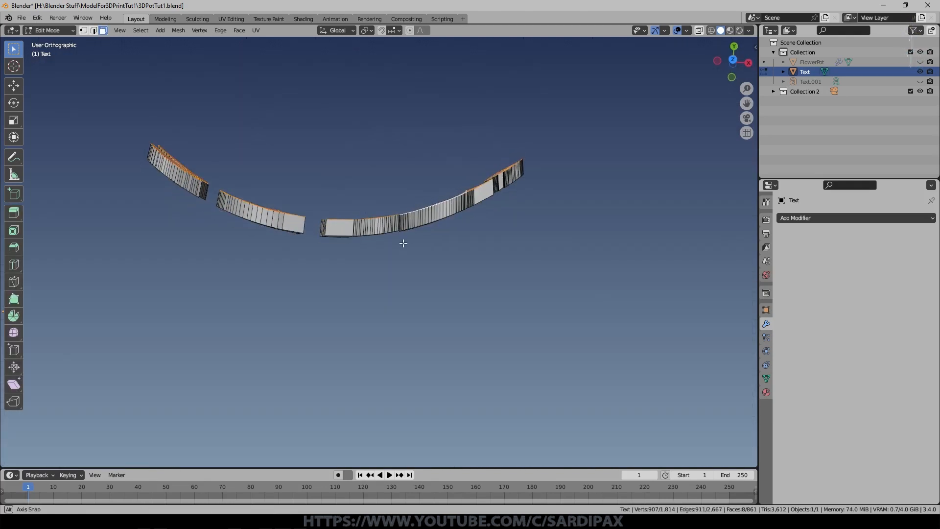
{"action": "key", "text": "s"}
{"action": "left_click", "coordinate": [618, 209]}
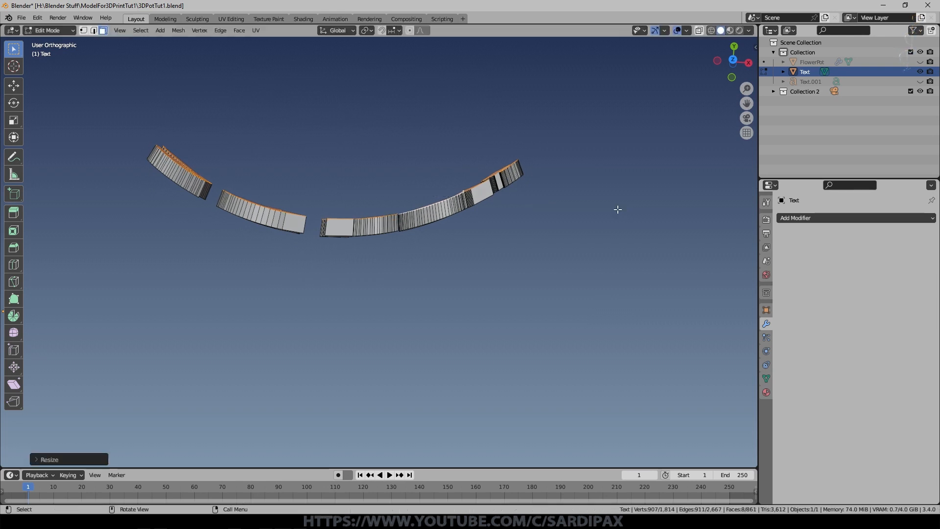
Return the text mesh to Object Mode and reveal all hidden objects
{"action": "middle_click_drag", "start_coordinate": [225, 217], "coordinate": [529, 139]}
{"action": "key", "text": "Tab"}
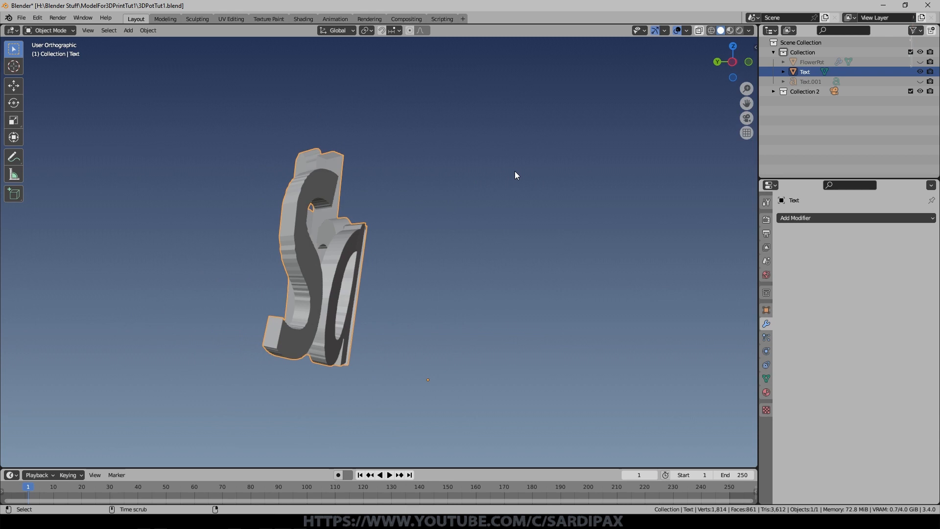
{"action": "key", "text": "alt+h"}
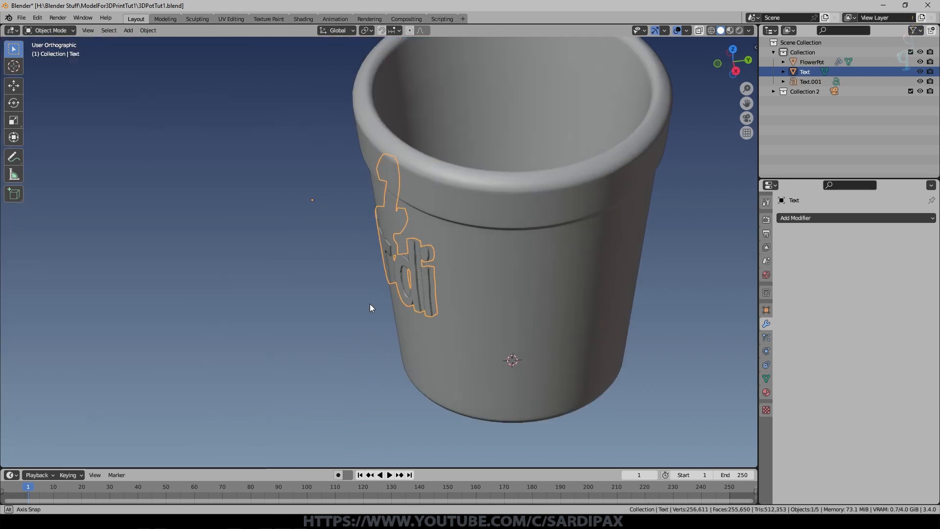
Inspect how deep the lettering sits in the pot wall in wireframe from several angles and return to solid shading
{"action": "key", "text": "z"}
{"action": "left_click", "coordinate": [360, 272]}
{"action": "middle_click_drag", "start_coordinate": [461, 251], "coordinate": [698, 221]}
{"action": "scroll", "coordinate": [493, 348], "scroll_direction": "up", "scroll_amount": 6}
{"action": "mouse_move", "coordinate": [492, 348]}
{"action": "middle_mouse_down"}
{"action": "mouse_move", "coordinate": [484, 332]}
{"action": "mouse_move", "coordinate": [492, 363]}
{"action": "middle_mouse_up"}
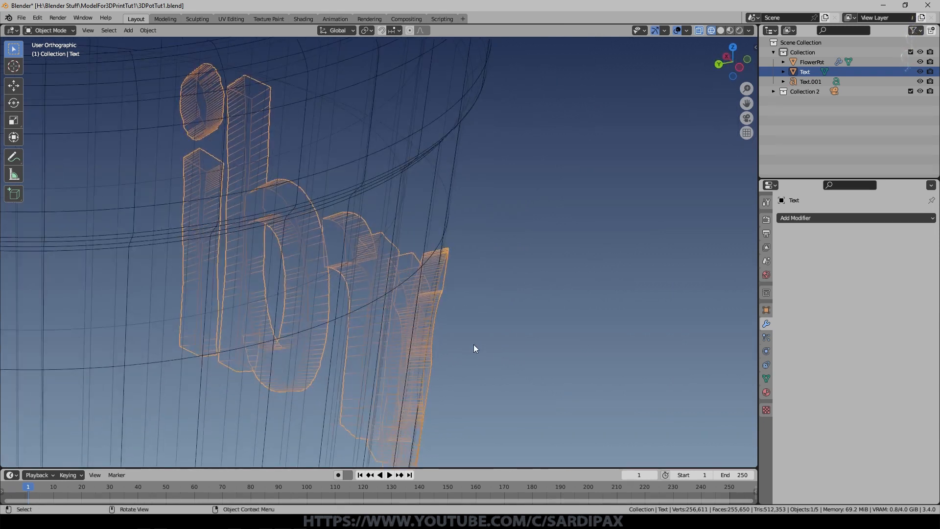
{"action": "key", "text": "Tab"}
{"action": "key", "text": "Tab"}
{"action": "key", "text": "Tab"}
{"action": "key", "text": "Tab"}
{"action": "middle_click_drag", "start_coordinate": [467, 160], "coordinate": [409, 178]}
{"action": "mouse_move", "coordinate": [431, 229]}
{"action": "middle_mouse_down"}
{"action": "mouse_move", "coordinate": [454, 177]}
{"action": "mouse_move", "coordinate": [304, 264]}
{"action": "mouse_move", "coordinate": [341, 341]}
{"action": "mouse_move", "coordinate": [333, 338]}
{"action": "mouse_move", "coordinate": [375, 345]}
{"action": "mouse_move", "coordinate": [377, 366]}
{"action": "mouse_move", "coordinate": [389, 335]}
{"action": "middle_mouse_up"}
{"action": "key", "text": "z"}
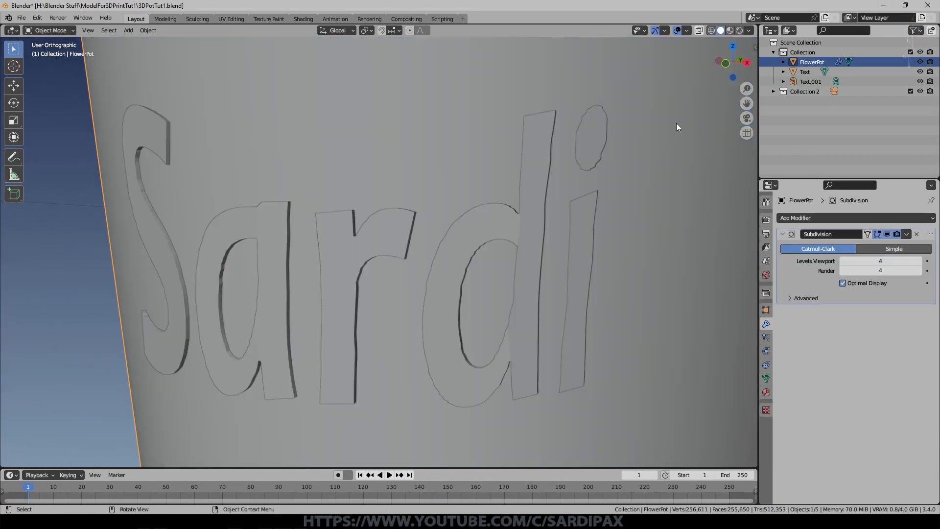
Enable the Face Orientation overlay and check the normals of the pot and the lettering
{"action": "key", "text": "n"}
{"action": "key", "text": "n"}
{"action": "middle_click_drag", "start_coordinate": [563, 181], "coordinate": [585, 186]}
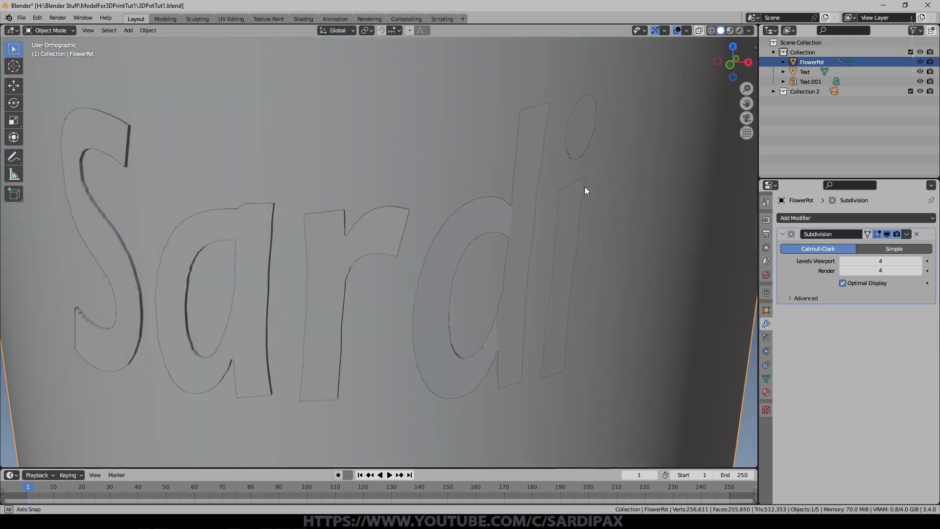
{"action": "left_click", "coordinate": [748, 30]}
{"action": "left_click", "coordinate": [693, 250]}
{"action": "middle_click_drag", "start_coordinate": [459, 200], "coordinate": [500, 195]}
{"action": "scroll", "coordinate": [368, 209], "scroll_direction": "down", "scroll_amount": 4}
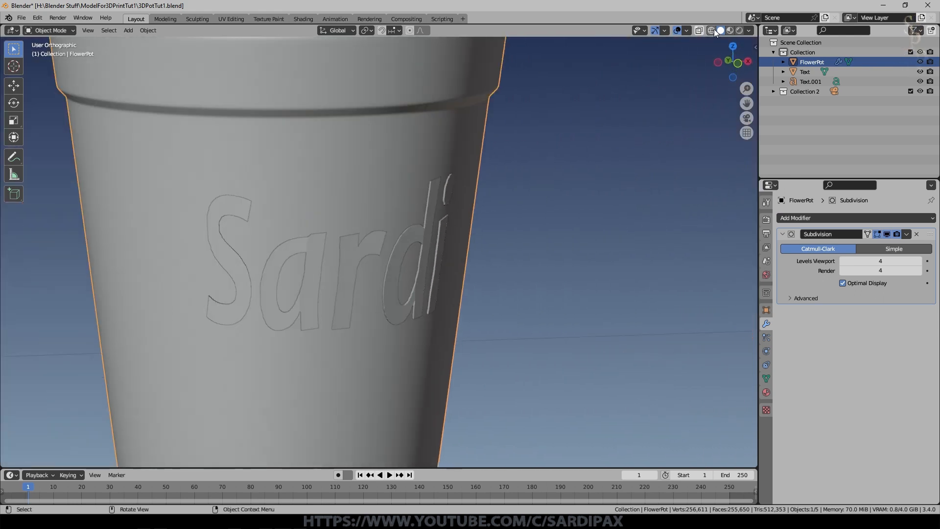
{"action": "left_click", "coordinate": [688, 30]}
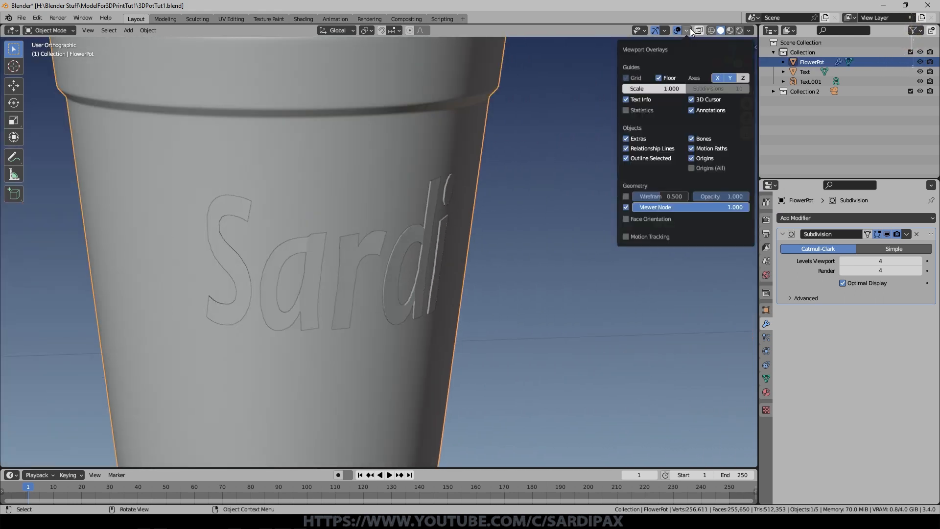
{"action": "left_click", "coordinate": [626, 218]}
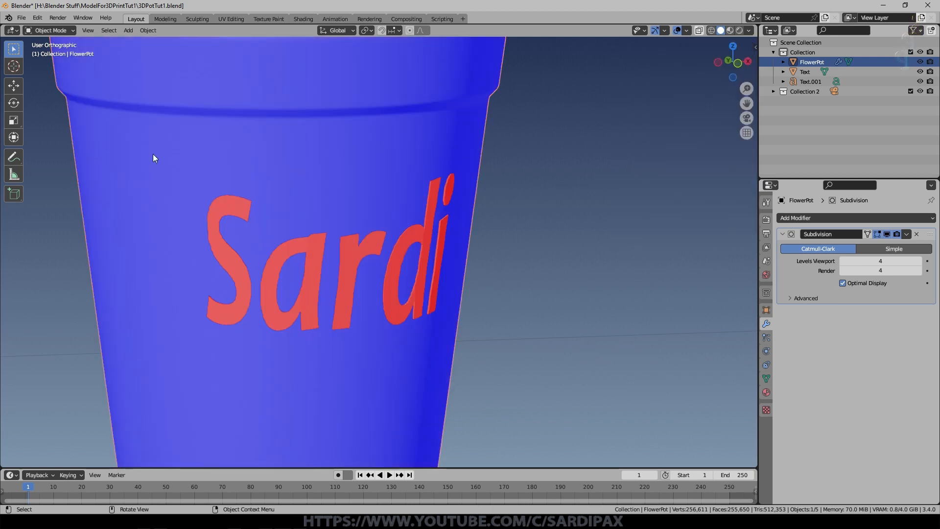
{"action": "scroll", "coordinate": [509, 97], "scroll_direction": "down", "scroll_amount": 3}
{"action": "middle_click_drag", "start_coordinate": [338, 161], "coordinate": [262, 149]}
{"action": "middle_click_drag", "start_coordinate": [336, 286], "coordinate": [330, 259]}
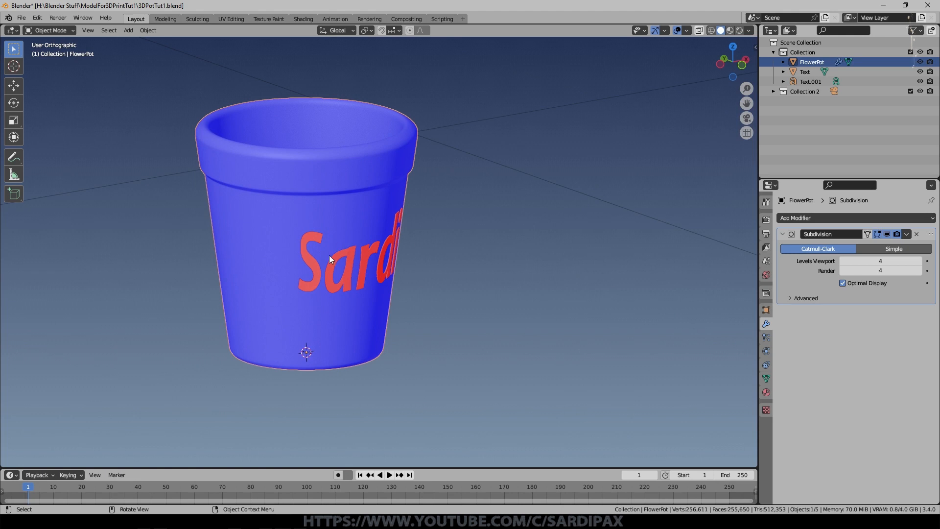
{"action": "scroll", "coordinate": [329, 255], "scroll_direction": "up", "scroll_amount": 5}
Select the whole text mesh in Edit Mode and recalculate its normals to point outside
{"action": "left_click", "coordinate": [360, 246]}
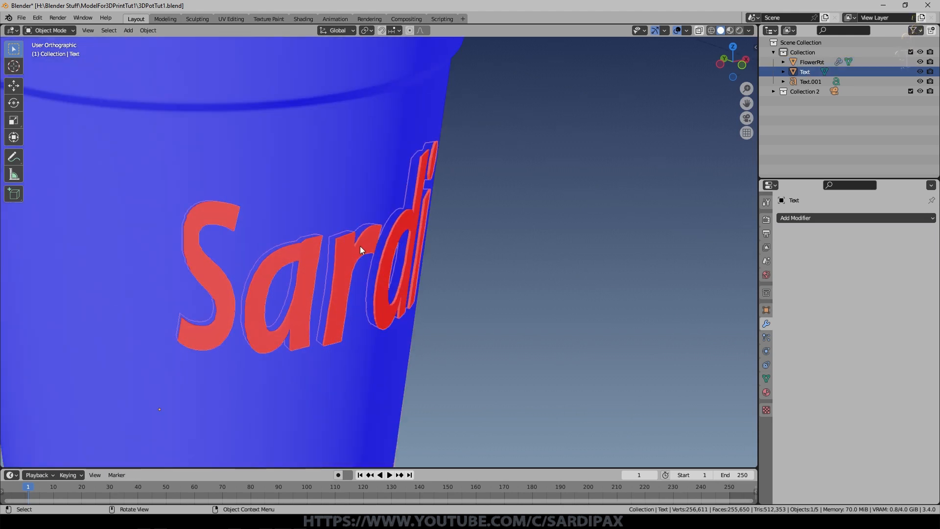
{"action": "middle_click_drag", "start_coordinate": [360, 234], "coordinate": [386, 246]}
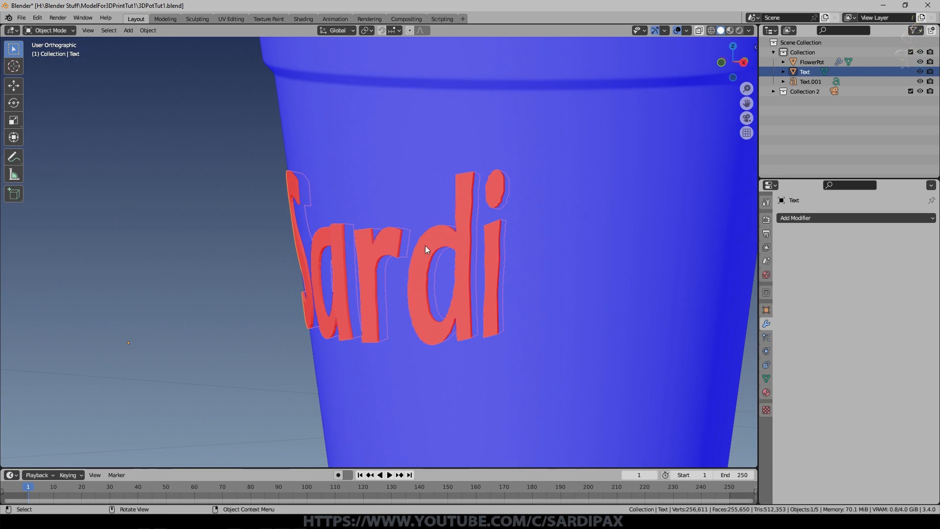
{"action": "key", "text": "Tab"}
{"action": "key", "text": "1"}
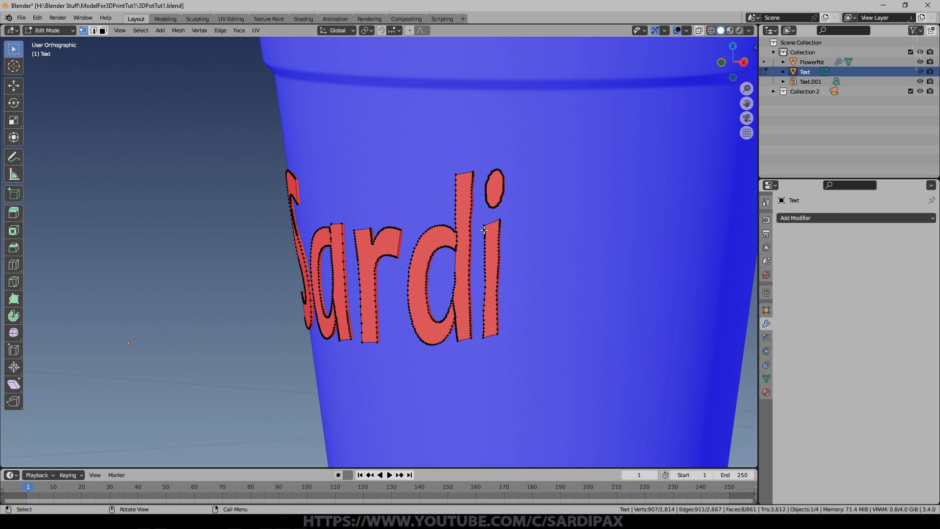
{"action": "key", "text": "a"}
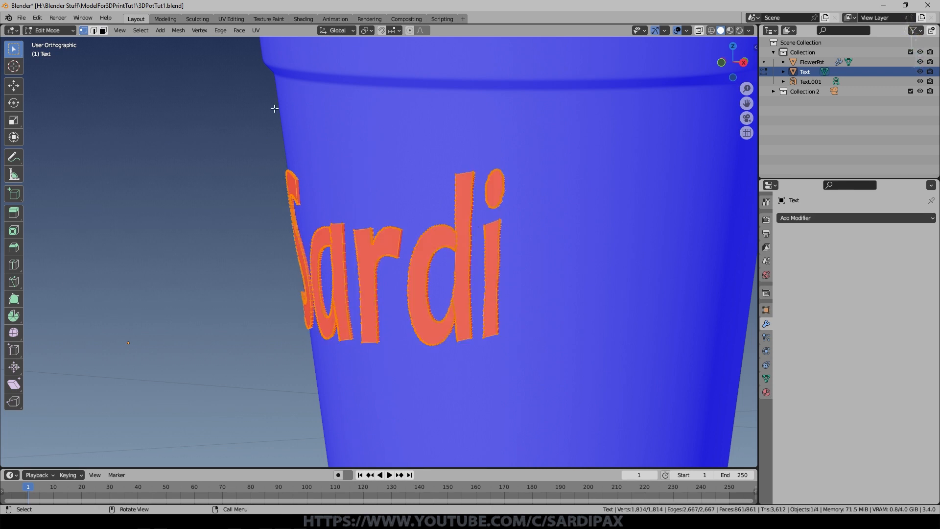
{"action": "left_click", "coordinate": [178, 31]}
{"action": "mouse_move", "coordinate": [213, 216]}
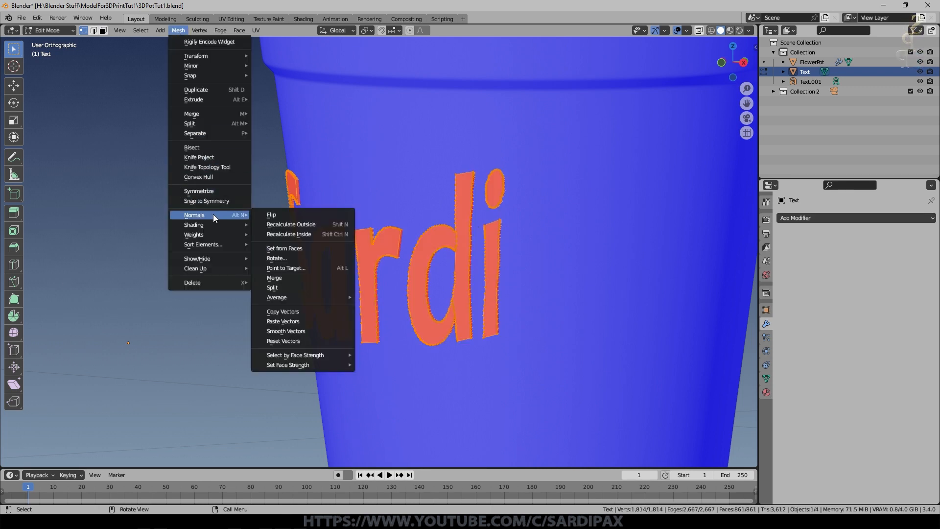
{"action": "left_click", "coordinate": [277, 225]}
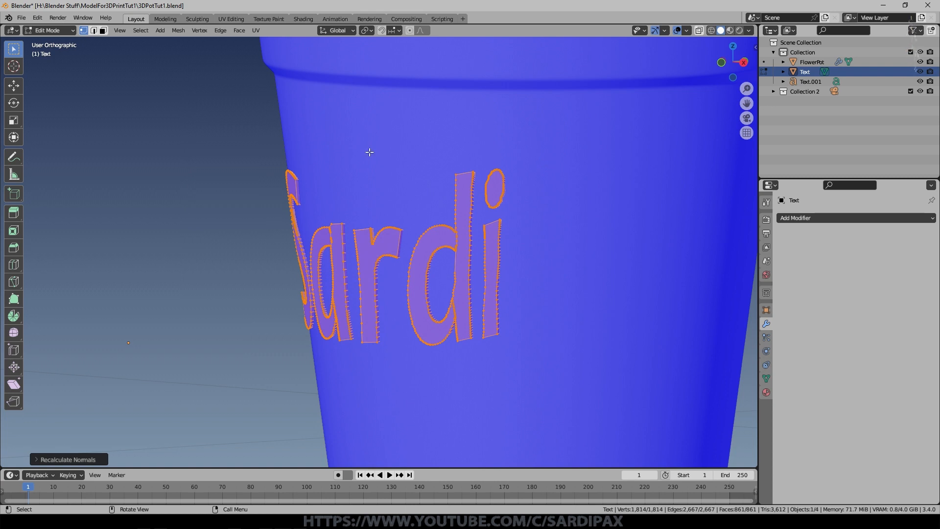
{"action": "middle_click_drag", "start_coordinate": [367, 176], "coordinate": [486, 200]}
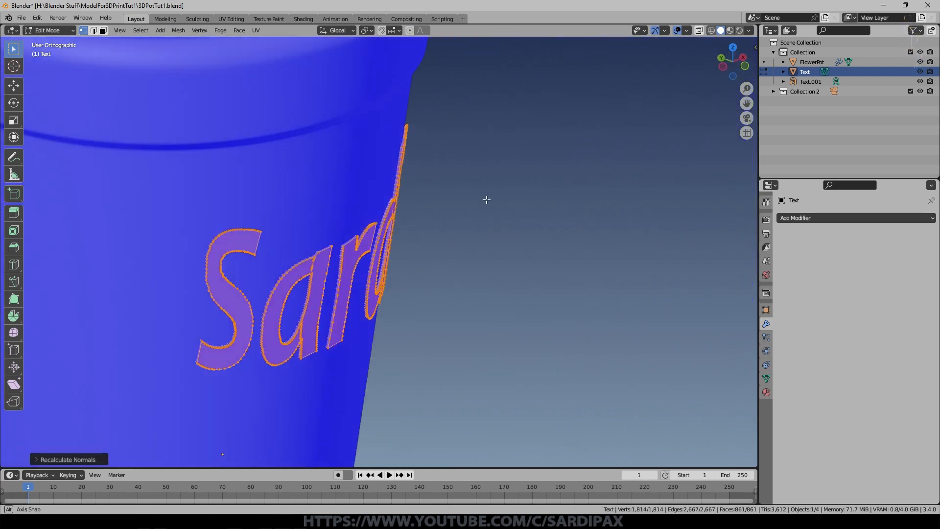
Return to Object Mode and switch off the Face Orientation overlay, keeping the text mesh selected
{"action": "key", "text": "Tab"}
{"action": "left_click", "coordinate": [335, 174]}
{"action": "key", "text": "h"}
{"action": "mouse_move", "coordinate": [312, 203]}
{"action": "middle_mouse_down"}
{"action": "mouse_move", "coordinate": [420, 203]}
{"action": "mouse_move", "coordinate": [433, 132]}
{"action": "mouse_move", "coordinate": [414, 113]}
{"action": "mouse_move", "coordinate": [321, 169]}
{"action": "mouse_move", "coordinate": [303, 208]}
{"action": "mouse_move", "coordinate": [313, 207]}
{"action": "middle_mouse_up"}
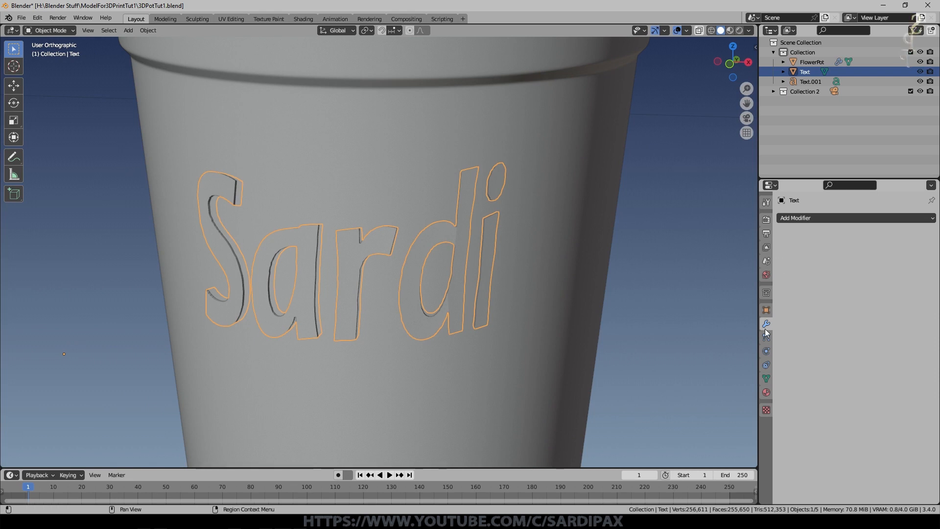
Give the text mesh a new material and set its viewport display color to bright green
{"action": "left_click", "coordinate": [766, 392]}
{"action": "left_click", "coordinate": [784, 259]}
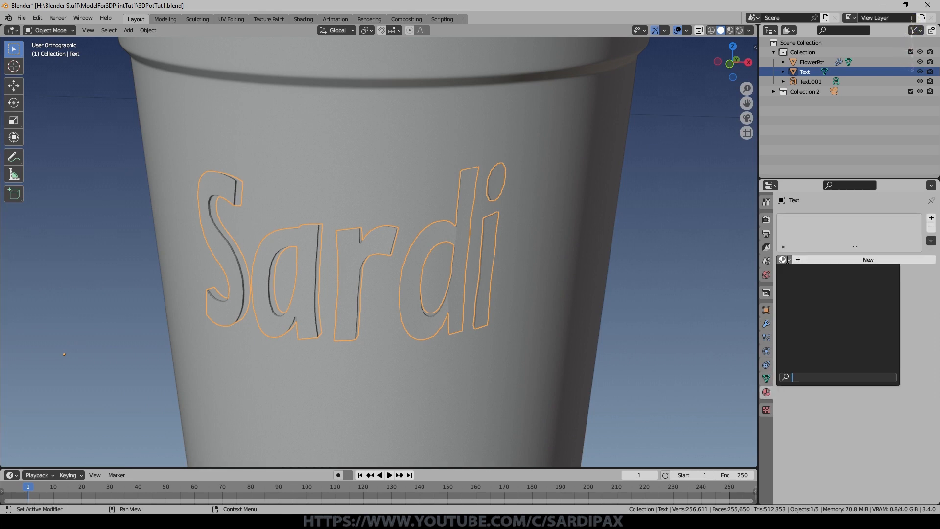
{"action": "left_click", "coordinate": [868, 259]}
{"action": "scroll", "coordinate": [803, 382], "scroll_direction": "down", "scroll_amount": 10}
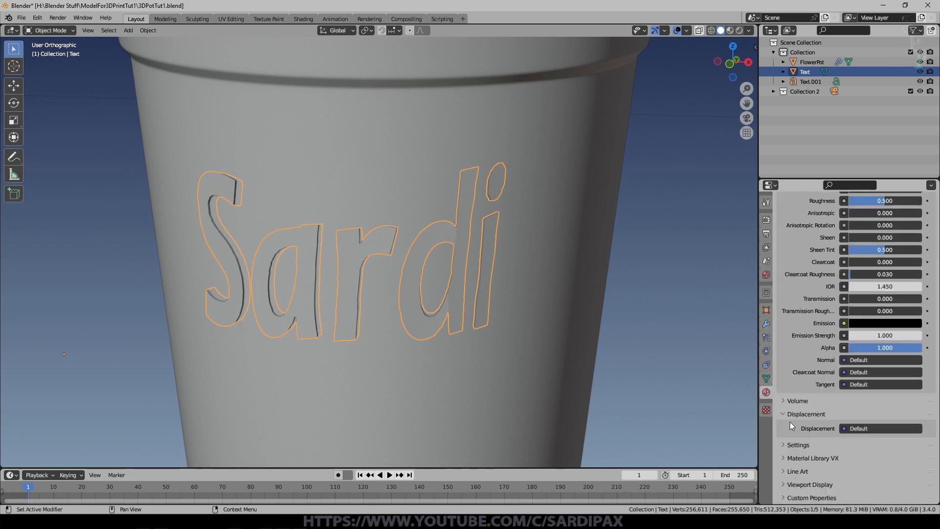
{"action": "left_click", "coordinate": [791, 484]}
{"action": "scroll", "coordinate": [832, 431], "scroll_direction": "down", "scroll_amount": 3}
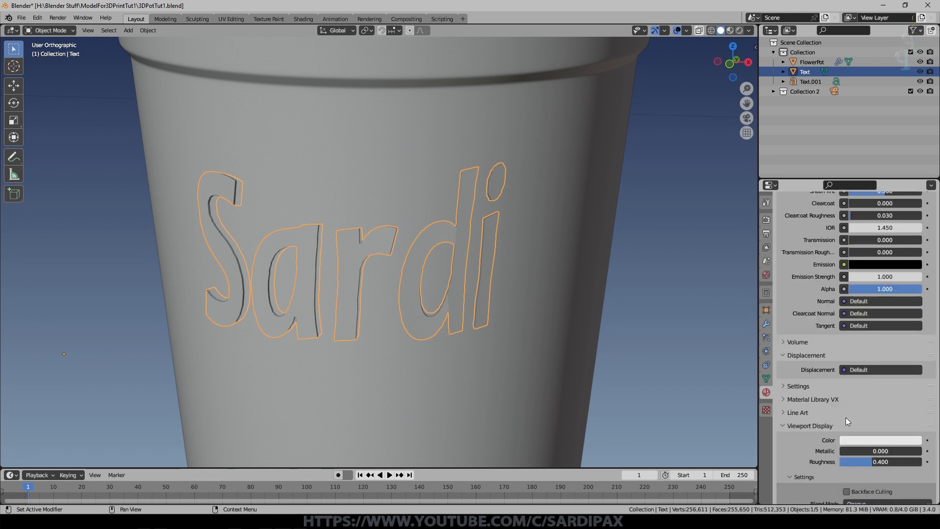
{"action": "left_click", "coordinate": [870, 439]}
{"action": "left_click", "coordinate": [842, 355]}
{"action": "middle_click_drag", "start_coordinate": [315, 384], "coordinate": [483, 391]}
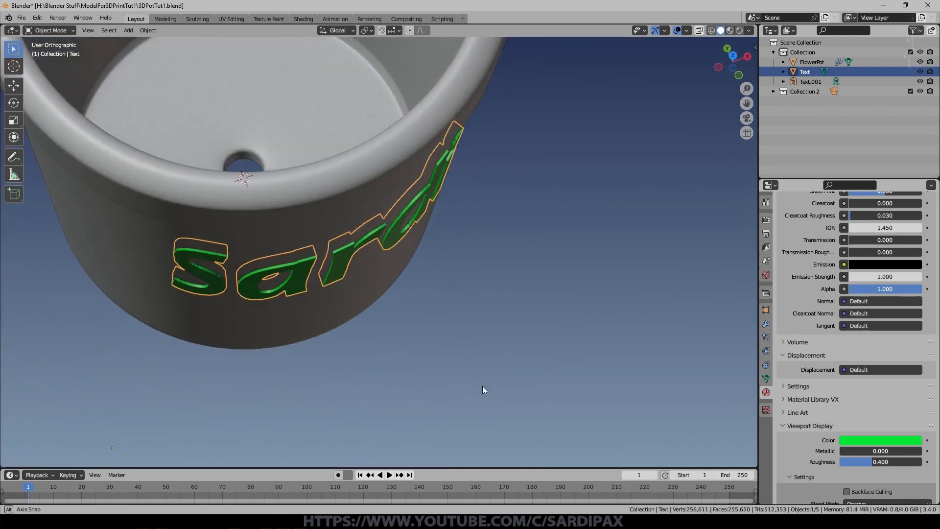
{"action": "middle_click_drag", "start_coordinate": [447, 360], "coordinate": [313, 263]}
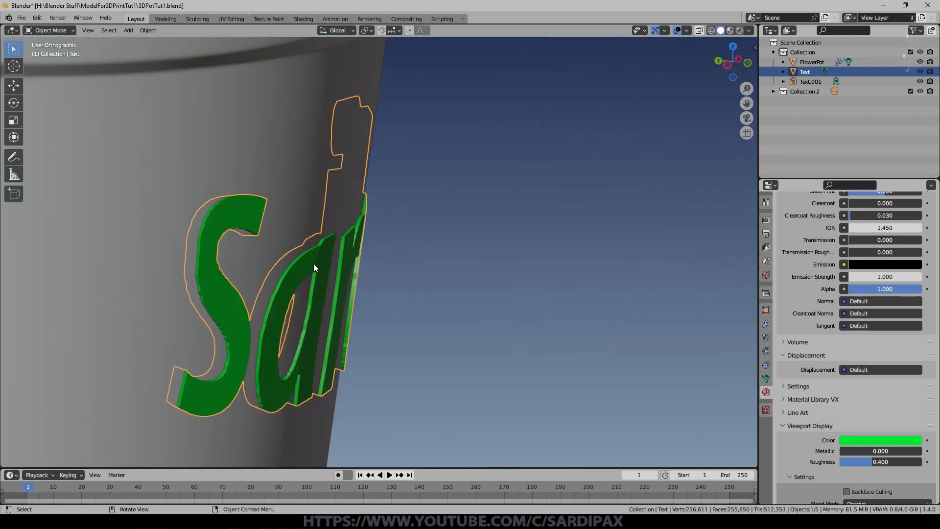
Duplicate the pot and lettering together beside the originals and rename the pot copy FlowerPot.Relief
{"action": "left_click", "coordinate": [278, 153], "text": "shift"}
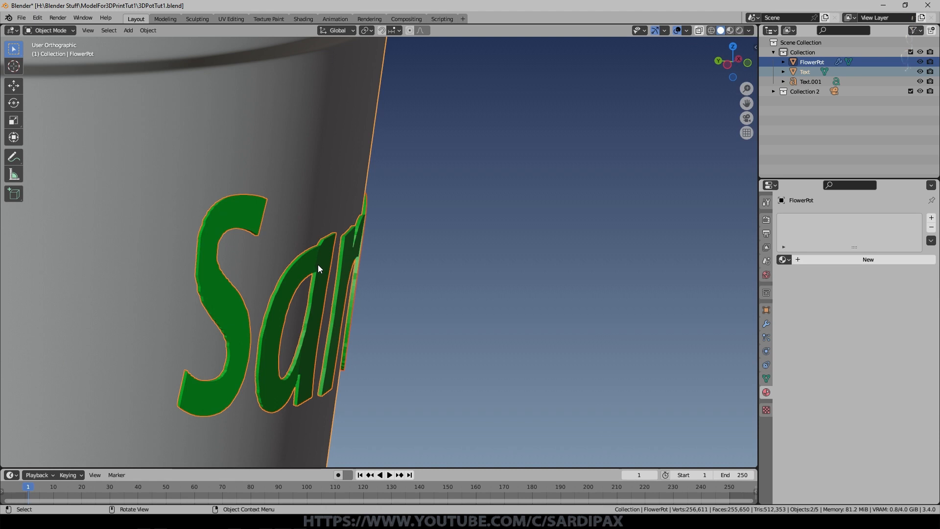
{"action": "scroll", "coordinate": [318, 264], "scroll_direction": "down", "scroll_amount": 9}
{"action": "middle_click_drag", "start_coordinate": [393, 356], "coordinate": [328, 335]}
{"action": "left_click", "coordinate": [378, 262], "text": "shift"}
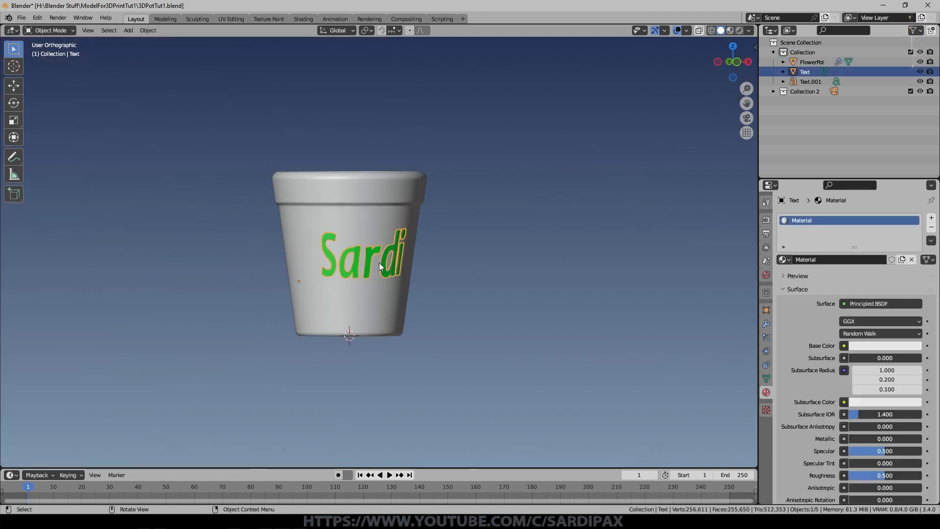
{"action": "left_click", "coordinate": [381, 216], "text": "shift"}
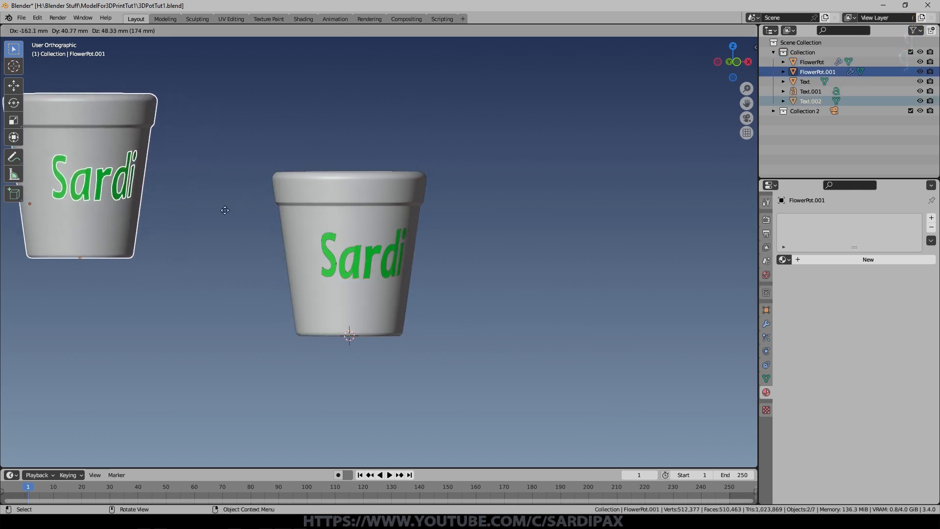
{"action": "key", "text": "Return"}
Move the duplicated lettering about -0.45 mm along the global Y axis so it stands out from its pot
{"action": "left_click", "coordinate": [95, 270]}
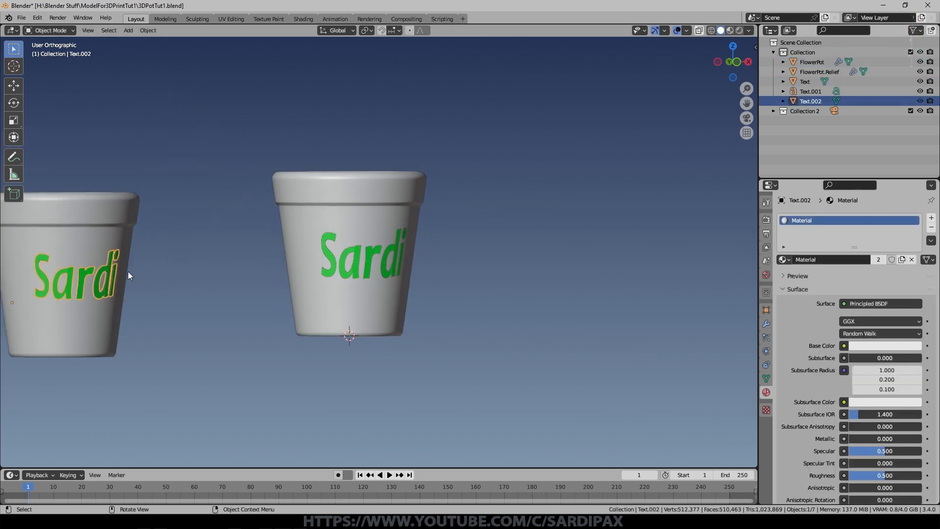
{"action": "key", "text": "KP_Decimal"}
{"action": "middle_click_drag", "start_coordinate": [314, 241], "coordinate": [365, 285]}
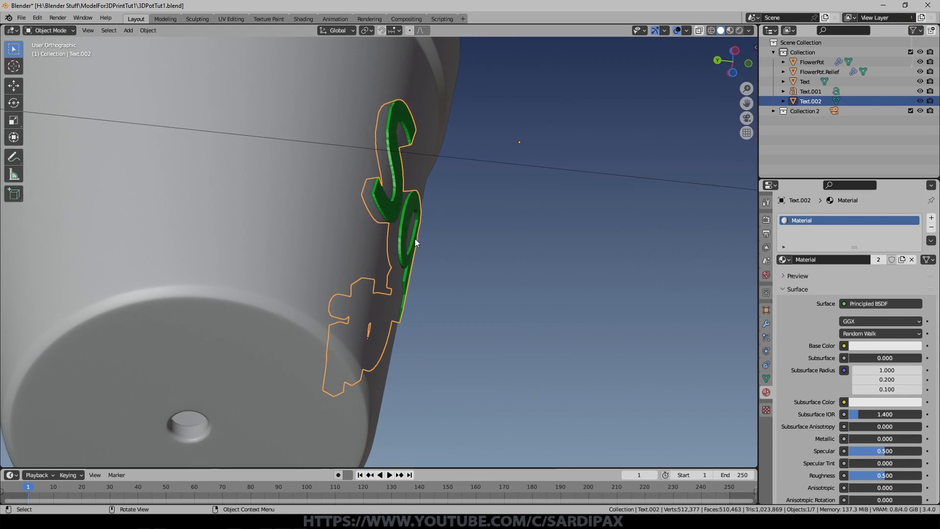
{"action": "middle_click_drag", "start_coordinate": [415, 239], "coordinate": [440, 294]}
{"action": "key", "text": "g"}
{"action": "key", "text": "y"}
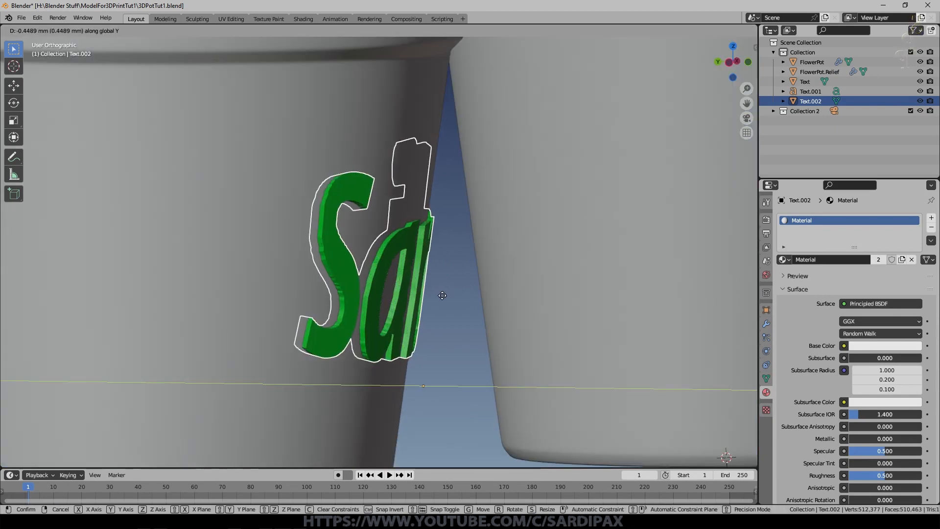
{"action": "left_click", "coordinate": [442, 293]}
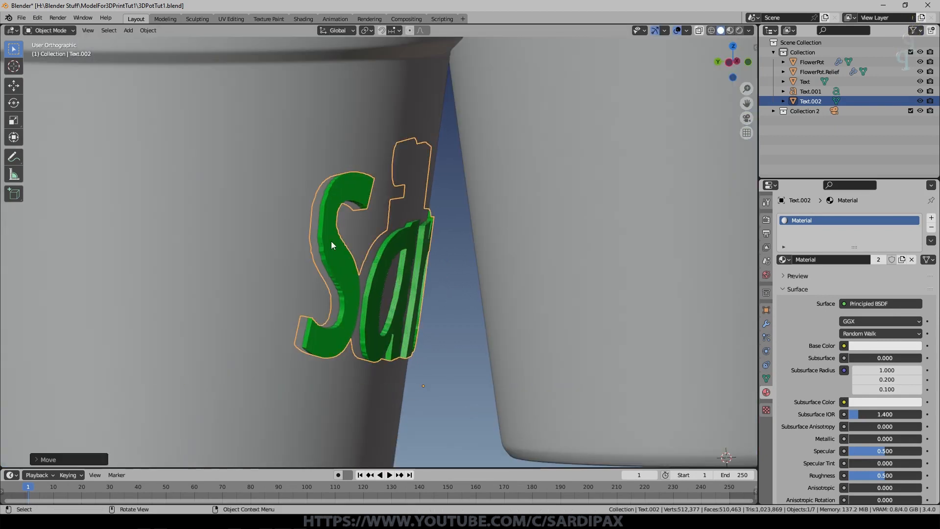
Try to join the duplicated lettering into the FlowerPot.Relief object
{"action": "key", "text": "Tab"}
{"action": "left_click", "coordinate": [375, 171], "text": "shift"}
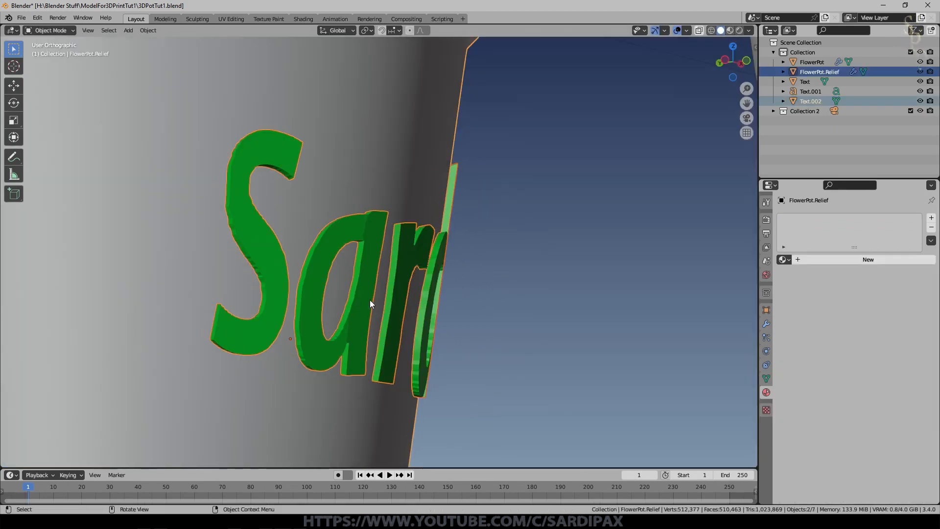
{"action": "key", "text": "ctrl+j"}
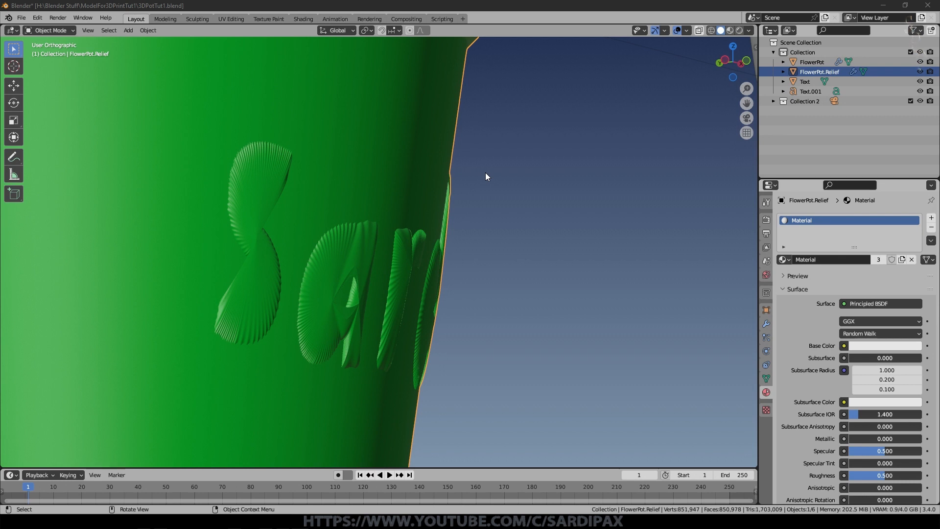
{"action": "left_click", "coordinate": [428, 8]}
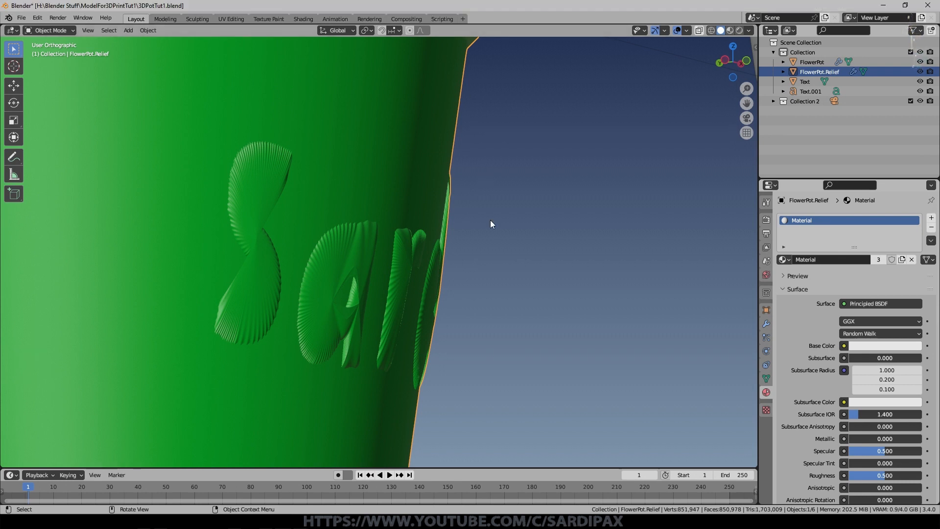
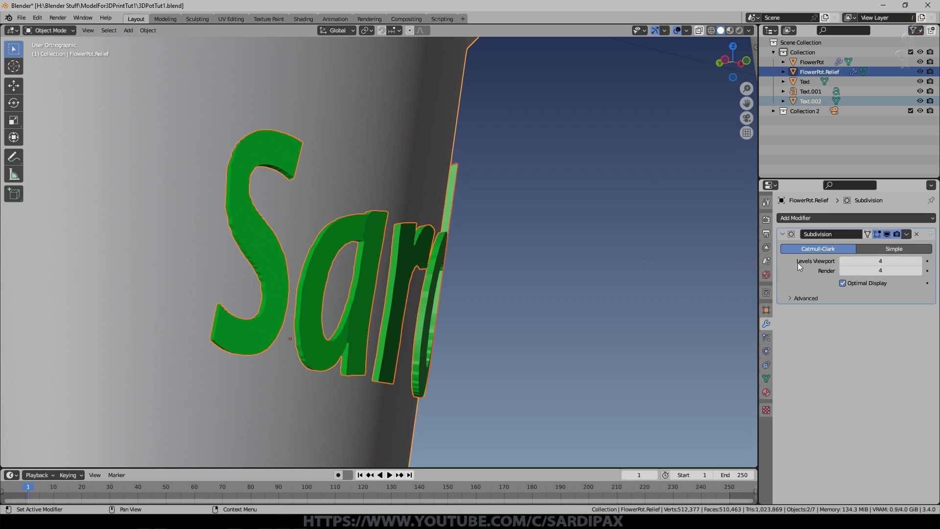
Set the Subdivision modifier of FlowerPot.Relief to 2 render levels and 2 viewport levels
{"action": "middle_click_drag", "start_coordinate": [594, 262], "coordinate": [593, 289]}
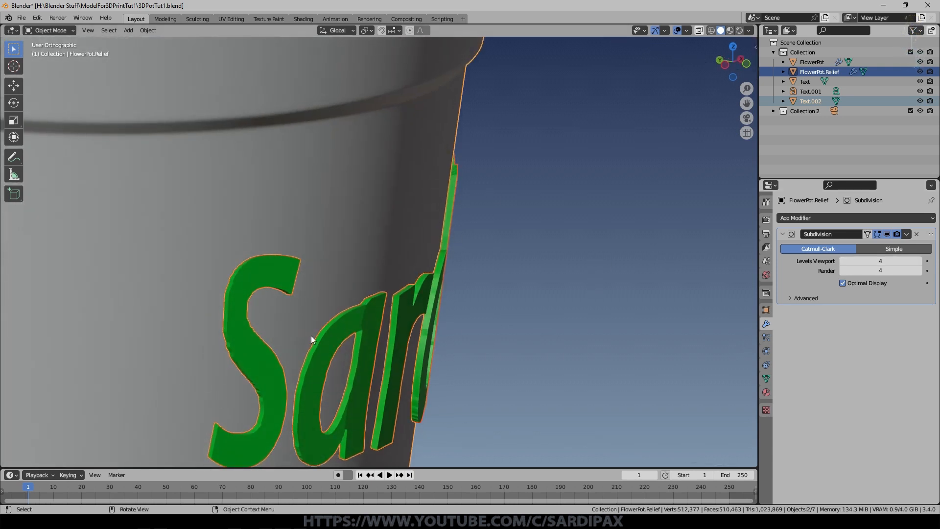
{"action": "left_click", "coordinate": [842, 271]}
{"action": "left_click", "coordinate": [842, 271]}
{"action": "left_click", "coordinate": [842, 261]}
{"action": "left_click", "coordinate": [842, 261]}
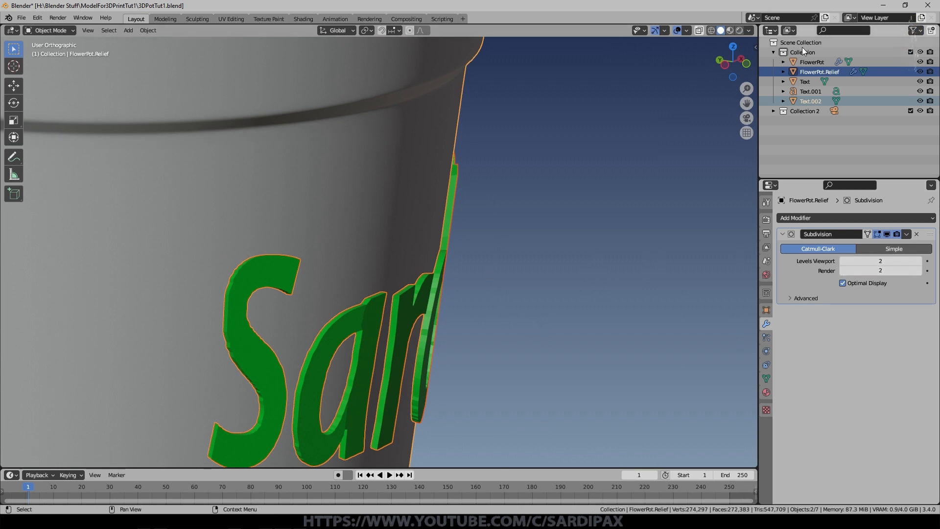
Apply the Subdivision modifiers on both the FlowerPot and FlowerPot.Relief objects
{"action": "left_click", "coordinate": [803, 61]}
{"action": "left_click", "coordinate": [844, 271]}
{"action": "left_click", "coordinate": [906, 234]}
{"action": "left_click", "coordinate": [901, 244]}
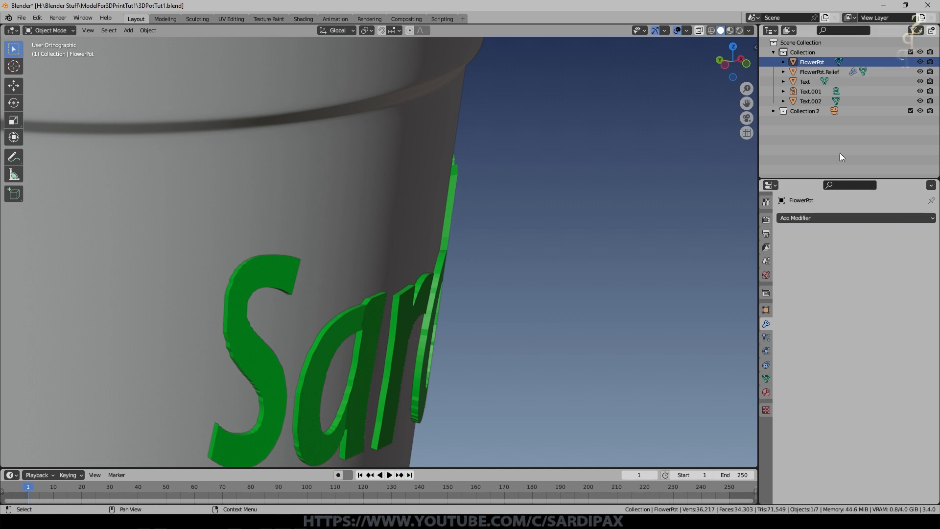
{"action": "left_click", "coordinate": [806, 71]}
{"action": "left_click", "coordinate": [907, 234]}
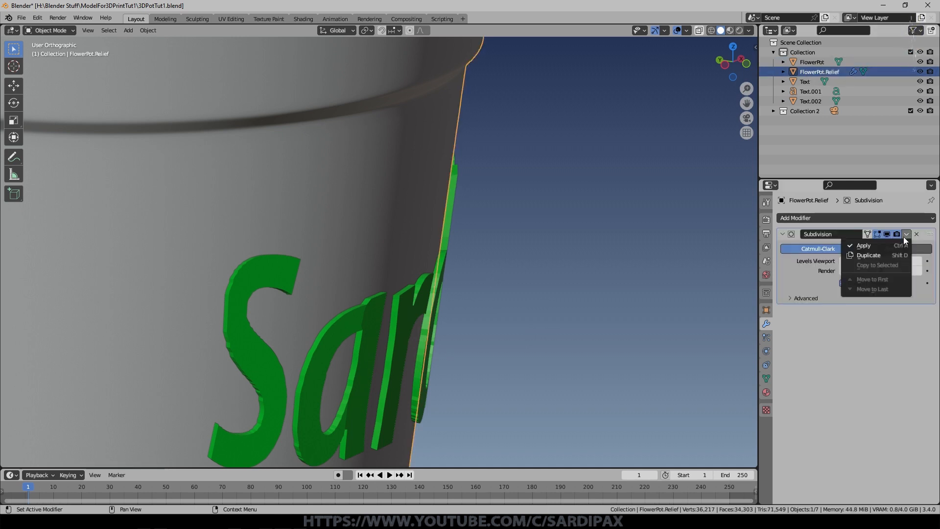
{"action": "left_click", "coordinate": [894, 245]}
Examine the Text.002 lettering mesh in wireframe, especially where the d's bowl meets its stem and how deep the letters sit in the pot
{"action": "scroll", "coordinate": [378, 215], "scroll_direction": "down", "scroll_amount": 3}
{"action": "left_click", "coordinate": [370, 267]}
{"action": "mouse_move", "coordinate": [369, 259]}
{"action": "middle_mouse_down"}
{"action": "mouse_move", "coordinate": [354, 233]}
{"action": "mouse_move", "coordinate": [370, 241]}
{"action": "middle_mouse_up"}
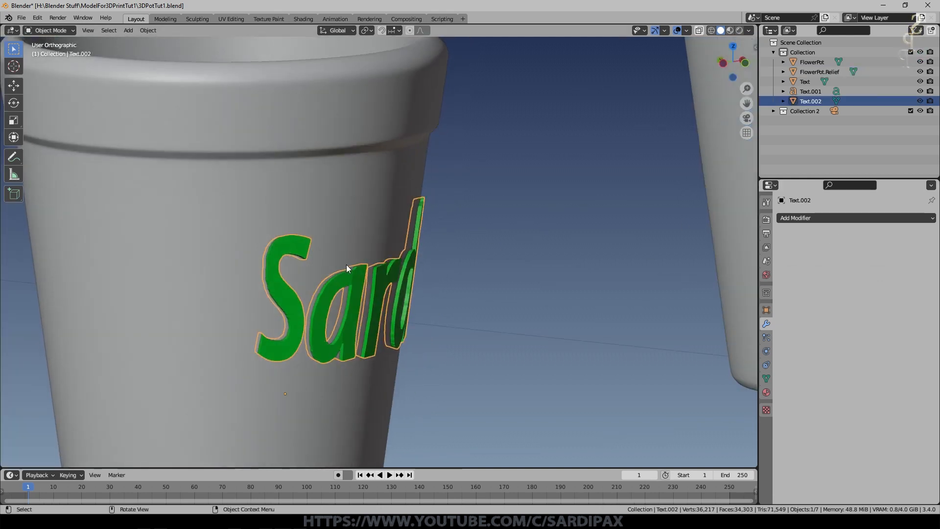
{"action": "left_click", "coordinate": [336, 250]}
{"action": "middle_click_drag", "start_coordinate": [351, 285], "coordinate": [492, 266]}
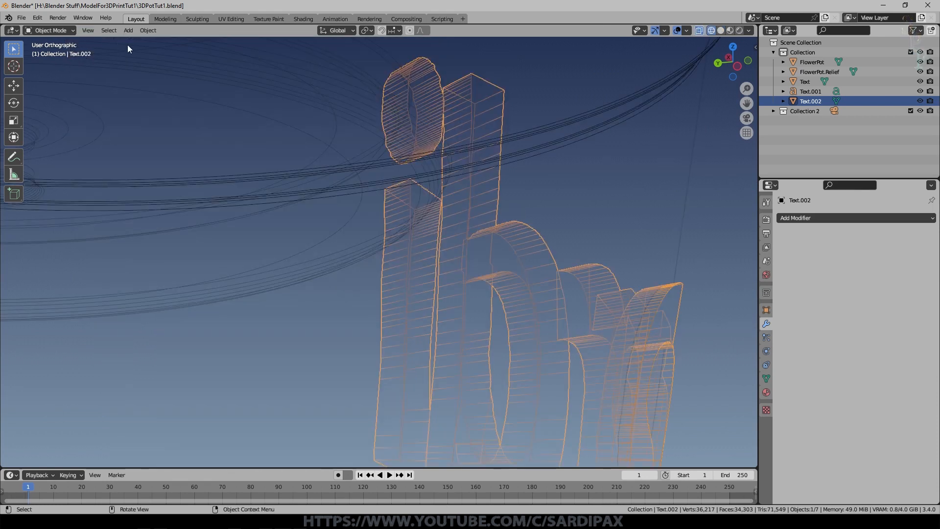
{"action": "key", "text": "Tab"}
{"action": "key", "text": "ctrl+l"}
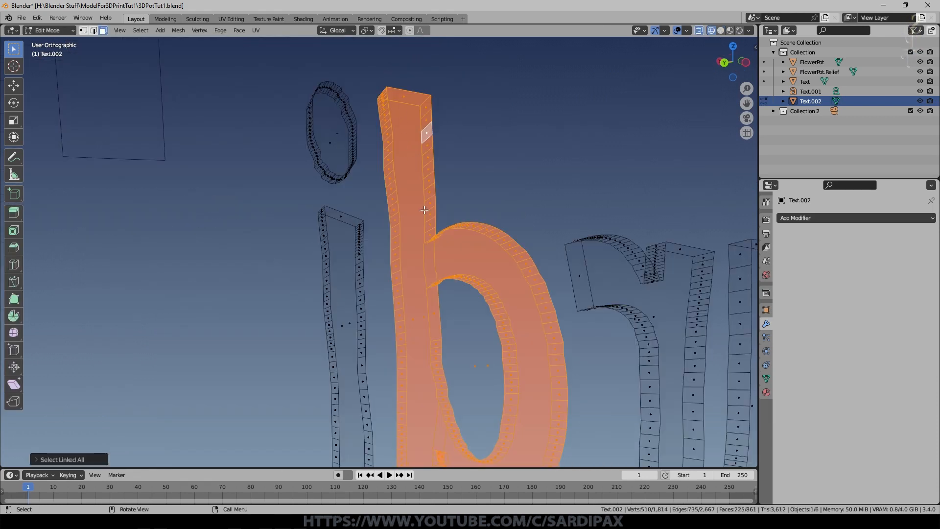
{"action": "left_click", "coordinate": [423, 255]}
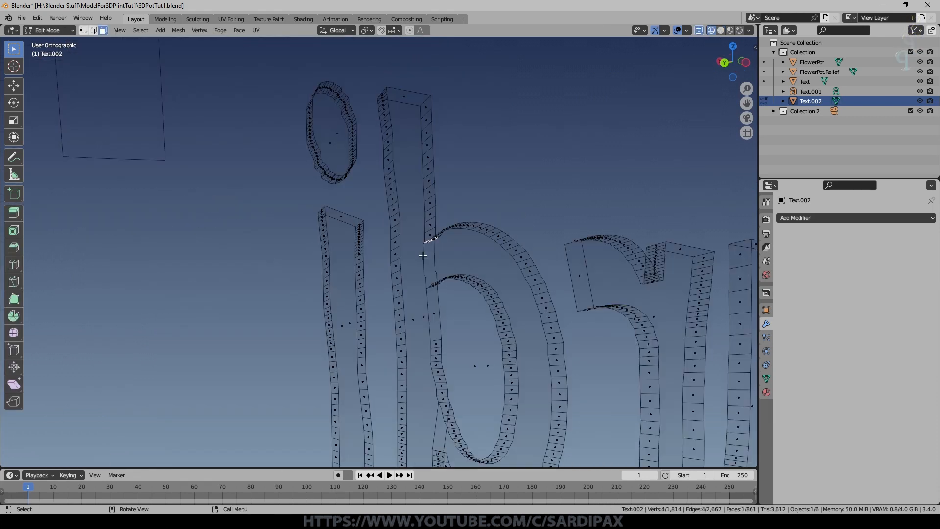
{"action": "left_click", "coordinate": [415, 323], "text": "alt"}
{"action": "mouse_move", "coordinate": [414, 324]}
{"action": "middle_mouse_down"}
{"action": "mouse_move", "coordinate": [337, 321]}
{"action": "mouse_move", "coordinate": [274, 287]}
{"action": "mouse_move", "coordinate": [288, 310]}
{"action": "mouse_move", "coordinate": [317, 321]}
{"action": "mouse_move", "coordinate": [321, 308]}
{"action": "middle_mouse_up"}
{"action": "scroll", "coordinate": [321, 308], "scroll_direction": "down", "scroll_amount": 3}
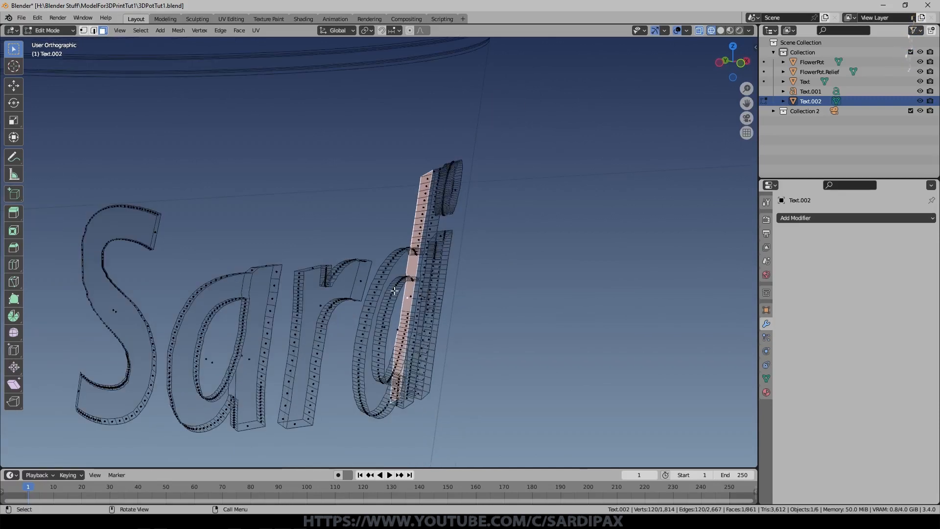
{"action": "middle_click_drag", "start_coordinate": [394, 291], "coordinate": [396, 229]}
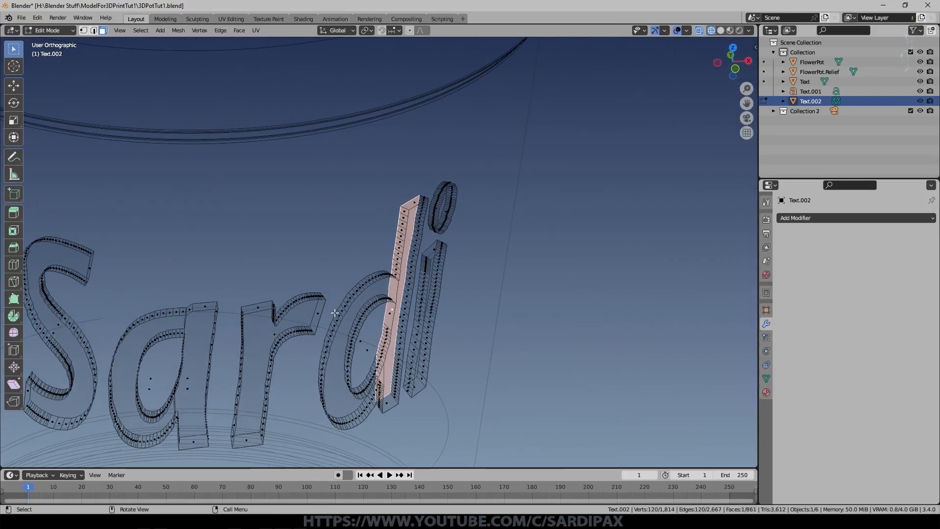
{"action": "mouse_move", "coordinate": [470, 307]}
{"action": "middle_mouse_down"}
{"action": "mouse_move", "coordinate": [484, 329]}
{"action": "mouse_move", "coordinate": [307, 311]}
{"action": "mouse_move", "coordinate": [265, 315]}
{"action": "mouse_move", "coordinate": [465, 310]}
{"action": "mouse_move", "coordinate": [338, 303]}
{"action": "mouse_move", "coordinate": [441, 321]}
{"action": "mouse_move", "coordinate": [357, 311]}
{"action": "mouse_move", "coordinate": [493, 321]}
{"action": "mouse_move", "coordinate": [568, 315]}
{"action": "mouse_move", "coordinate": [504, 302]}
{"action": "mouse_move", "coordinate": [522, 245]}
{"action": "mouse_move", "coordinate": [445, 269]}
{"action": "mouse_move", "coordinate": [485, 250]}
{"action": "mouse_move", "coordinate": [465, 310]}
{"action": "mouse_move", "coordinate": [445, 299]}
{"action": "mouse_move", "coordinate": [533, 239]}
{"action": "mouse_move", "coordinate": [479, 248]}
{"action": "middle_mouse_up"}
{"action": "key", "text": "z"}
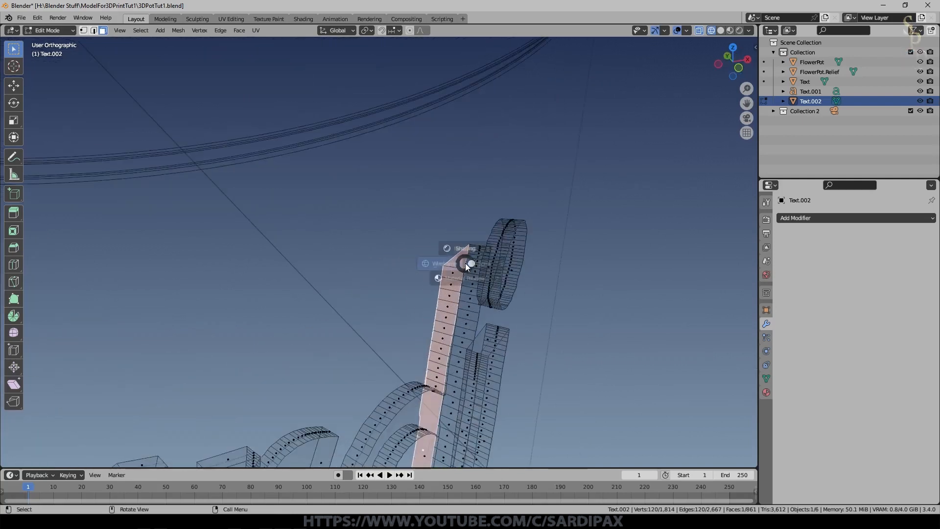
{"action": "left_click", "coordinate": [539, 262]}
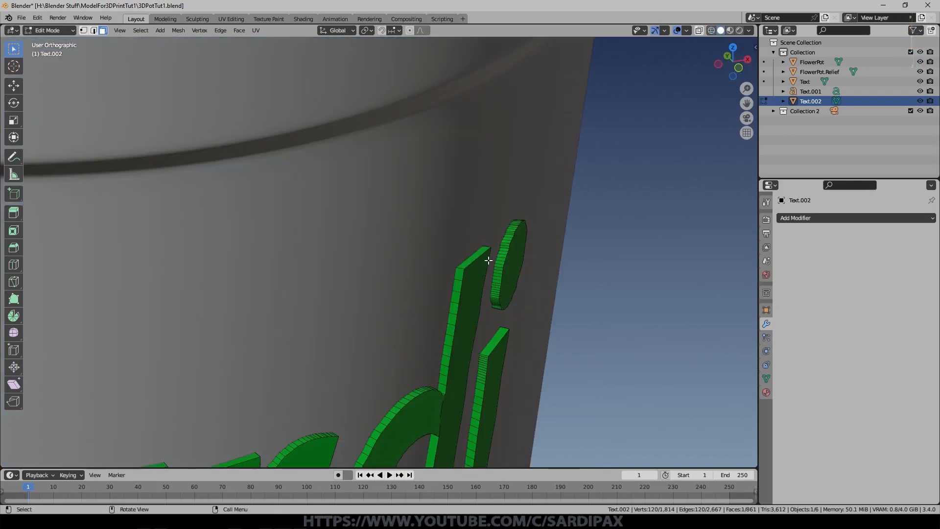
{"action": "key", "text": "Tab"}
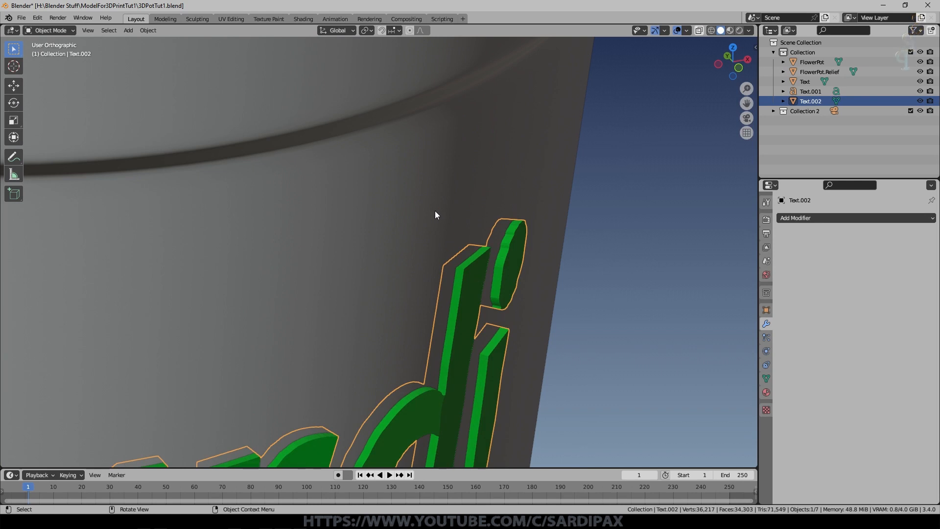
{"action": "scroll", "coordinate": [420, 300], "scroll_direction": "down", "scroll_amount": 8}
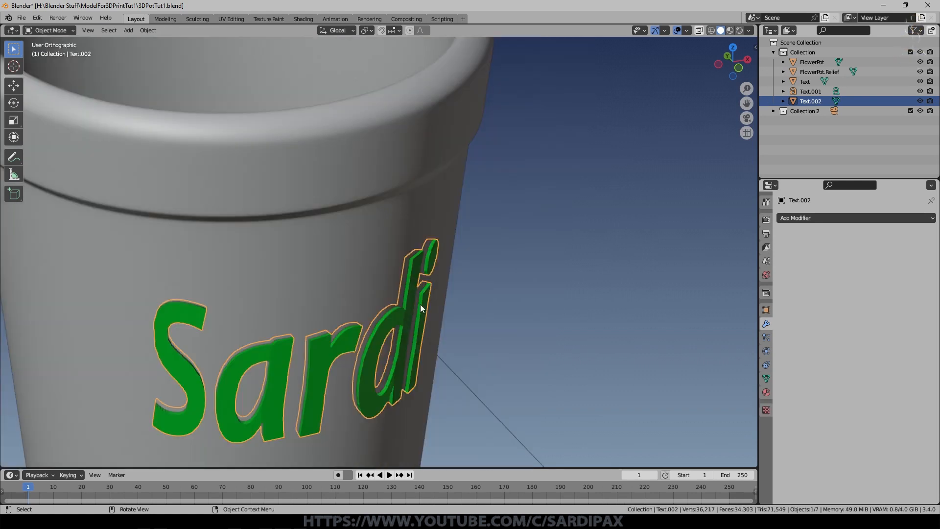
{"action": "scroll", "coordinate": [616, 248], "scroll_direction": "down", "scroll_amount": 4}
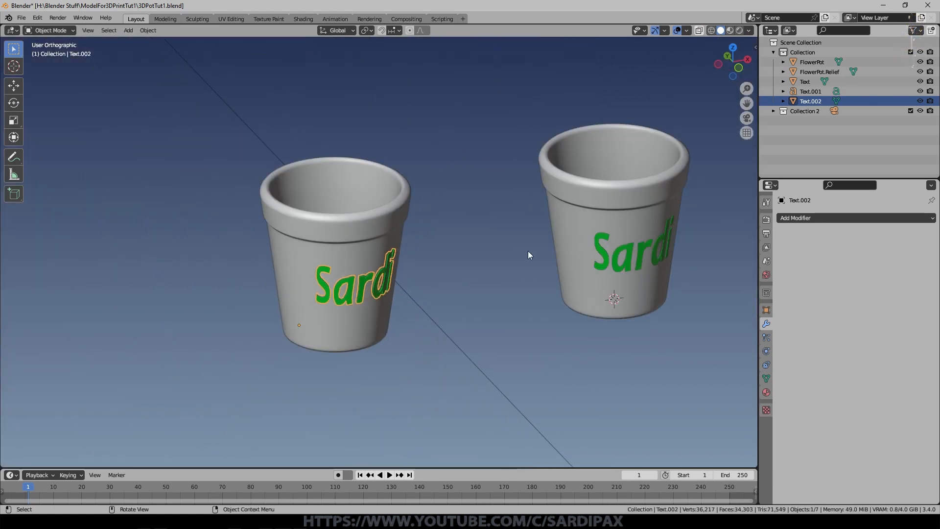
{"action": "scroll", "coordinate": [528, 251], "scroll_direction": "up", "scroll_amount": 5}
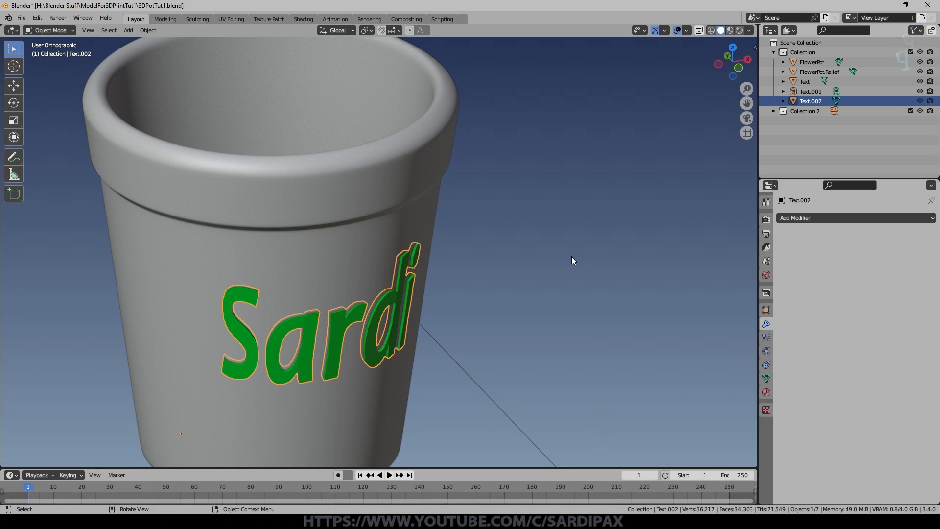
{"action": "middle_click_drag", "start_coordinate": [571, 257], "coordinate": [441, 276]}
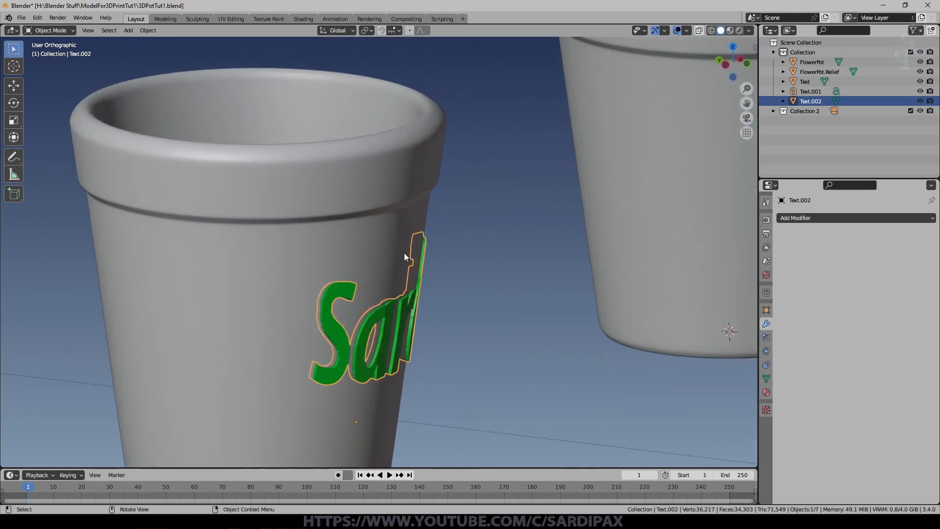
{"action": "scroll", "coordinate": [395, 257], "scroll_direction": "up", "scroll_amount": 5}
{"action": "key", "text": "Tab"}
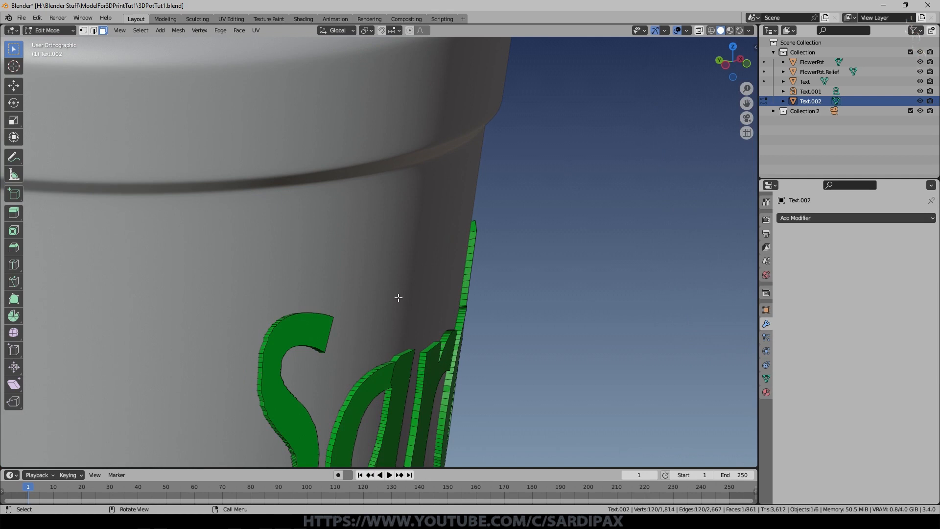
{"action": "key", "text": "Tab"}
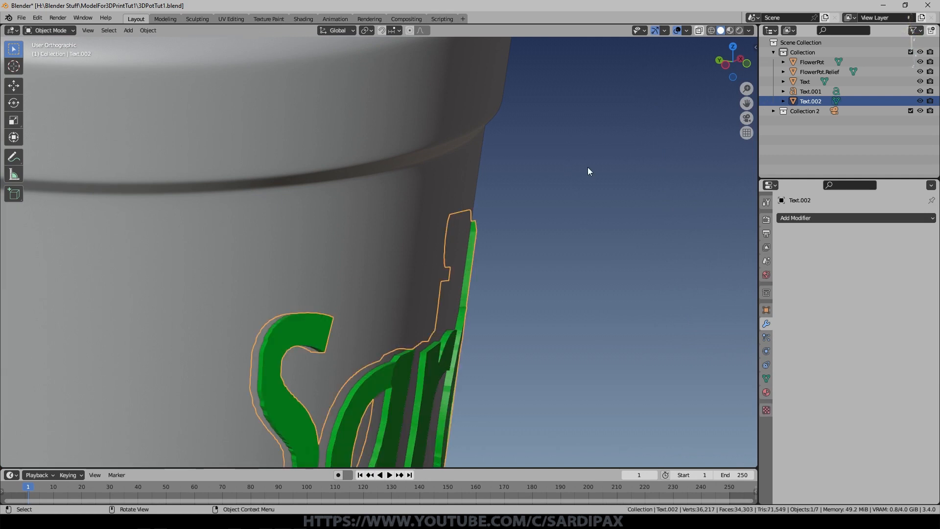
Turn on the Face Orientation overlay and select the Text.002 vertex where the d's bowl meets its stem
{"action": "left_click", "coordinate": [687, 31]}
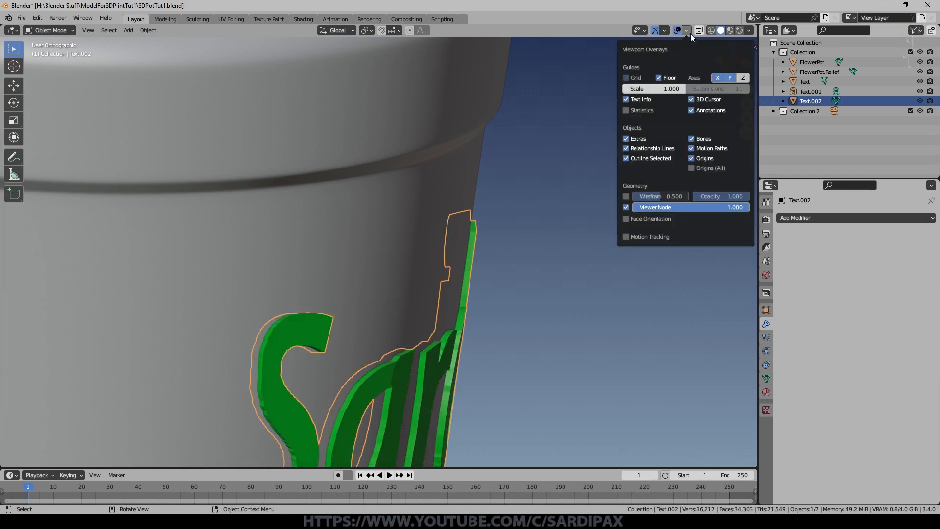
{"action": "left_click", "coordinate": [648, 221]}
{"action": "middle_click_drag", "start_coordinate": [386, 166], "coordinate": [239, 283]}
{"action": "scroll", "coordinate": [456, 330], "scroll_direction": "up", "scroll_amount": 7}
{"action": "key", "text": "Tab"}
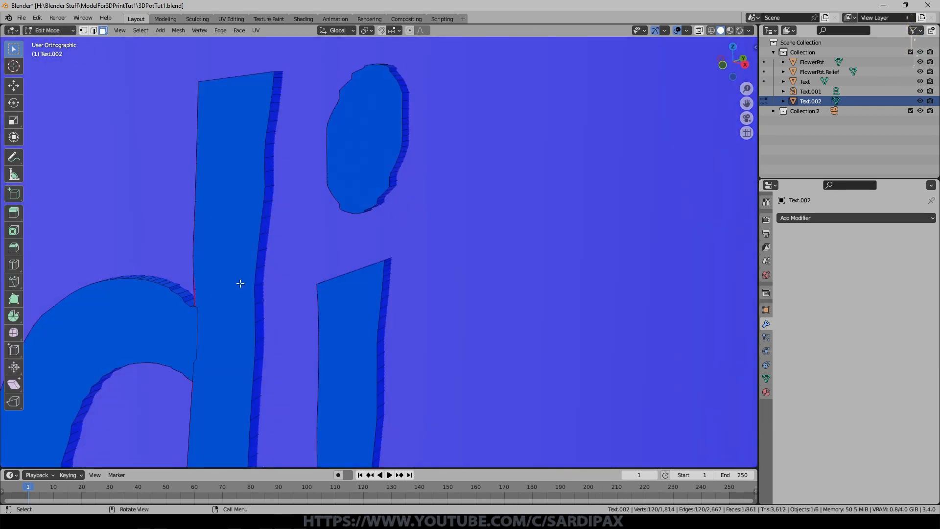
{"action": "key", "text": "1"}
{"action": "left_click", "coordinate": [195, 290]}
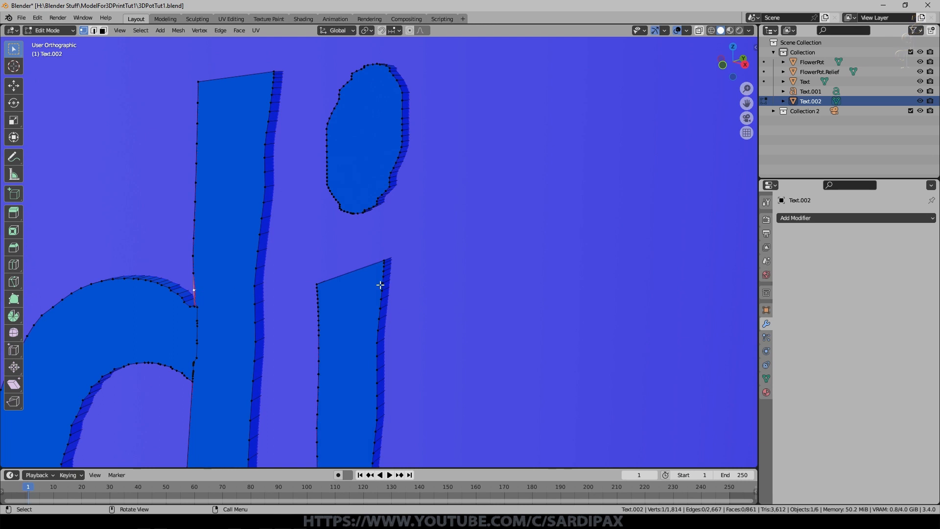
{"action": "scroll", "coordinate": [380, 285], "scroll_direction": "up", "scroll_amount": 5}
{"action": "middle_click_drag", "start_coordinate": [380, 302], "coordinate": [441, 340]}
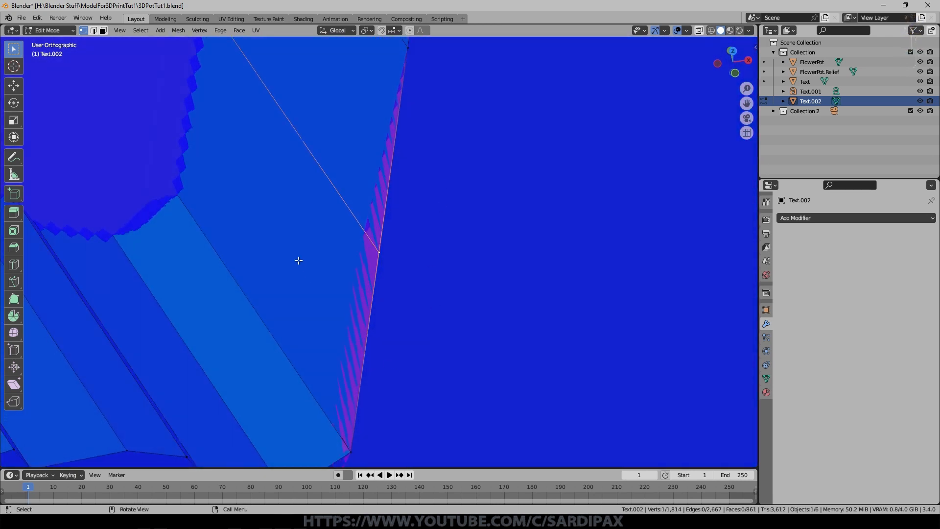
{"action": "scroll", "coordinate": [382, 254], "scroll_direction": "down", "scroll_amount": 4}
{"action": "key", "text": "g"}
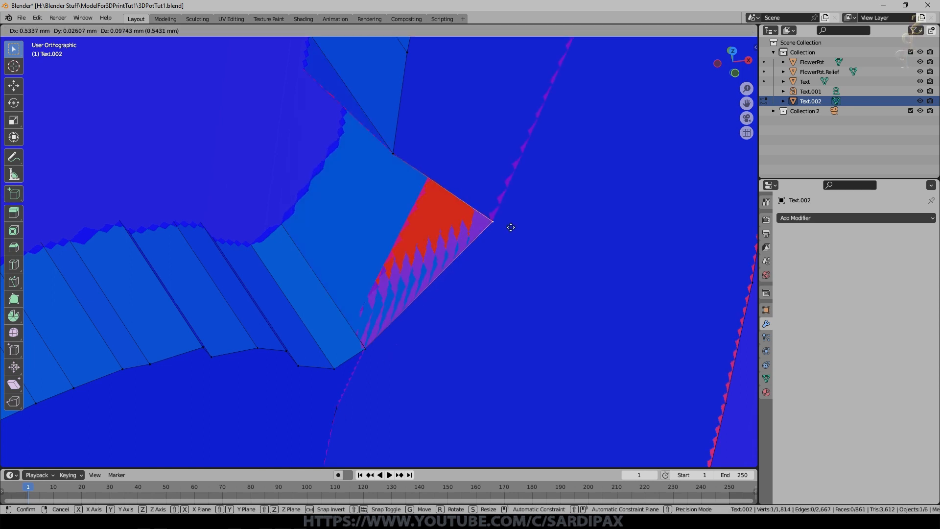
{"action": "right_click", "coordinate": [372, 245]}
{"action": "middle_click_drag", "start_coordinate": [371, 244], "coordinate": [390, 269]}
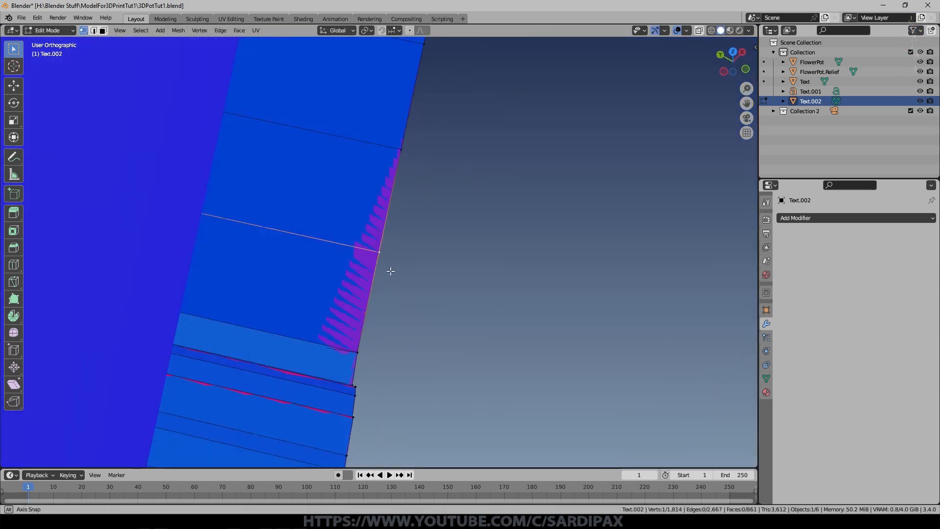
{"action": "key", "text": "g"}
{"action": "right_click", "coordinate": [309, 296]}
Dissolve the surplus vertices along one face edge of the d's stem, just below the upper bowl junction
{"action": "middle_click_drag", "start_coordinate": [430, 291], "coordinate": [445, 316]}
{"action": "left_click", "coordinate": [399, 324], "text": "shift"}
{"action": "left_click", "coordinate": [393, 376], "text": "shift"}
{"action": "left_click", "coordinate": [395, 383], "text": "shift"}
{"action": "middle_click_drag", "start_coordinate": [408, 373], "coordinate": [396, 413]}
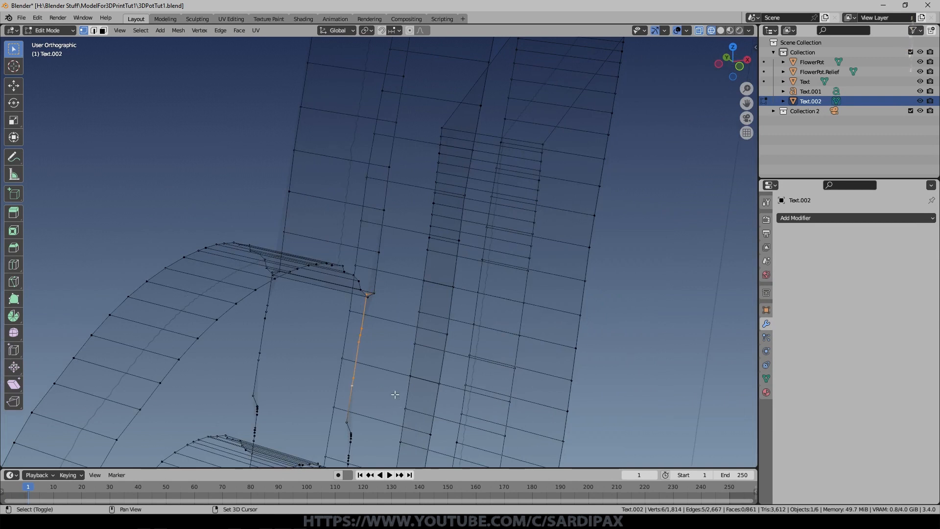
{"action": "key", "text": "x"}
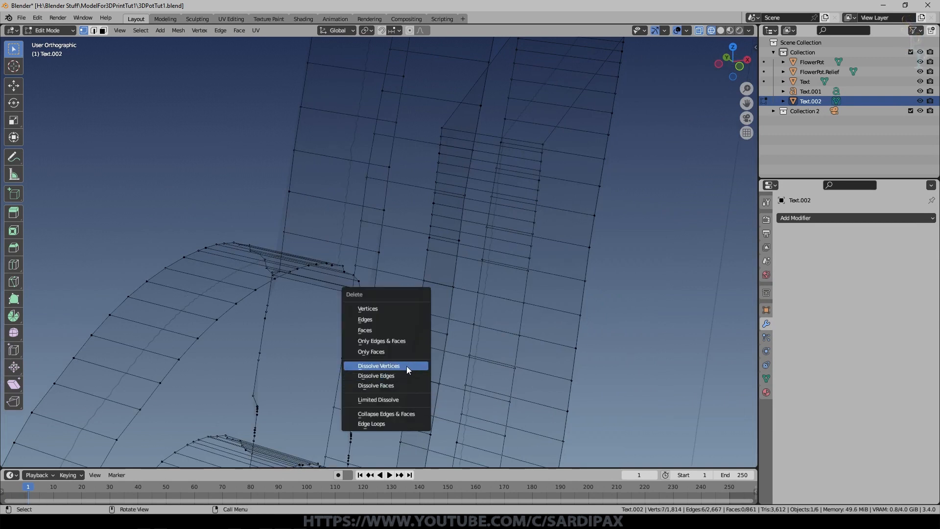
{"action": "left_click", "coordinate": [406, 366]}
Dissolve the matching row of surplus vertices on the opposite face of the d at the upper junction
{"action": "middle_click_drag", "start_coordinate": [385, 376], "coordinate": [319, 379]}
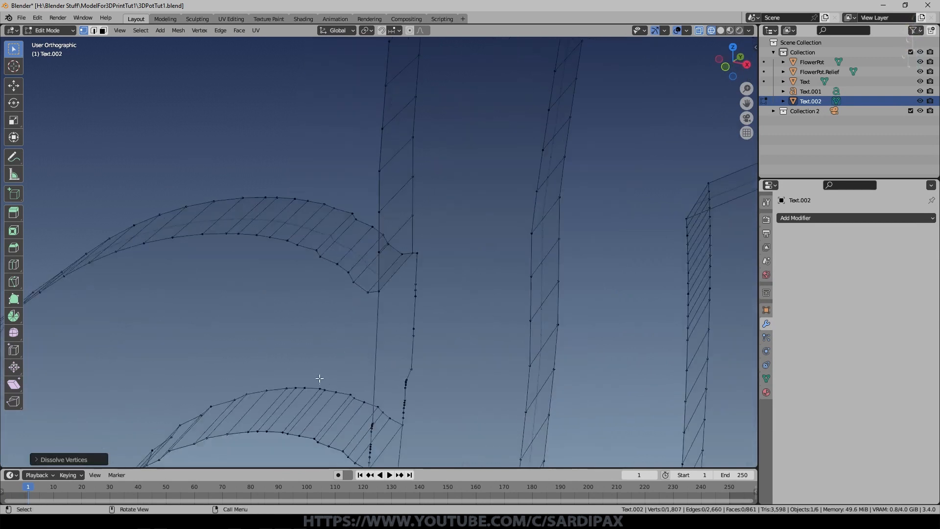
{"action": "middle_click_drag", "start_coordinate": [382, 411], "coordinate": [430, 396]}
{"action": "left_click", "coordinate": [517, 337]}
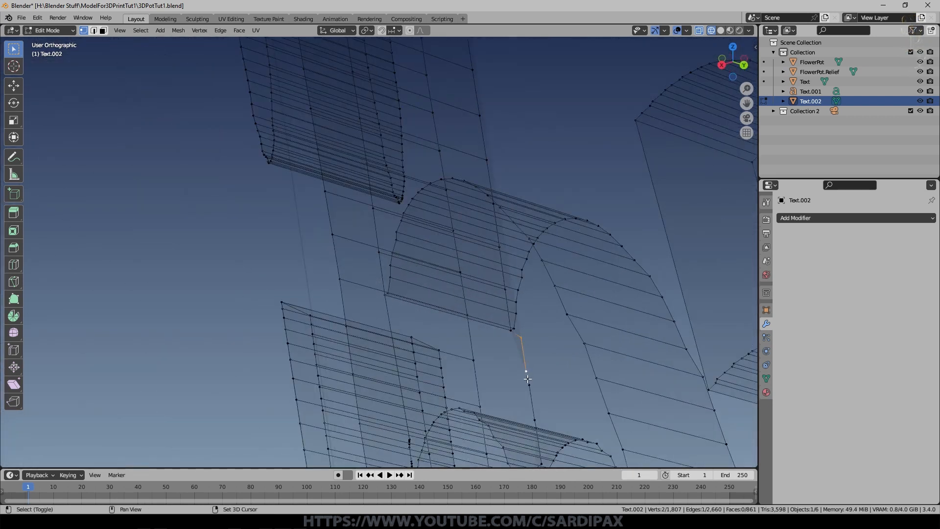
{"action": "middle_click_drag", "start_coordinate": [551, 403], "coordinate": [426, 332]}
{"action": "key", "text": "x"}
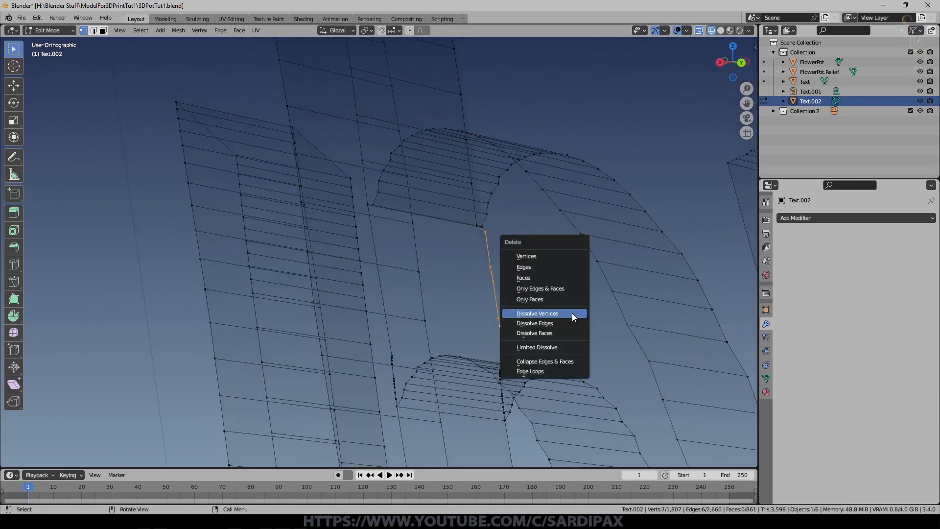
{"action": "left_click", "coordinate": [572, 313]}
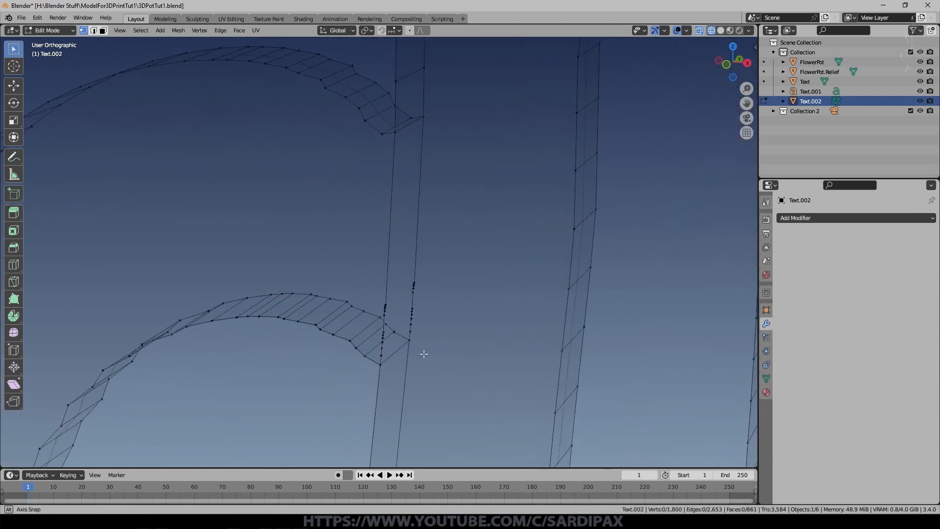
Dissolve the clustered vertices on both faces of the d where the bowl's inner curve meets the stem
{"action": "key", "text": "c"}
{"action": "left_click_drag", "start_coordinate": [385, 306], "coordinate": [382, 339]}
{"action": "key", "text": "Escape"}
{"action": "middle_click_drag", "start_coordinate": [382, 340], "coordinate": [398, 364]}
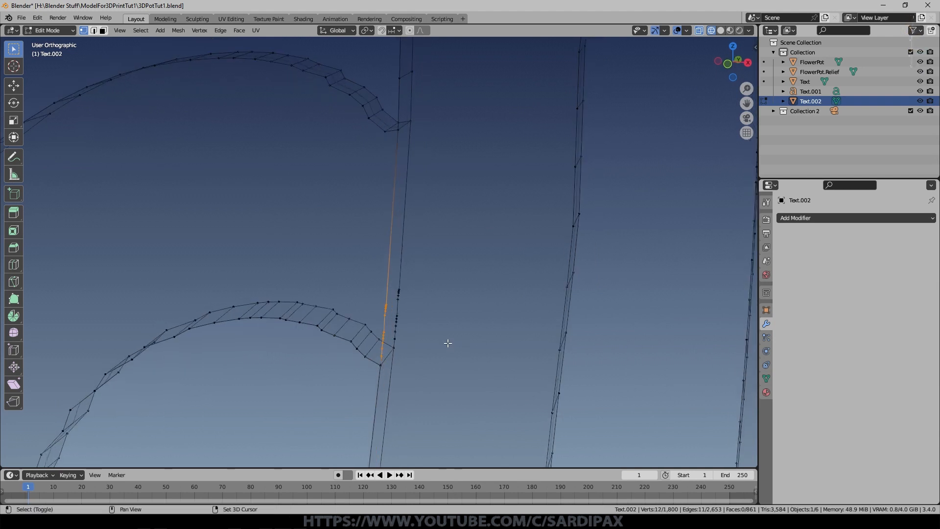
{"action": "key", "text": "ctrl+x"}
{"action": "middle_click_drag", "start_coordinate": [436, 325], "coordinate": [436, 390]}
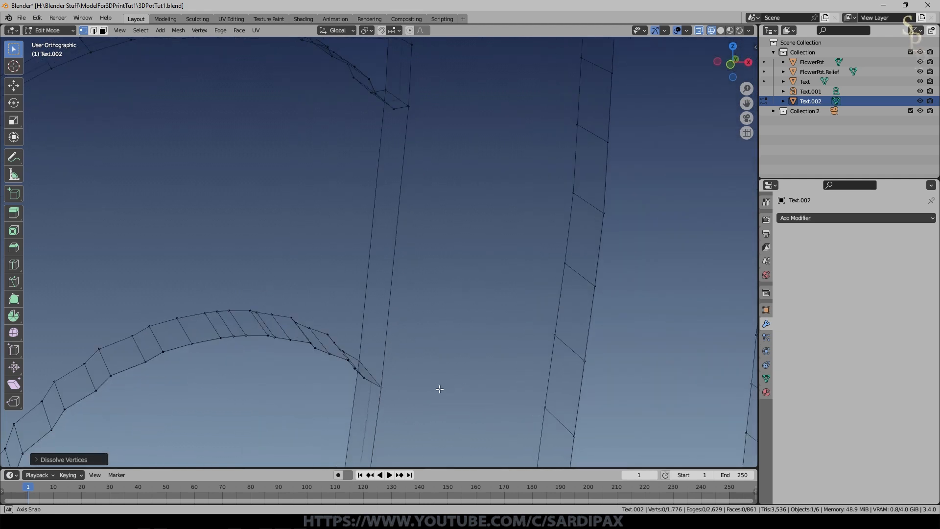
Return to Object Mode in solid shading with the Face Orientation overlay off, and save the file
{"action": "scroll", "coordinate": [386, 363], "scroll_direction": "down", "scroll_amount": 8}
{"action": "key", "text": "Tab"}
{"action": "key", "text": "z"}
{"action": "scroll", "coordinate": [446, 334], "scroll_direction": "up", "scroll_amount": 4}
{"action": "mouse_move", "coordinate": [446, 334]}
{"action": "middle_mouse_down"}
{"action": "mouse_move", "coordinate": [389, 408]}
{"action": "mouse_move", "coordinate": [480, 280]}
{"action": "middle_mouse_up"}
{"action": "scroll", "coordinate": [455, 397], "scroll_direction": "down", "scroll_amount": 5}
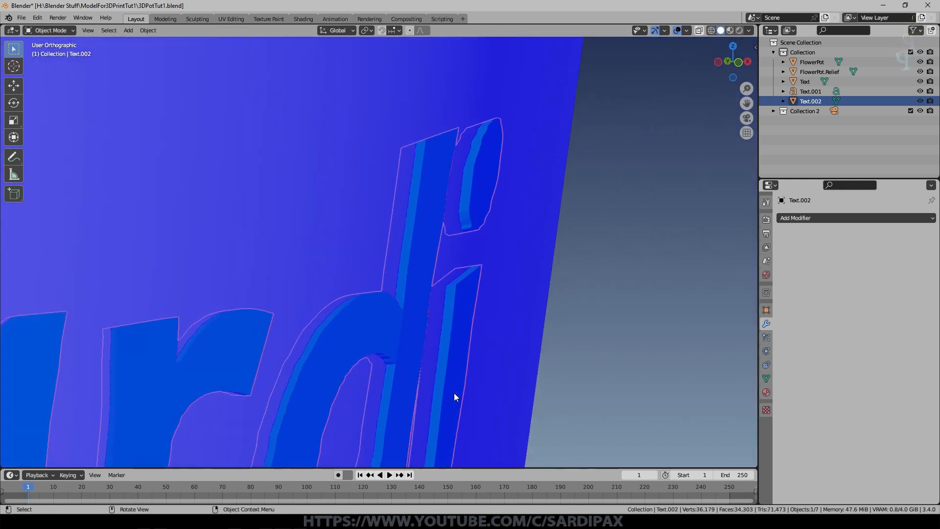
{"action": "scroll", "coordinate": [397, 406], "scroll_direction": "down", "scroll_amount": 5}
{"action": "key", "text": "ctrl+s"}
Add a Boolean modifier to the FlowerPot.Relief object
{"action": "left_click", "coordinate": [472, 252]}
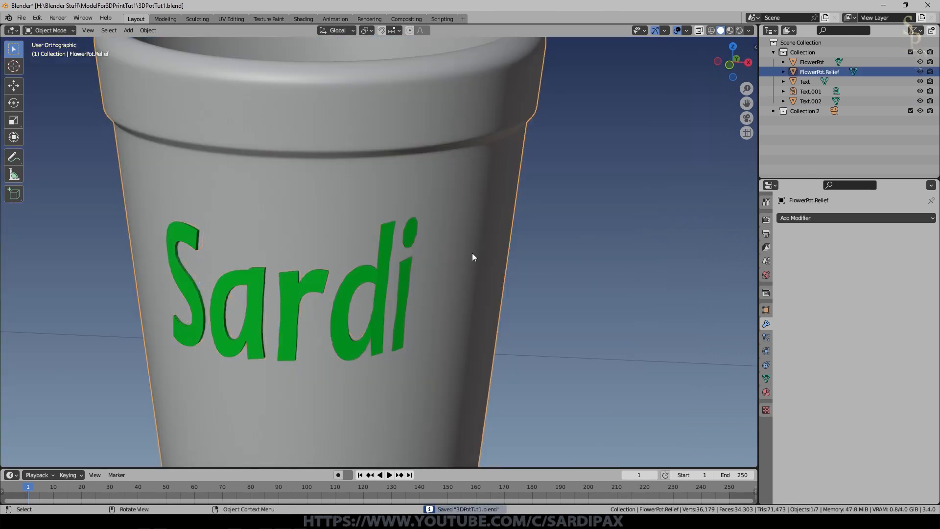
{"action": "left_click", "coordinate": [809, 219]}
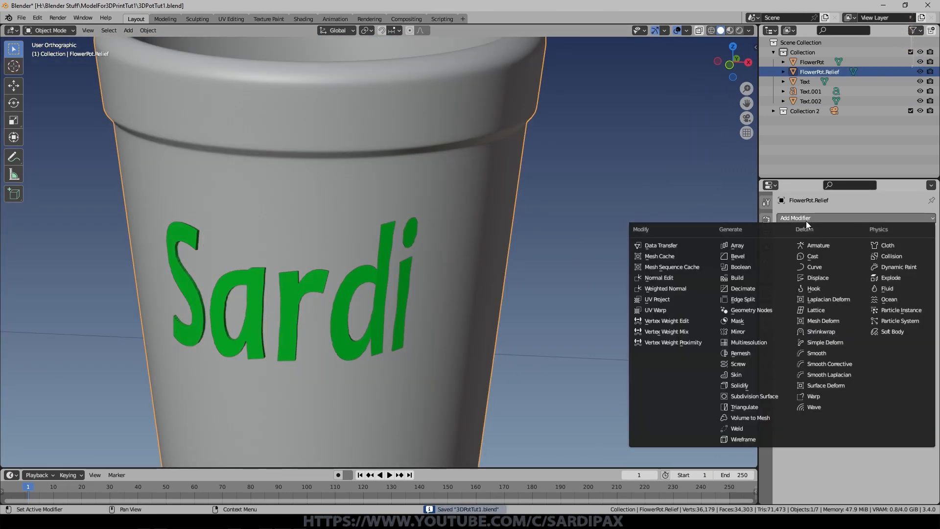
{"action": "left_click", "coordinate": [739, 267]}
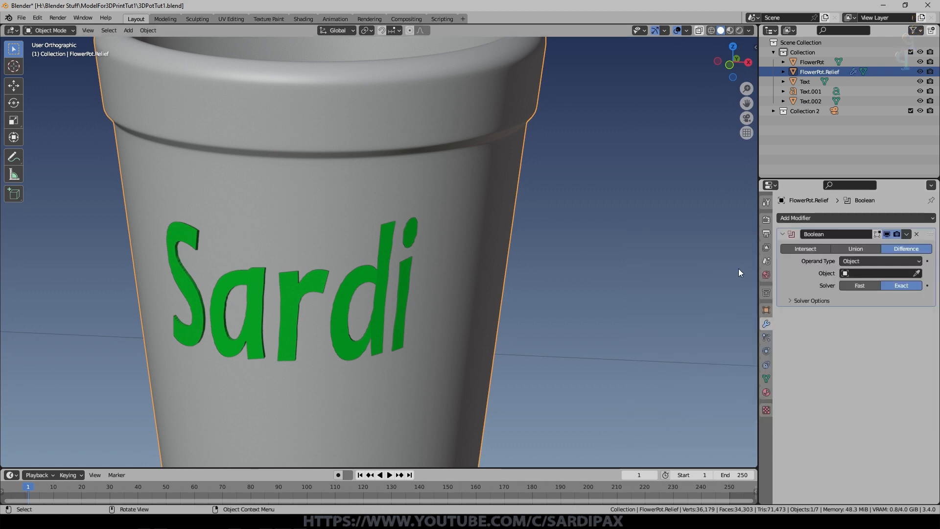
Set the Boolean on FlowerPot.Relief to Union with Text.002 as its object
{"action": "left_click", "coordinate": [385, 278]}
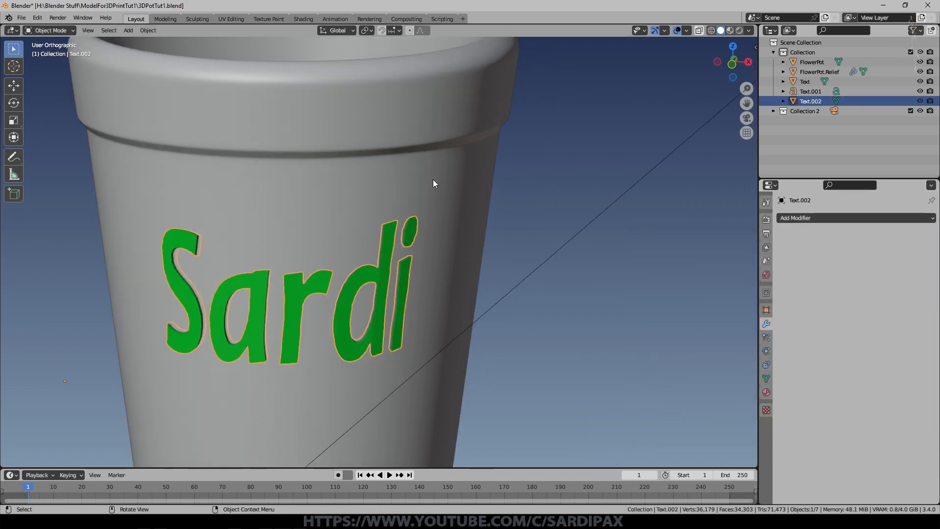
{"action": "left_click", "coordinate": [433, 182]}
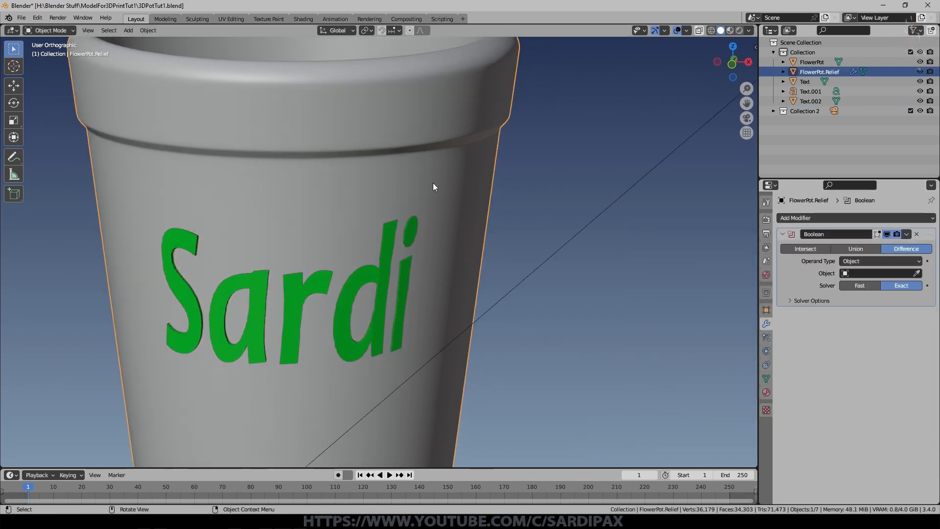
{"action": "left_click", "coordinate": [878, 273]}
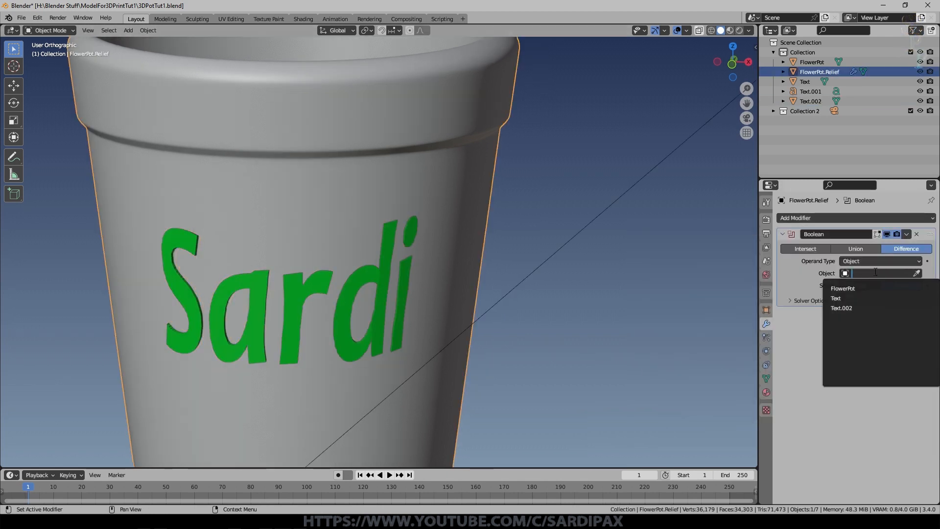
{"action": "left_click", "coordinate": [847, 308]}
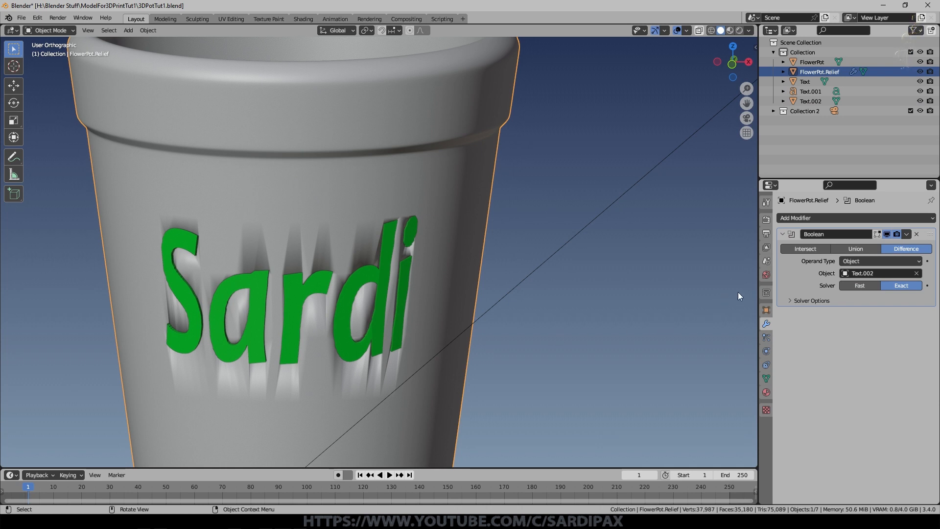
{"action": "left_click", "coordinate": [854, 250]}
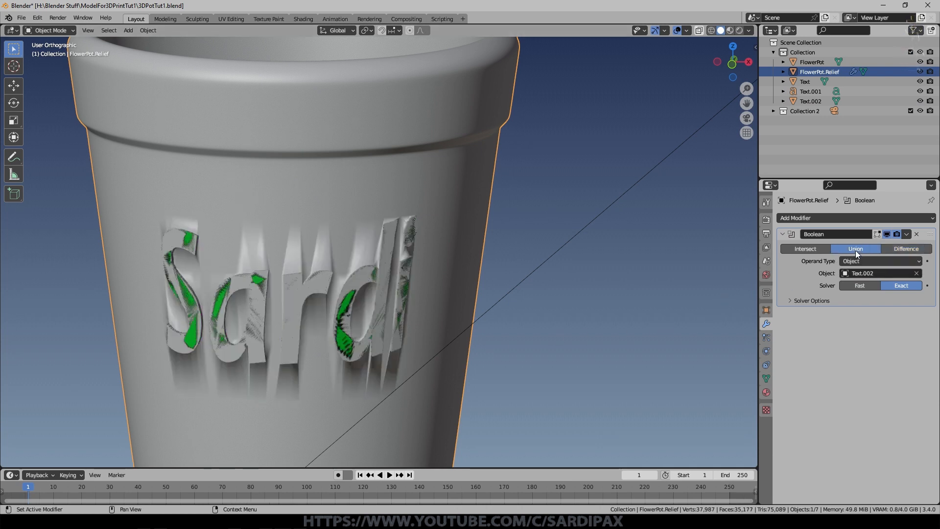
Hide Text.002 in the viewport and set FlowerPot.Relief to flat shading
{"action": "middle_click_drag", "start_coordinate": [352, 252], "coordinate": [372, 250]}
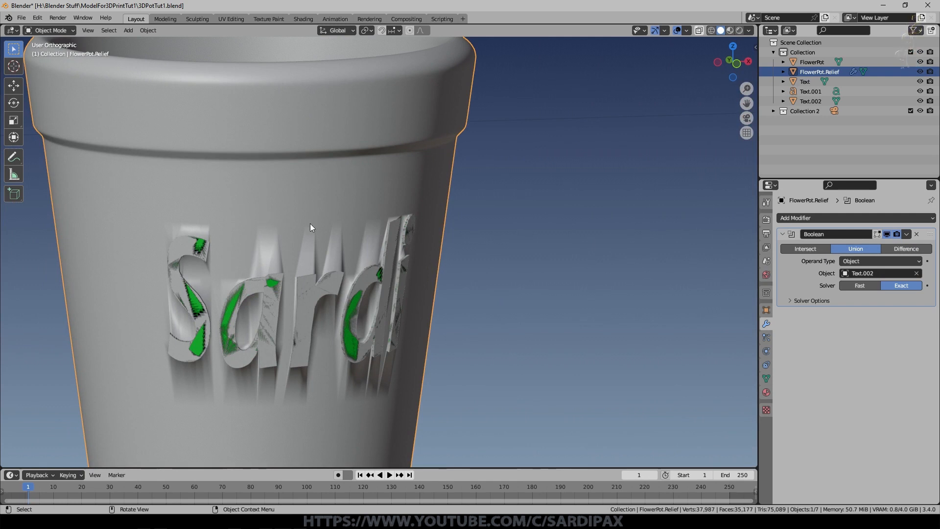
{"action": "middle_click_drag", "start_coordinate": [305, 266], "coordinate": [359, 290]}
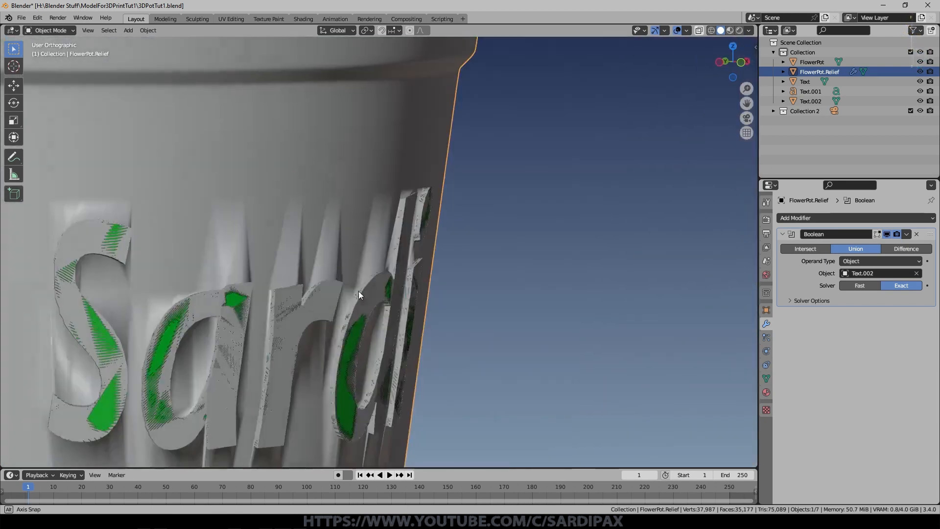
{"action": "left_click", "coordinate": [811, 100]}
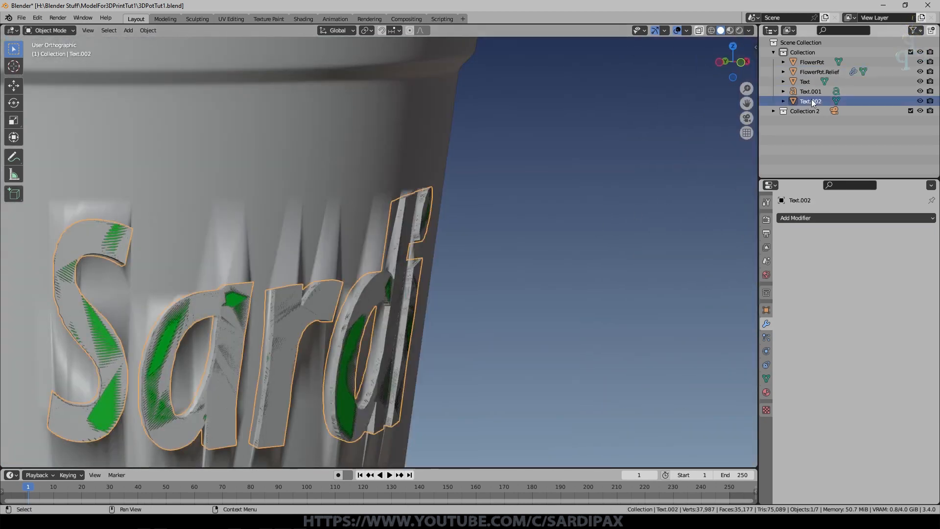
{"action": "left_click", "coordinate": [920, 101]}
{"action": "middle_click_drag", "start_coordinate": [432, 220], "coordinate": [429, 285]}
{"action": "left_click", "coordinate": [429, 285]}
{"action": "right_click", "coordinate": [585, 219]}
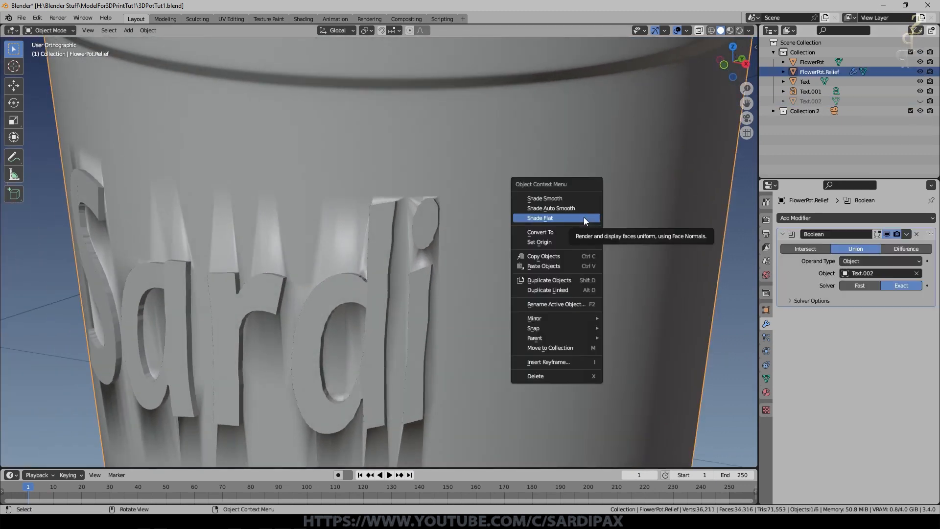
{"action": "left_click", "coordinate": [586, 218]}
Examine the raised lettering on FlowerPot.Relief from several sides and apply its Boolean modifier
{"action": "mouse_move", "coordinate": [241, 269]}
{"action": "middle_mouse_down"}
{"action": "mouse_move", "coordinate": [316, 283]}
{"action": "mouse_move", "coordinate": [375, 209]}
{"action": "mouse_move", "coordinate": [415, 219]}
{"action": "middle_mouse_up"}
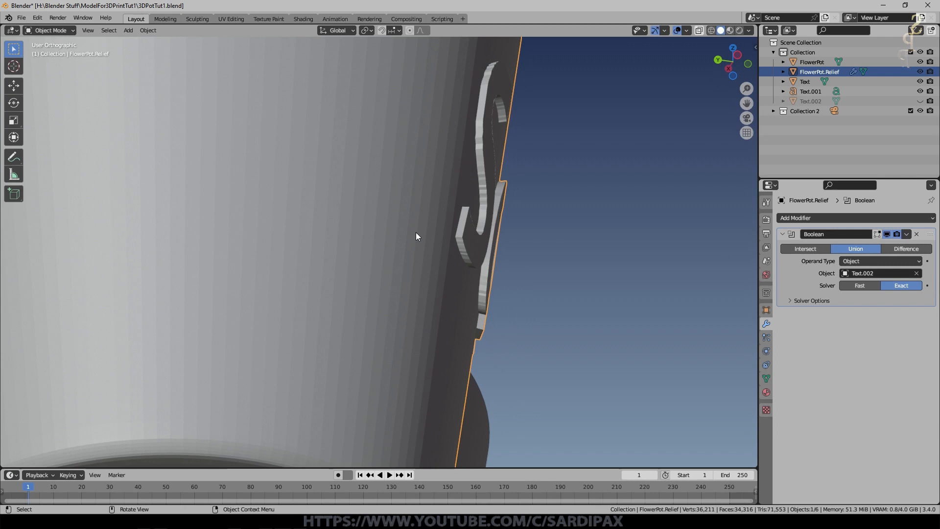
{"action": "middle_click_drag", "start_coordinate": [516, 183], "coordinate": [323, 211]}
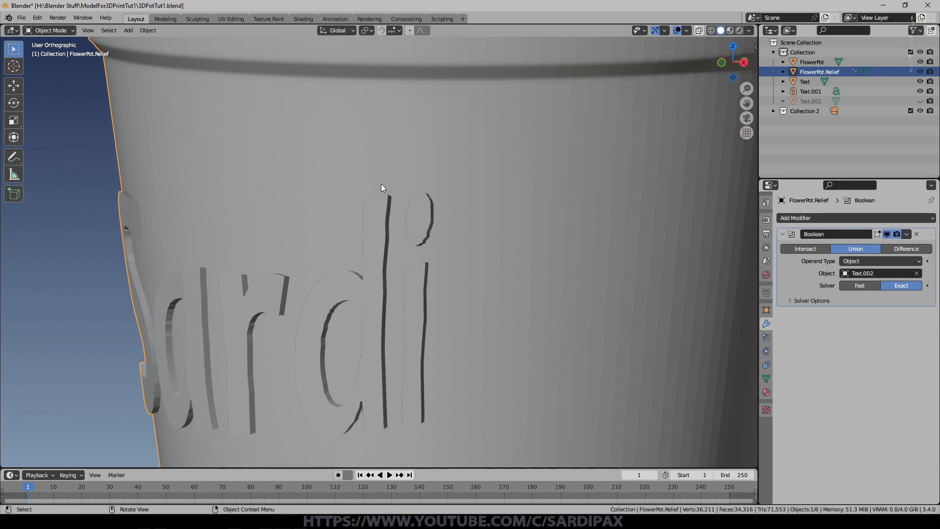
{"action": "mouse_move", "coordinate": [382, 186]}
{"action": "middle_mouse_down"}
{"action": "mouse_move", "coordinate": [418, 230]}
{"action": "mouse_move", "coordinate": [372, 170]}
{"action": "middle_mouse_up"}
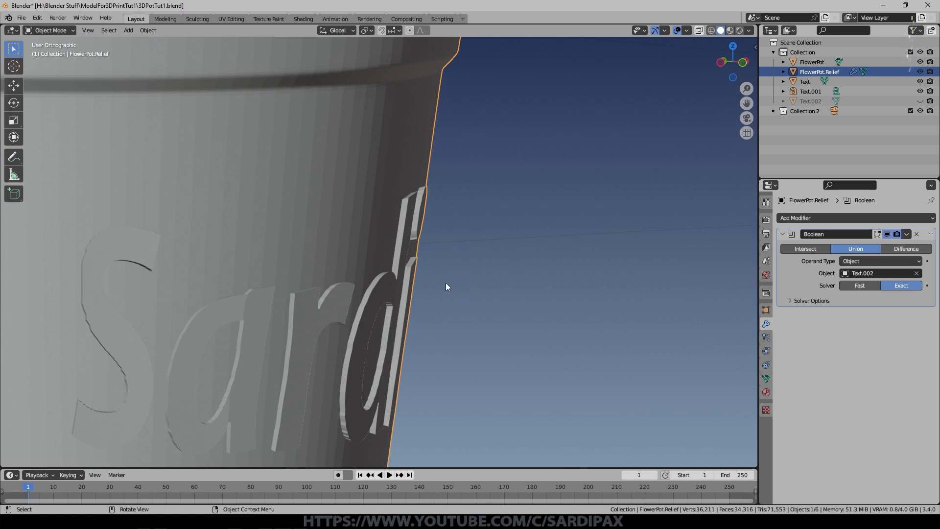
{"action": "scroll", "coordinate": [372, 286], "scroll_direction": "up", "scroll_amount": 5}
{"action": "mouse_move", "coordinate": [368, 305]}
{"action": "middle_mouse_down"}
{"action": "mouse_move", "coordinate": [483, 353]}
{"action": "mouse_move", "coordinate": [393, 351]}
{"action": "mouse_move", "coordinate": [389, 313]}
{"action": "mouse_move", "coordinate": [369, 330]}
{"action": "mouse_move", "coordinate": [317, 275]}
{"action": "mouse_move", "coordinate": [271, 296]}
{"action": "mouse_move", "coordinate": [366, 319]}
{"action": "middle_mouse_up"}
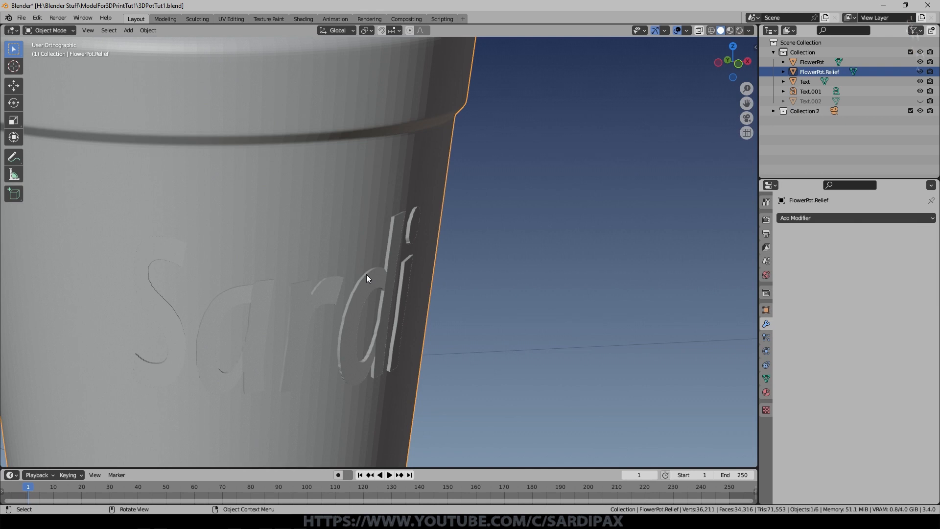
Examine the merged mesh of FlowerPot.Relief around the d and i up close in Edit Mode
{"action": "key", "text": "Tab"}
{"action": "key", "text": "z"}
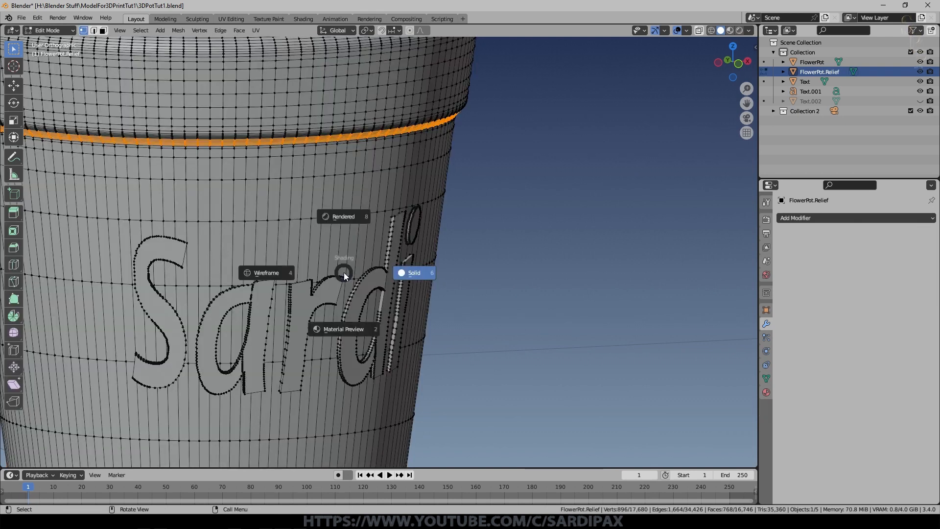
{"action": "left_click", "coordinate": [274, 268]}
{"action": "scroll", "coordinate": [361, 279], "scroll_direction": "up", "scroll_amount": 3}
{"action": "mouse_move", "coordinate": [362, 278]}
{"action": "middle_mouse_down"}
{"action": "mouse_move", "coordinate": [523, 291]}
{"action": "mouse_move", "coordinate": [539, 304]}
{"action": "mouse_move", "coordinate": [489, 281]}
{"action": "mouse_move", "coordinate": [443, 240]}
{"action": "mouse_move", "coordinate": [370, 266]}
{"action": "middle_mouse_up"}
{"action": "scroll", "coordinate": [370, 266], "scroll_direction": "up", "scroll_amount": 3}
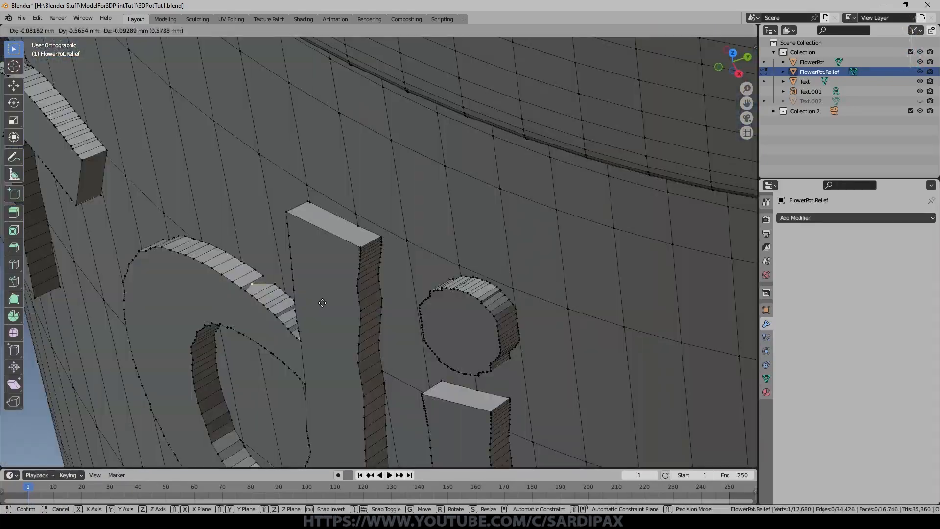
Try to move a single vertex on the upper curve of the d, then cancel the move
{"action": "left_click", "coordinate": [314, 297]}
{"action": "middle_click_drag", "start_coordinate": [298, 265], "coordinate": [339, 216], "text": "shift"}
{"action": "scroll", "coordinate": [342, 174], "scroll_direction": "up", "scroll_amount": 4}
{"action": "key", "text": "g"}
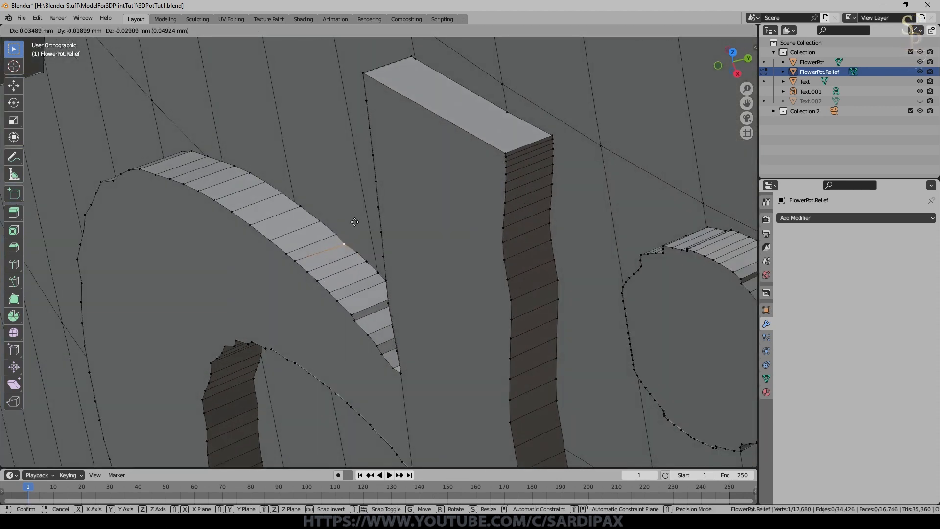
{"action": "right_click", "coordinate": [354, 226]}
{"action": "middle_click_drag", "start_coordinate": [400, 236], "coordinate": [324, 258]}
Return to Object Mode and show the whole relief pot in Material Preview shading
{"action": "key", "text": "Tab"}
{"action": "middle_click_drag", "start_coordinate": [386, 284], "coordinate": [402, 217]}
{"action": "key", "text": "Tab"}
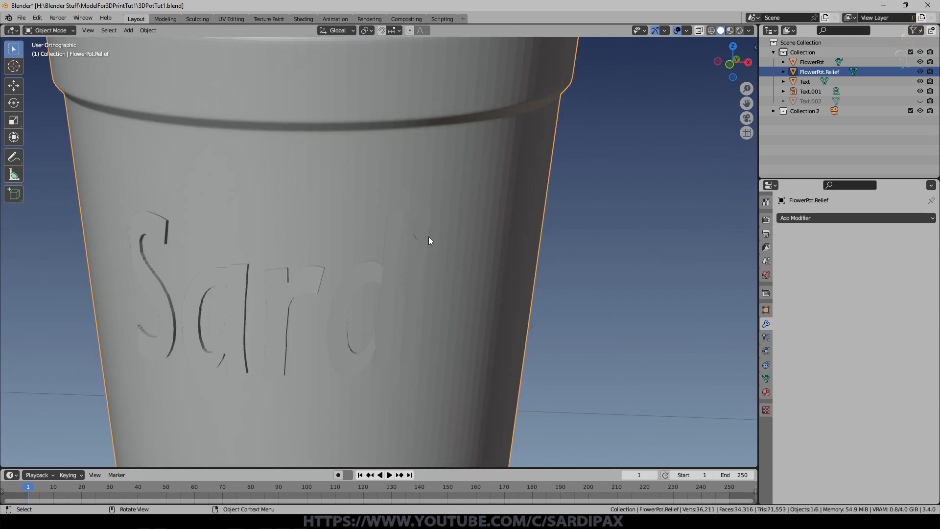
{"action": "middle_click_drag", "start_coordinate": [401, 229], "coordinate": [443, 229]}
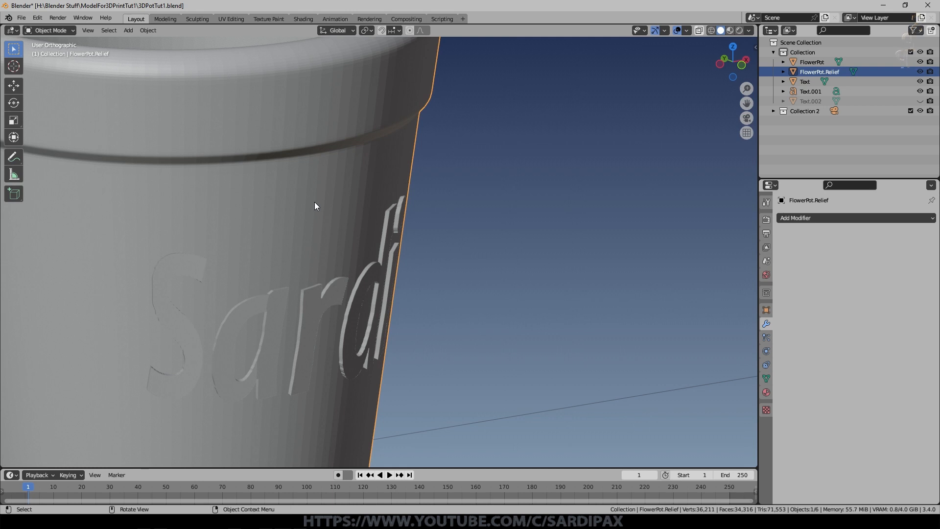
{"action": "scroll", "coordinate": [314, 204], "scroll_direction": "down", "scroll_amount": 6}
{"action": "middle_click_drag", "start_coordinate": [333, 231], "coordinate": [342, 253]}
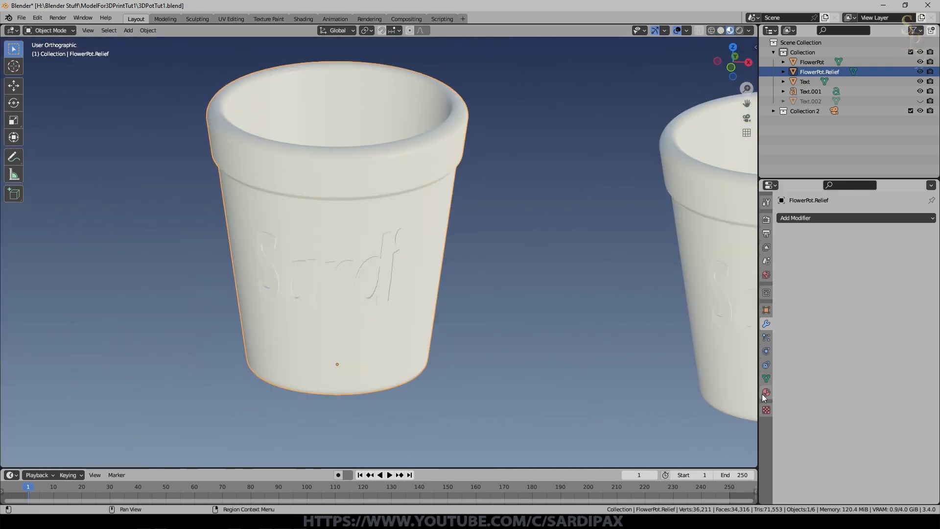
Give FlowerPot.Relief a red terracotta material and add a Sun light with strength 4.870
{"action": "left_click", "coordinate": [766, 392]}
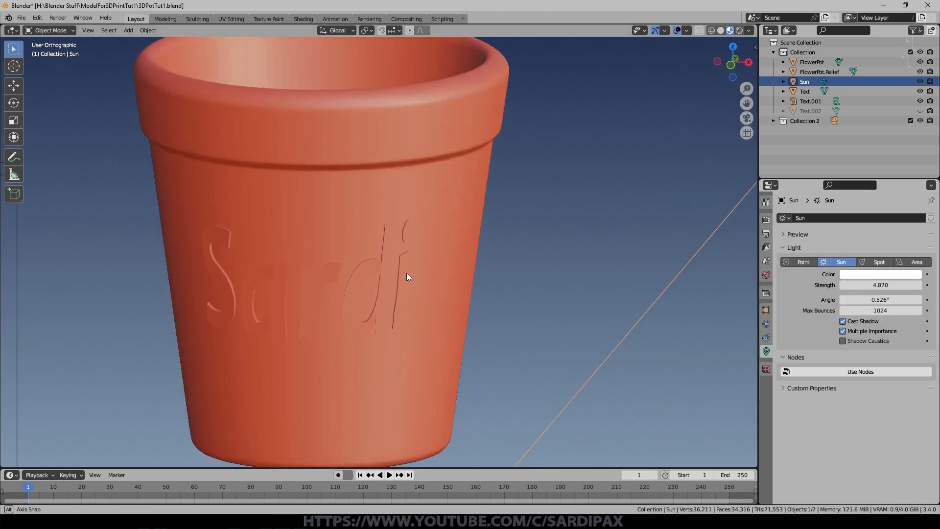
{"action": "middle_click_drag", "start_coordinate": [406, 273], "coordinate": [456, 271]}
{"action": "scroll", "coordinate": [456, 271], "scroll_direction": "down", "scroll_amount": 3}
Assign the existing red Material.001 to the original FlowerPot object
{"action": "left_click", "coordinate": [554, 221]}
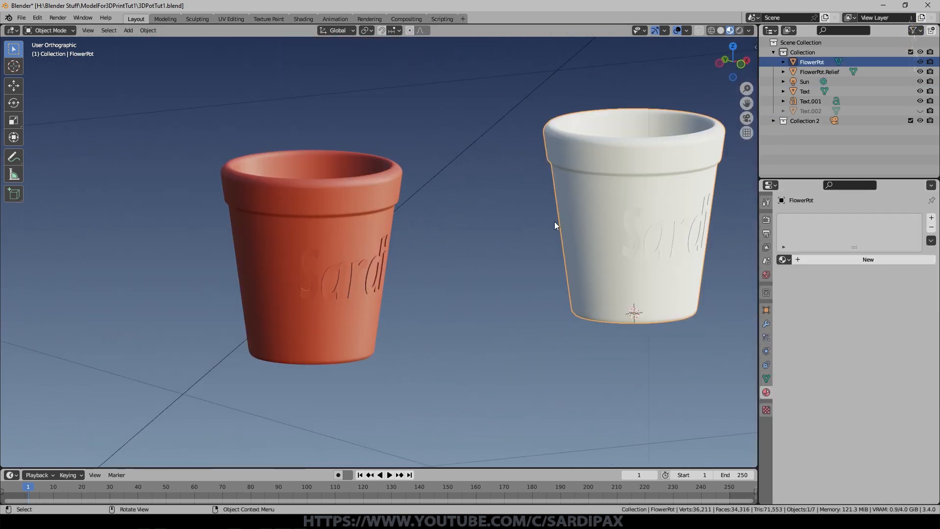
{"action": "key", "text": "KP_Decimal"}
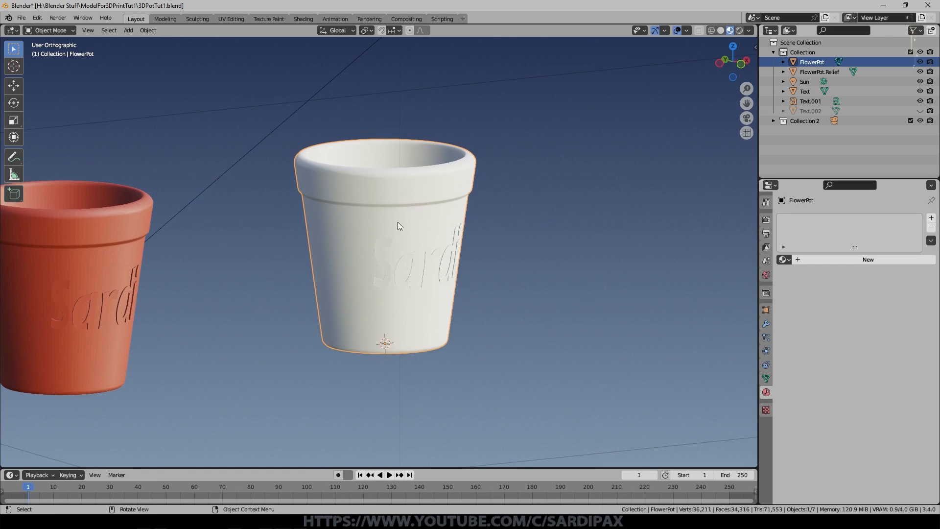
{"action": "scroll", "coordinate": [409, 263], "scroll_direction": "up", "scroll_amount": 4}
{"action": "left_click", "coordinate": [784, 260]}
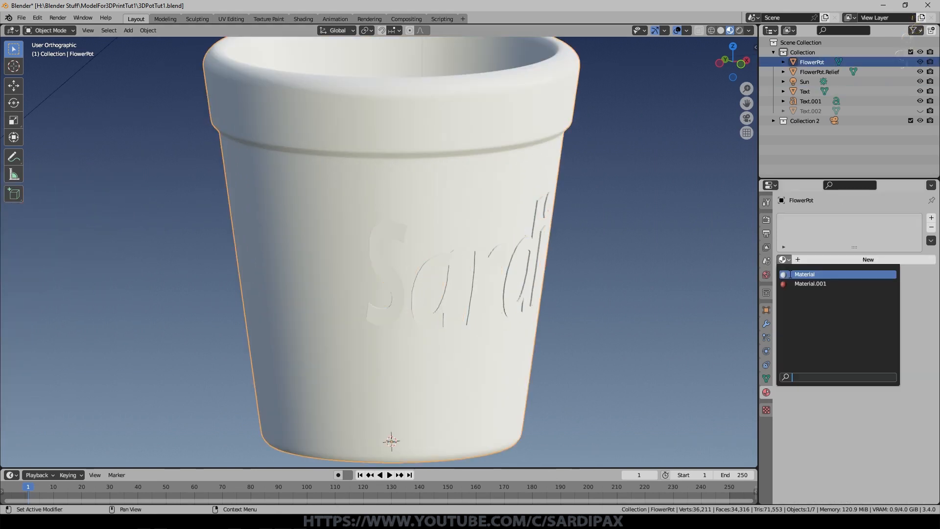
{"action": "left_click", "coordinate": [808, 285]}
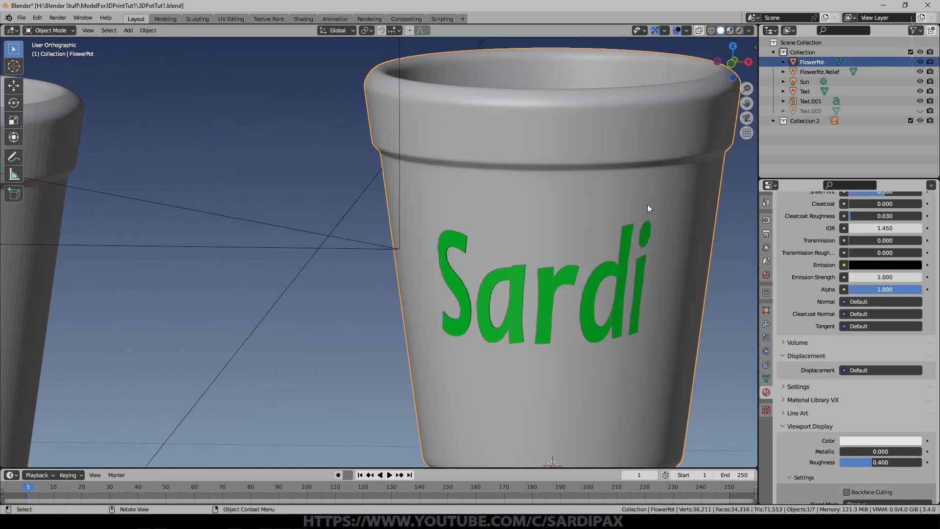
Set the original FlowerPot object to flat shading in the solid view
{"action": "scroll", "coordinate": [628, 219], "scroll_direction": "down", "scroll_amount": 5}
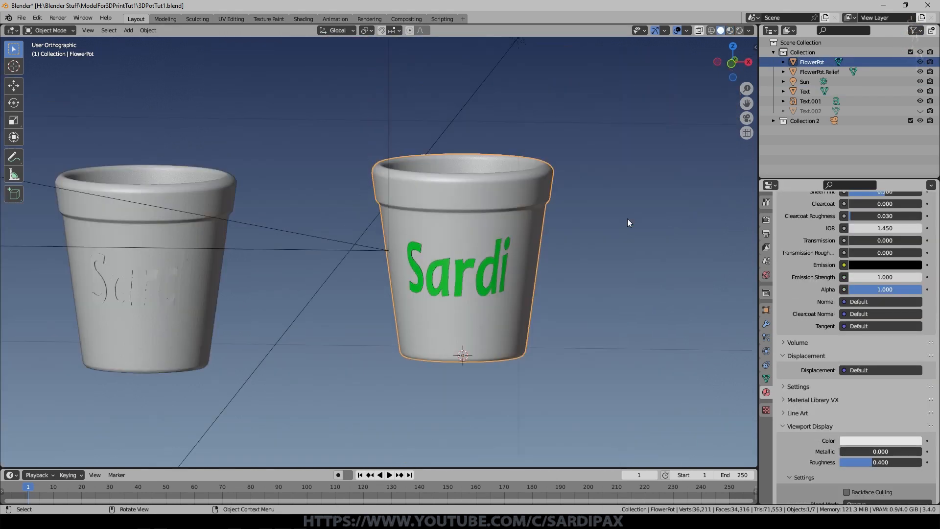
{"action": "left_click", "coordinate": [767, 324]}
{"action": "left_click", "coordinate": [836, 216]}
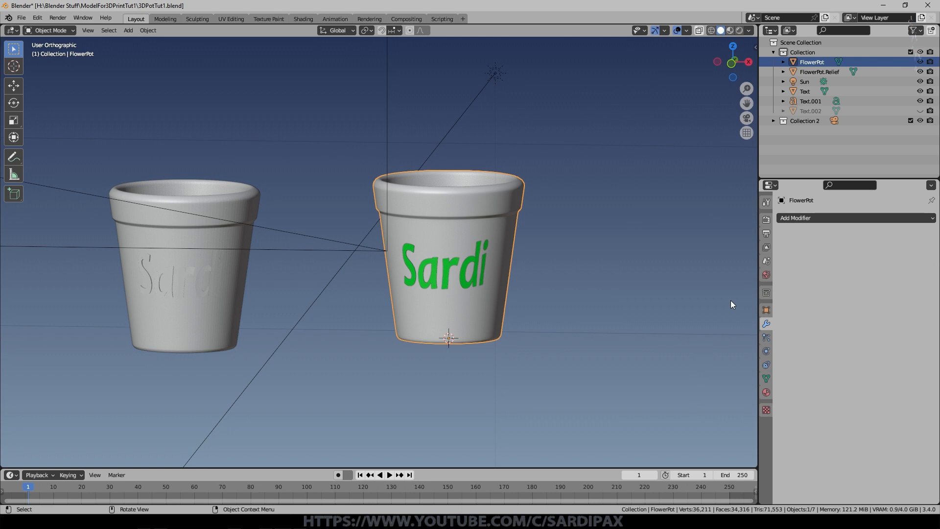
{"action": "right_click", "coordinate": [471, 310]}
{"action": "key", "text": "Escape"}
{"action": "scroll", "coordinate": [497, 316], "scroll_direction": "up", "scroll_amount": 2}
{"action": "scroll", "coordinate": [497, 316], "scroll_direction": "up", "scroll_amount": 3}
Add a Boolean modifier set to Difference on FlowerPot, with Text as its object
{"action": "left_click", "coordinate": [854, 217]}
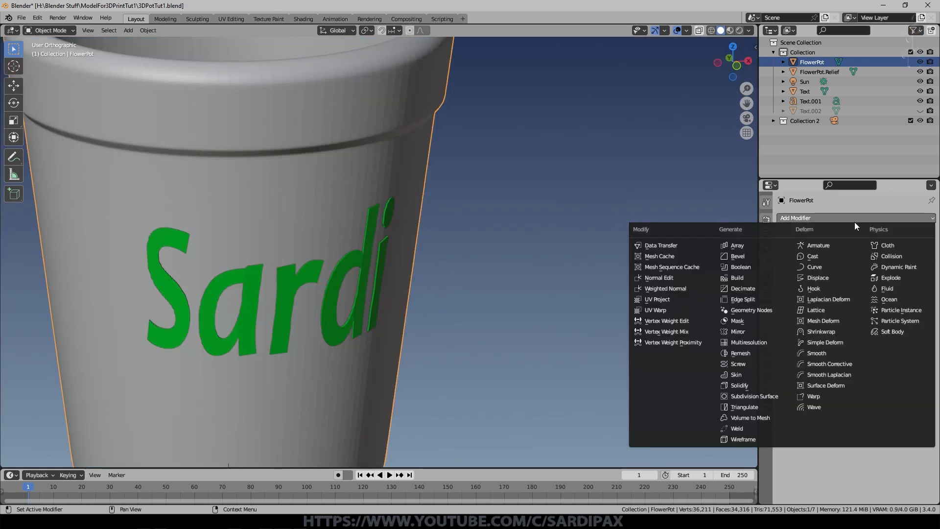
{"action": "left_click", "coordinate": [757, 268]}
{"action": "left_click", "coordinate": [877, 273]}
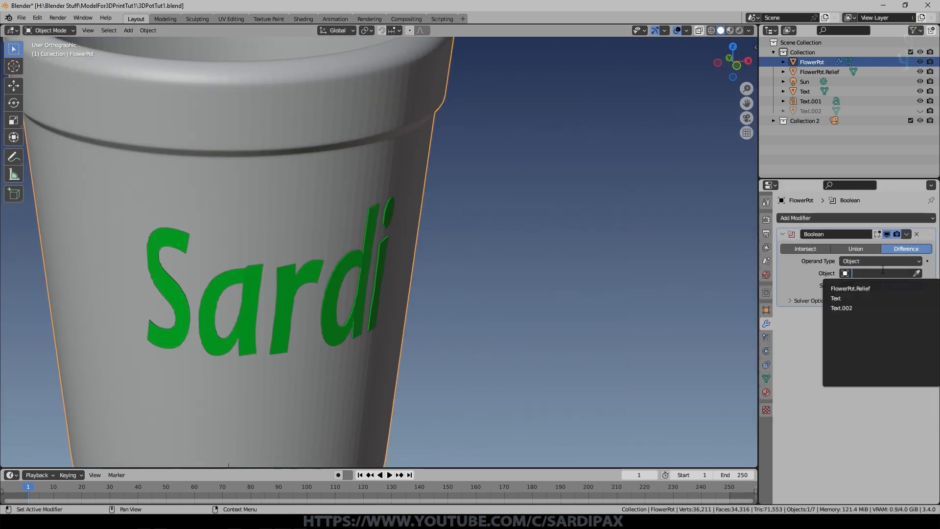
{"action": "left_click", "coordinate": [841, 297]}
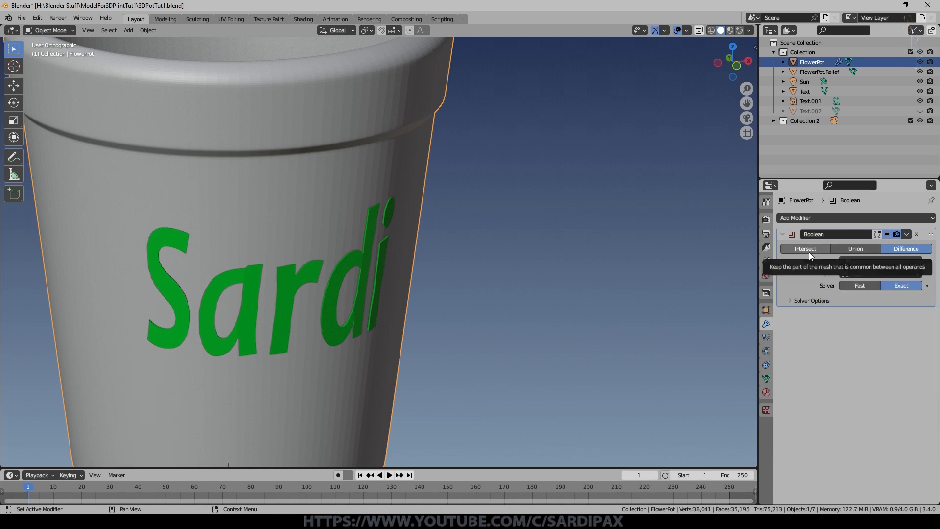
Hide the Text object in the viewport and examine the engraved lettering on FlowerPot in rendered shading
{"action": "left_click", "coordinate": [901, 91]}
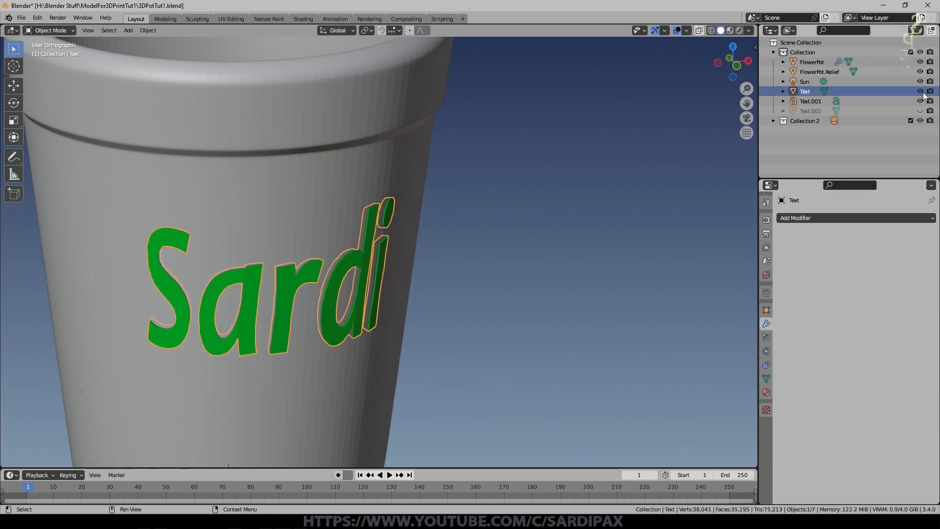
{"action": "left_click", "coordinate": [921, 91]}
{"action": "middle_click_drag", "start_coordinate": [388, 295], "coordinate": [305, 285]}
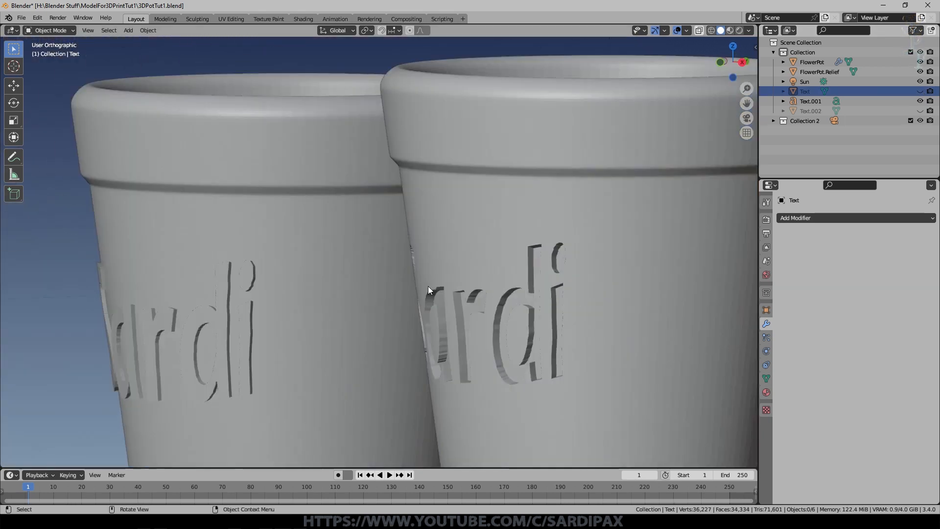
{"action": "middle_click_drag", "start_coordinate": [460, 354], "coordinate": [619, 305]}
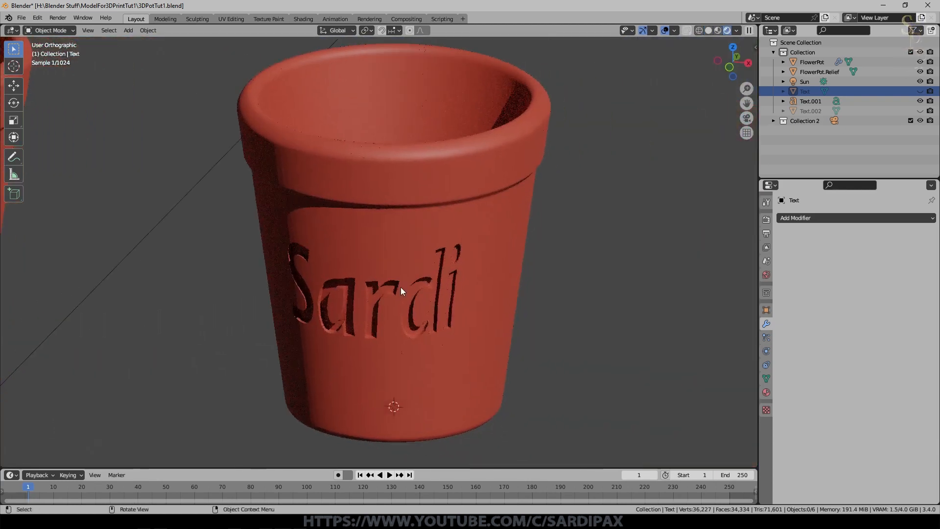
{"action": "scroll", "coordinate": [400, 287], "scroll_direction": "up", "scroll_amount": 6}
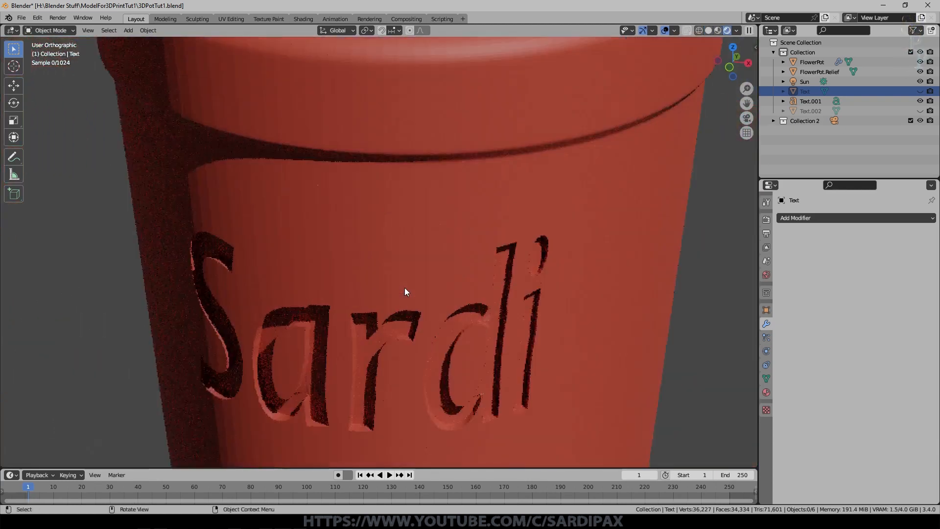
{"action": "middle_click_drag", "start_coordinate": [546, 299], "coordinate": [549, 272]}
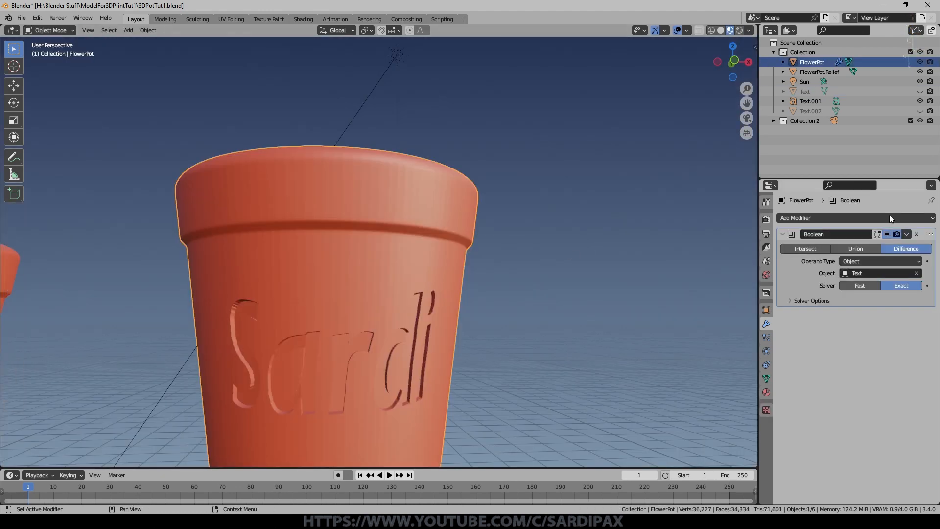
Apply the Boolean modifier on FlowerPot and select the recessed face of the engraved letter S in Edit Mode
{"action": "left_click", "coordinate": [907, 234]}
{"action": "left_click", "coordinate": [886, 243]}
{"action": "key", "text": "Tab"}
{"action": "middle_click_drag", "start_coordinate": [61, 269], "coordinate": [74, 188], "text": "shift"}
{"action": "key", "text": "3"}
{"action": "left_click", "coordinate": [250, 257]}
{"action": "middle_click_drag", "start_coordinate": [244, 256], "coordinate": [282, 260]}
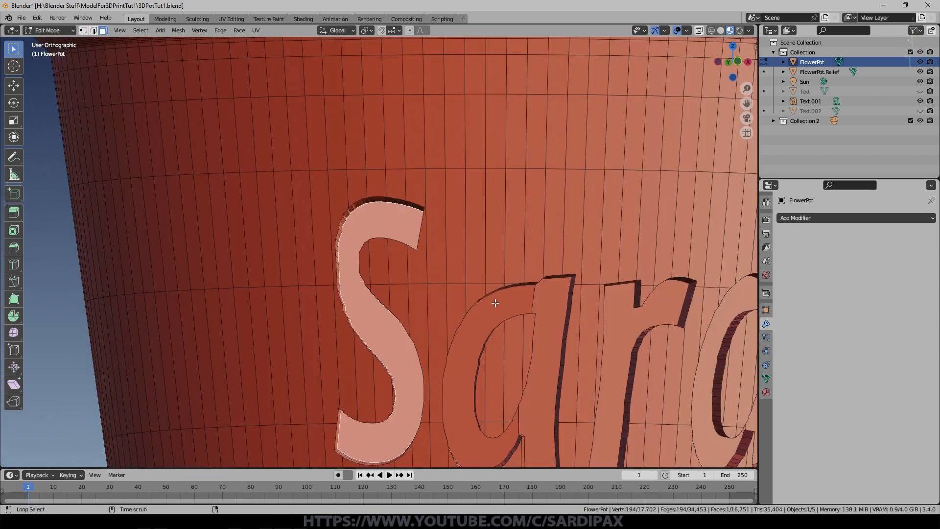
Try to push the letter S's recessed face inward with Shrink/Fatten and scale it to about 0.96
{"action": "key", "text": "alt+s"}
{"action": "left_click", "coordinate": [491, 300]}
{"action": "key", "text": "s"}
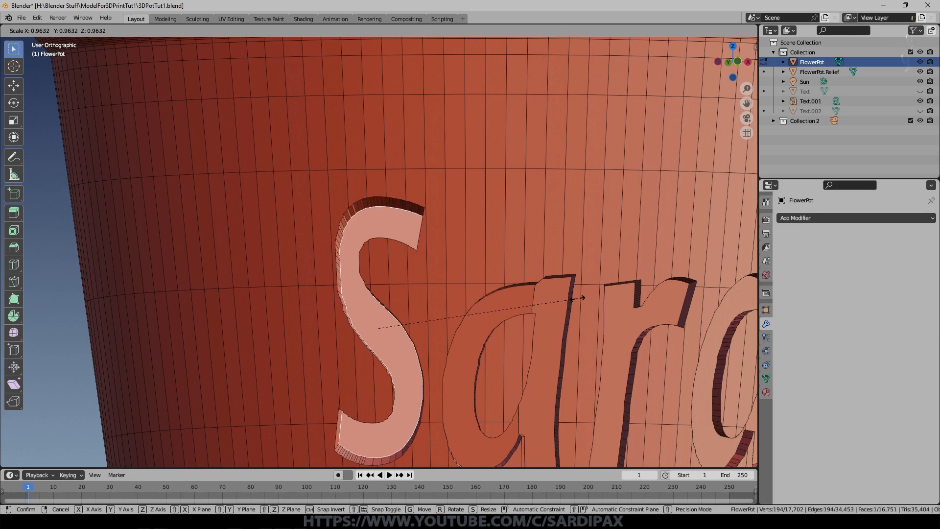
{"action": "left_click", "coordinate": [580, 297]}
{"action": "middle_click_drag", "start_coordinate": [440, 334], "coordinate": [381, 211]}
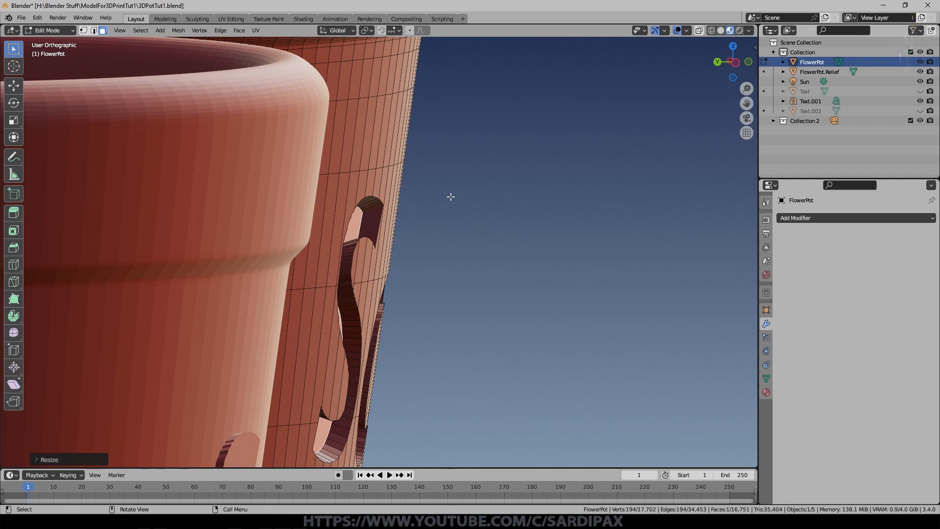
{"action": "middle_click_drag", "start_coordinate": [375, 255], "coordinate": [550, 288]}
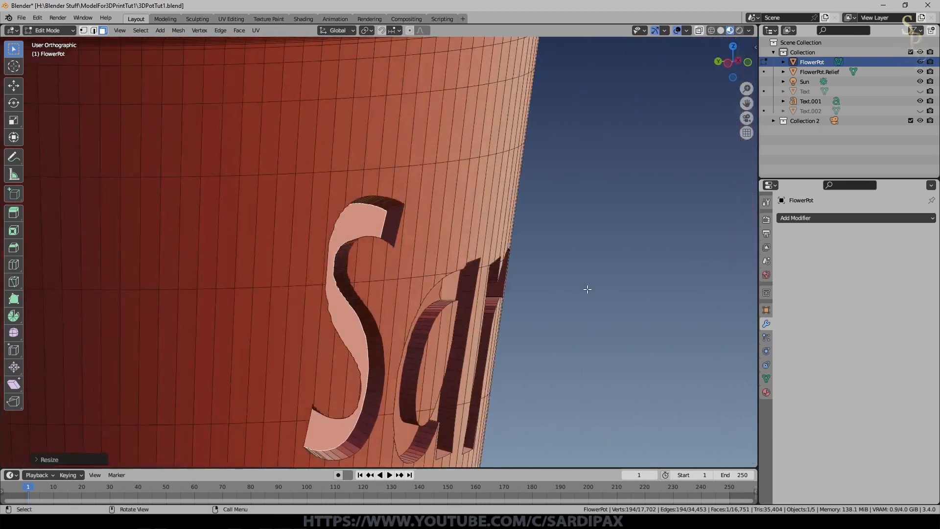
{"action": "key", "text": "g"}
{"action": "key", "text": "z"}
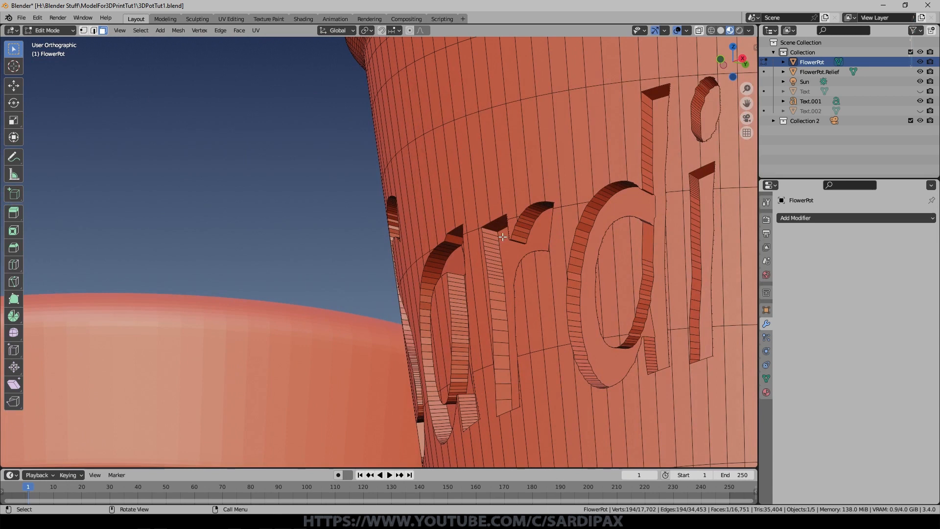
{"action": "middle_click_drag", "start_coordinate": [503, 267], "coordinate": [372, 167]}
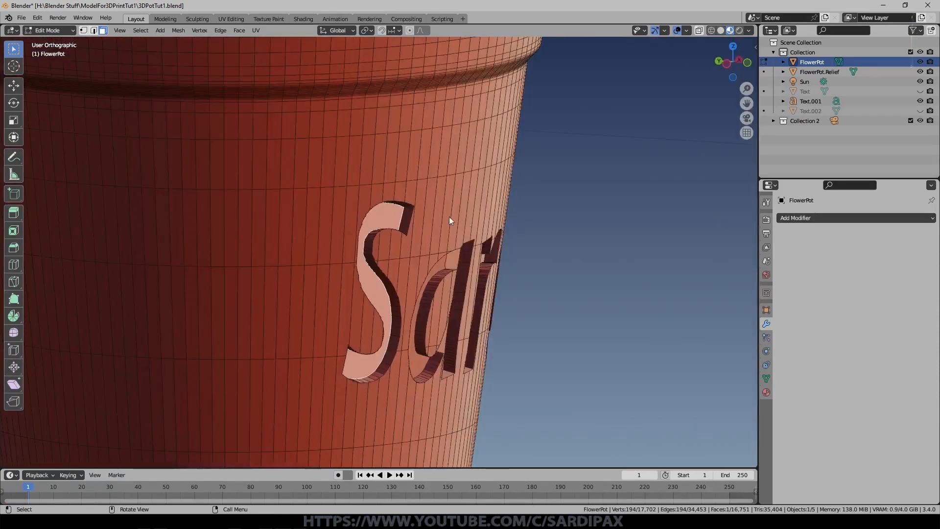
Add a cylinder mesh in Object Mode, rotate it and place it partly through FlowerPot's side wall
{"action": "middle_click_drag", "start_coordinate": [439, 250], "coordinate": [412, 395]}
{"action": "scroll", "coordinate": [499, 280], "scroll_direction": "down", "scroll_amount": 5}
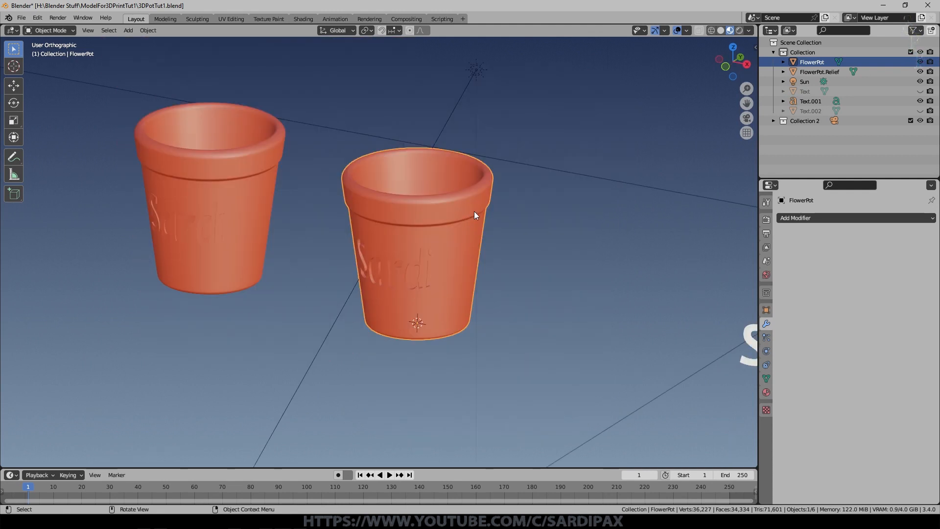
{"action": "key", "text": "Tab"}
{"action": "key", "text": "Tab"}
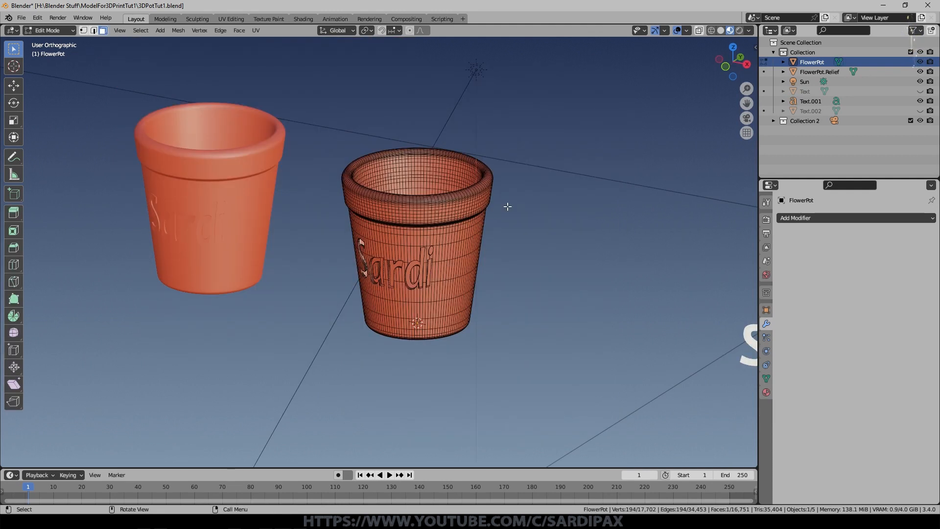
{"action": "key", "text": "shift+a"}
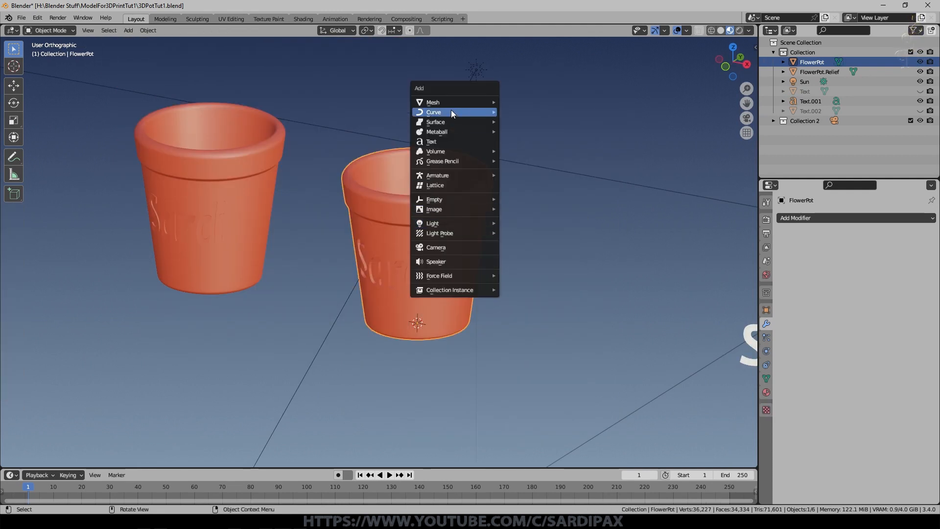
{"action": "mouse_move", "coordinate": [452, 106]}
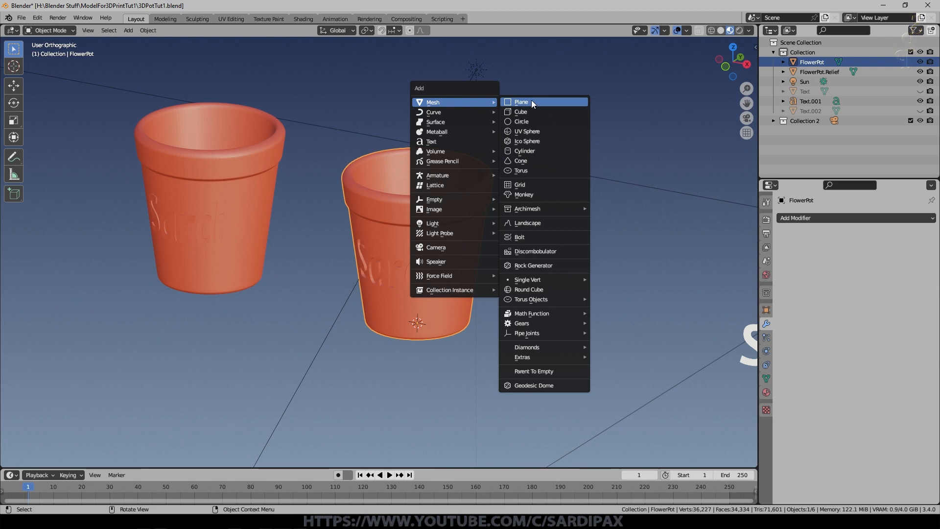
{"action": "left_click", "coordinate": [524, 151]}
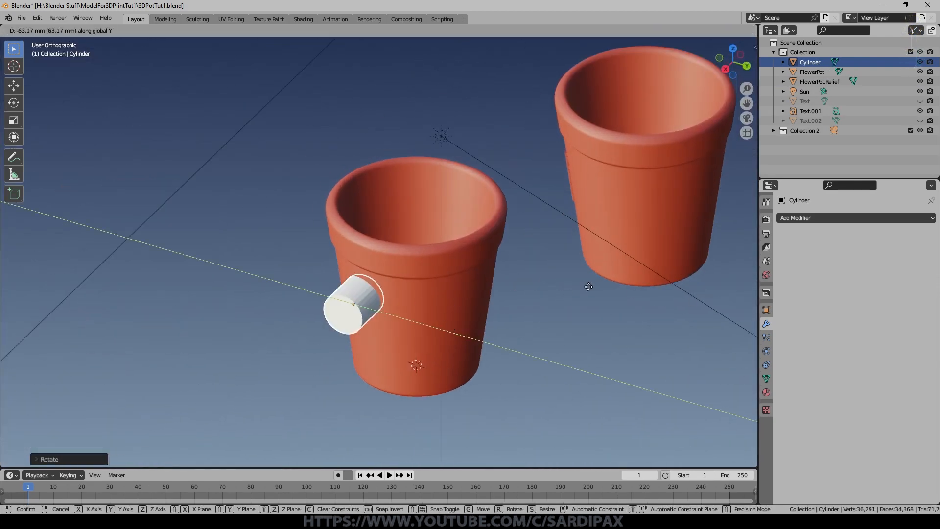
{"action": "middle_click_drag", "start_coordinate": [379, 317], "coordinate": [543, 289]}
Duplicate the FlowerPot object and place the copy beyond the two existing pots
{"action": "left_click", "coordinate": [448, 276]}
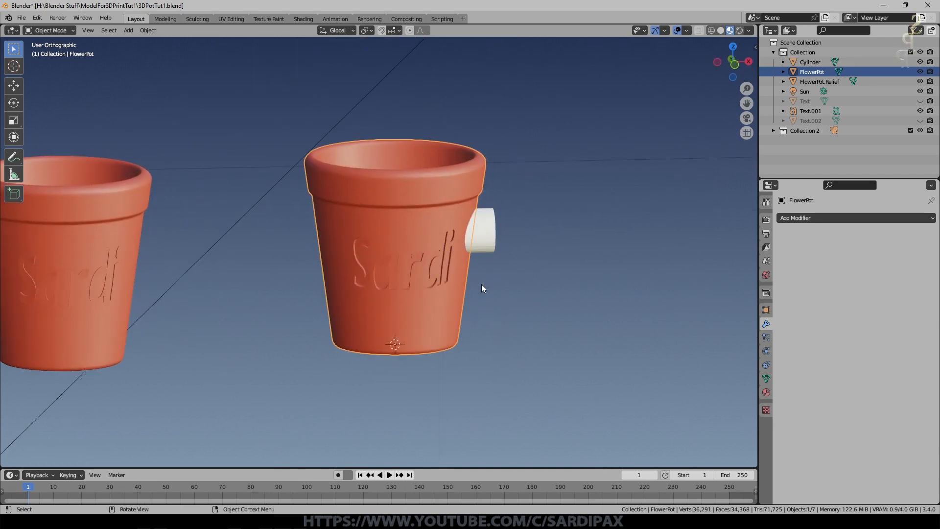
{"action": "middle_click_drag", "start_coordinate": [483, 287], "coordinate": [440, 277]}
{"action": "scroll", "coordinate": [440, 269], "scroll_direction": "down", "scroll_amount": 4}
{"action": "key", "text": "shift+d"}
{"action": "left_click", "coordinate": [179, 276]}
{"action": "left_click", "coordinate": [416, 241]}
Join the cylinder into the FlowerPot object
{"action": "scroll", "coordinate": [456, 232], "scroll_direction": "up", "scroll_amount": 4}
{"action": "left_click", "coordinate": [481, 232]}
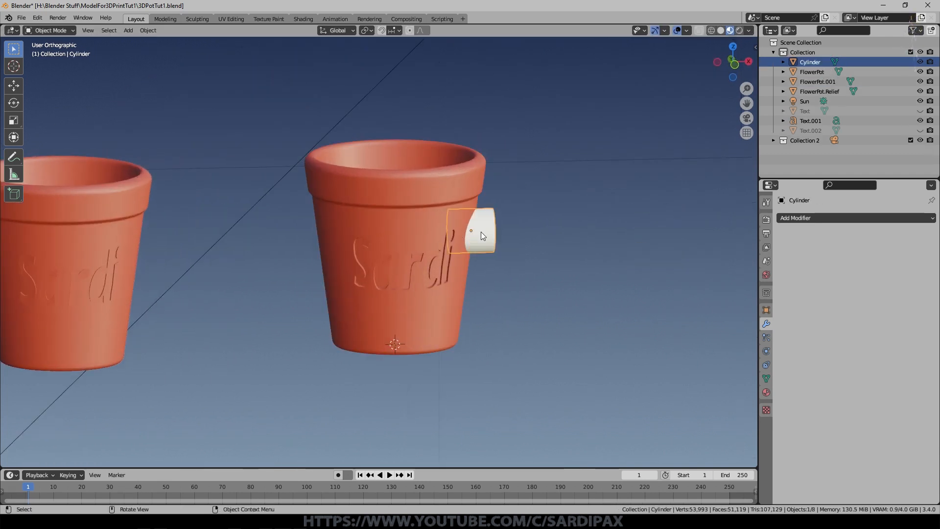
{"action": "left_click", "coordinate": [460, 230], "text": "shift"}
{"action": "key", "text": "ctrl+j"}
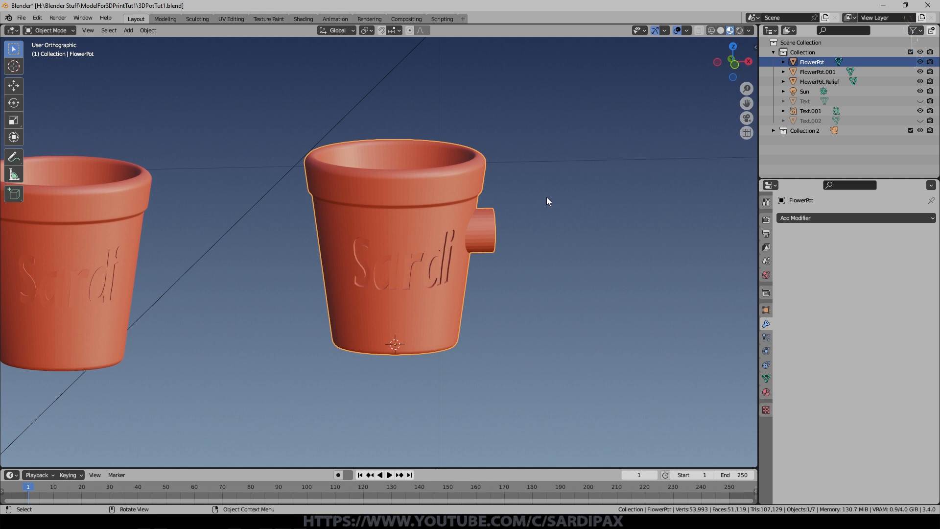
{"action": "middle_click_drag", "start_coordinate": [529, 200], "coordinate": [475, 267]}
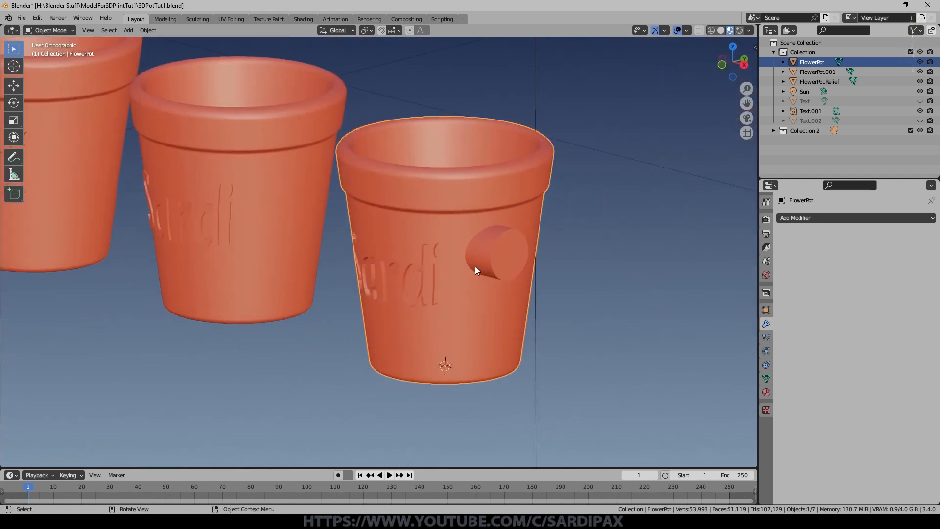
Check the Mesh: 3D-Print Toolbox add-on in the preferences and show its tools beside the viewport
{"action": "key", "text": "n"}
{"action": "left_click", "coordinate": [37, 17]}
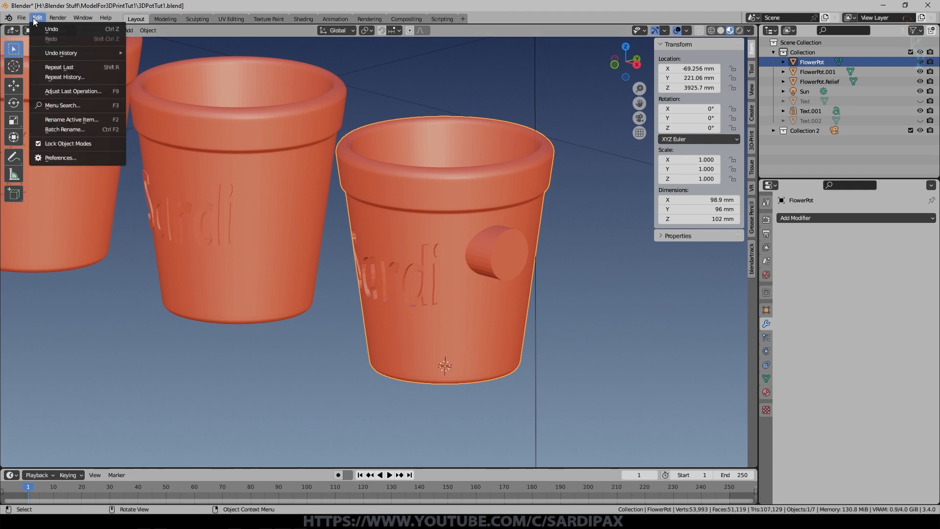
{"action": "left_click", "coordinate": [55, 161]}
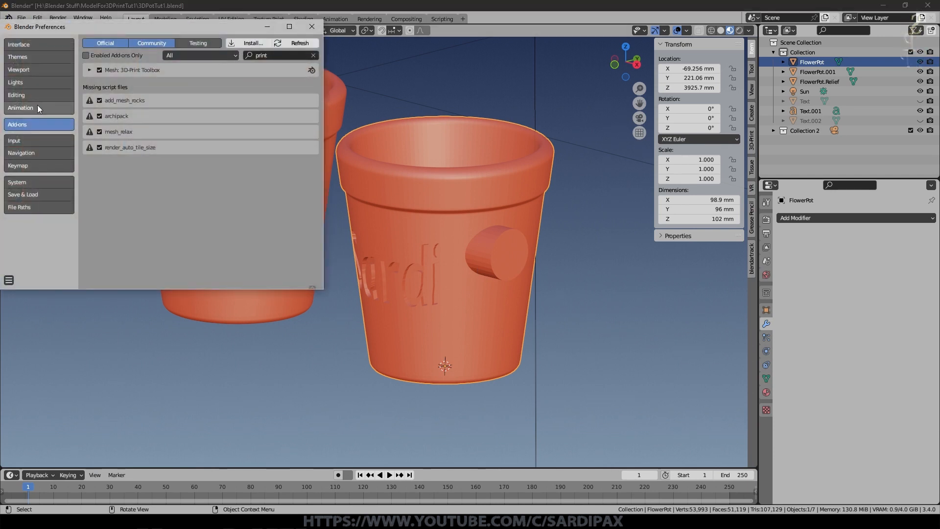
{"action": "left_click", "coordinate": [312, 26]}
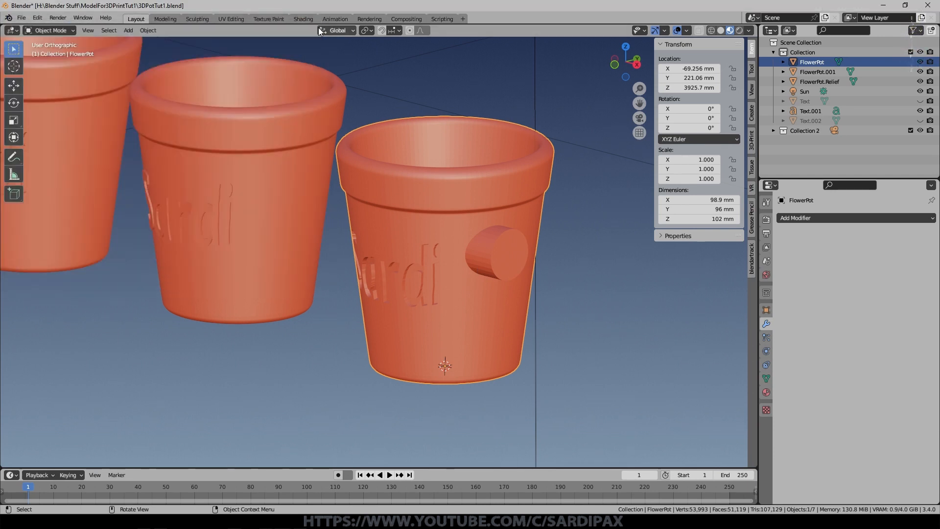
{"action": "left_click", "coordinate": [753, 141]}
Clear FlowerPot's vertex selection in Edit Mode, show it in wireframe and run all the 3D-Print checks
{"action": "key", "text": "Tab"}
{"action": "key", "text": "1"}
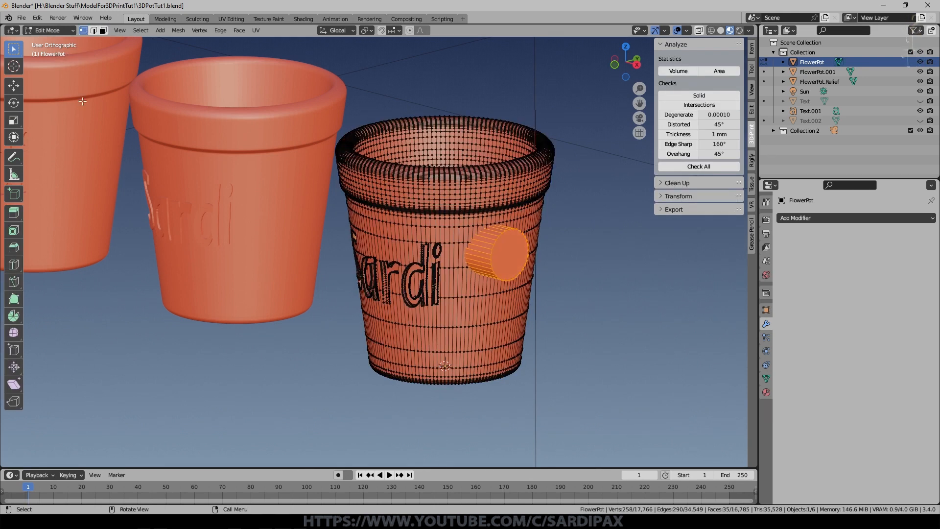
{"action": "key", "text": "alt+a"}
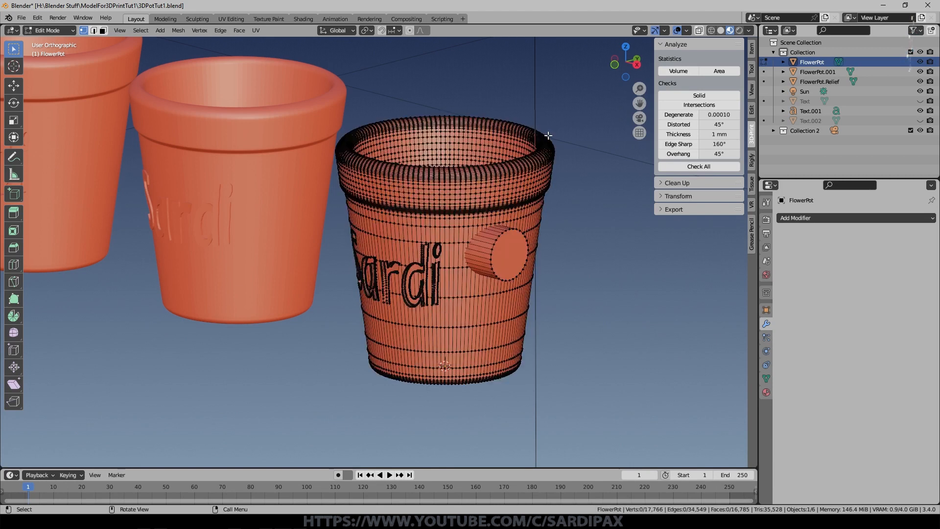
{"action": "key", "text": "z"}
{"action": "left_click", "coordinate": [477, 133]}
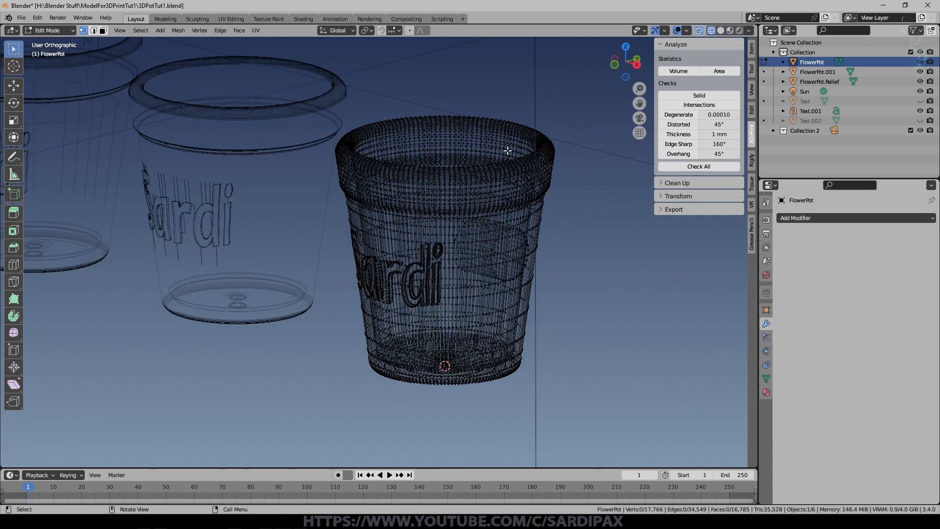
{"action": "middle_click_drag", "start_coordinate": [497, 140], "coordinate": [533, 139]}
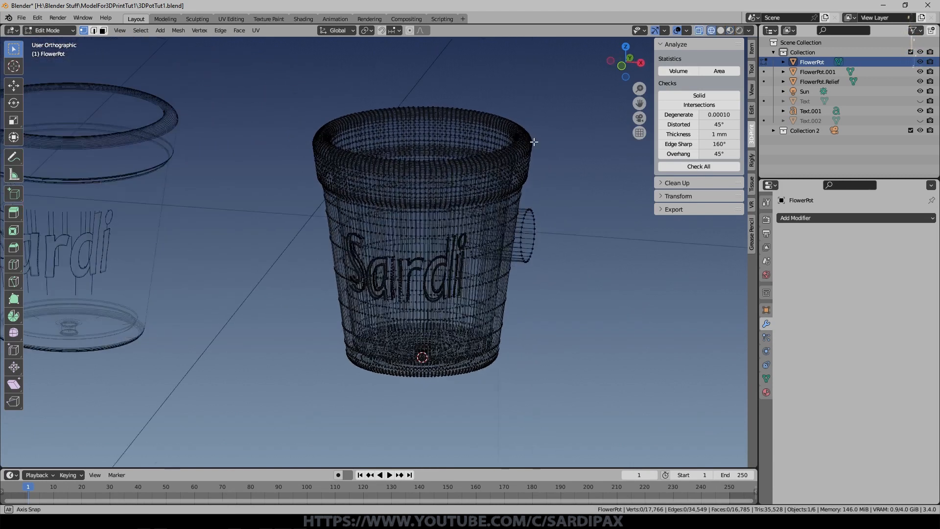
{"action": "left_click", "coordinate": [712, 168]}
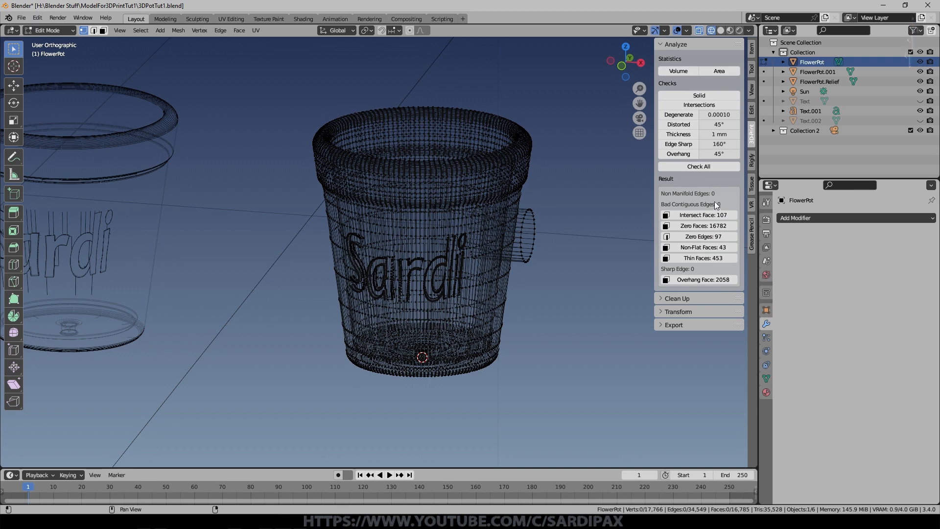
Select FlowerPot's overhang faces from the check results and examine where they lie on the lettering, cylinder and base
{"action": "middle_click_drag", "start_coordinate": [629, 198], "coordinate": [642, 249]}
{"action": "middle_click_drag", "start_coordinate": [422, 116], "coordinate": [435, 105]}
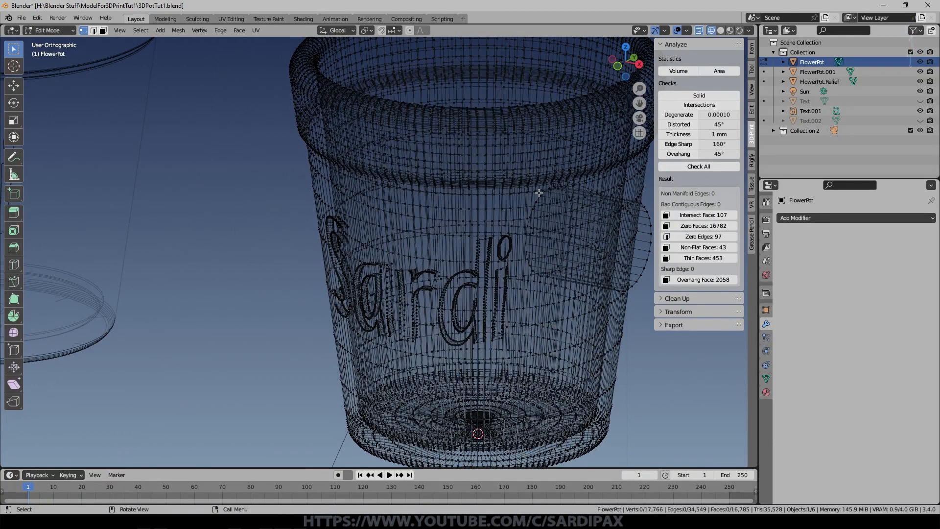
{"action": "middle_click_drag", "start_coordinate": [538, 193], "coordinate": [555, 202]}
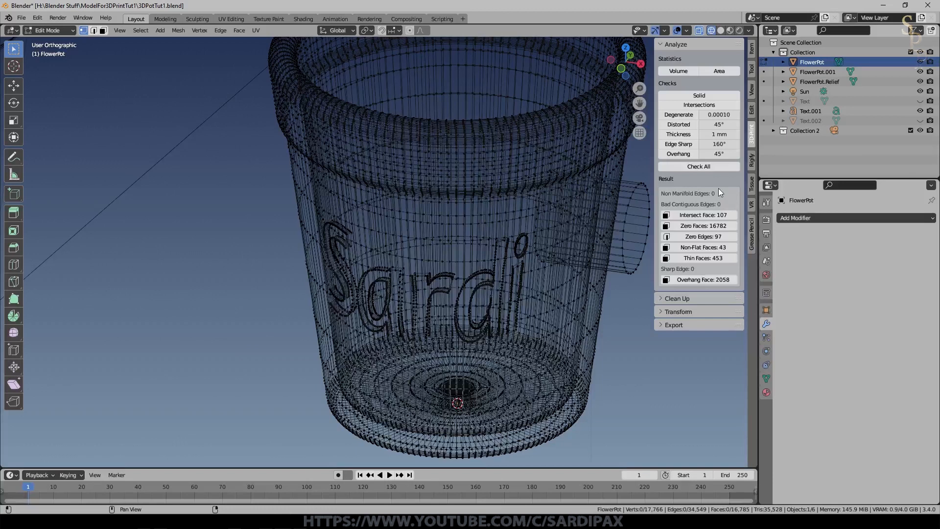
{"action": "middle_click_drag", "start_coordinate": [406, 272], "coordinate": [405, 232]}
{"action": "scroll", "coordinate": [406, 230], "scroll_direction": "down", "scroll_amount": 2}
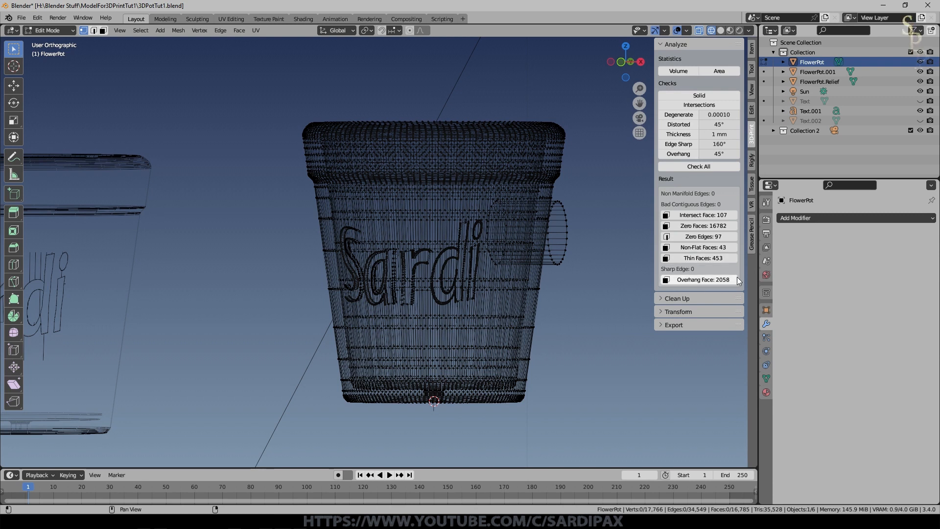
{"action": "left_click", "coordinate": [686, 287]}
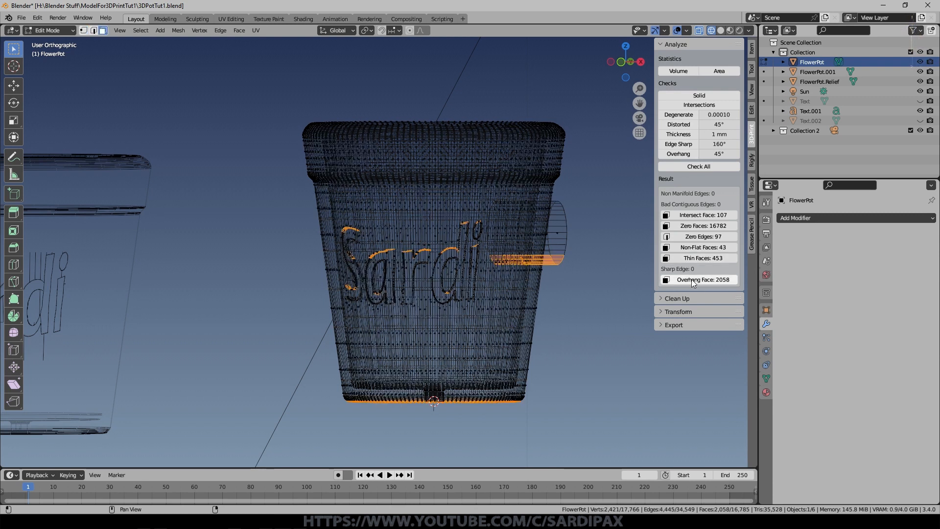
{"action": "middle_click_drag", "start_coordinate": [468, 303], "coordinate": [491, 250]}
{"action": "middle_click_drag", "start_coordinate": [437, 421], "coordinate": [514, 418]}
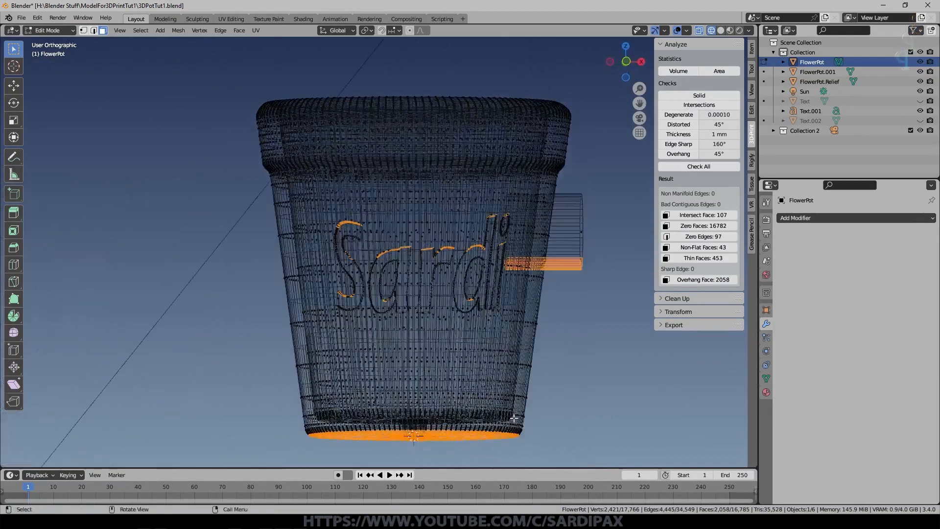
{"action": "middle_click_drag", "start_coordinate": [565, 278], "coordinate": [558, 278]}
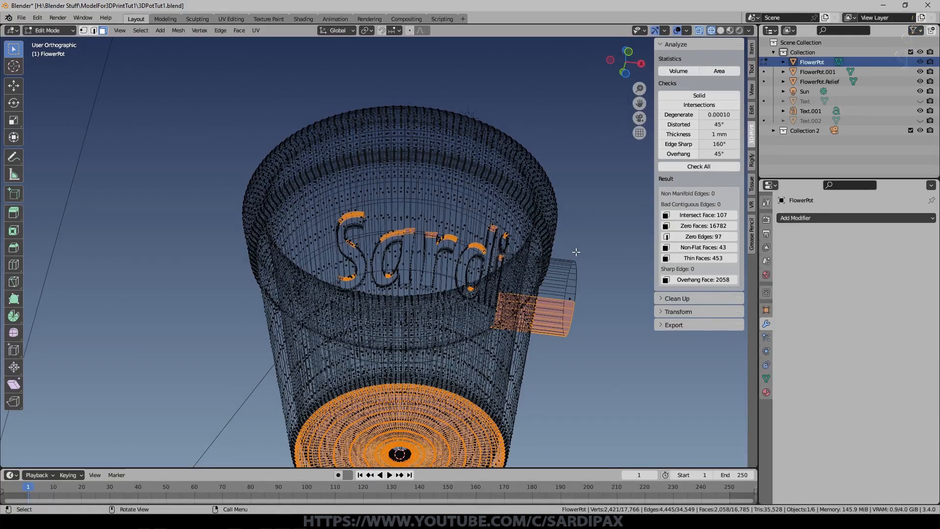
Clear the overhang face selection and switch the viewport to solid shading
{"action": "key", "text": "alt+a"}
{"action": "middle_click_drag", "start_coordinate": [578, 252], "coordinate": [465, 273]}
{"action": "left_click", "coordinate": [518, 276]}
{"action": "left_click", "coordinate": [540, 262]}
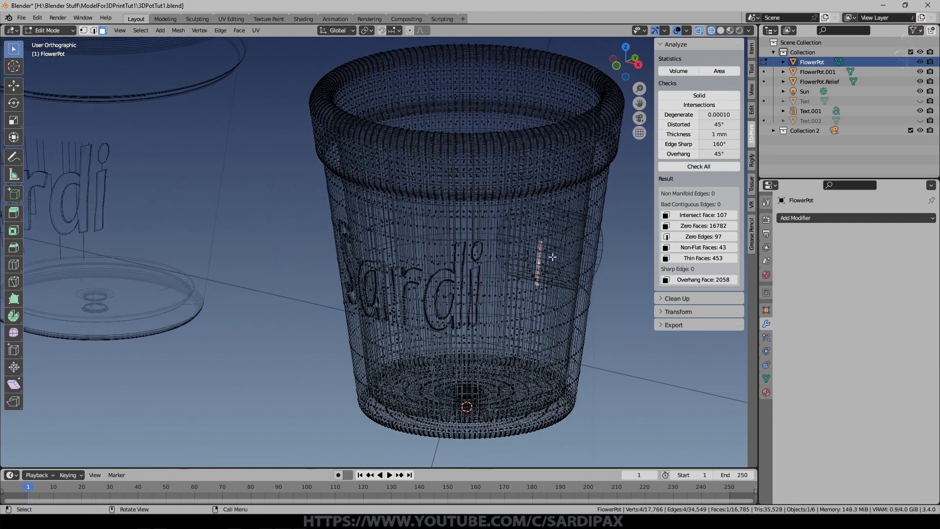
{"action": "left_click", "coordinate": [577, 270]}
{"action": "key", "text": "z"}
{"action": "left_click", "coordinate": [583, 292]}
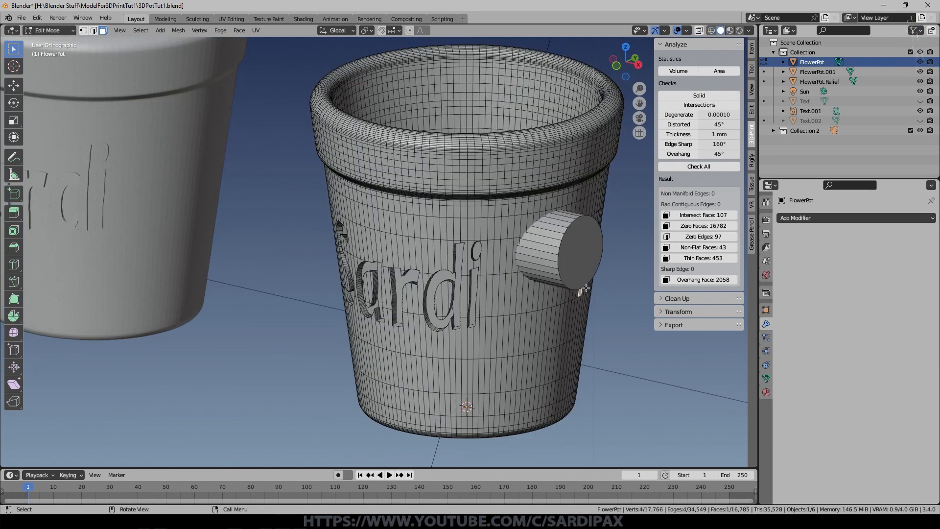
Select the whole linked cylinder mesh on FlowerPot's side and delete it
{"action": "left_click", "coordinate": [537, 265]}
{"action": "middle_click_drag", "start_coordinate": [517, 261], "coordinate": [450, 225]}
{"action": "left_click", "coordinate": [542, 264]}
{"action": "key", "text": "ctrl+l"}
{"action": "key", "text": "x"}
{"action": "left_click", "coordinate": [542, 227]}
Delete a single face from FlowerPot's inner wall and rerun all the 3D-Print checks
{"action": "left_click", "coordinate": [446, 205]}
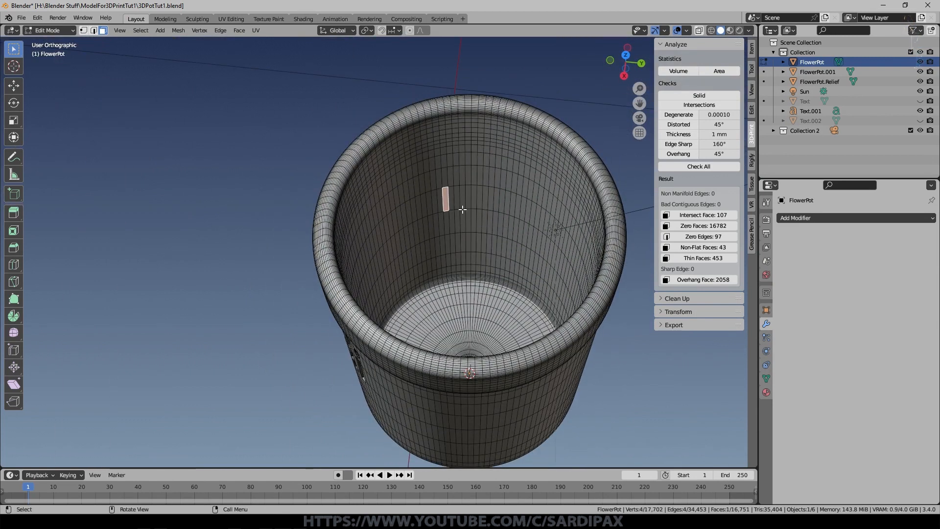
{"action": "key", "text": "x"}
{"action": "left_click", "coordinate": [462, 213]}
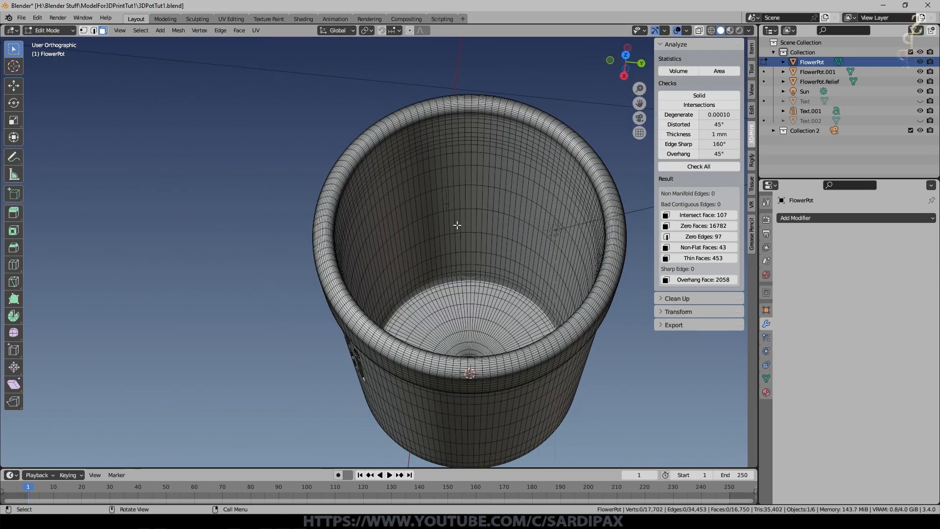
{"action": "middle_click_drag", "start_coordinate": [457, 226], "coordinate": [436, 192]}
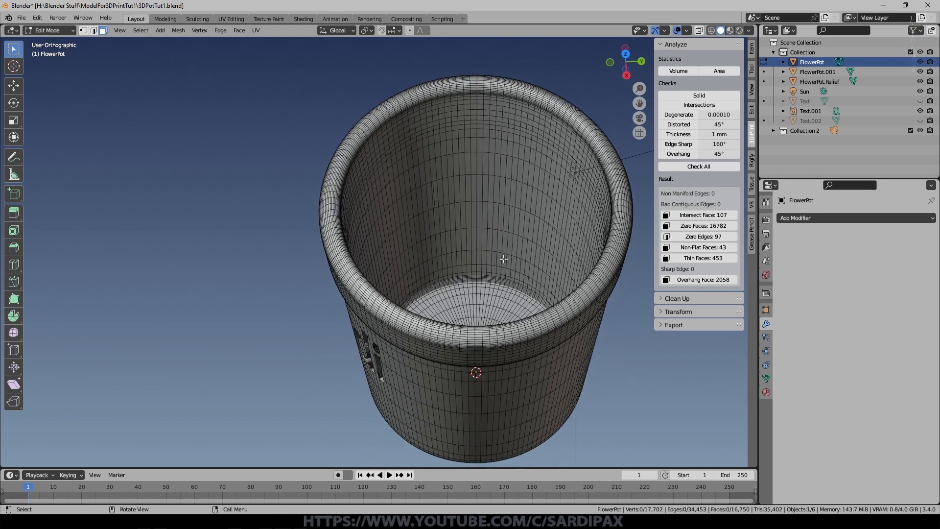
{"action": "left_click", "coordinate": [706, 169]}
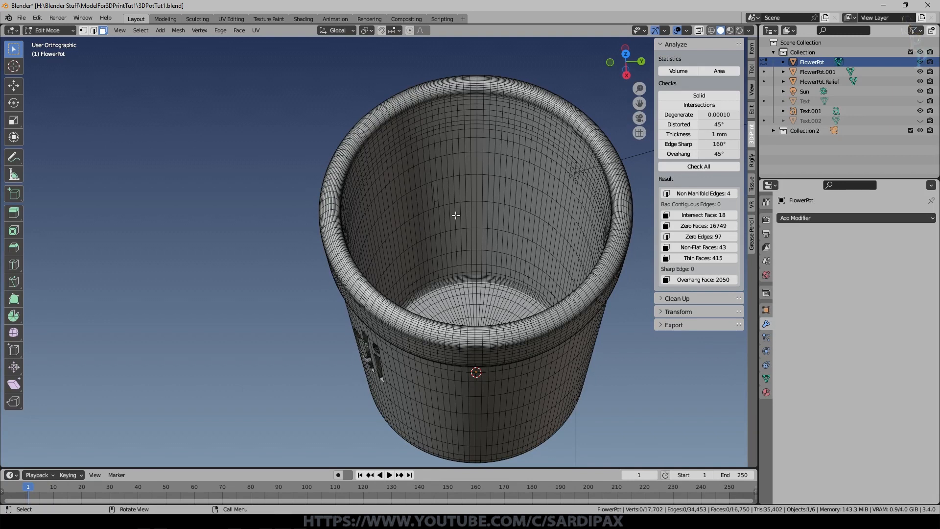
Select the non-manifold edges around the hole in FlowerPot's inner wall and fill it with a face
{"action": "middle_click_drag", "start_coordinate": [455, 215], "coordinate": [457, 237]}
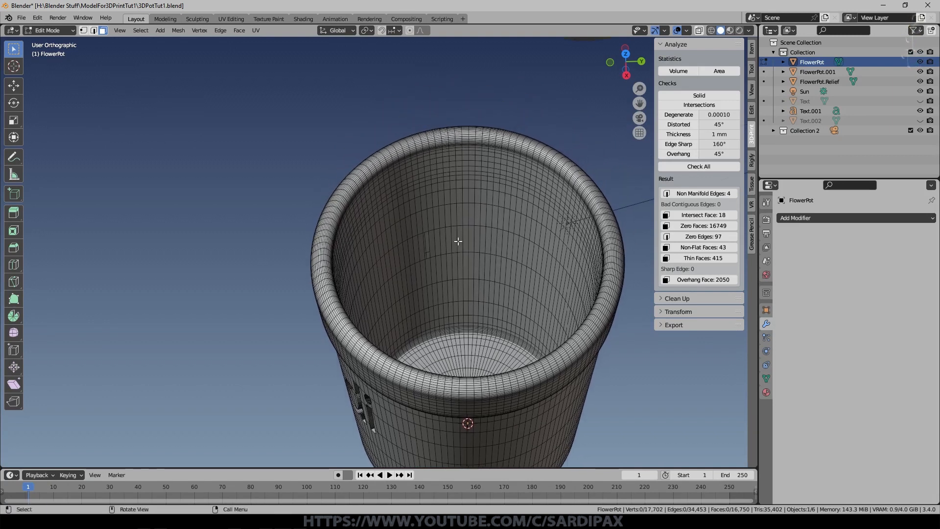
{"action": "scroll", "coordinate": [458, 238], "scroll_direction": "up", "scroll_amount": 5}
{"action": "middle_click_drag", "start_coordinate": [518, 237], "coordinate": [524, 256]}
{"action": "key", "text": "Tab"}
{"action": "key", "text": "Tab"}
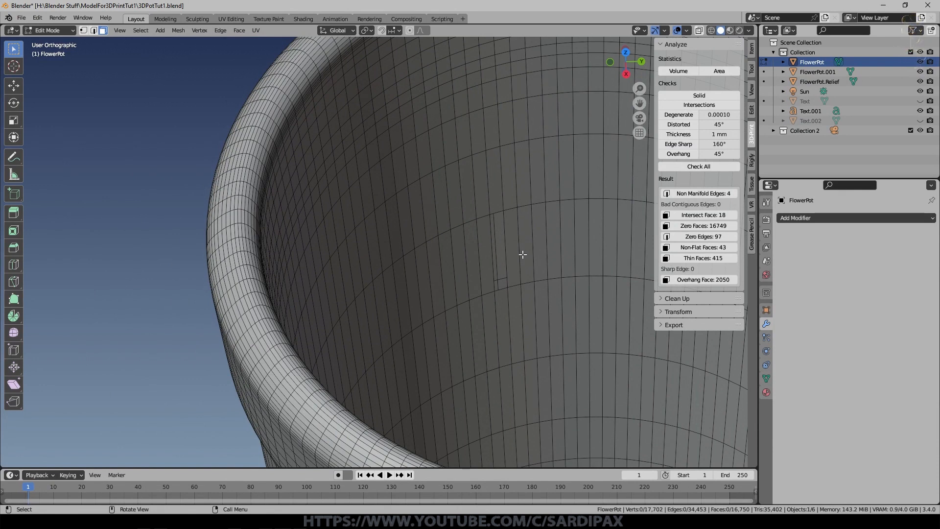
{"action": "left_click", "coordinate": [681, 194]}
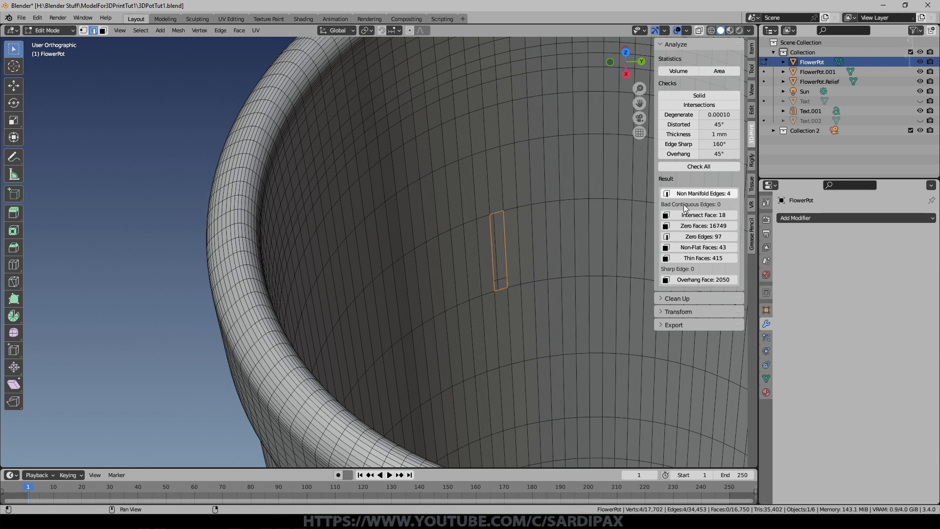
{"action": "middle_click_drag", "start_coordinate": [535, 273], "coordinate": [497, 291]}
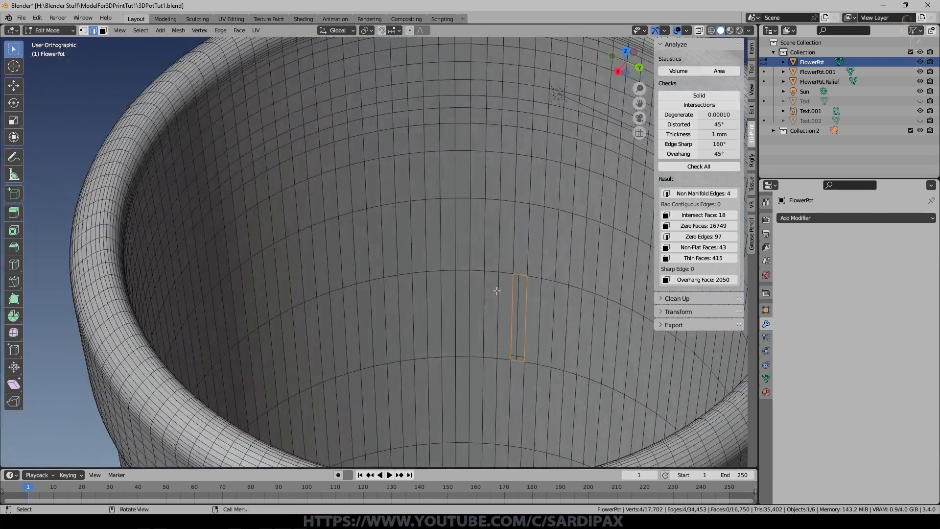
{"action": "key", "text": "f"}
Fill an extra triangular face between inner wall vertices as a deliberate error and rerun all the 3D-Print checks
{"action": "key", "text": "a"}
{"action": "left_click", "coordinate": [475, 288]}
{"action": "key", "text": "z"}
{"action": "left_click", "coordinate": [443, 278]}
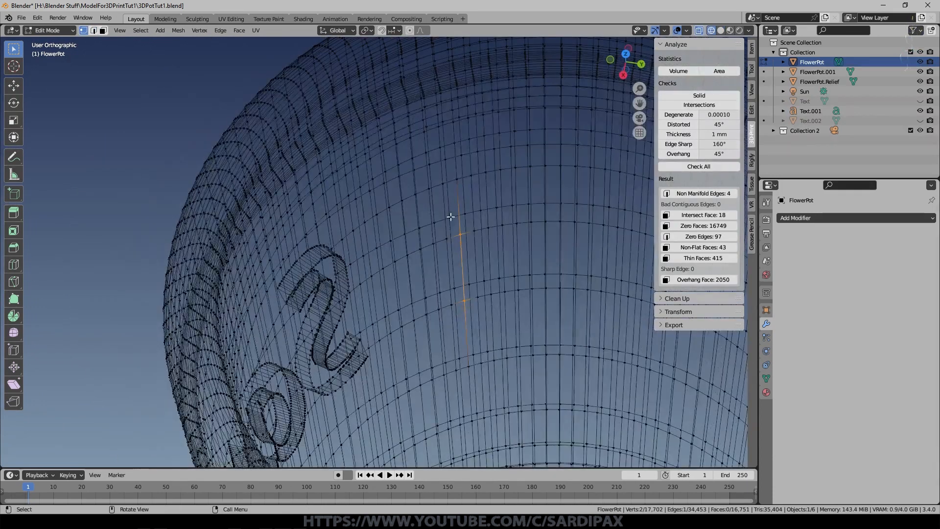
{"action": "key", "text": "f"}
{"action": "middle_click_drag", "start_coordinate": [496, 239], "coordinate": [527, 229]}
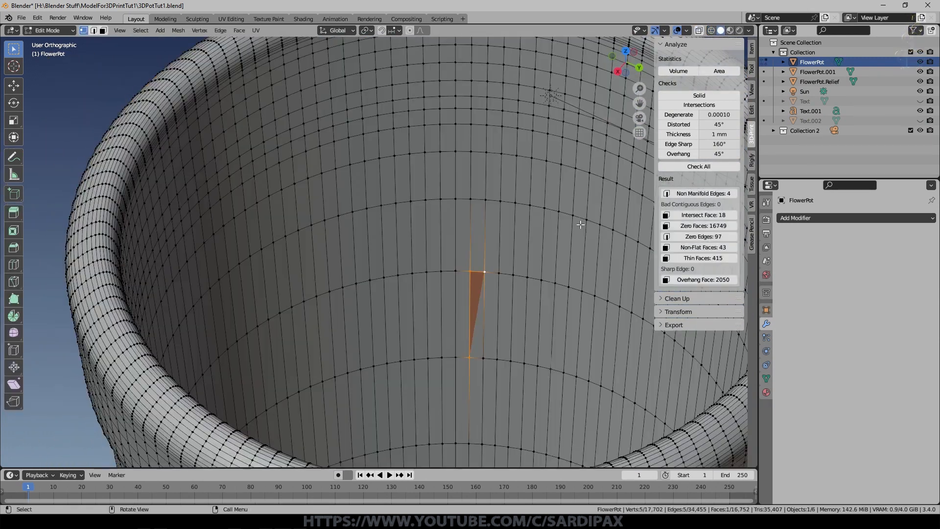
{"action": "left_click", "coordinate": [690, 167]}
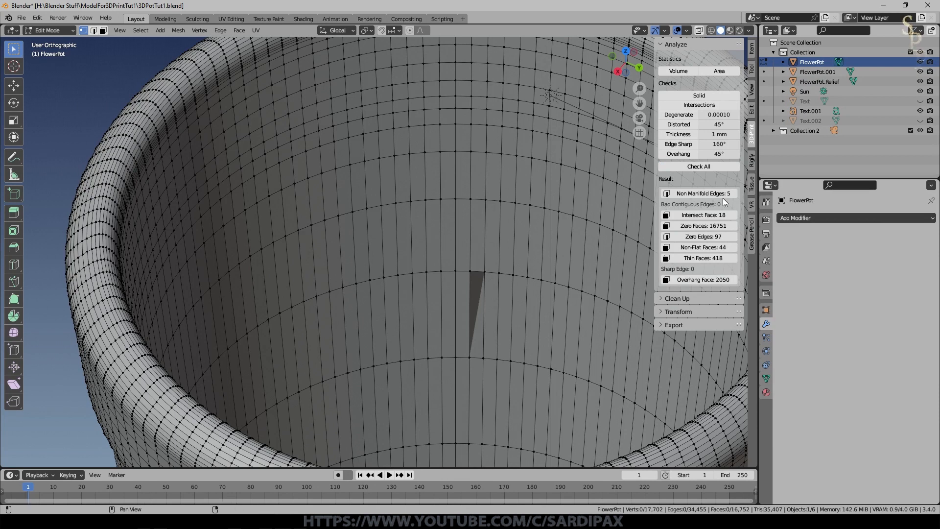
Locate the stray triangle through the non-manifold edge result, remove it from the inner wall and rerun all the checks
{"action": "left_click", "coordinate": [536, 211]}
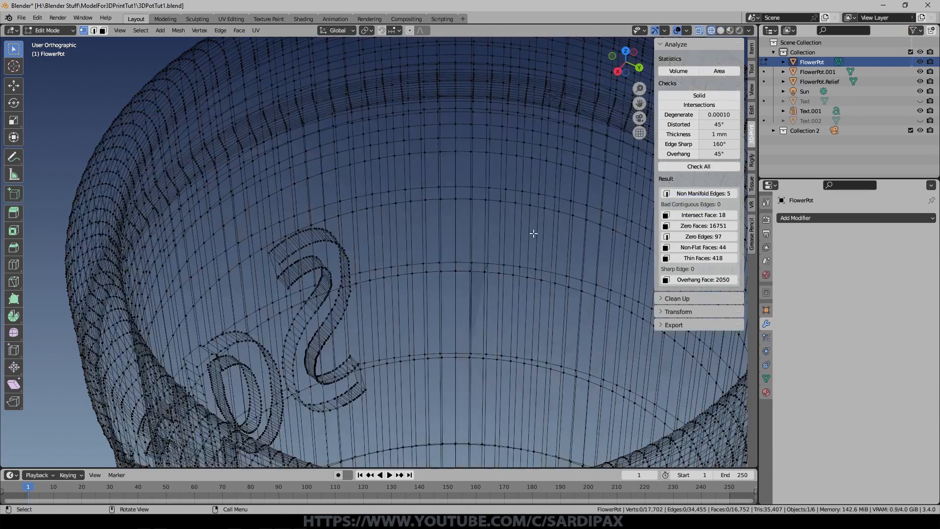
{"action": "left_click", "coordinate": [708, 194]}
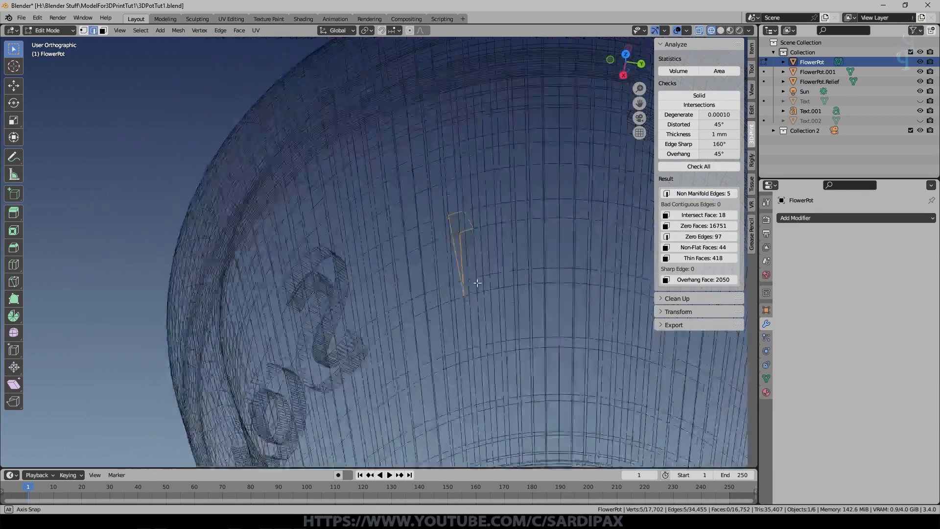
{"action": "middle_click_drag", "start_coordinate": [525, 257], "coordinate": [341, 266], "text": "shift"}
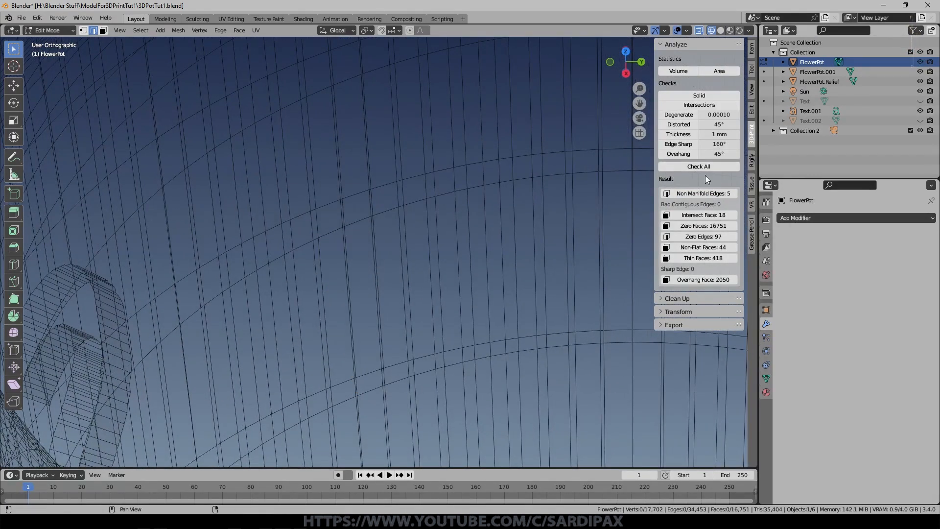
{"action": "left_click", "coordinate": [704, 169]}
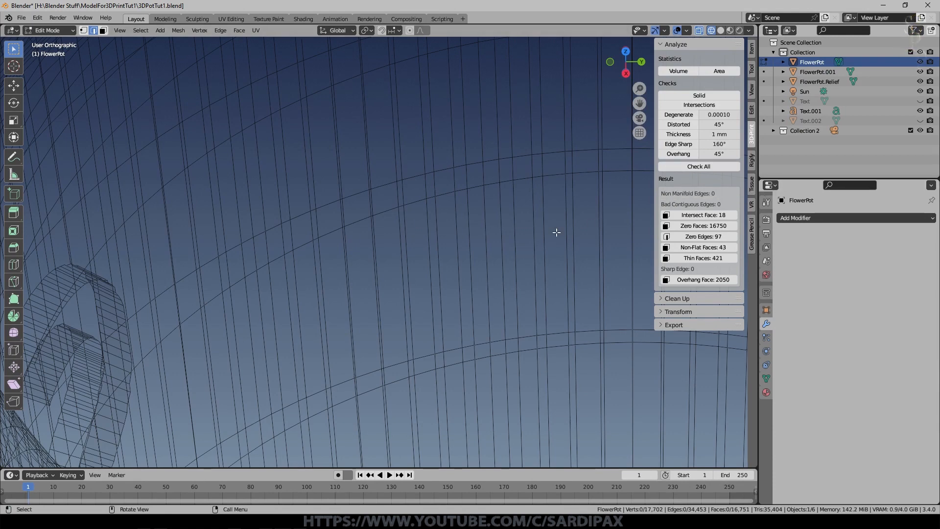
Select FlowerPot's intersecting faces from the check results and examine where they lie on the lettering
{"action": "scroll", "coordinate": [400, 290], "scroll_direction": "down", "scroll_amount": 5}
{"action": "middle_click_drag", "start_coordinate": [400, 290], "coordinate": [443, 230]}
{"action": "middle_click_drag", "start_coordinate": [728, 201], "coordinate": [485, 203]}
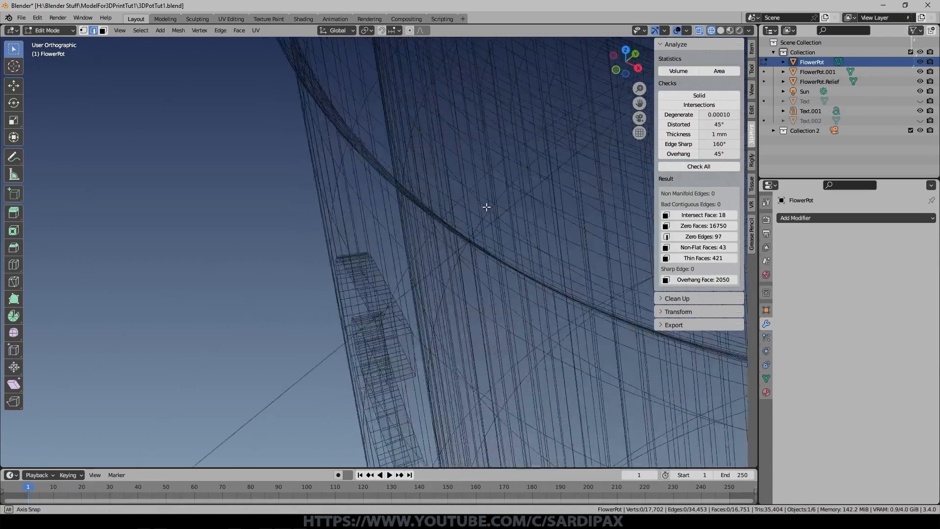
{"action": "middle_click_drag", "start_coordinate": [450, 284], "coordinate": [457, 258]}
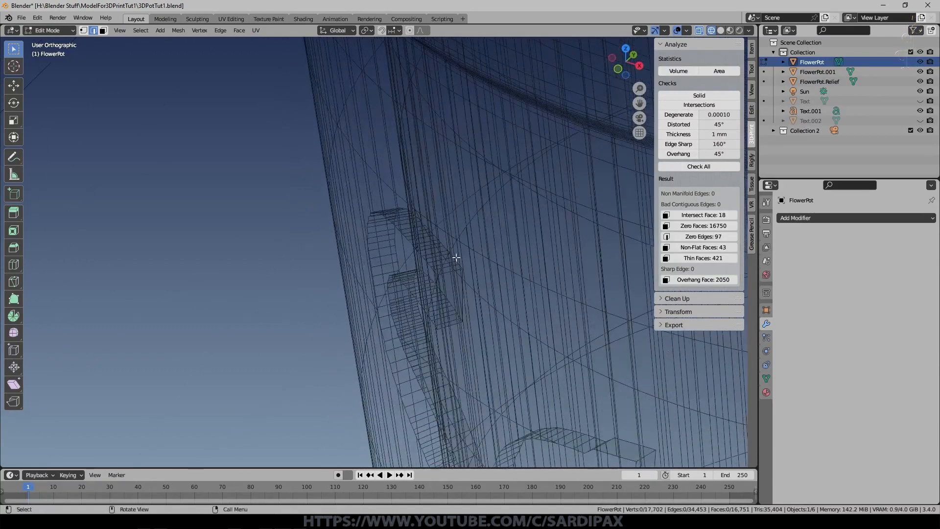
{"action": "scroll", "coordinate": [409, 243], "scroll_direction": "up", "scroll_amount": 2}
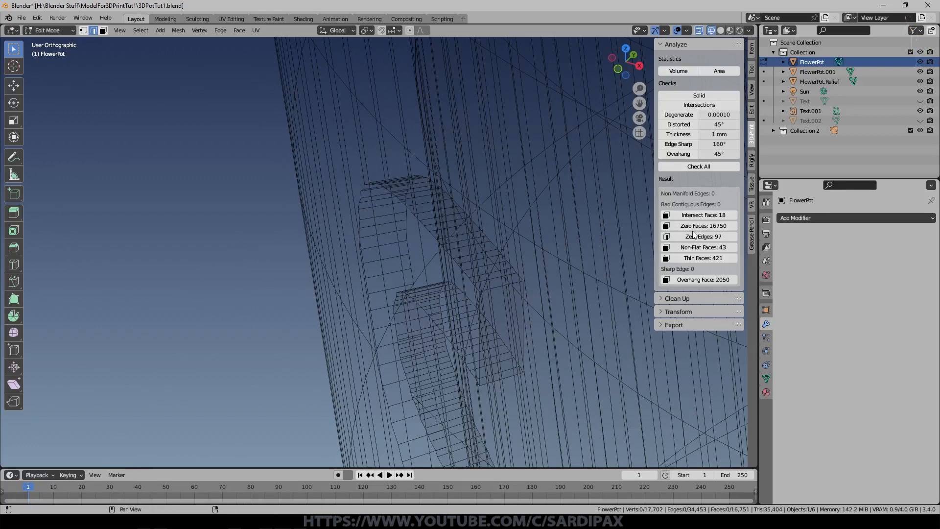
{"action": "left_click", "coordinate": [714, 218]}
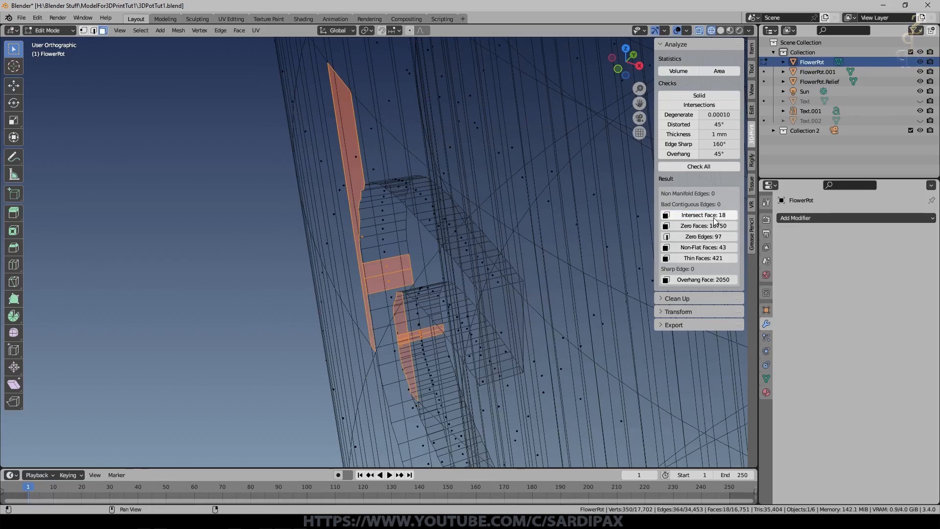
{"action": "middle_click_drag", "start_coordinate": [325, 294], "coordinate": [241, 260]}
{"action": "scroll", "coordinate": [336, 224], "scroll_direction": "down", "scroll_amount": 5}
{"action": "scroll", "coordinate": [325, 245], "scroll_direction": "up", "scroll_amount": 5}
{"action": "middle_click_drag", "start_coordinate": [362, 225], "coordinate": [313, 205]}
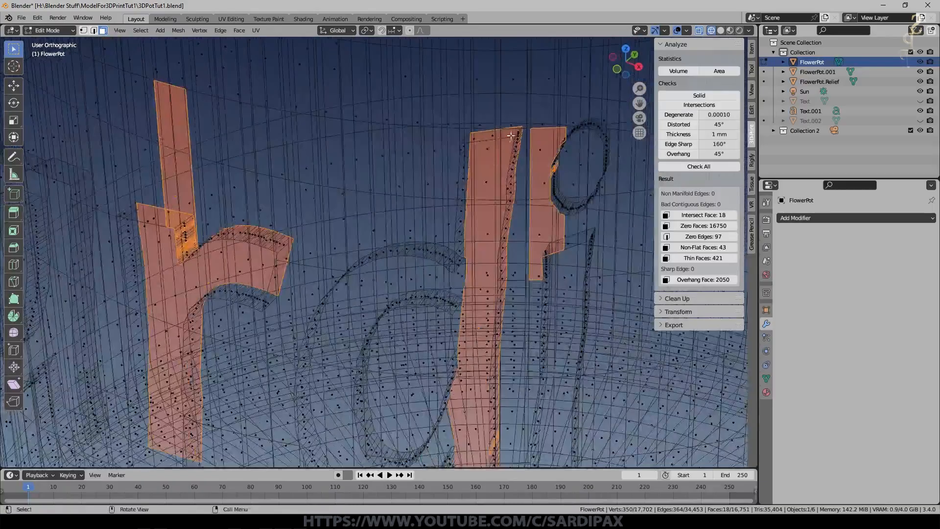
{"action": "scroll", "coordinate": [288, 184], "scroll_direction": "up", "scroll_amount": 4}
{"action": "scroll", "coordinate": [288, 184], "scroll_direction": "down", "scroll_amount": 6}
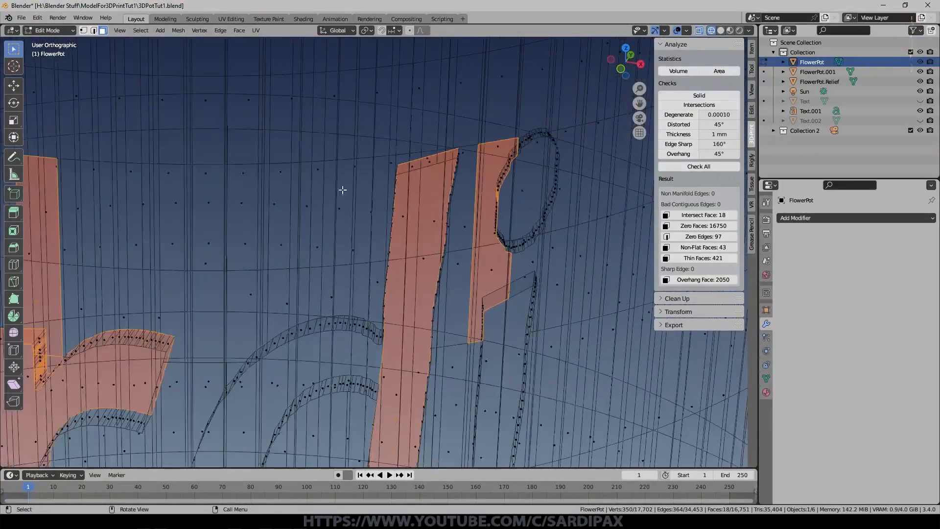
Switch to solid shading, select the small face in the letter r's notch and try moving it
{"action": "middle_click_drag", "start_coordinate": [342, 193], "coordinate": [365, 221]}
{"action": "left_click", "coordinate": [365, 221]}
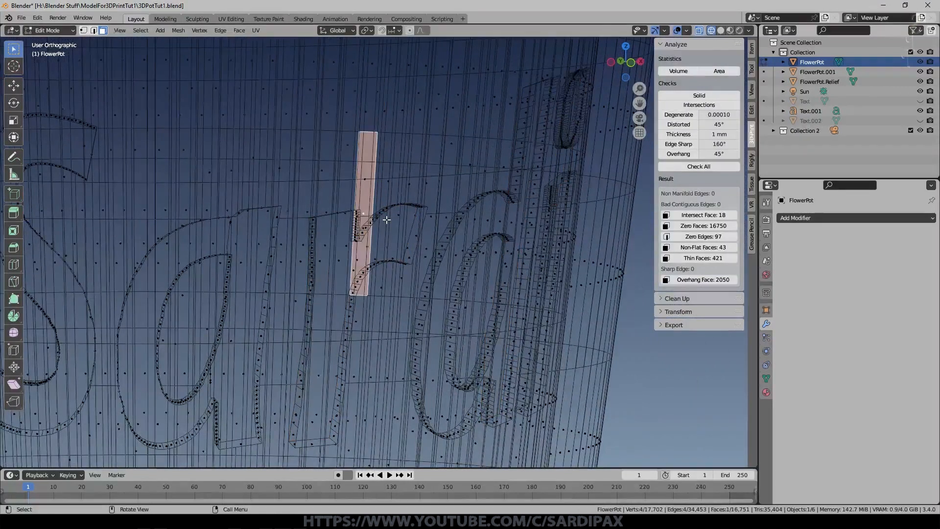
{"action": "key", "text": "z"}
{"action": "left_click", "coordinate": [446, 225]}
{"action": "left_click", "coordinate": [386, 265]}
{"action": "key", "text": "z"}
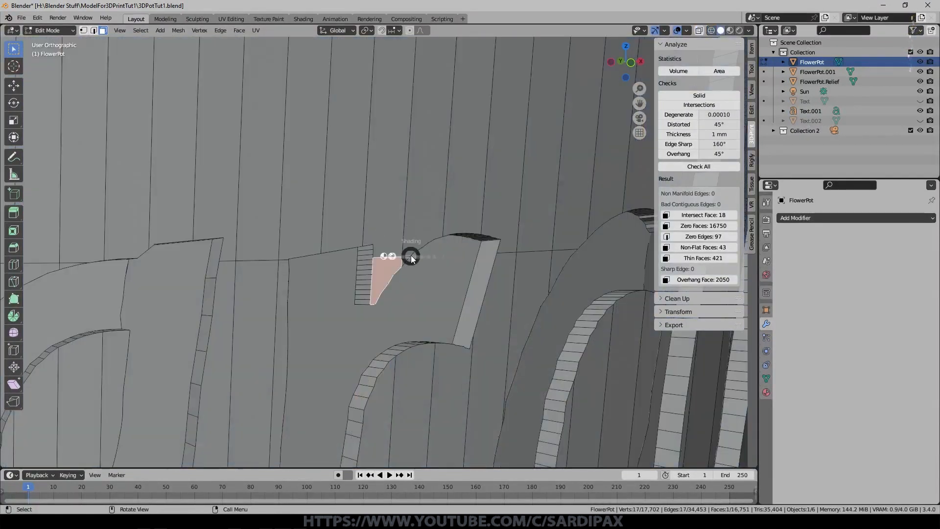
{"action": "key", "text": "g"}
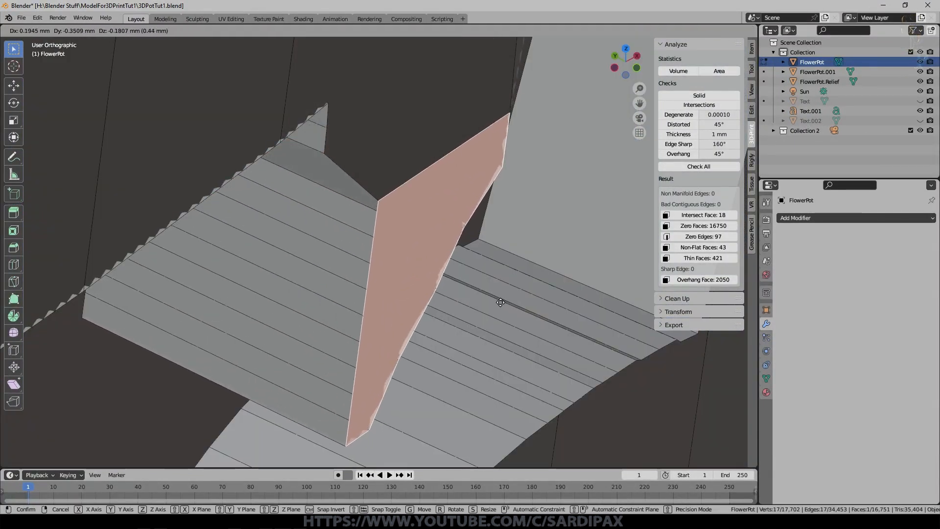
{"action": "right_click", "coordinate": [500, 304]}
{"action": "middle_click_drag", "start_coordinate": [487, 298], "coordinate": [466, 147]}
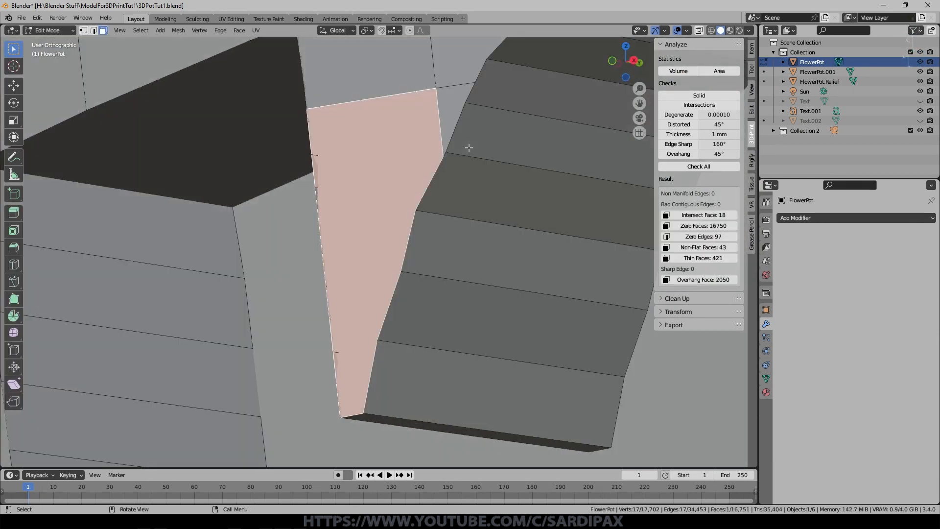
Select adjacent vertices along the letter r's notch in vertex mode and examine how closely they are spaced
{"action": "left_click", "coordinate": [83, 31]}
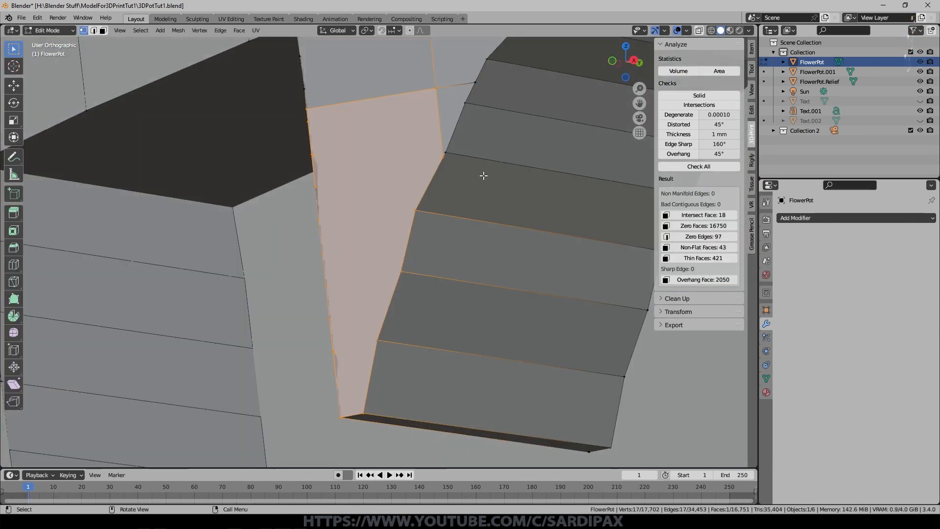
{"action": "left_click", "coordinate": [445, 155]}
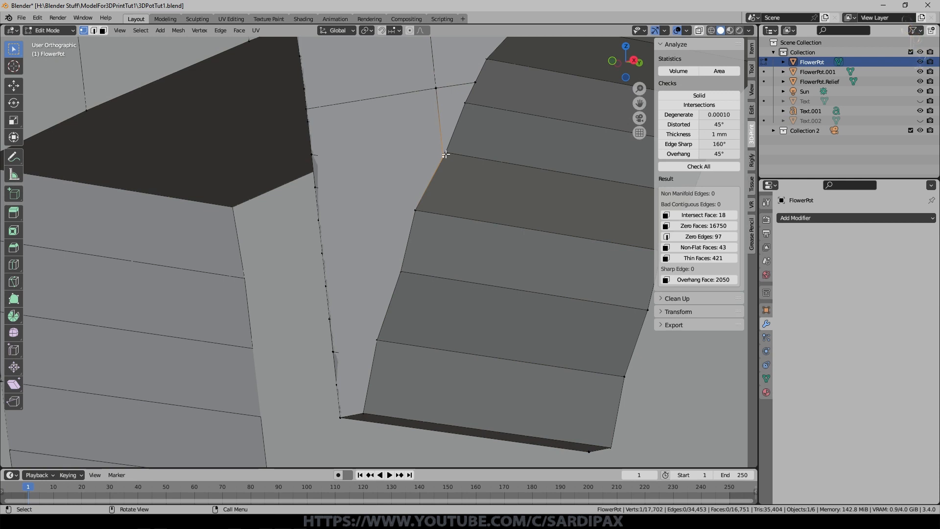
{"action": "key", "text": "KP_Decimal"}
{"action": "scroll", "coordinate": [380, 259], "scroll_direction": "up", "scroll_amount": 7}
{"action": "middle_click_drag", "start_coordinate": [420, 250], "coordinate": [390, 256]}
{"action": "scroll", "coordinate": [412, 243], "scroll_direction": "down", "scroll_amount": 5}
{"action": "left_click", "coordinate": [409, 244], "text": "shift"}
{"action": "scroll", "coordinate": [446, 257], "scroll_direction": "down", "scroll_amount": 8}
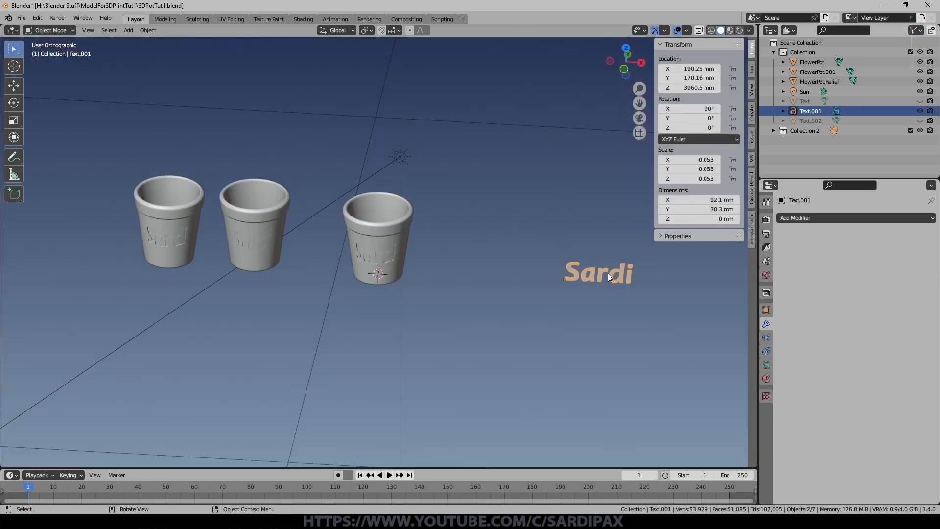
Frame the Text.001 object and convert it to a mesh
{"action": "key", "text": "KP_Decimal"}
{"action": "key", "text": "Tab"}
{"action": "scroll", "coordinate": [402, 272], "scroll_direction": "up", "scroll_amount": 3}
{"action": "key", "text": "Tab"}
{"action": "right_click", "coordinate": [392, 260]}
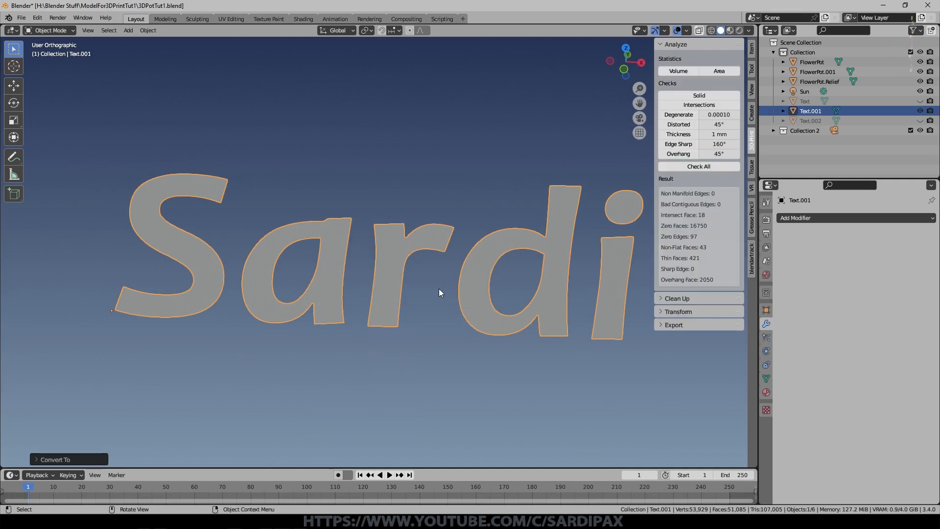
Merge all vertices of the Text.001 mesh by distance
{"action": "key", "text": "Tab"}
{"action": "scroll", "coordinate": [410, 270], "scroll_direction": "up", "scroll_amount": 3}
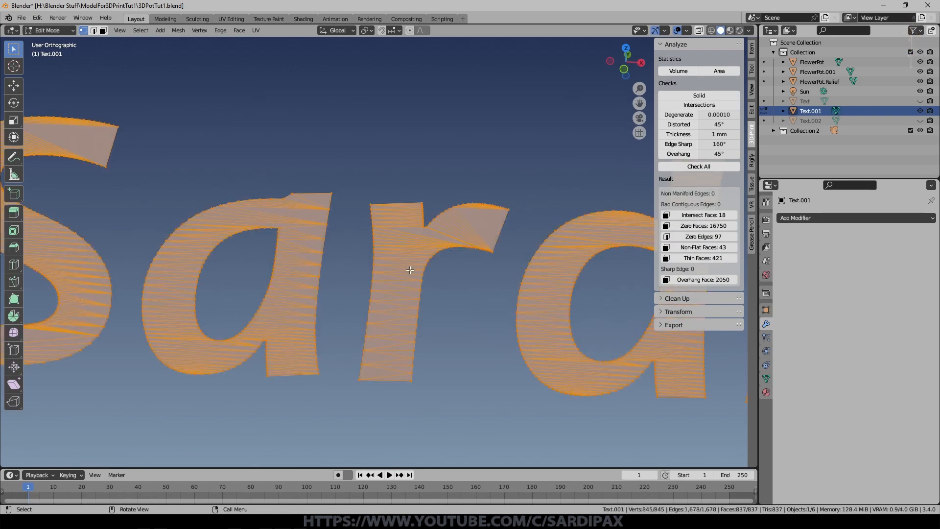
{"action": "right_click", "coordinate": [410, 270]}
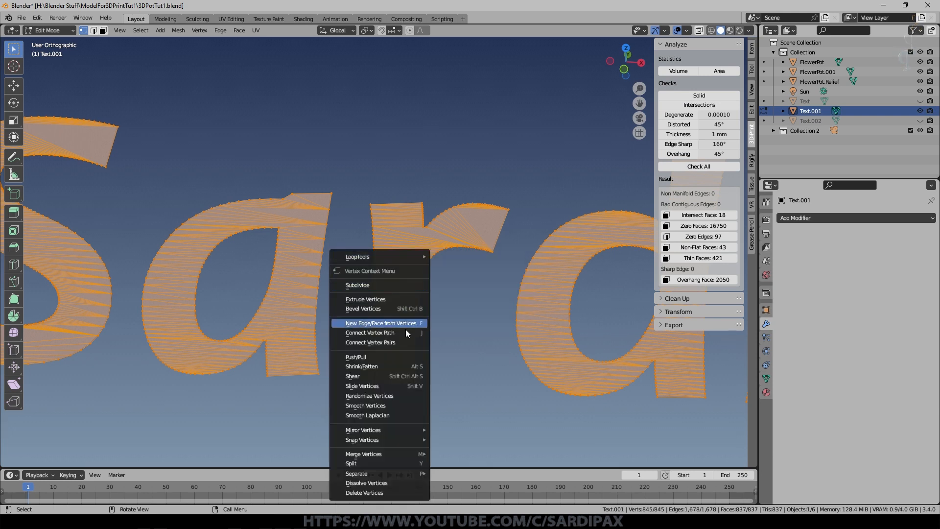
{"action": "right_click", "coordinate": [400, 251]}
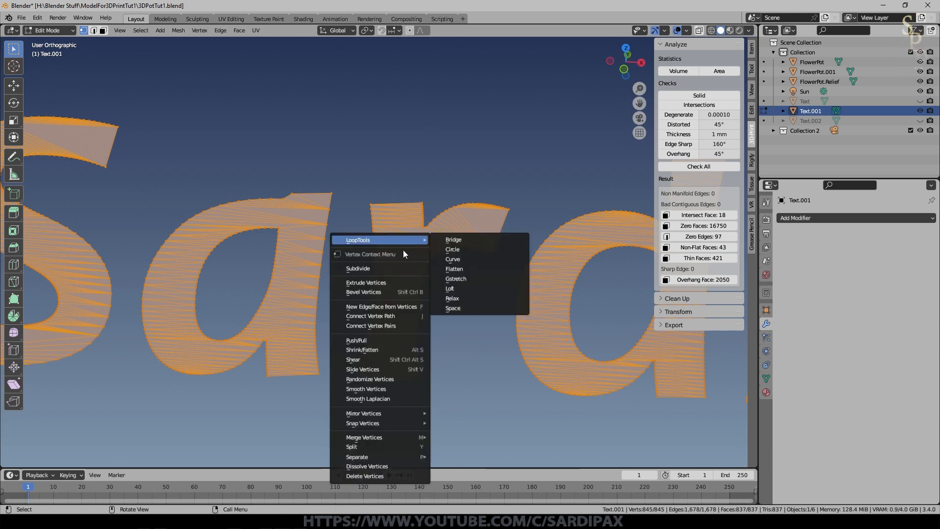
{"action": "mouse_move", "coordinate": [398, 437]}
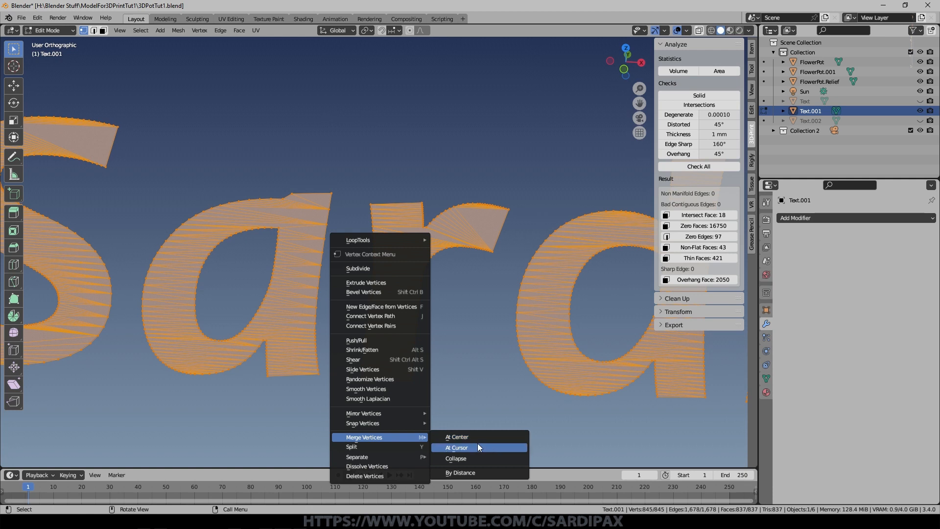
{"action": "left_click", "coordinate": [467, 473]}
{"action": "scroll", "coordinate": [416, 346], "scroll_direction": "down", "scroll_amount": 4}
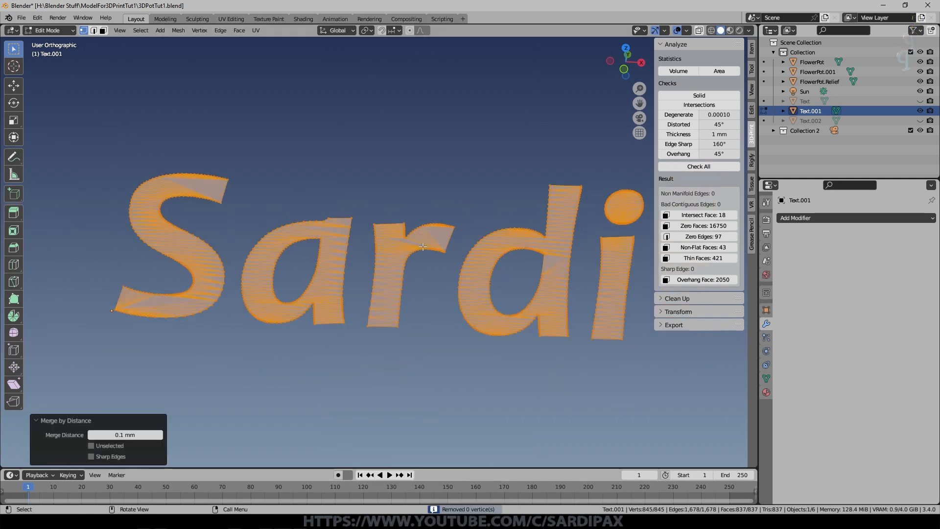
Set the Merge Distance for the Text.001 vertices to 0.25 mm
{"action": "key", "text": "n"}
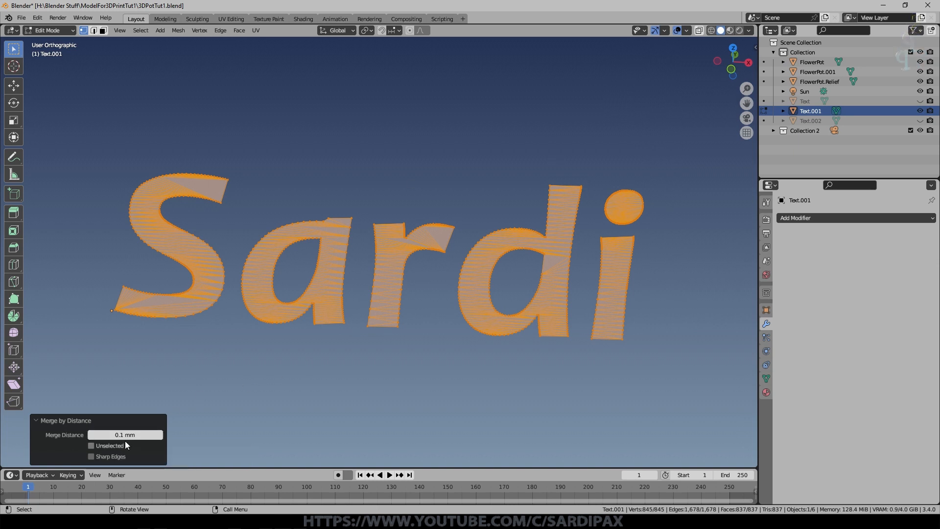
{"action": "left_click", "coordinate": [160, 435]}
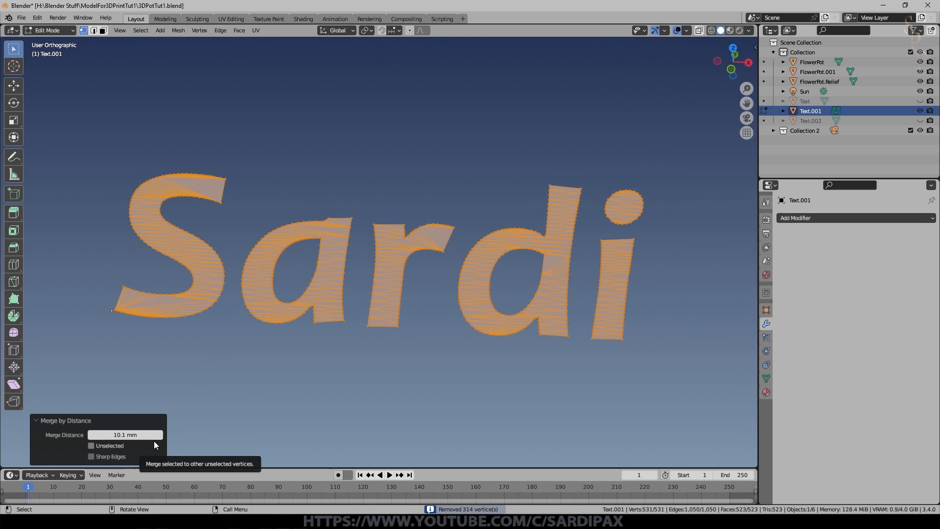
{"action": "left_click", "coordinate": [91, 434]}
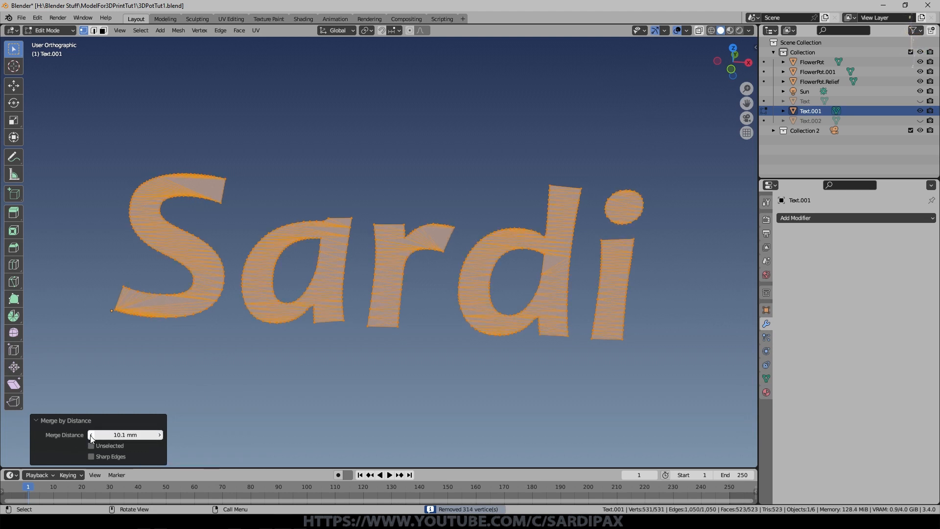
{"action": "left_click", "coordinate": [131, 434]}
{"action": "type", "text": ".25"}
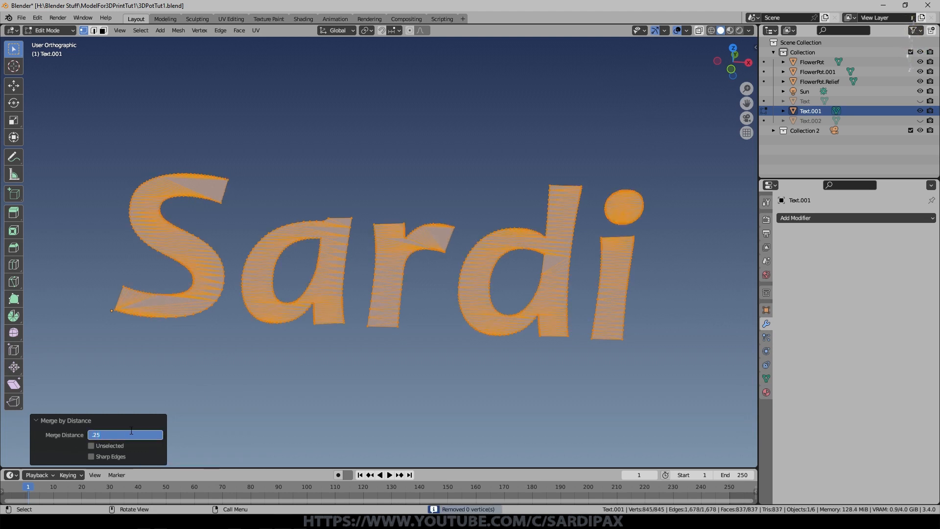
{"action": "key", "text": "Return"}
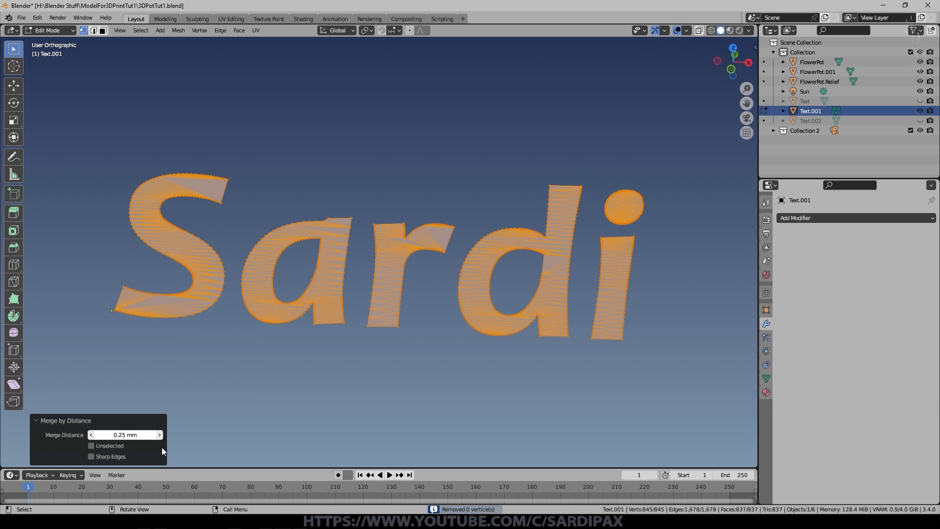
Try a Merge Distance of 10 mm on the Text.001 vertices, settle on 5 mm, and inspect the letter outlines
{"action": "left_click", "coordinate": [134, 436]}
{"action": "type", "text": "10"}
{"action": "key", "text": "Return"}
{"action": "left_click", "coordinate": [133, 435]}
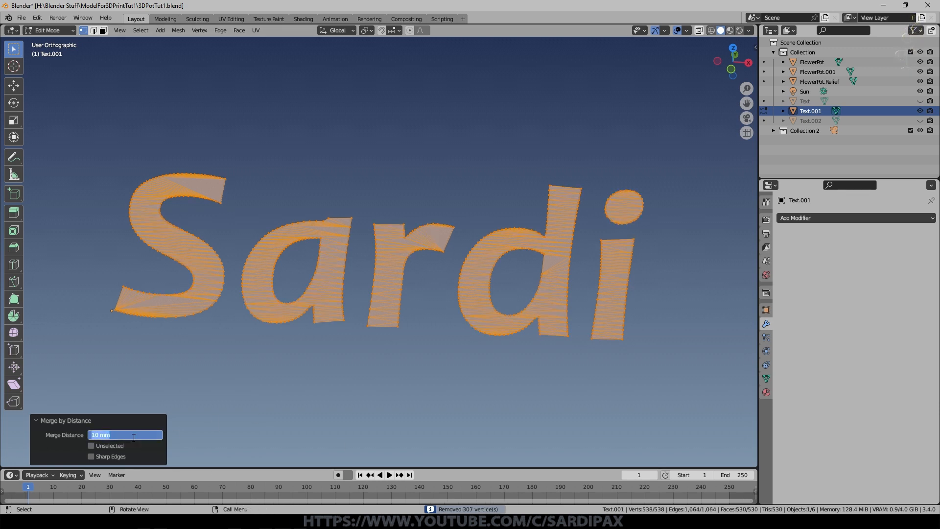
{"action": "type", "text": "5"}
{"action": "key", "text": "Return"}
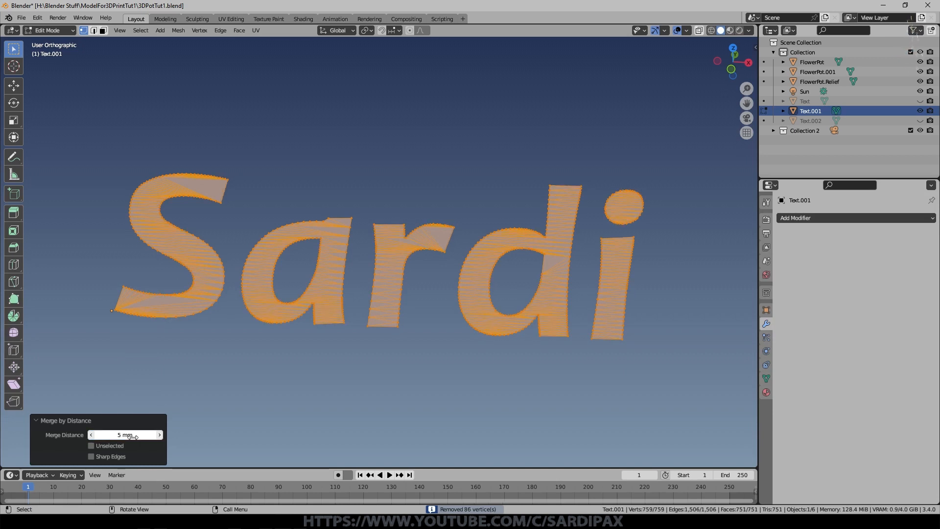
{"action": "scroll", "coordinate": [441, 294], "scroll_direction": "up", "scroll_amount": 4}
{"action": "middle_click_drag", "start_coordinate": [441, 294], "coordinate": [463, 281]}
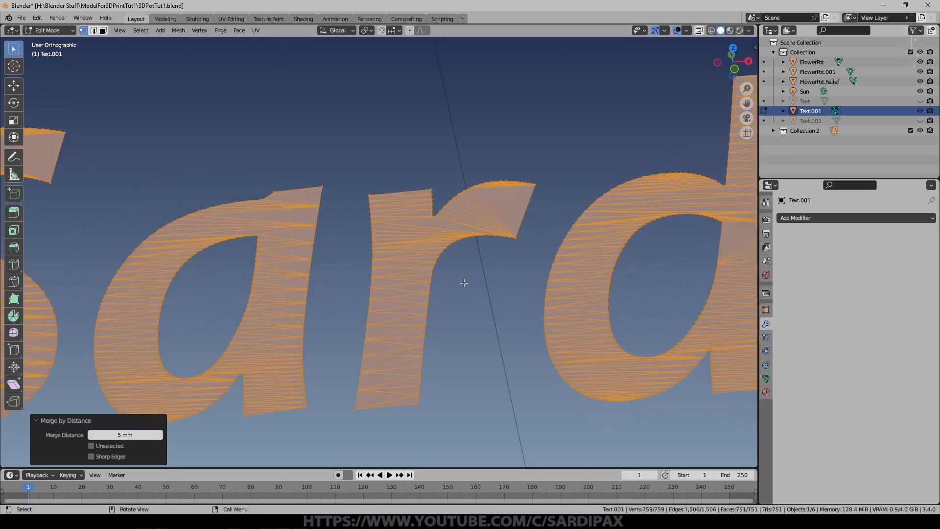
{"action": "scroll", "coordinate": [347, 289], "scroll_direction": "down", "scroll_amount": 3}
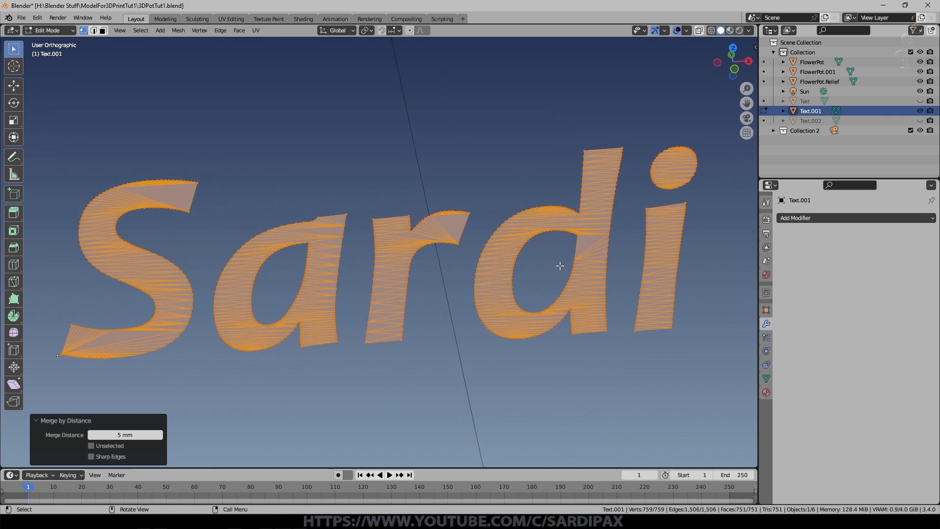
Leave Text.001, open the FlowerPot mesh for editing near its engraved lettering, and show the 3D-Print check results
{"action": "key", "text": "Tab"}
{"action": "scroll", "coordinate": [560, 265], "scroll_direction": "down", "scroll_amount": 11}
{"action": "left_click", "coordinate": [127, 257]}
{"action": "key", "text": "Tab"}
{"action": "key", "text": "Tab"}
{"action": "key", "text": "KP_Decimal"}
{"action": "middle_click_drag", "start_coordinate": [404, 296], "coordinate": [458, 281]}
{"action": "scroll", "coordinate": [421, 279], "scroll_direction": "up", "scroll_amount": 5}
{"action": "key", "text": "Tab"}
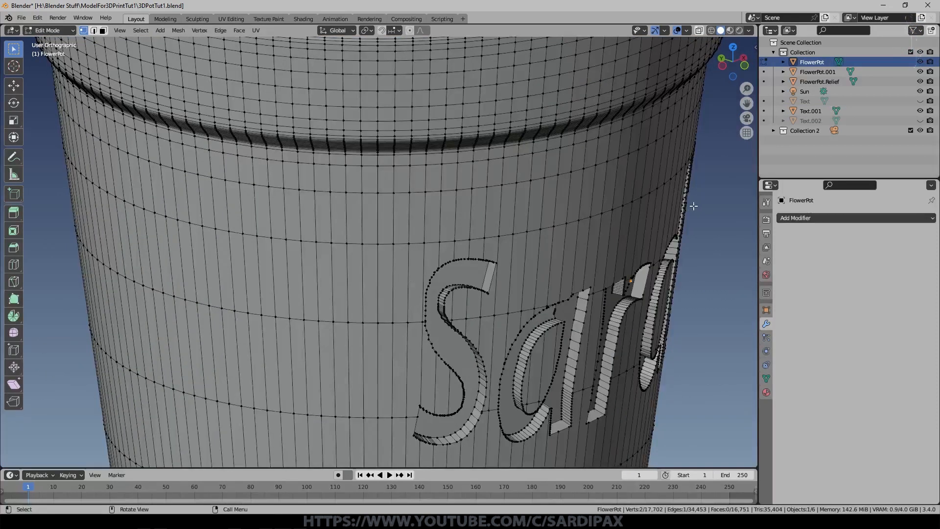
{"action": "key", "text": "n"}
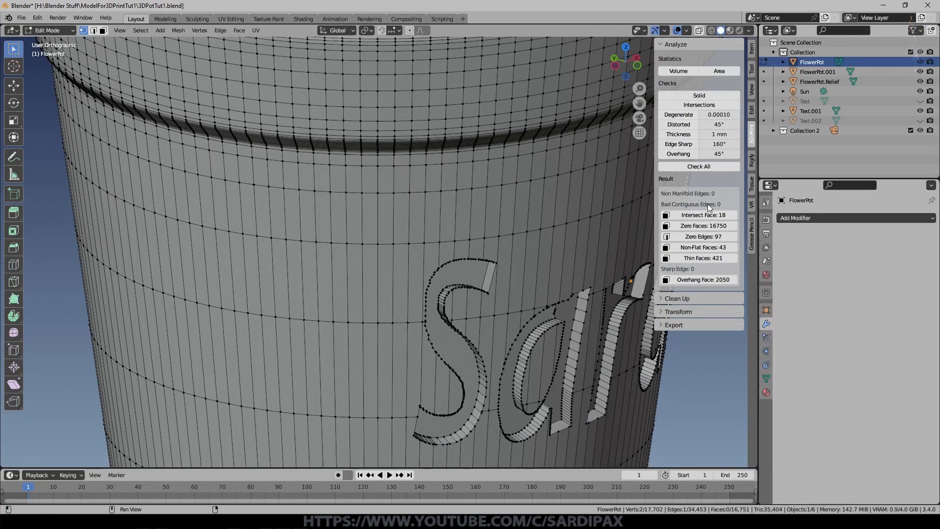
Merge two closely spaced vertices at their center on the outer edge of the engraved letter S on FlowerPot
{"action": "scroll", "coordinate": [548, 392], "scroll_direction": "up", "scroll_amount": 4}
{"action": "middle_click_drag", "start_coordinate": [541, 416], "coordinate": [432, 302], "text": "shift"}
{"action": "middle_click_drag", "start_coordinate": [432, 301], "coordinate": [353, 273]}
{"action": "left_click", "coordinate": [339, 267]}
{"action": "key", "text": "KP_Decimal"}
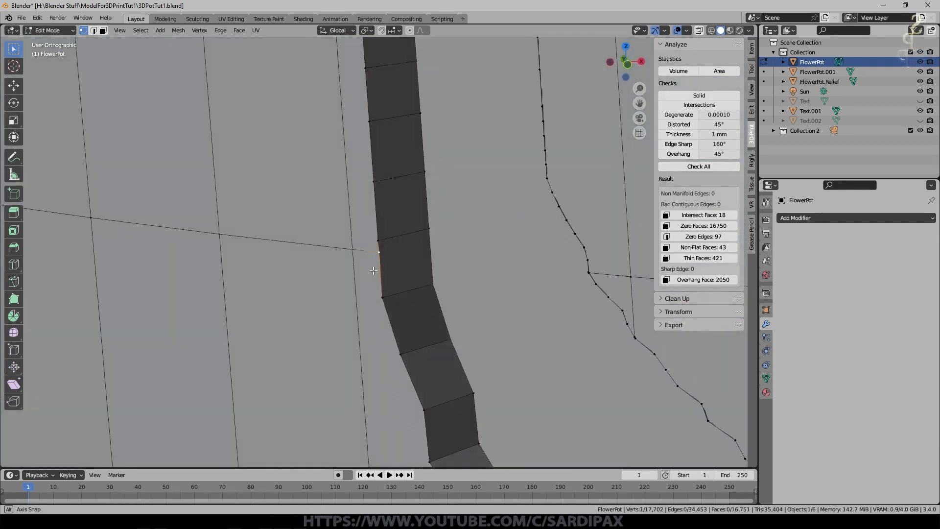
{"action": "left_click", "coordinate": [385, 255], "text": "shift"}
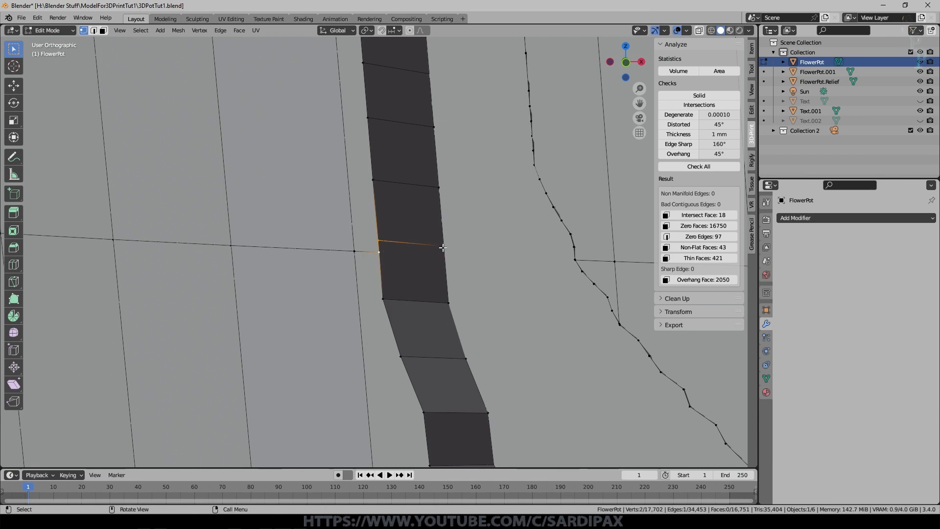
{"action": "key", "text": "m"}
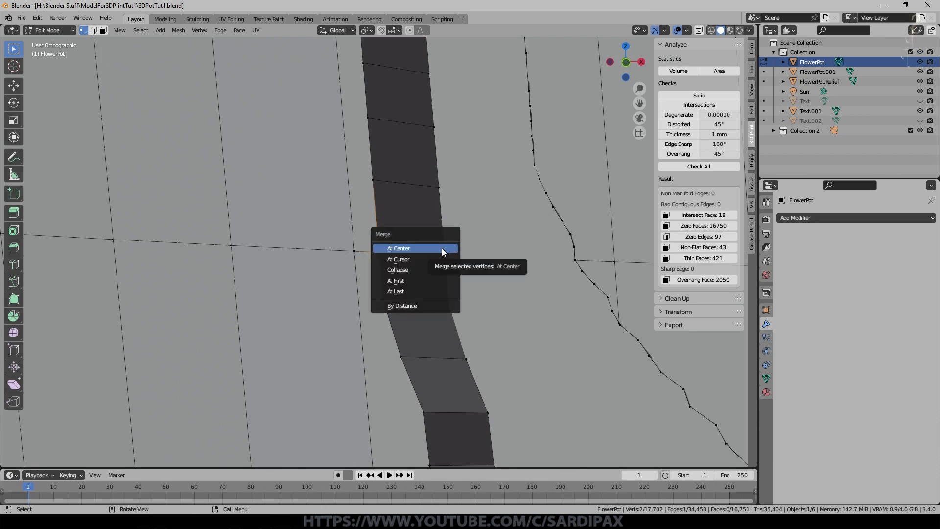
{"action": "left_click", "coordinate": [442, 248]}
Examine the vertex spacing around FlowerPot's engraved letters and return to Object Mode
{"action": "key", "text": "Tab"}
{"action": "middle_click_drag", "start_coordinate": [353, 272], "coordinate": [395, 287]}
{"action": "scroll", "coordinate": [396, 288], "scroll_direction": "down", "scroll_amount": 6}
{"action": "key", "text": "Tab"}
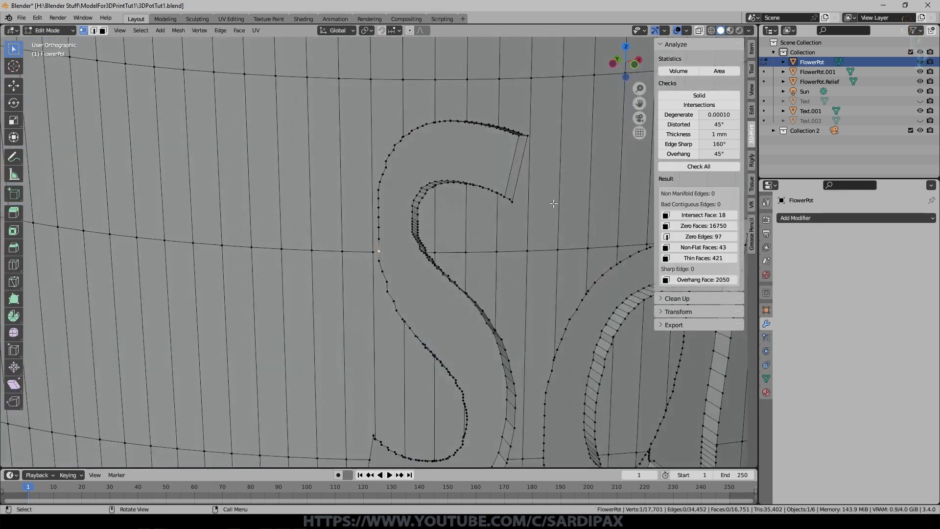
{"action": "middle_click_drag", "start_coordinate": [489, 336], "coordinate": [363, 174], "text": "shift"}
{"action": "middle_click_drag", "start_coordinate": [570, 313], "coordinate": [374, 307], "text": "shift"}
{"action": "scroll", "coordinate": [374, 304], "scroll_direction": "down", "scroll_amount": 12}
{"action": "key", "text": "Tab"}
{"action": "key", "text": "n"}
View the lettered pots from several angles and check FlowerPot's scale and dimensions in its transform properties
{"action": "middle_click_drag", "start_coordinate": [462, 292], "coordinate": [657, 294], "text": "shift"}
{"action": "middle_click_drag", "start_coordinate": [576, 348], "coordinate": [544, 351]}
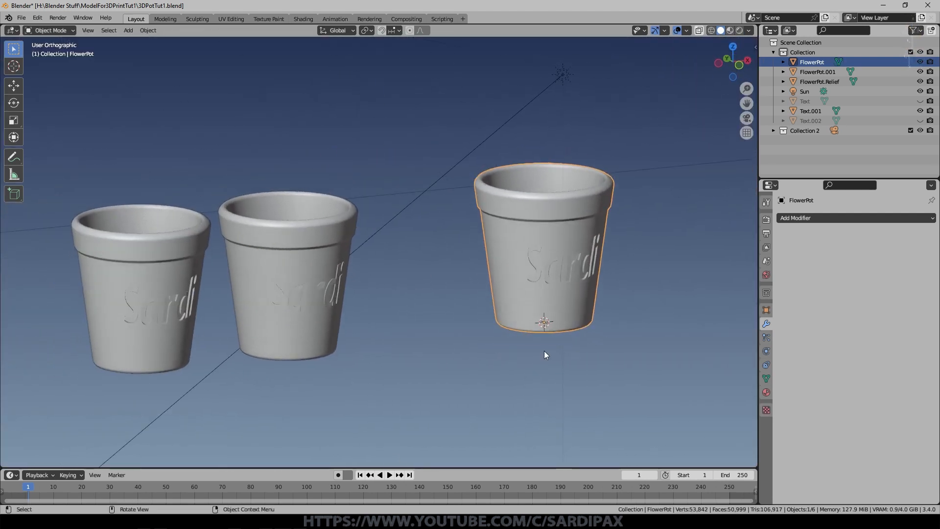
{"action": "scroll", "coordinate": [545, 350], "scroll_direction": "up", "scroll_amount": 1}
{"action": "middle_click_drag", "start_coordinate": [628, 172], "coordinate": [474, 237]}
{"action": "scroll", "coordinate": [474, 237], "scroll_direction": "up", "scroll_amount": 3}
{"action": "mouse_move", "coordinate": [427, 257]}
{"action": "middle_mouse_down"}
{"action": "mouse_move", "coordinate": [476, 294]}
{"action": "mouse_move", "coordinate": [435, 242]}
{"action": "middle_mouse_up"}
{"action": "scroll", "coordinate": [443, 249], "scroll_direction": "down", "scroll_amount": 3}
{"action": "key", "text": "n"}
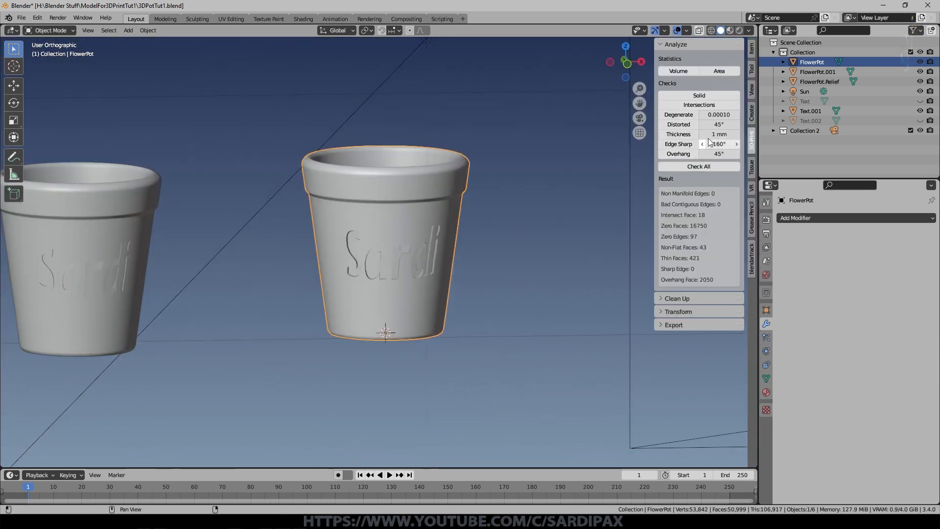
{"action": "left_click", "coordinate": [752, 49]}
{"action": "left_click", "coordinate": [753, 71]}
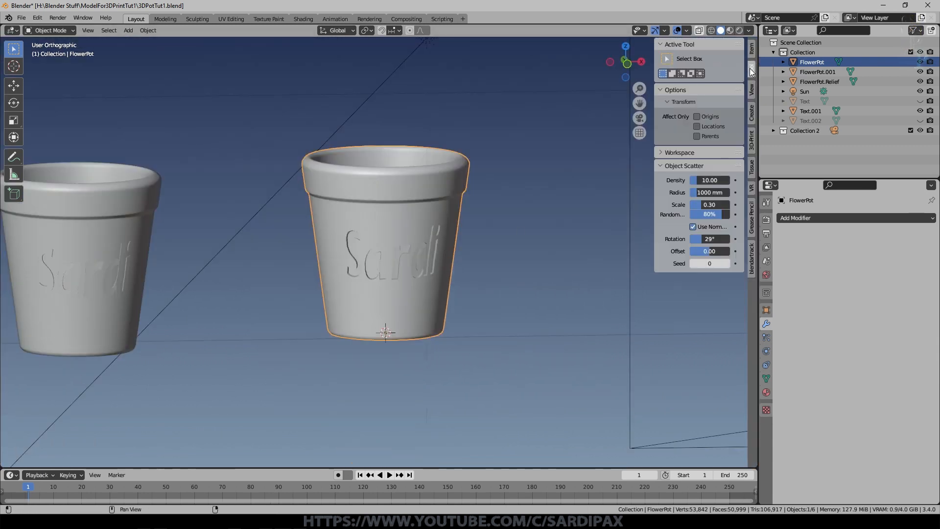
{"action": "left_click", "coordinate": [753, 89]}
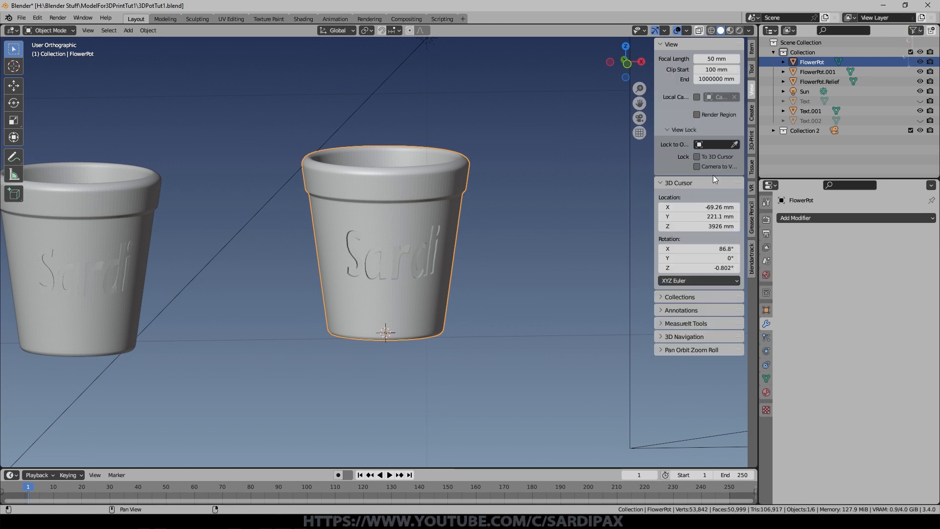
{"action": "scroll", "coordinate": [713, 175], "scroll_direction": "up", "scroll_amount": 2, "text": "ctrl"}
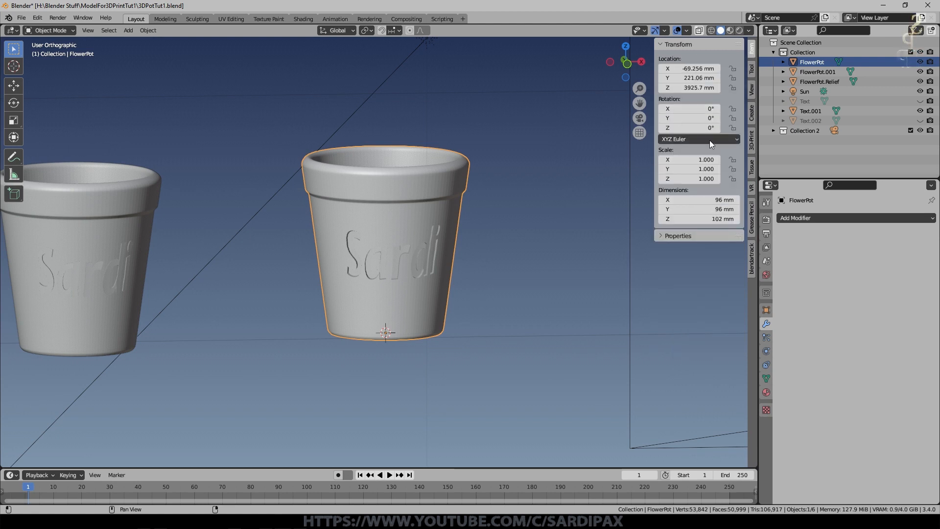
Start an STL export of FlowerPot and limit it to Selection Only
{"action": "left_click", "coordinate": [22, 18]}
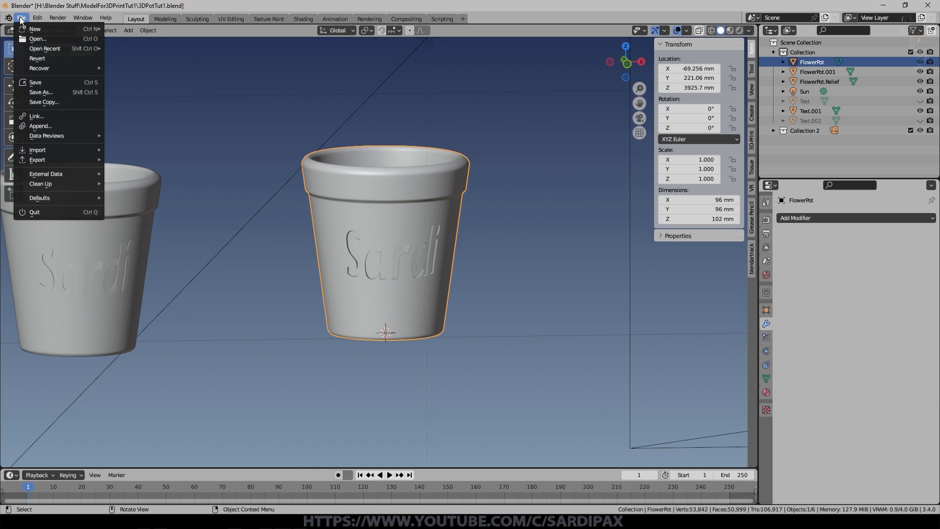
{"action": "mouse_move", "coordinate": [39, 162]}
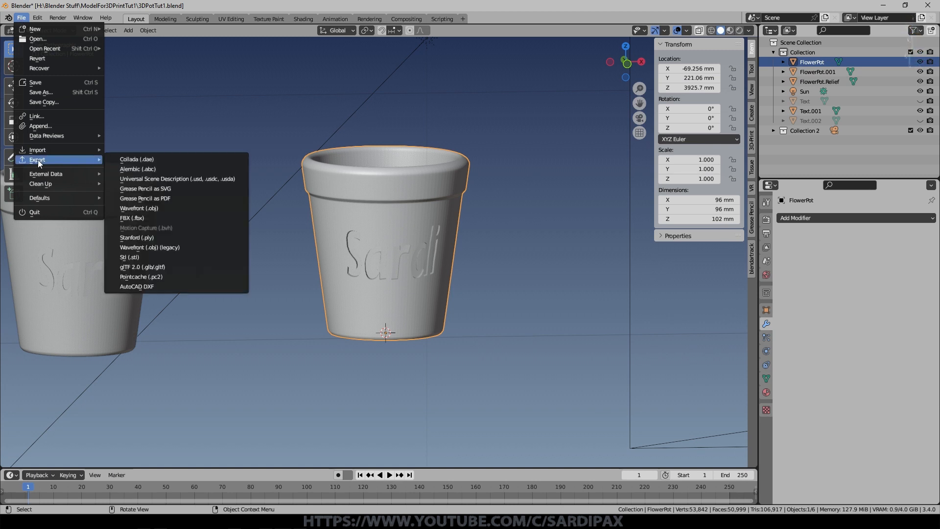
{"action": "left_click", "coordinate": [159, 255]}
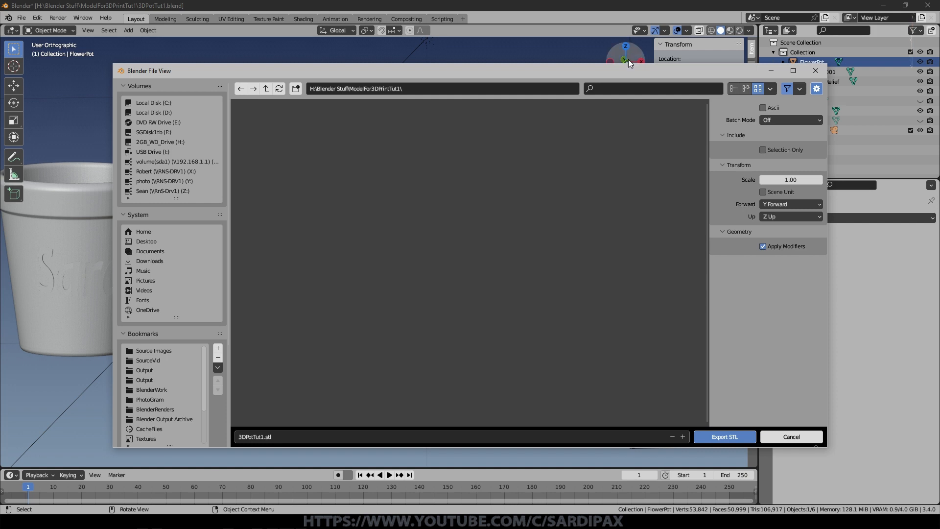
{"action": "mouse_move", "coordinate": [671, 68]}
{"action": "left_mouse_down"}
{"action": "mouse_move", "coordinate": [619, 366]}
{"action": "mouse_move", "coordinate": [661, 63]}
{"action": "left_mouse_up"}
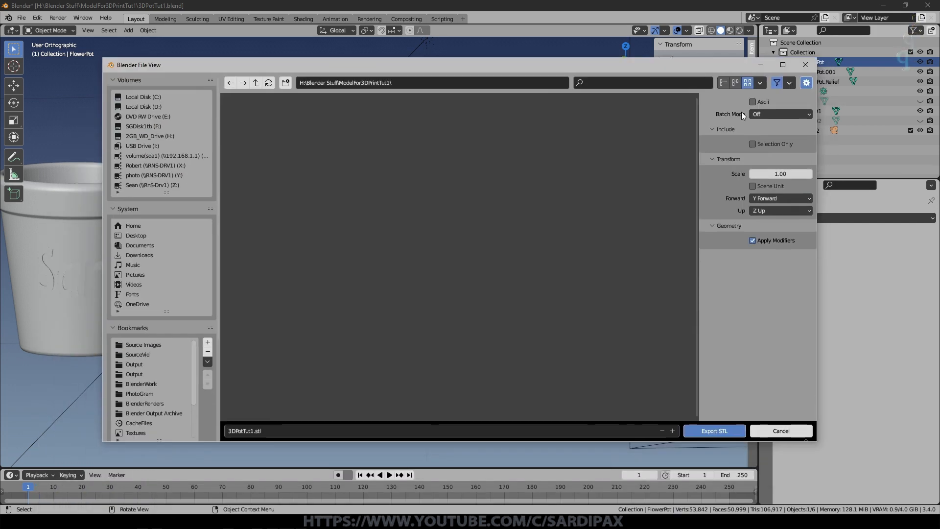
{"action": "left_click", "coordinate": [753, 143]}
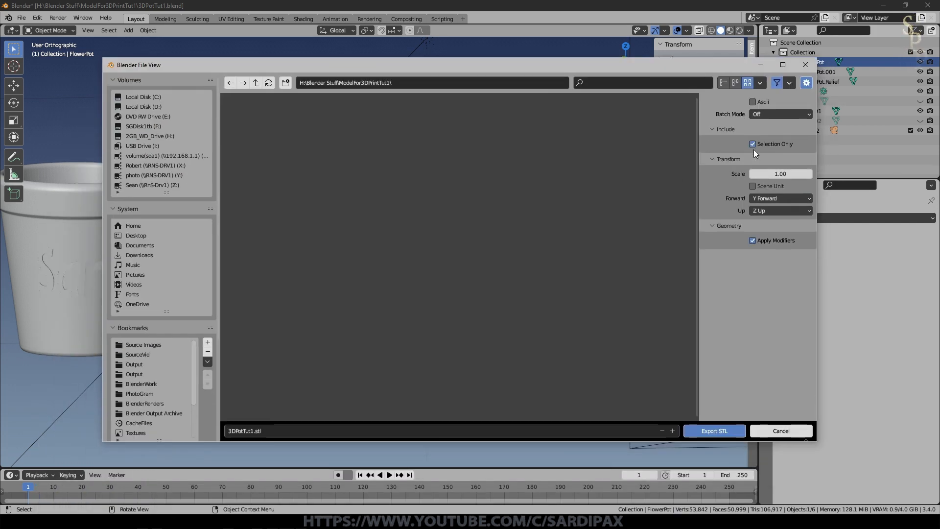